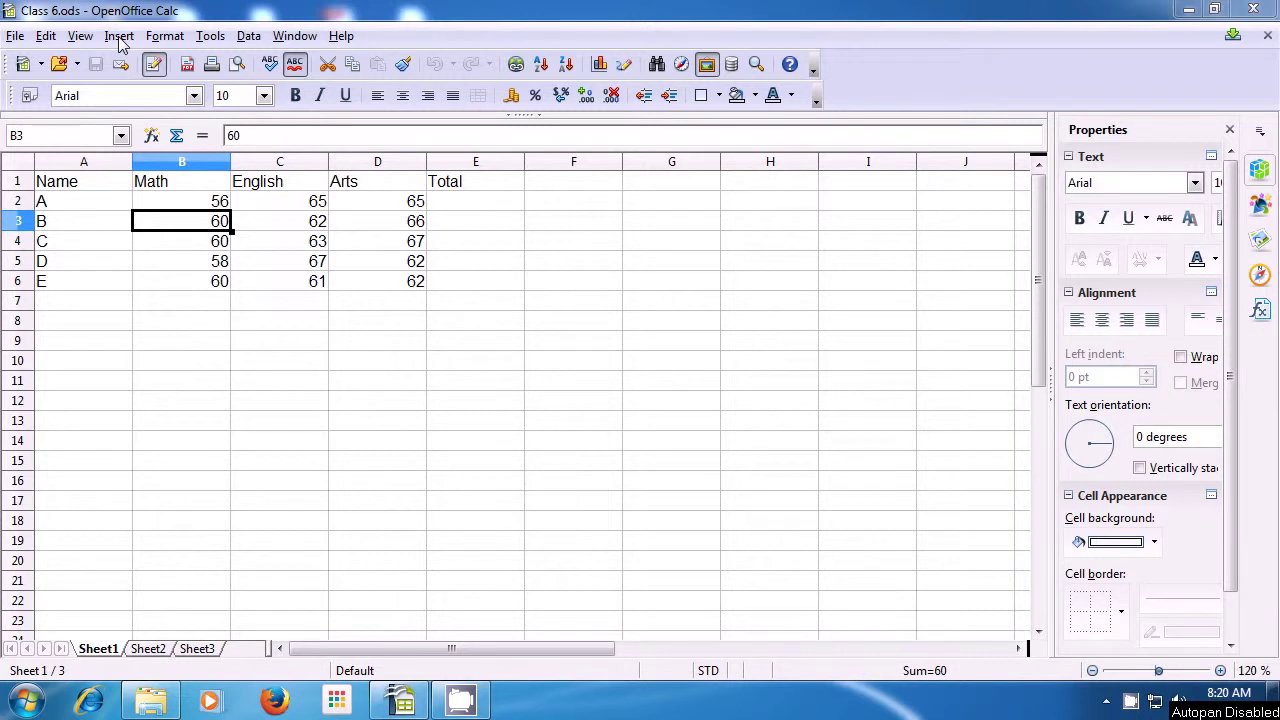
# Insert a manual row break above row 3 on Sheet1, at the start of student B's data.
pyautogui.click(119, 40)
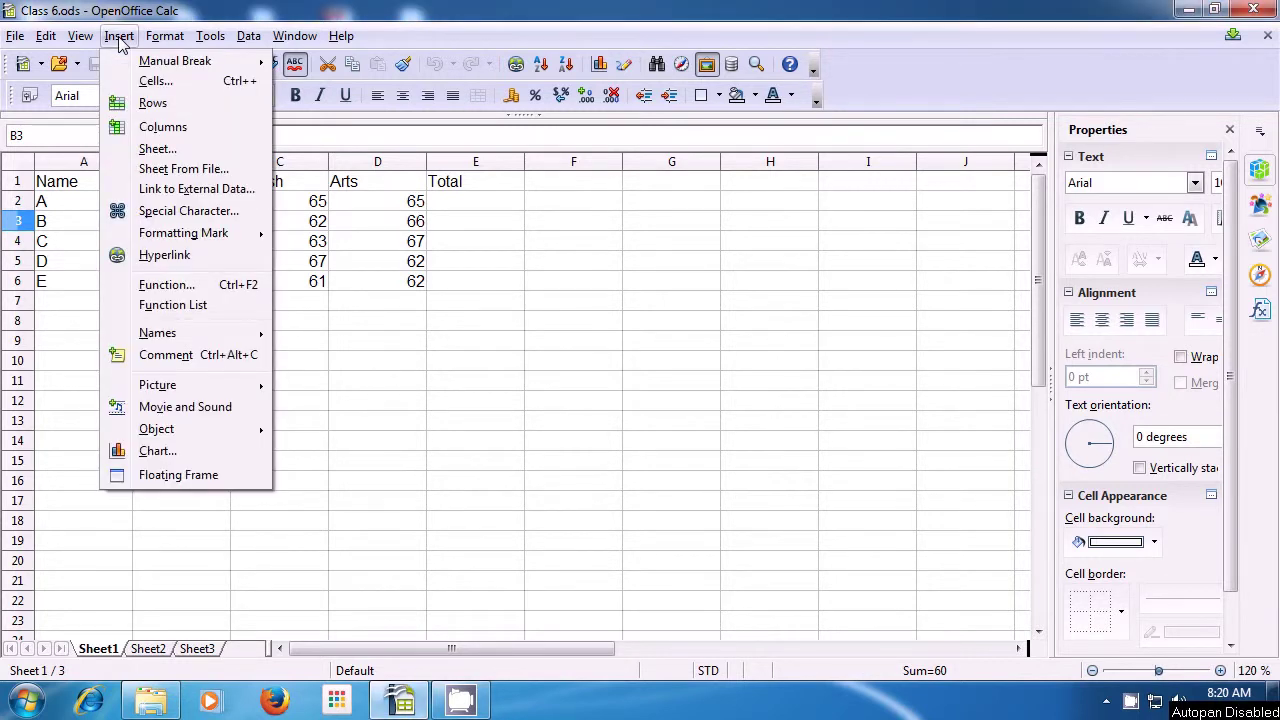
pyautogui.moveTo(129, 66)
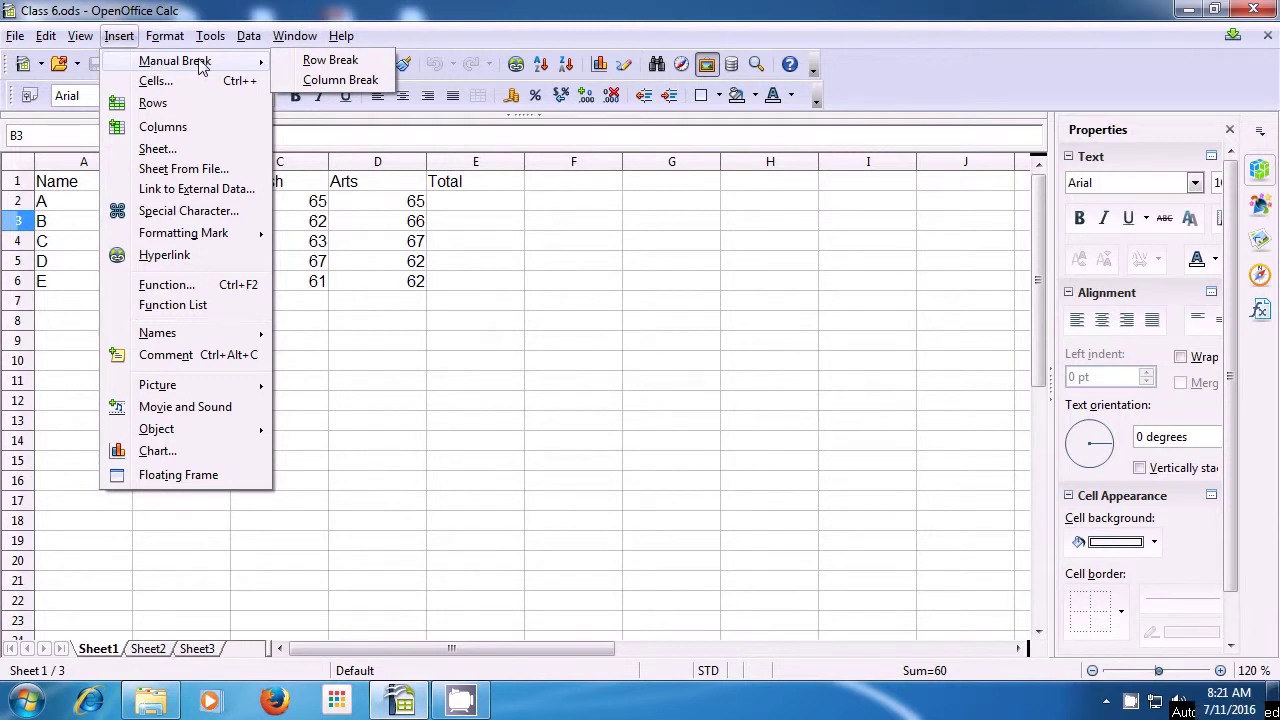
pyautogui.click(318, 68)
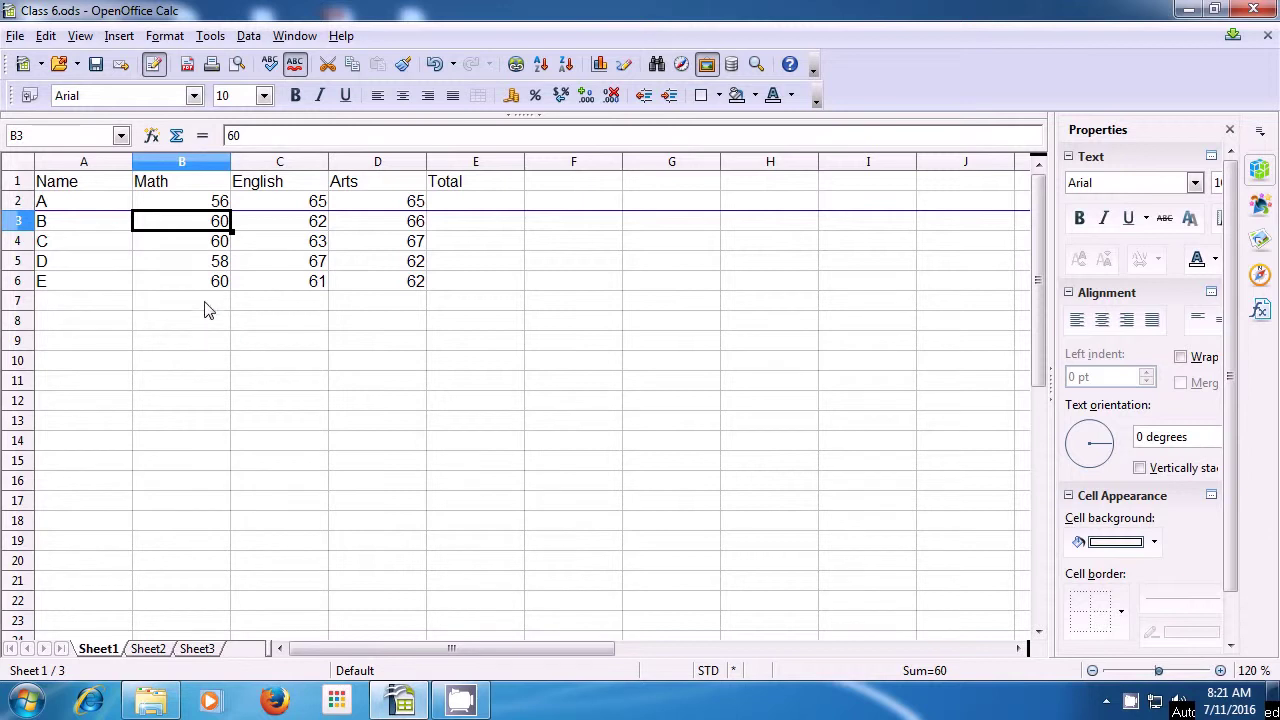
# Preview the printed pages to examine how the row break splits the marks table, and close the preview.
pyautogui.click(14, 36)
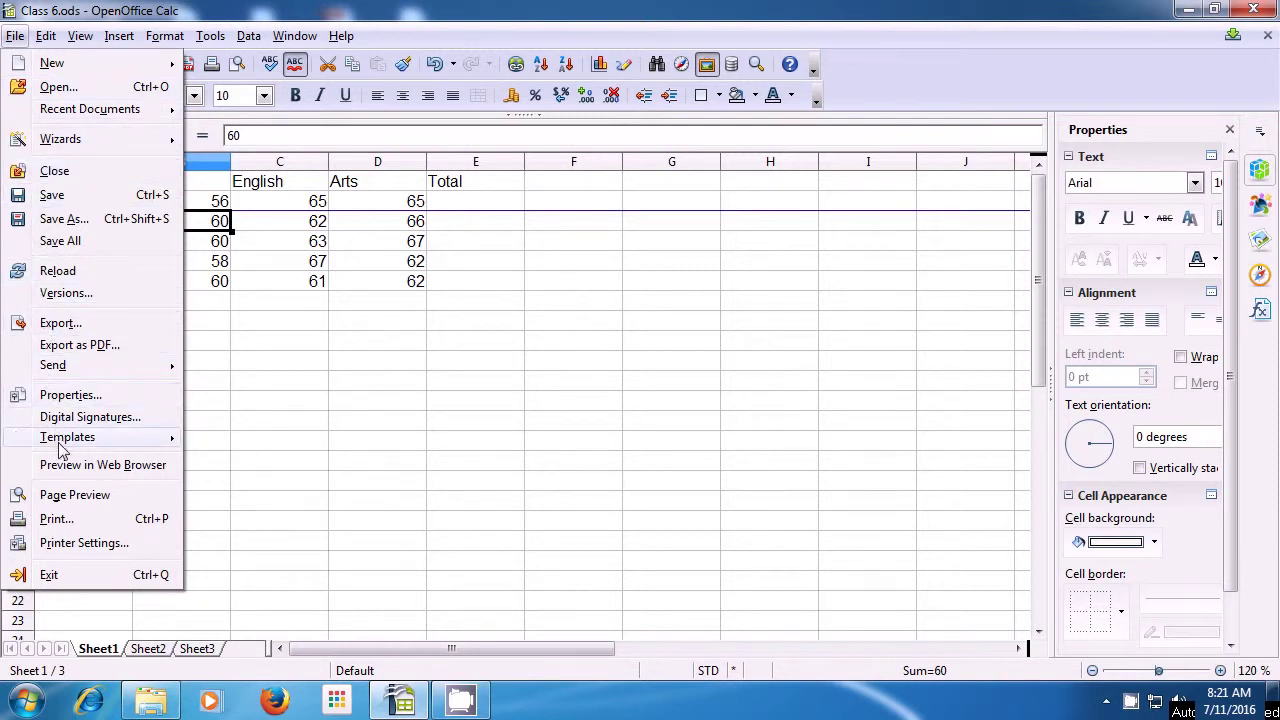
pyautogui.click(70, 495)
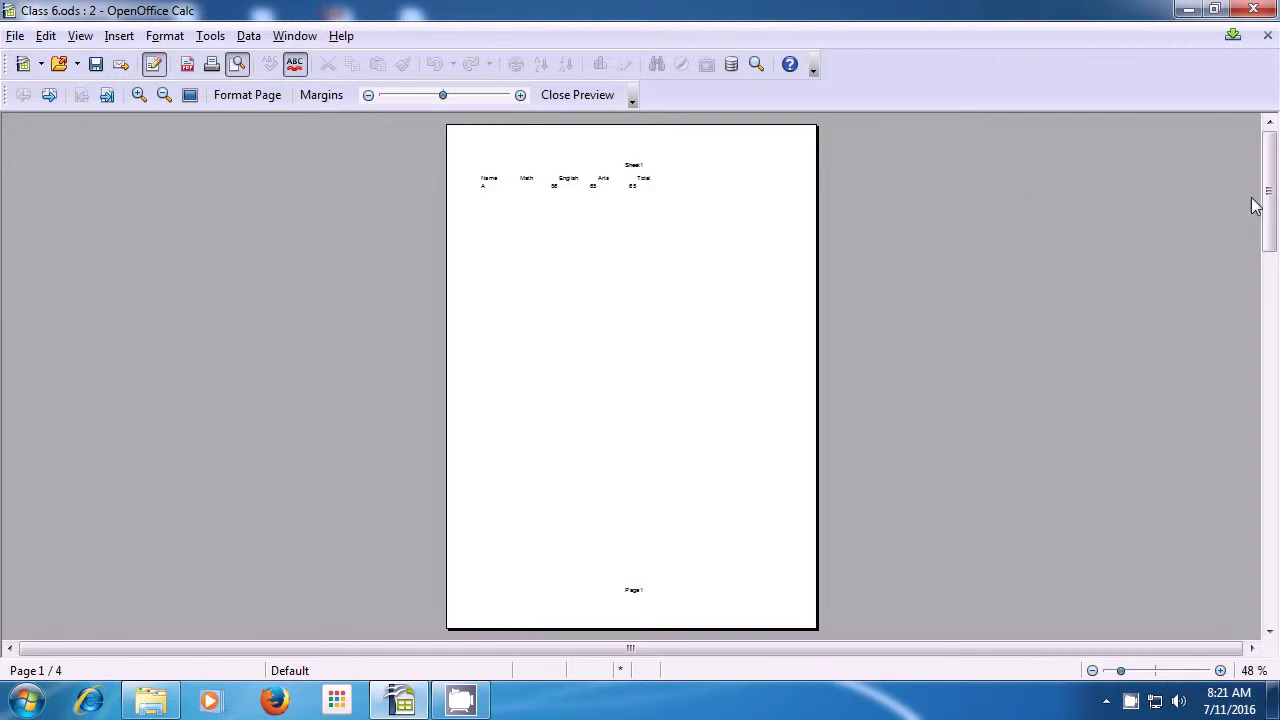
pyautogui.moveTo(1268, 203); pyautogui.dragTo(1276, 272)
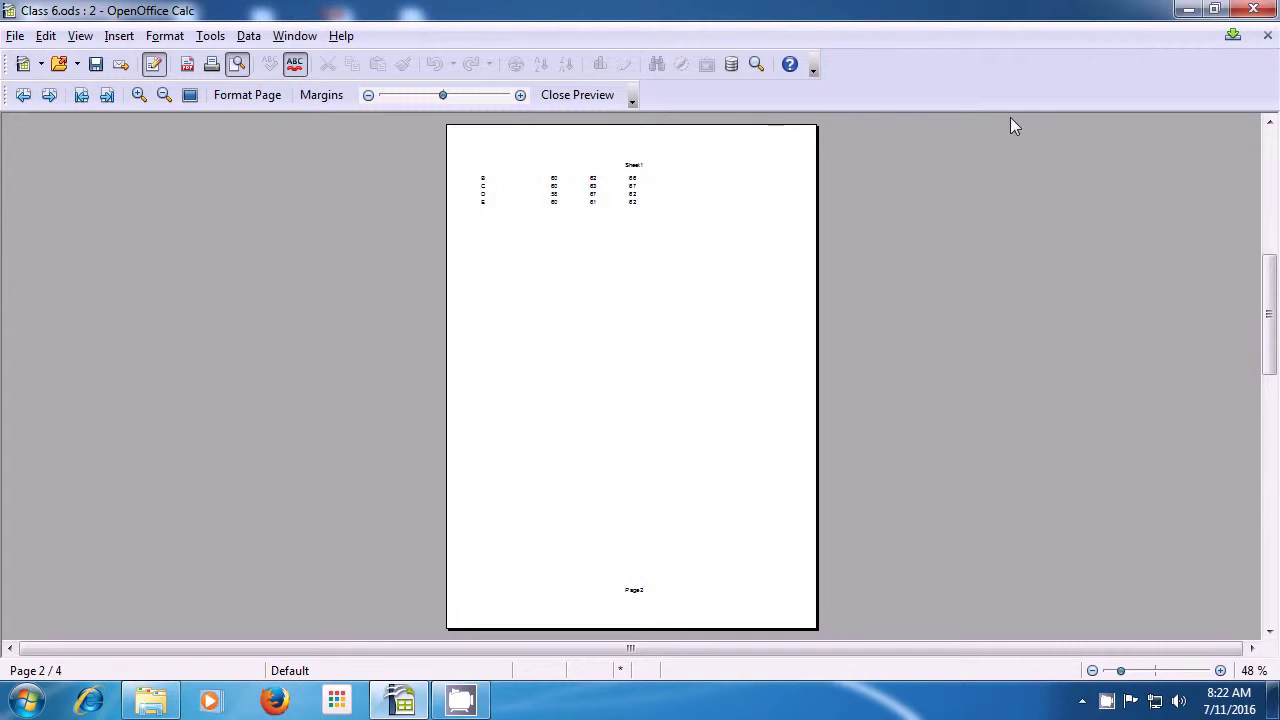
pyautogui.click(579, 97)
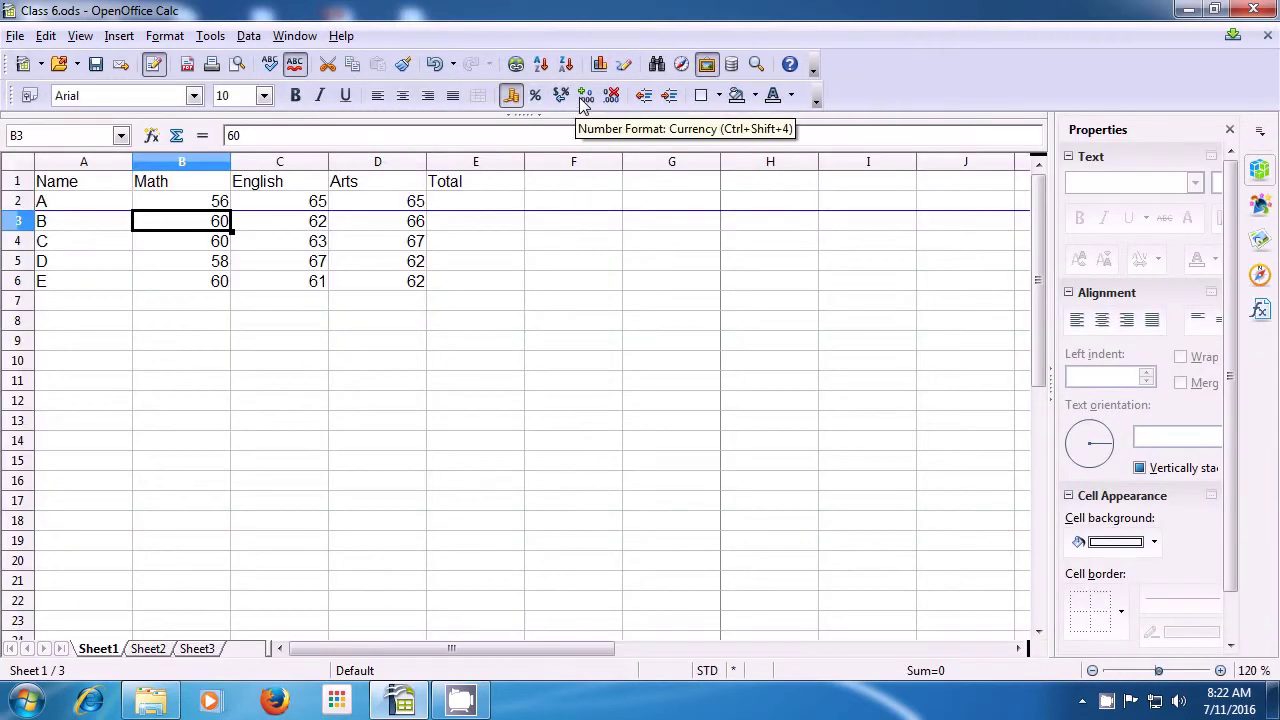
# Insert a manual column break before column B, using cell B8 as the position.
pyautogui.click(228, 328)
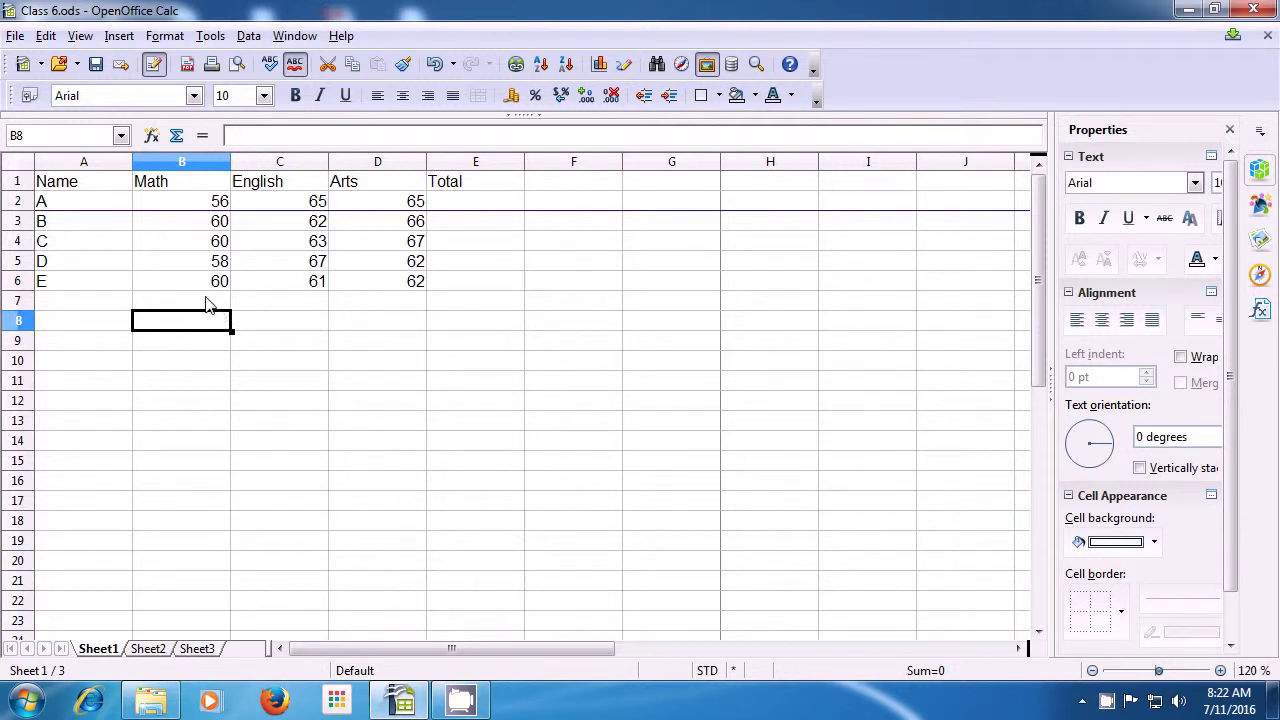
pyautogui.click(119, 38)
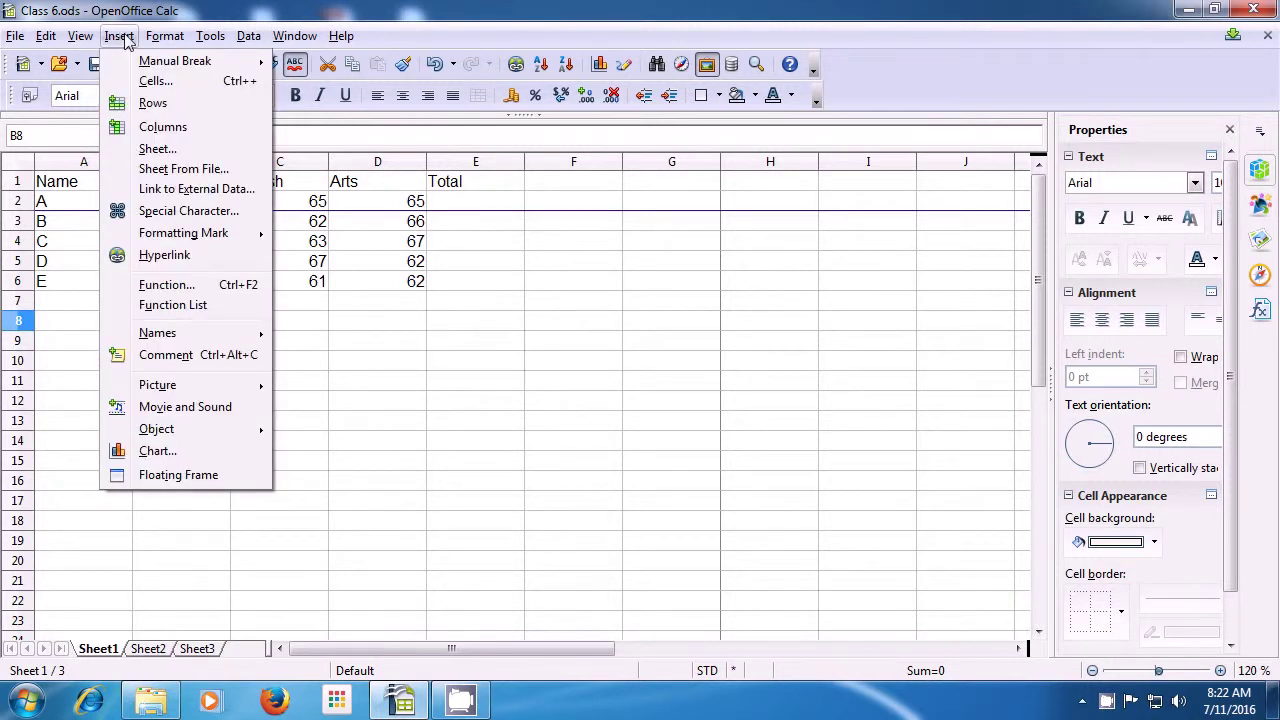
pyautogui.moveTo(145, 64)
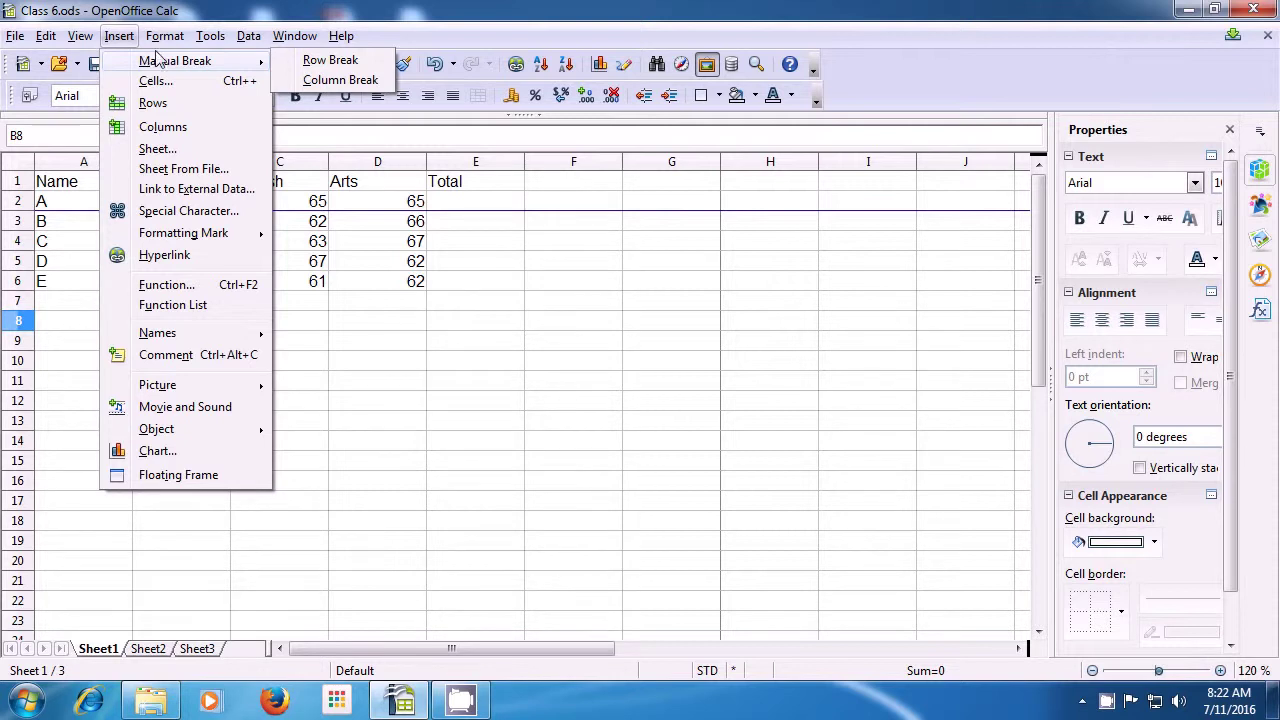
pyautogui.click(320, 79)
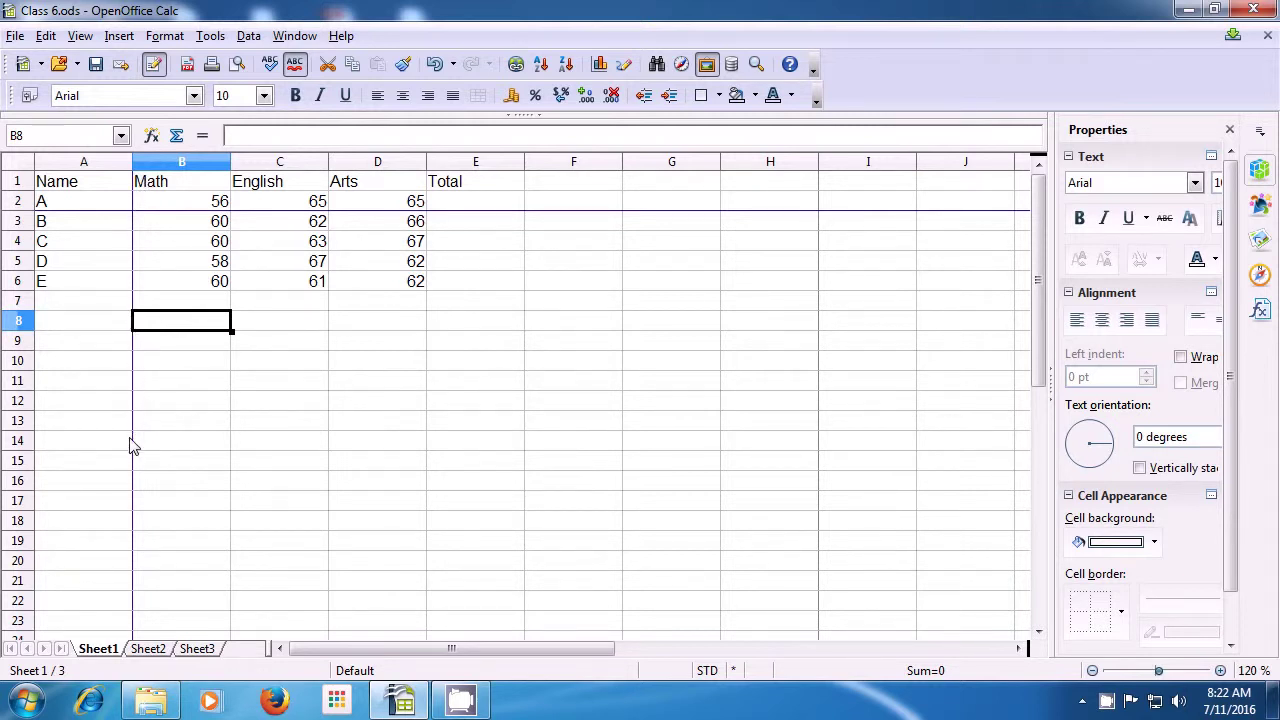
# Check the first two pages of the print preview for the effect of both breaks, and return to the sheet.
pyautogui.click(175, 348)
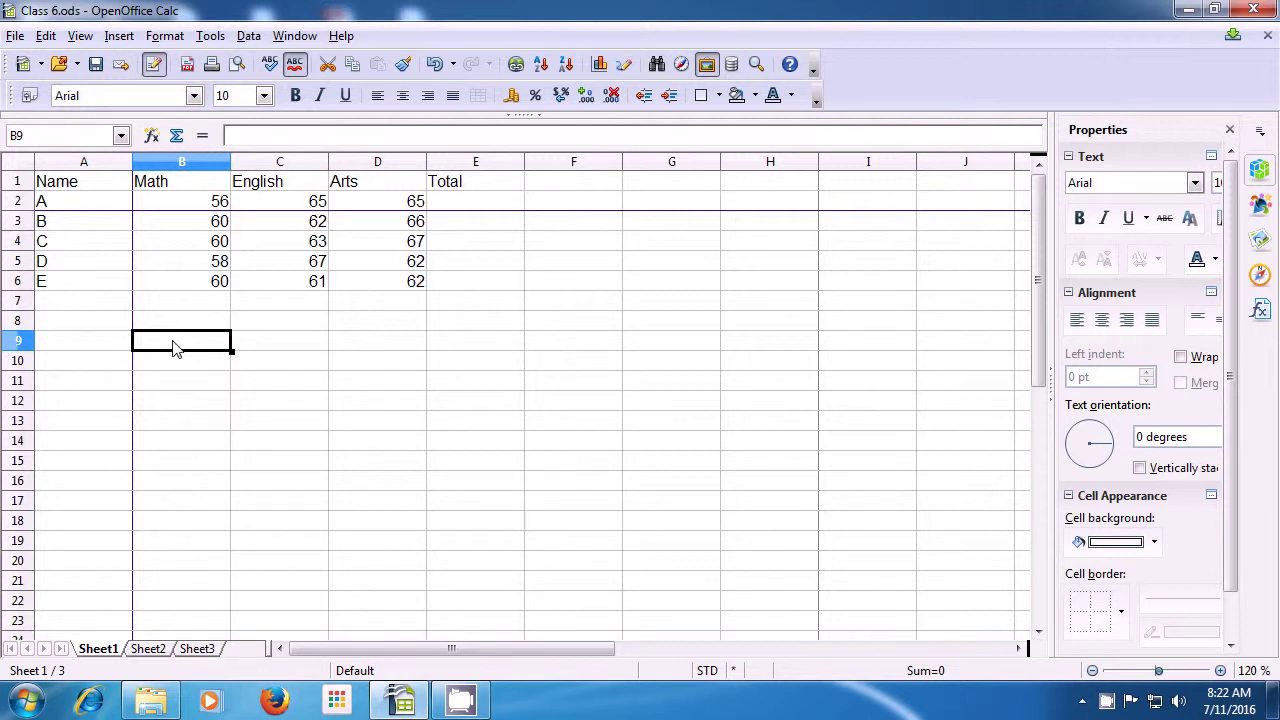
pyautogui.click(14, 37)
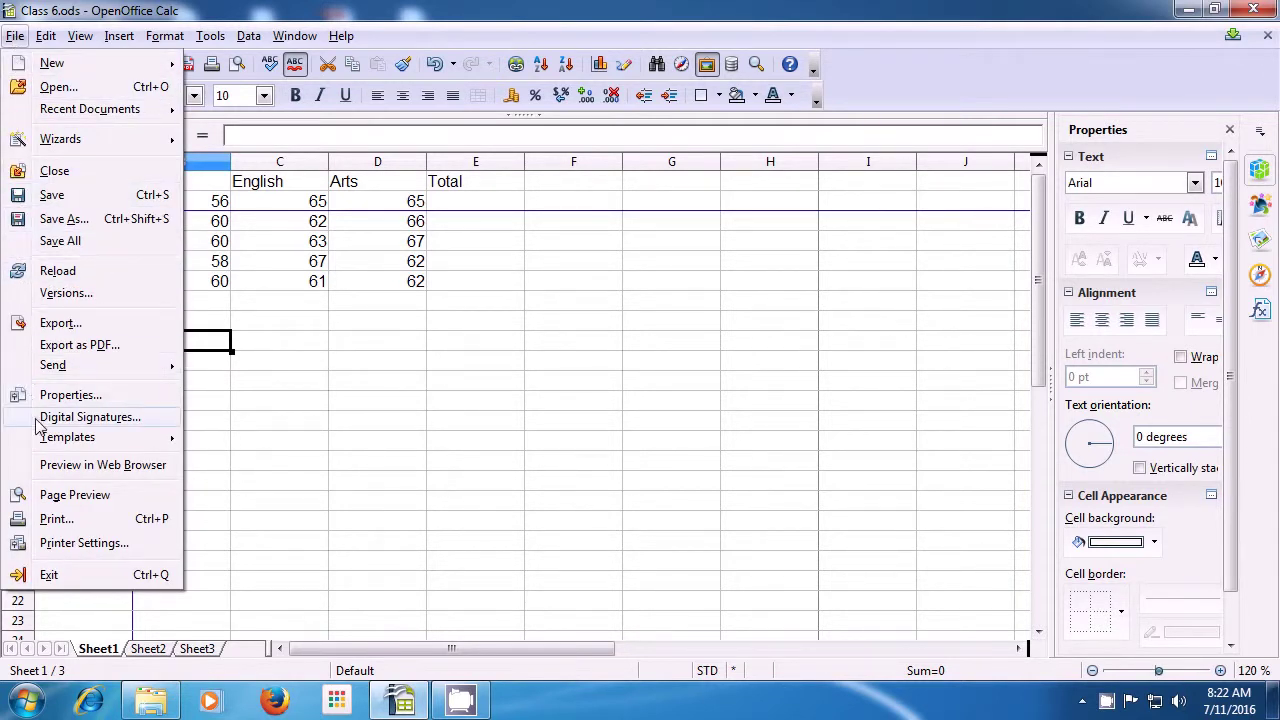
pyautogui.click(55, 497)
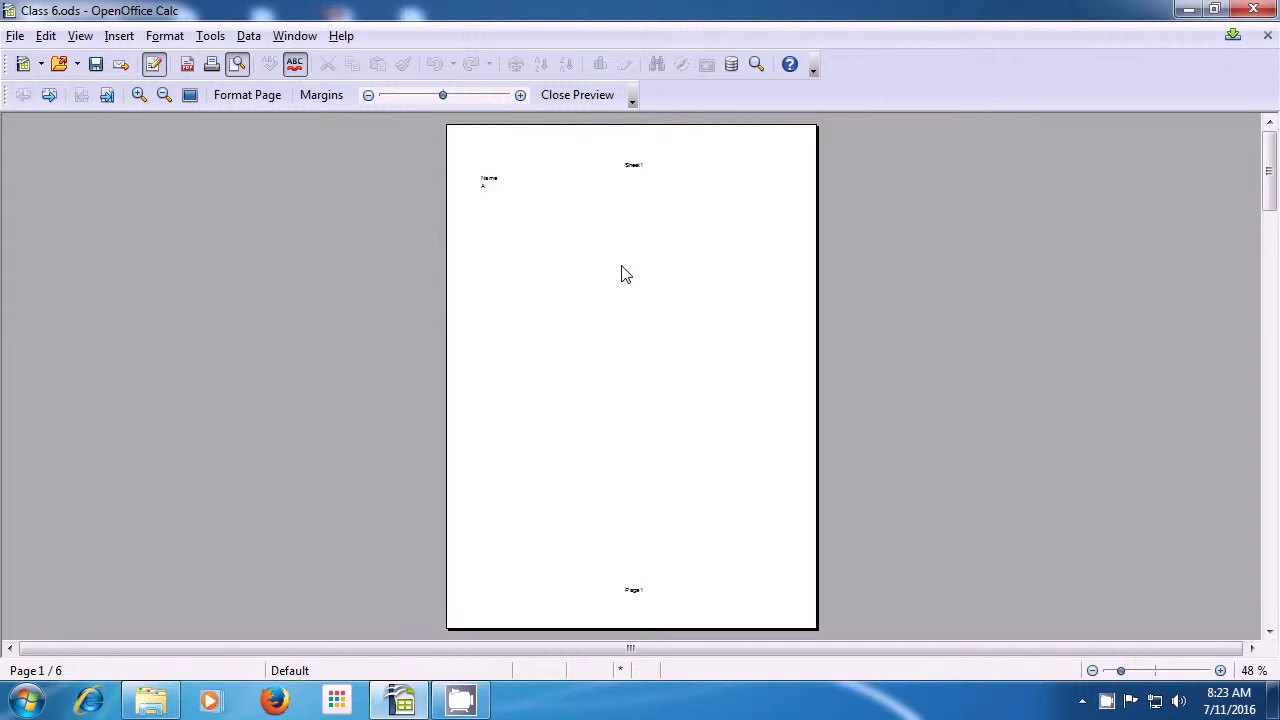
pyautogui.click(1268, 632)
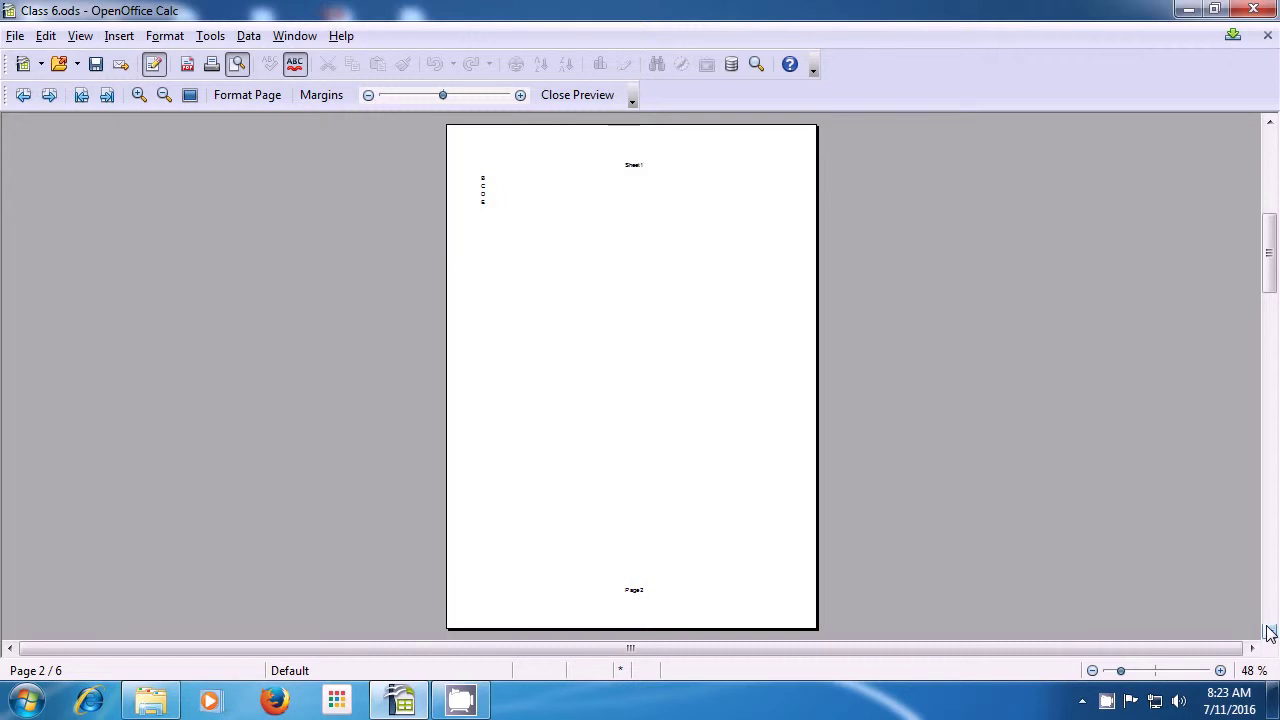
pyautogui.click(577, 92)
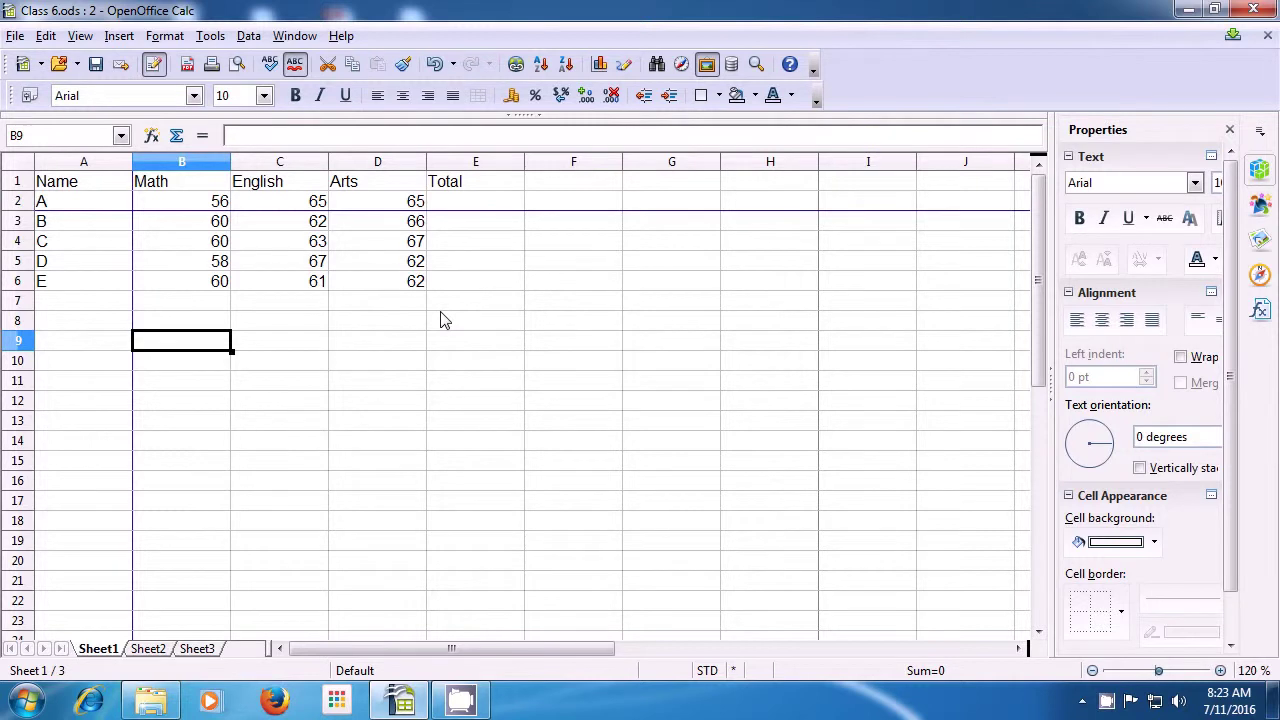
# Delete the manual column break between columns A and B.
pyautogui.click(119, 40)
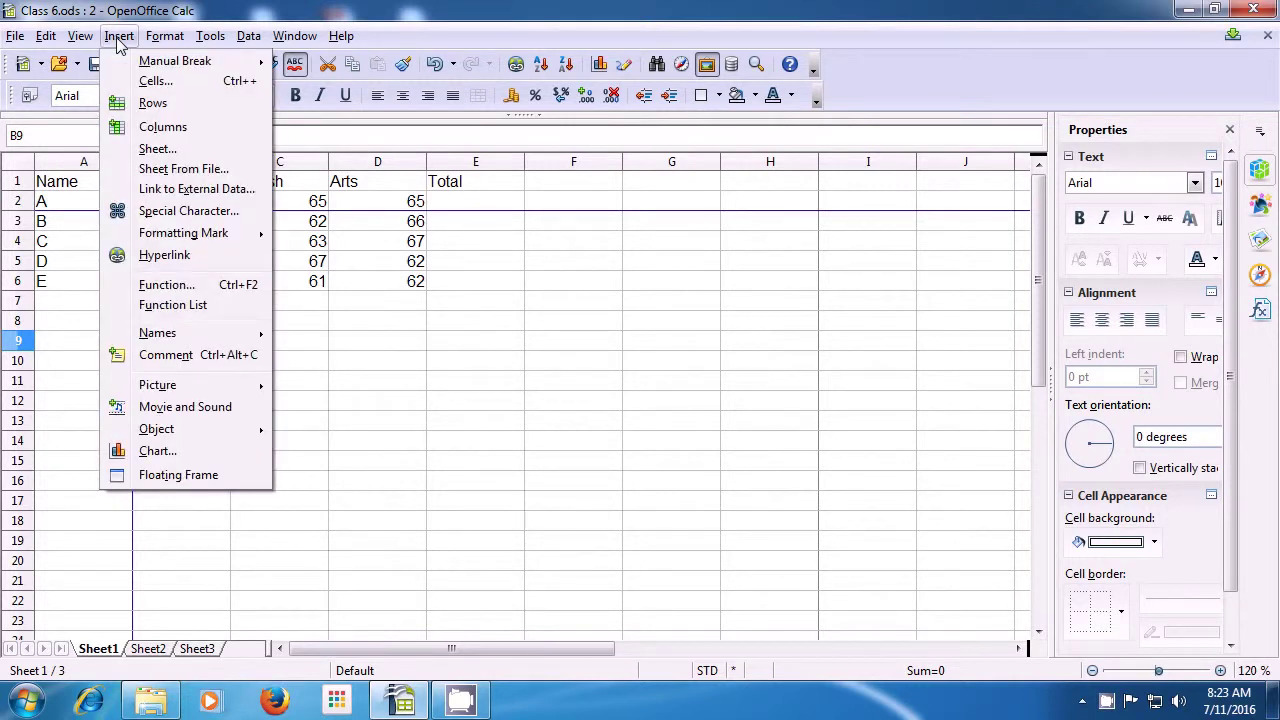
pyautogui.moveTo(37, 40)
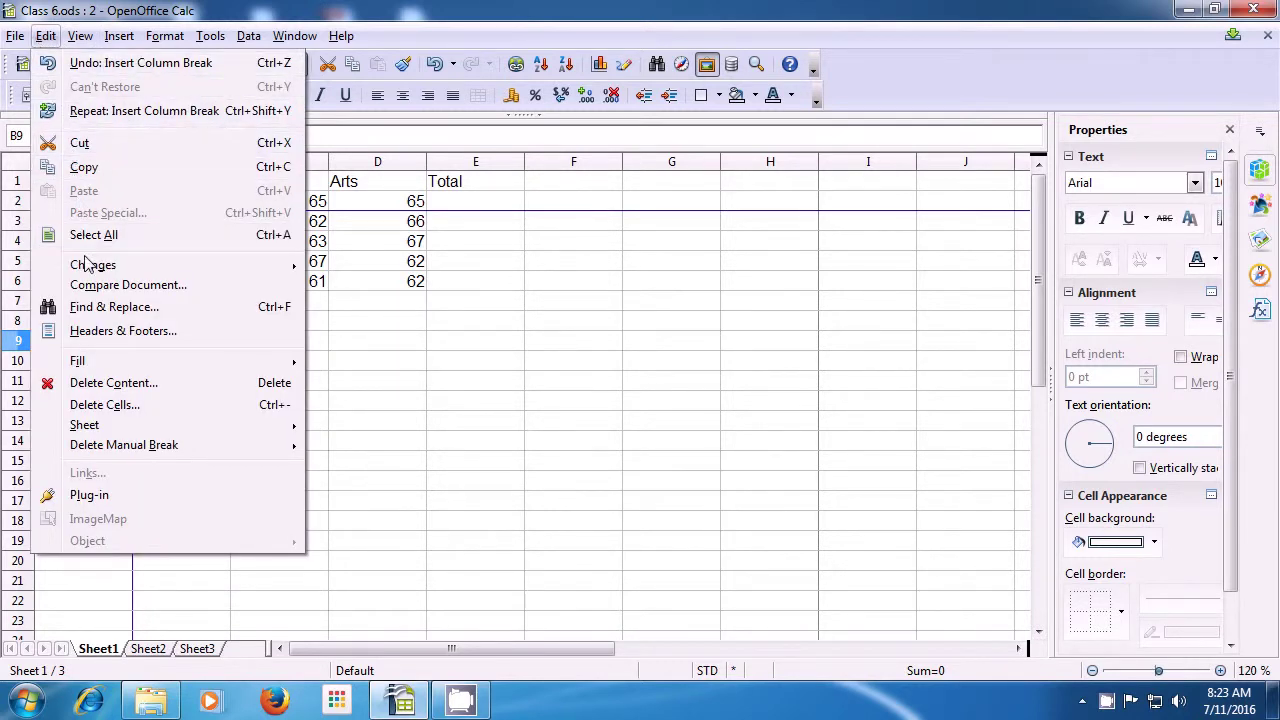
pyautogui.moveTo(113, 452)
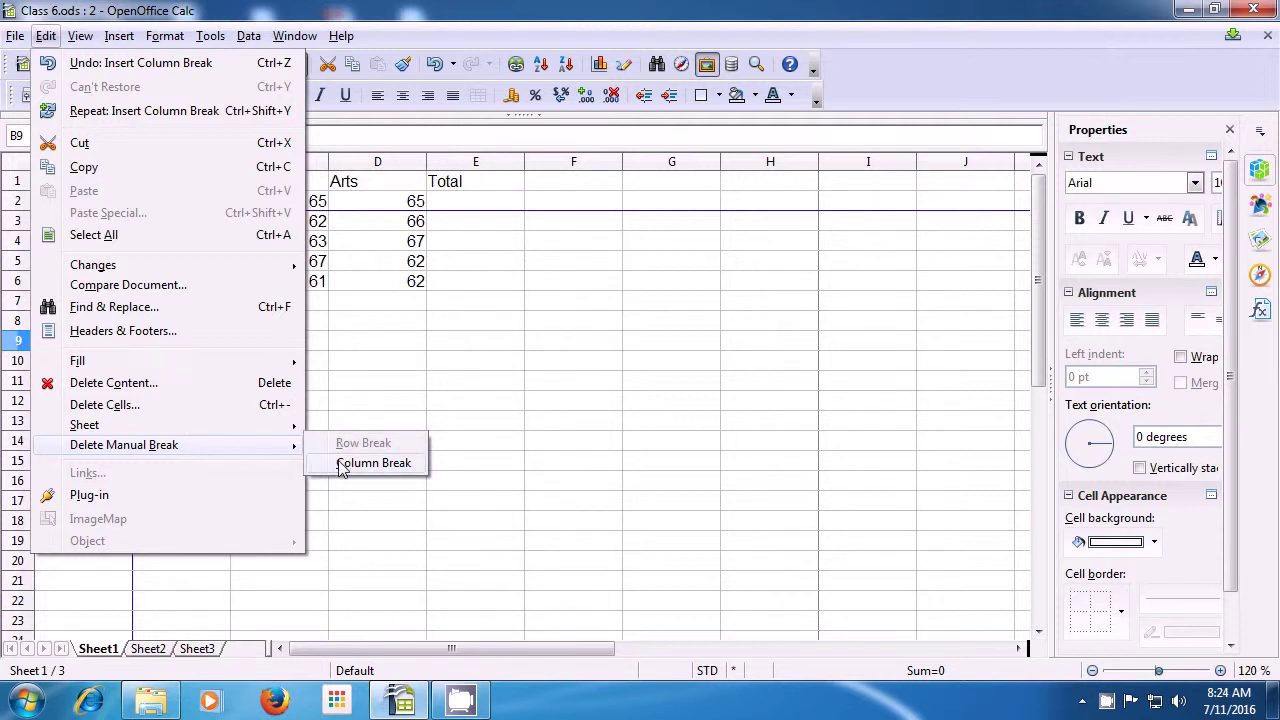
pyautogui.click(372, 463)
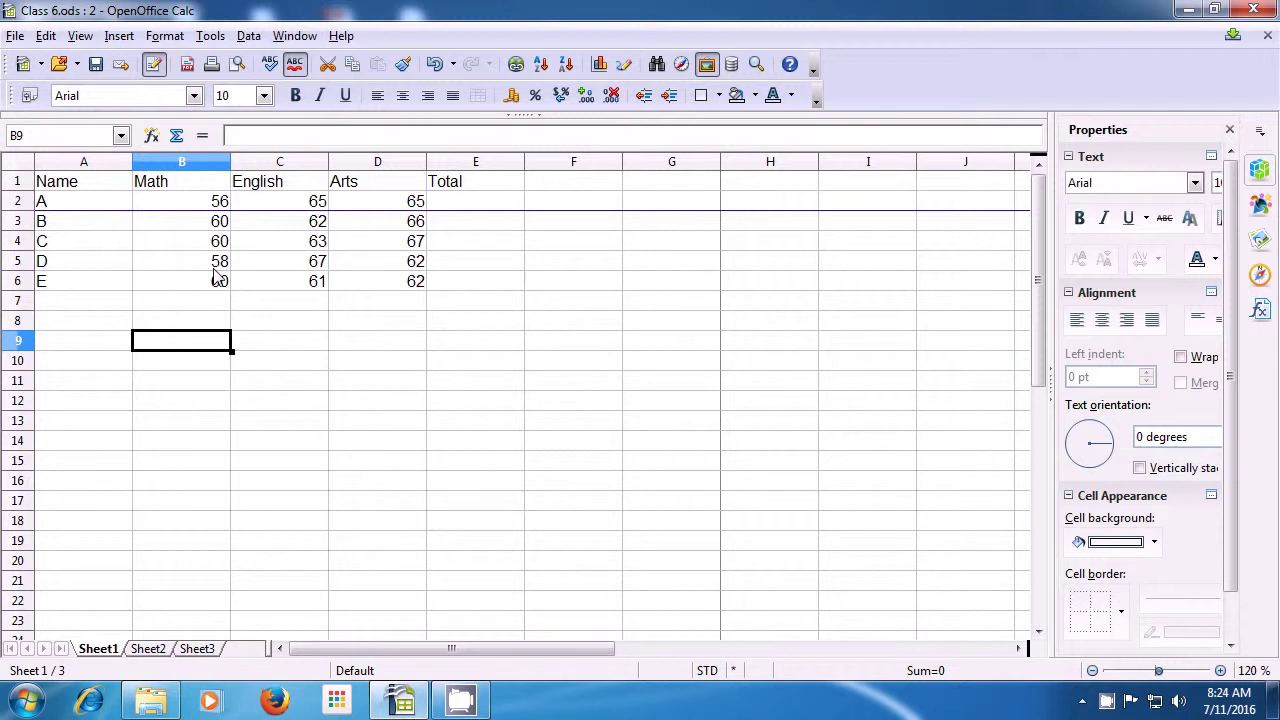
# Delete the manual row break above row 3 with cell B3 selected.
pyautogui.click(150, 226)
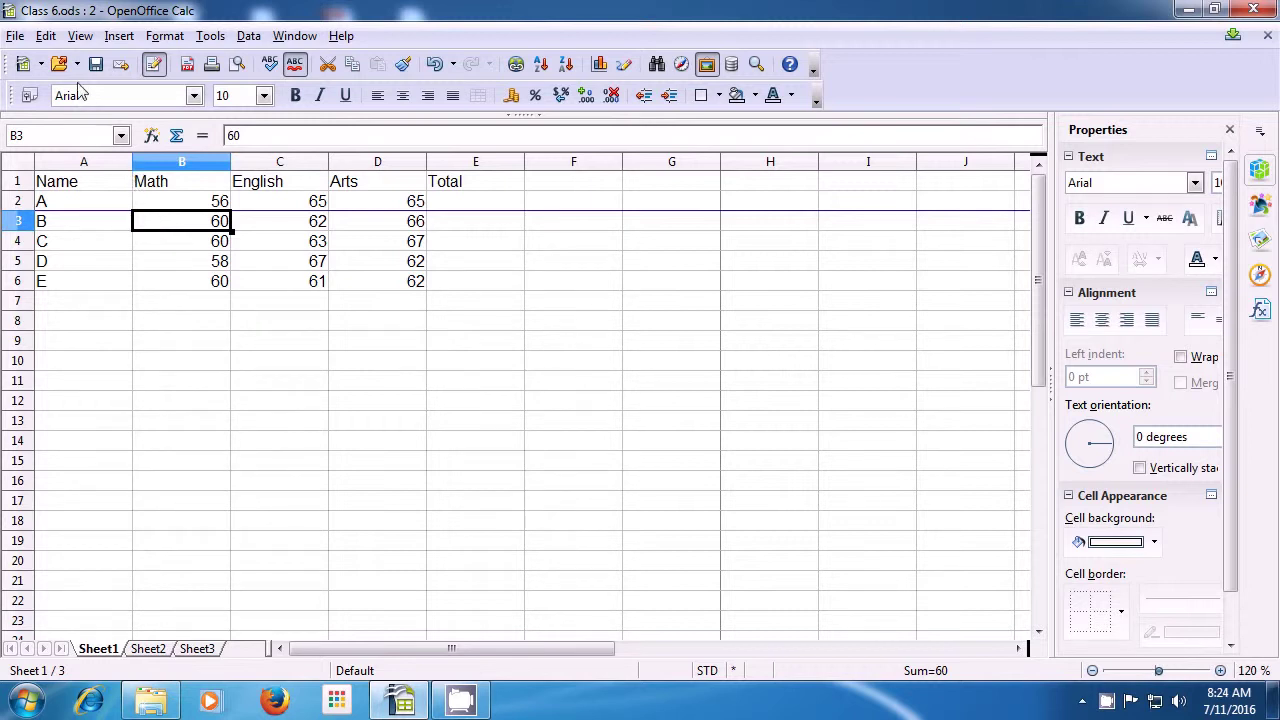
pyautogui.click(46, 36)
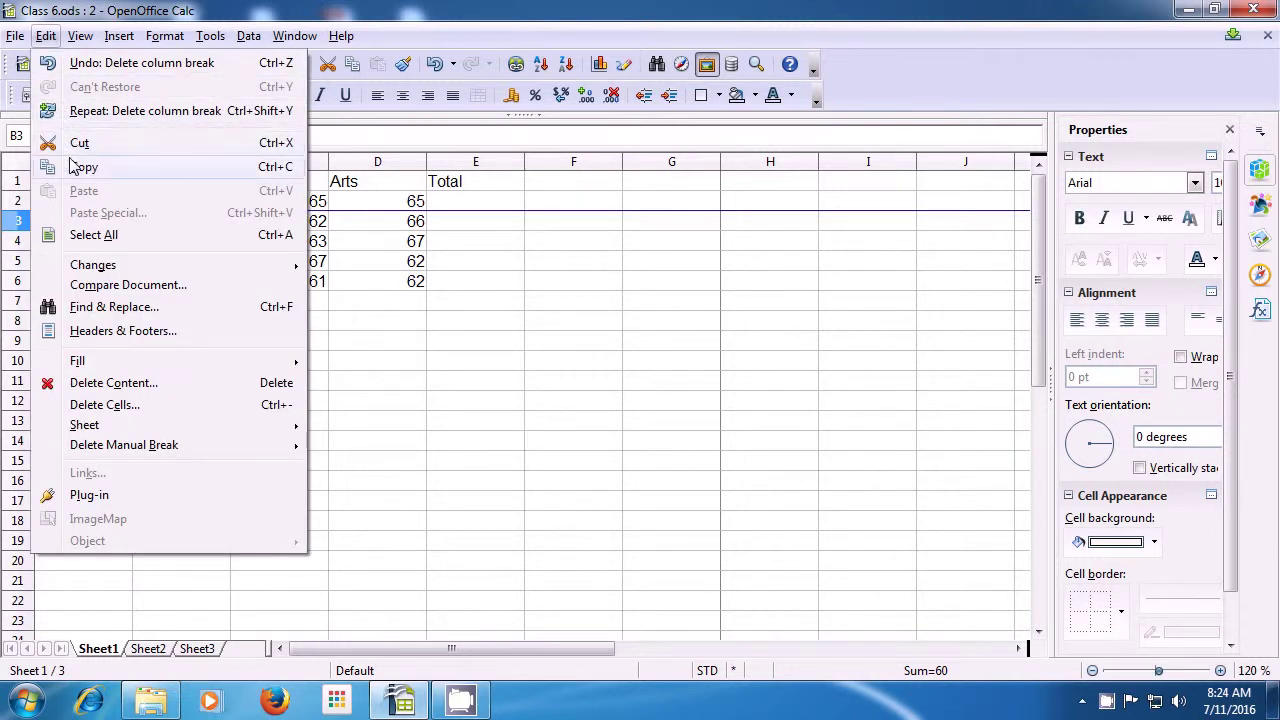
pyautogui.moveTo(110, 445)
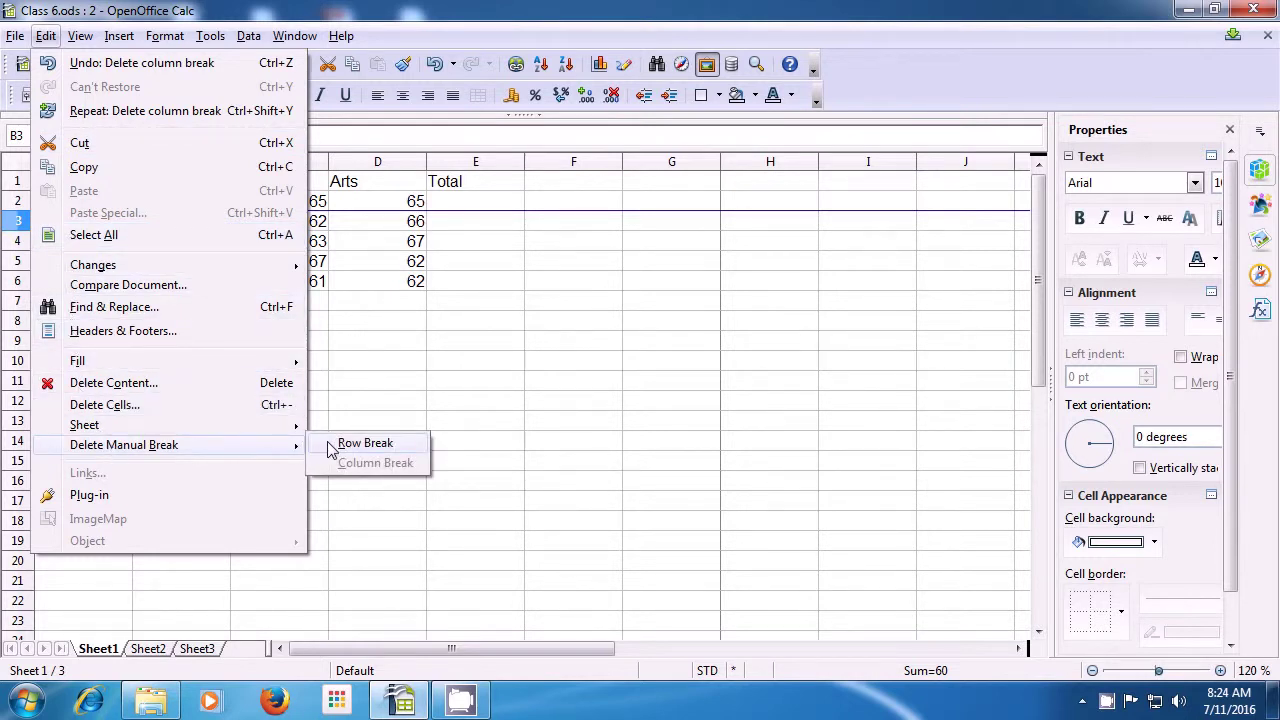
pyautogui.click(333, 447)
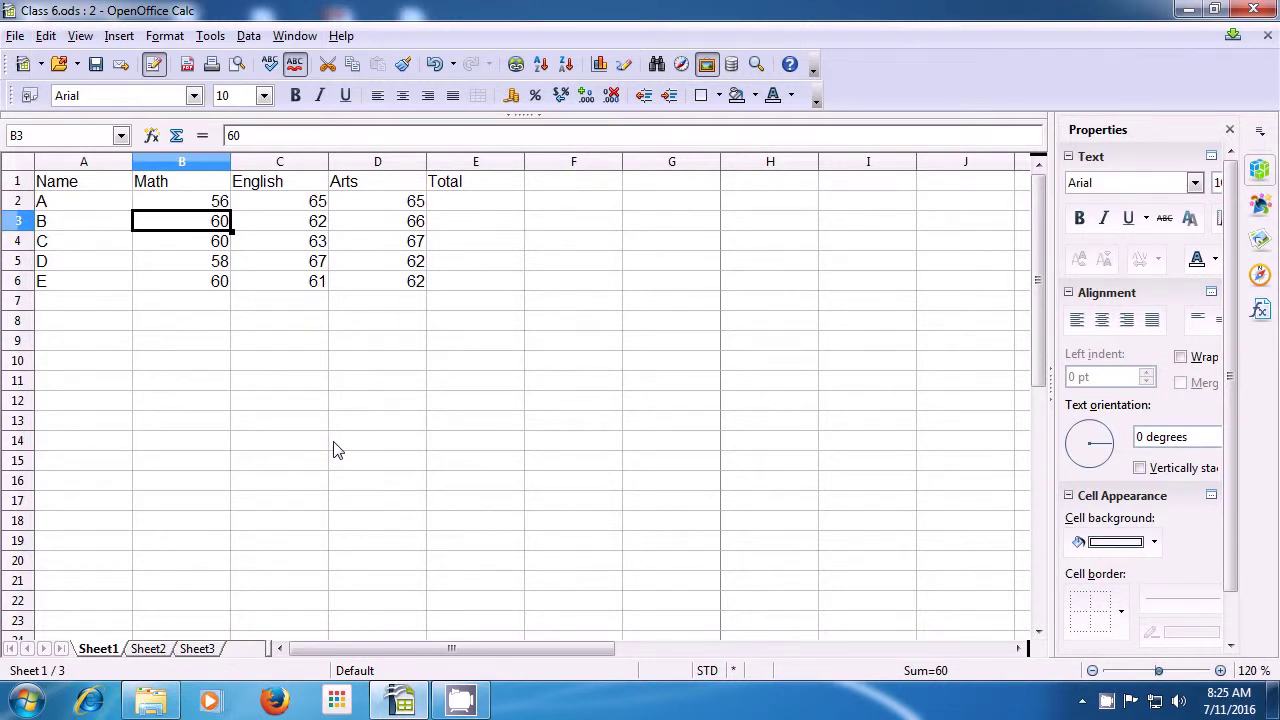
pyautogui.click(296, 384)
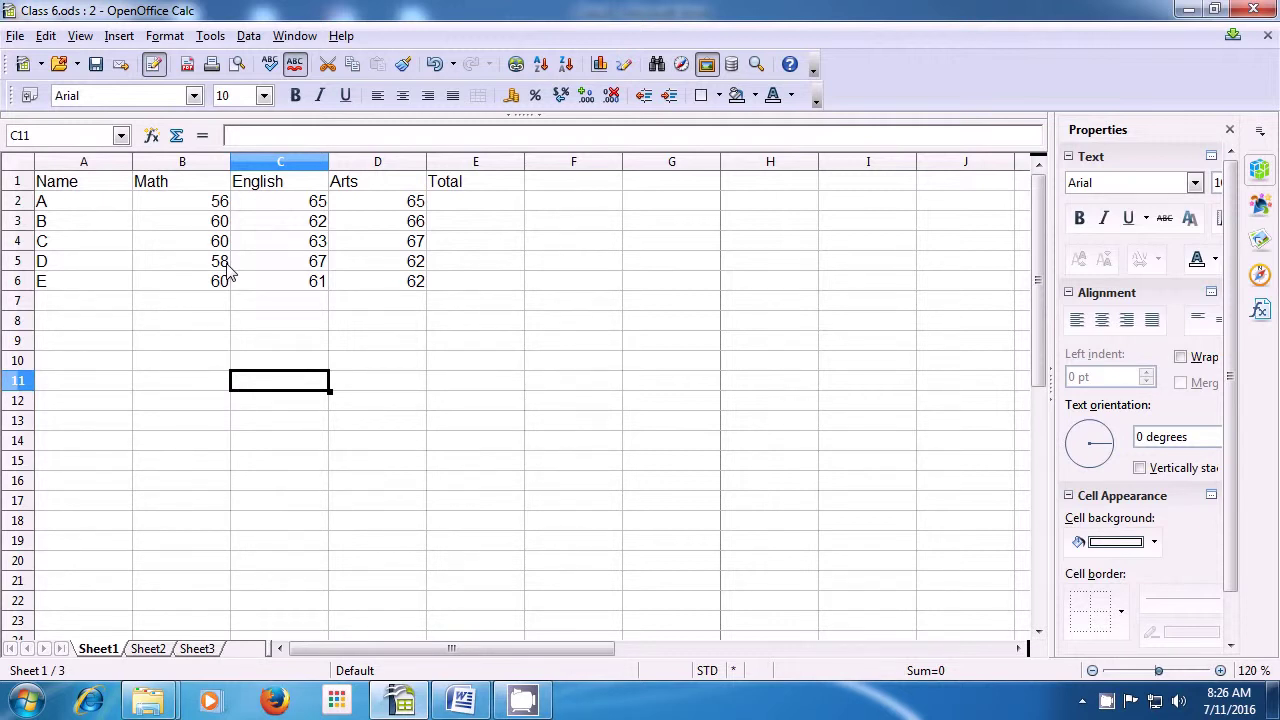
# Insert a blank cell at B2 in the Math column, shifting the existing cells down.
pyautogui.click(152, 207)
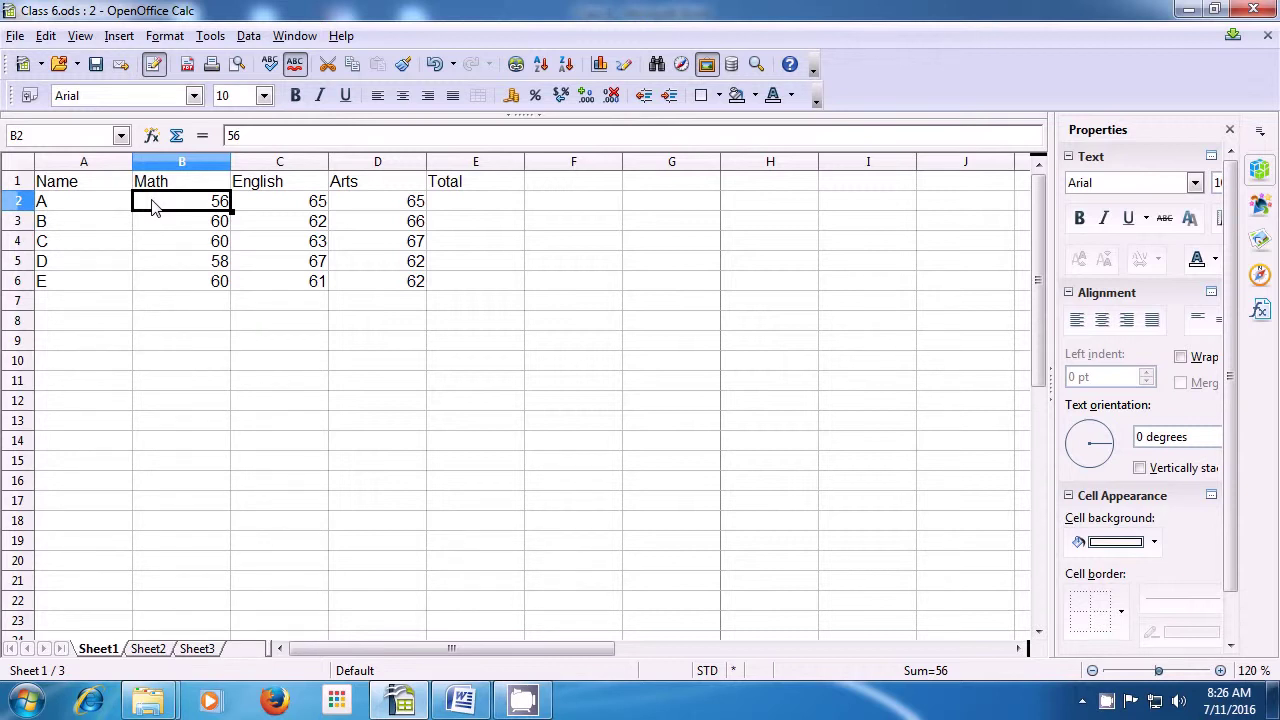
pyautogui.click(117, 43)
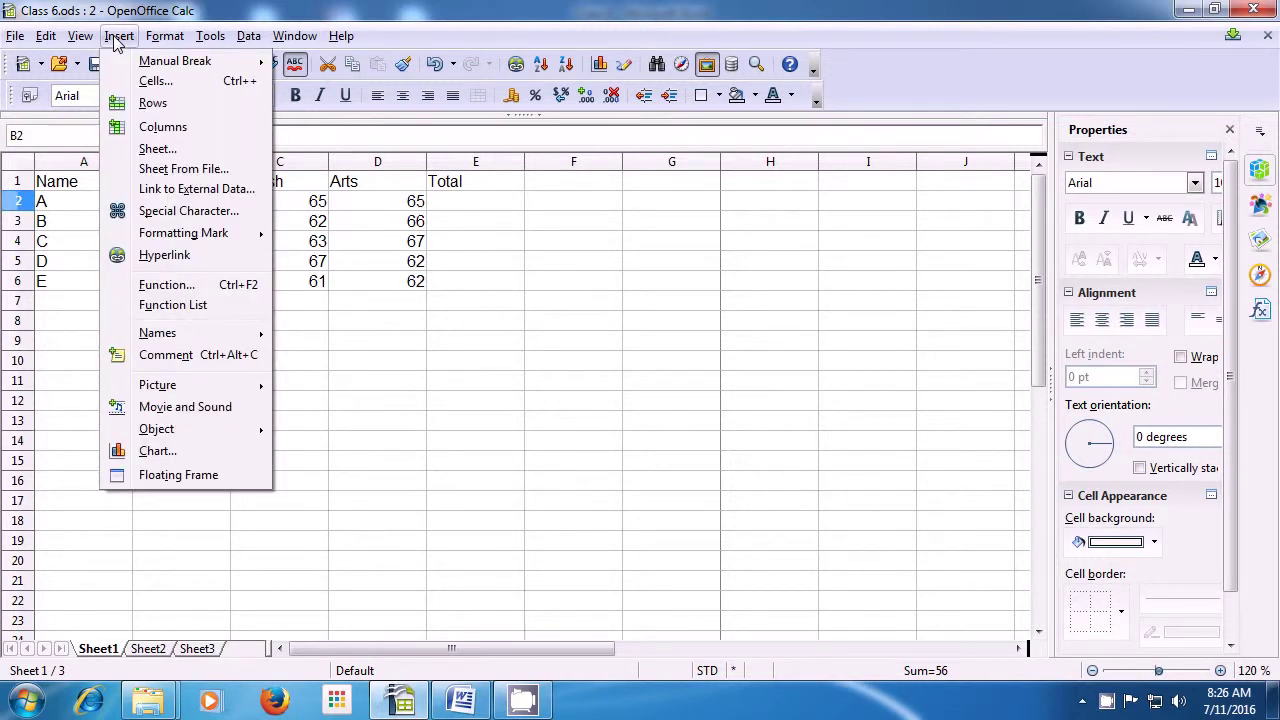
pyautogui.click(151, 81)
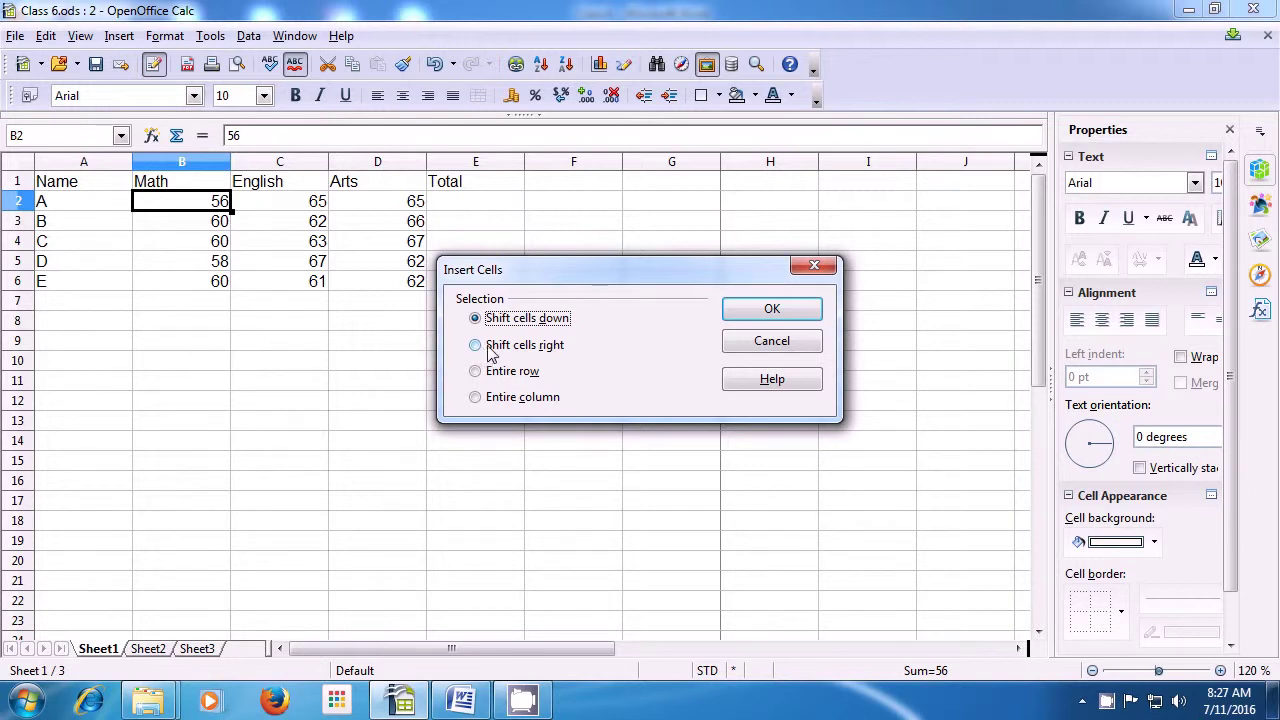
pyautogui.click(754, 320)
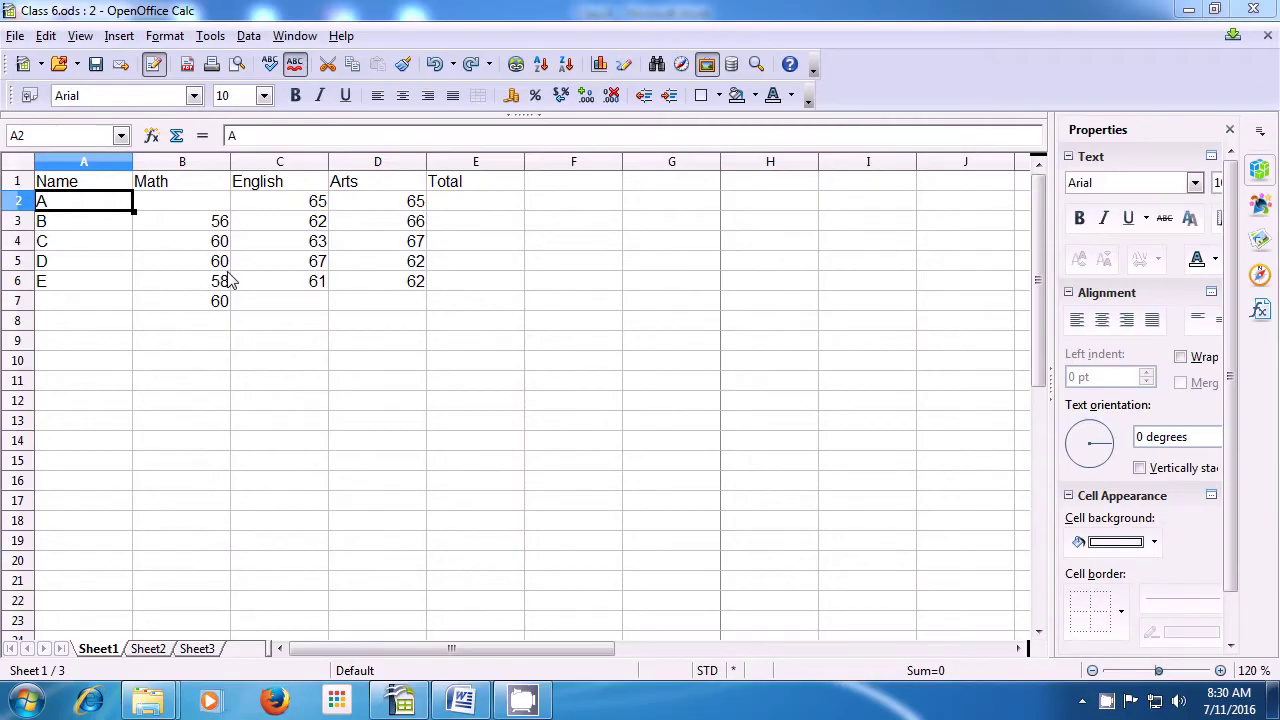
# Insert an empty row above student A's row, directly below the header row.
pyautogui.click(192, 210)
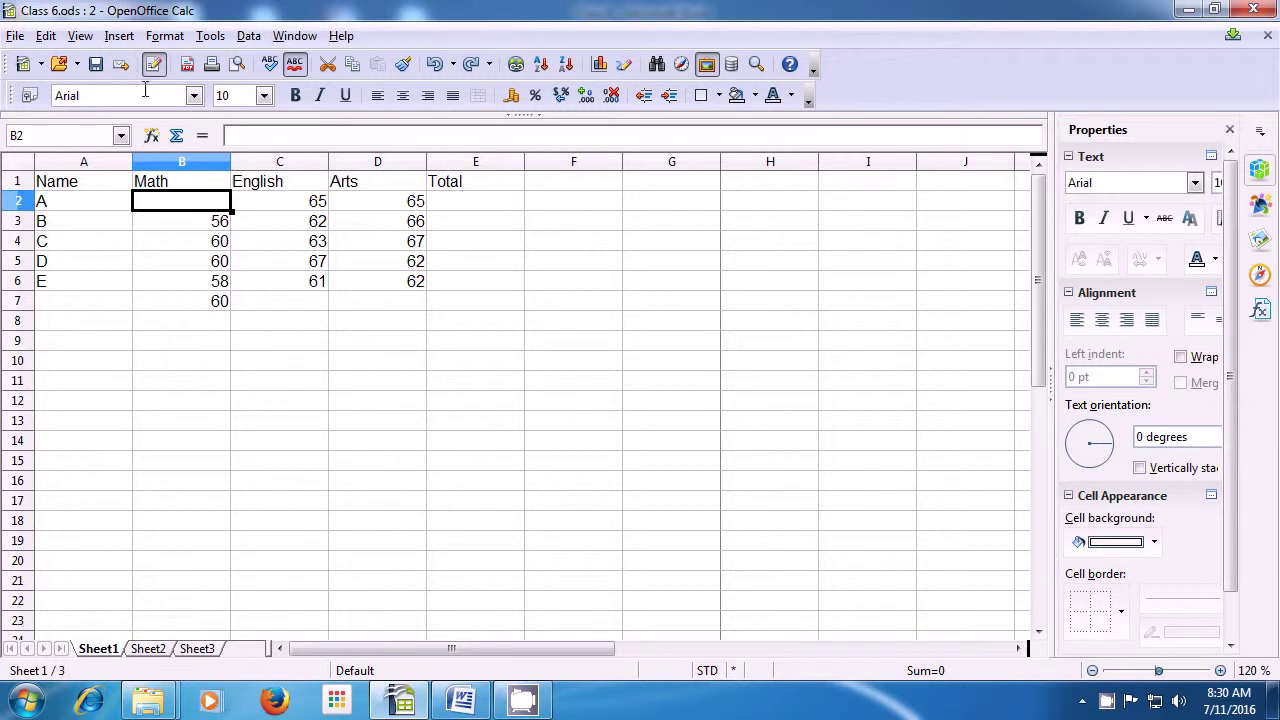
pyautogui.click(120, 37)
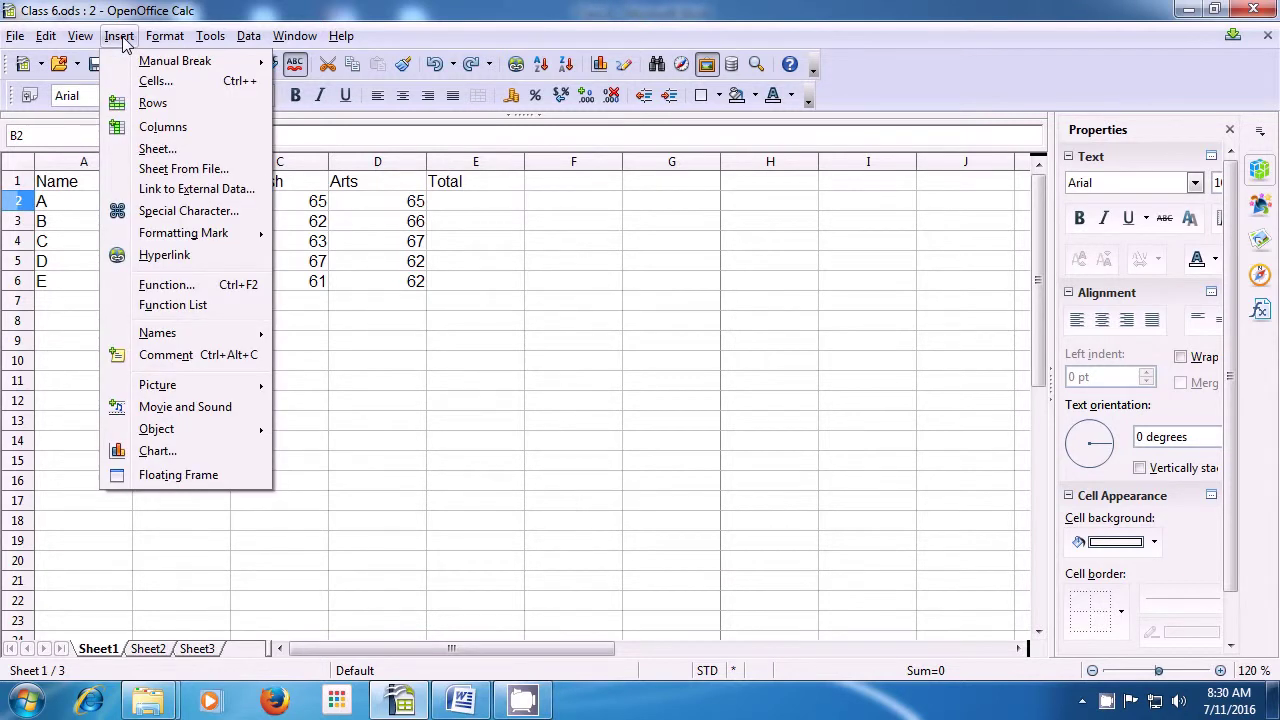
pyautogui.click(152, 104)
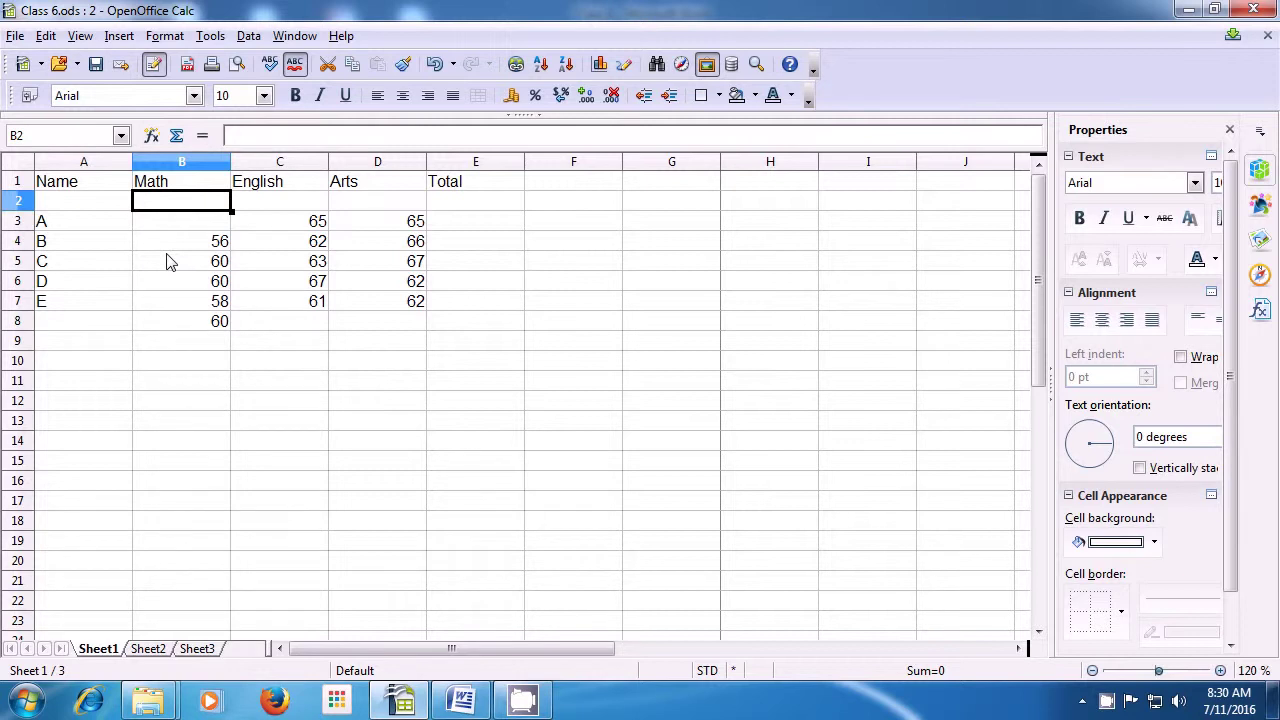
# Fill in row 2 for student AB with the marks 63 in Math, 64 in English and 66 in Arts.
pyautogui.press('Left')
pyautogui.write('AB')
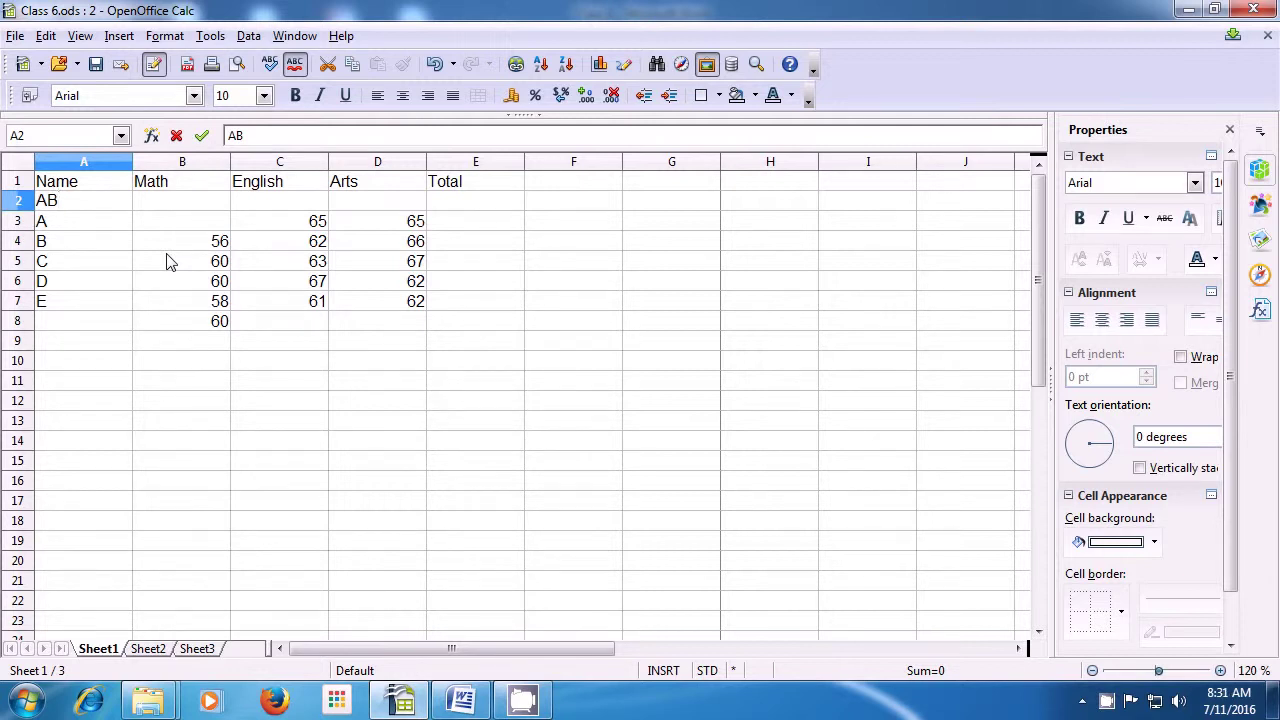
pyautogui.press('Tab')
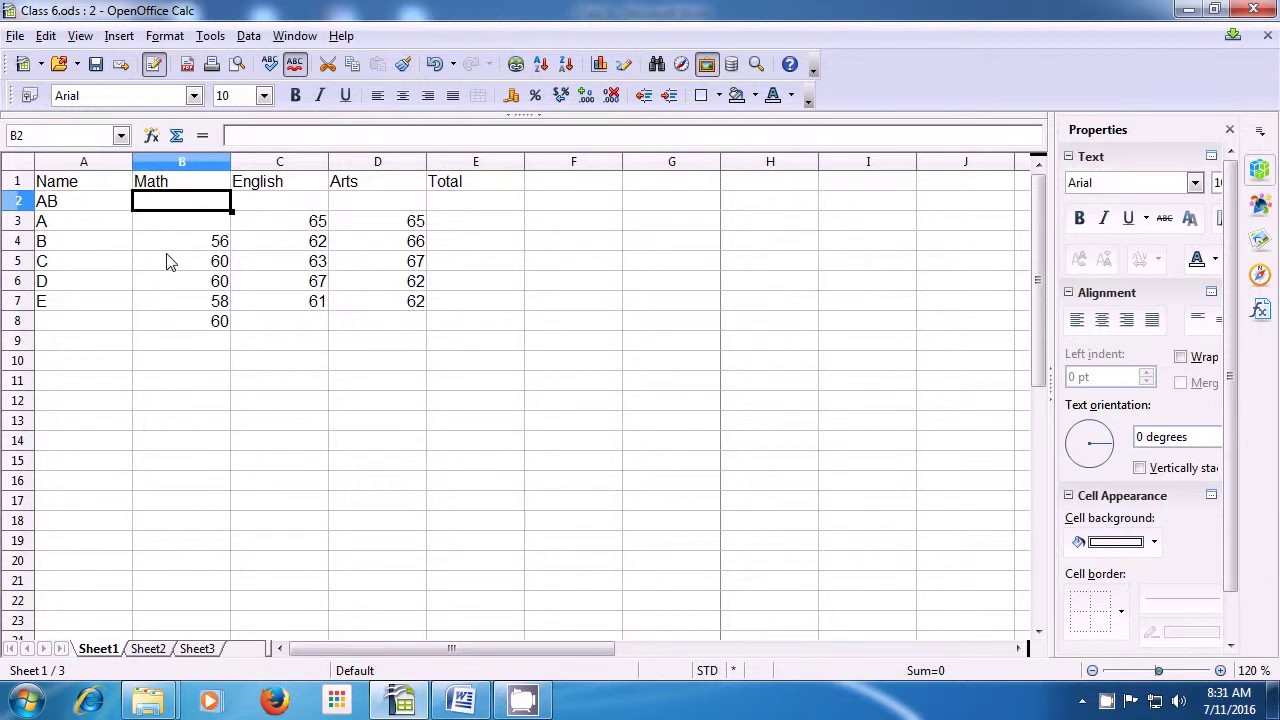
pyautogui.write('6')
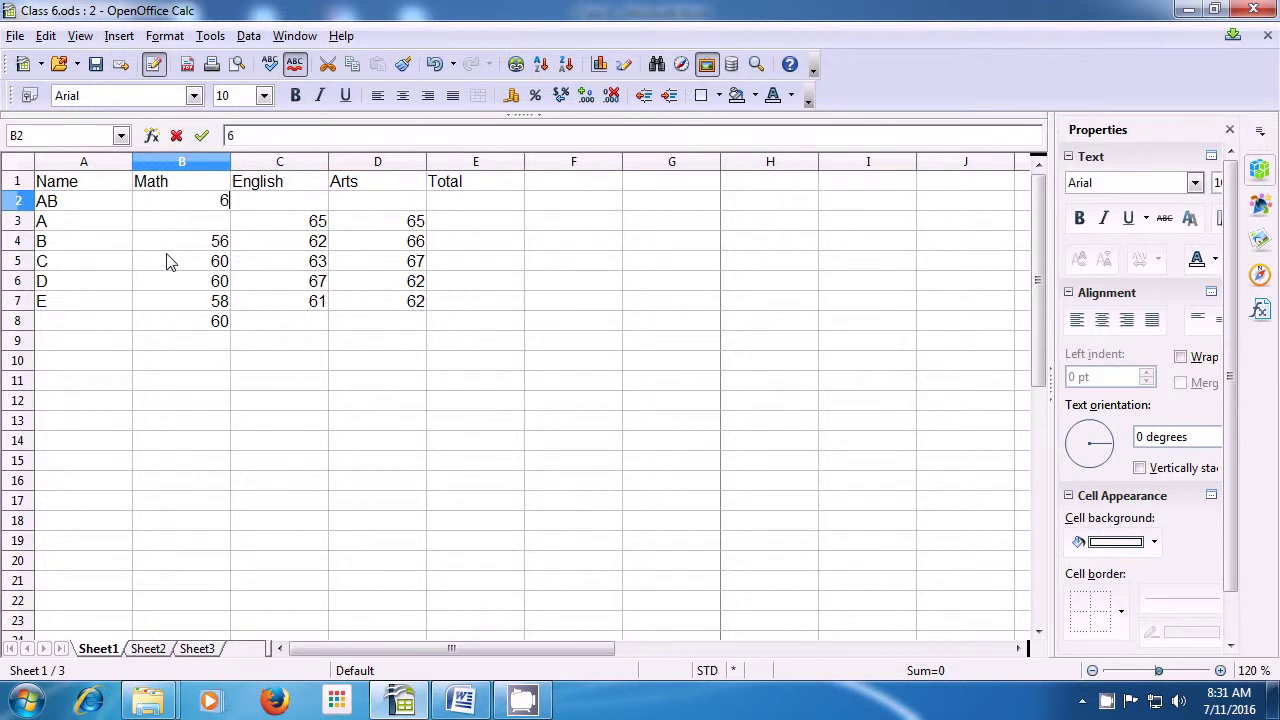
pyautogui.write('3')
pyautogui.press('Tab')
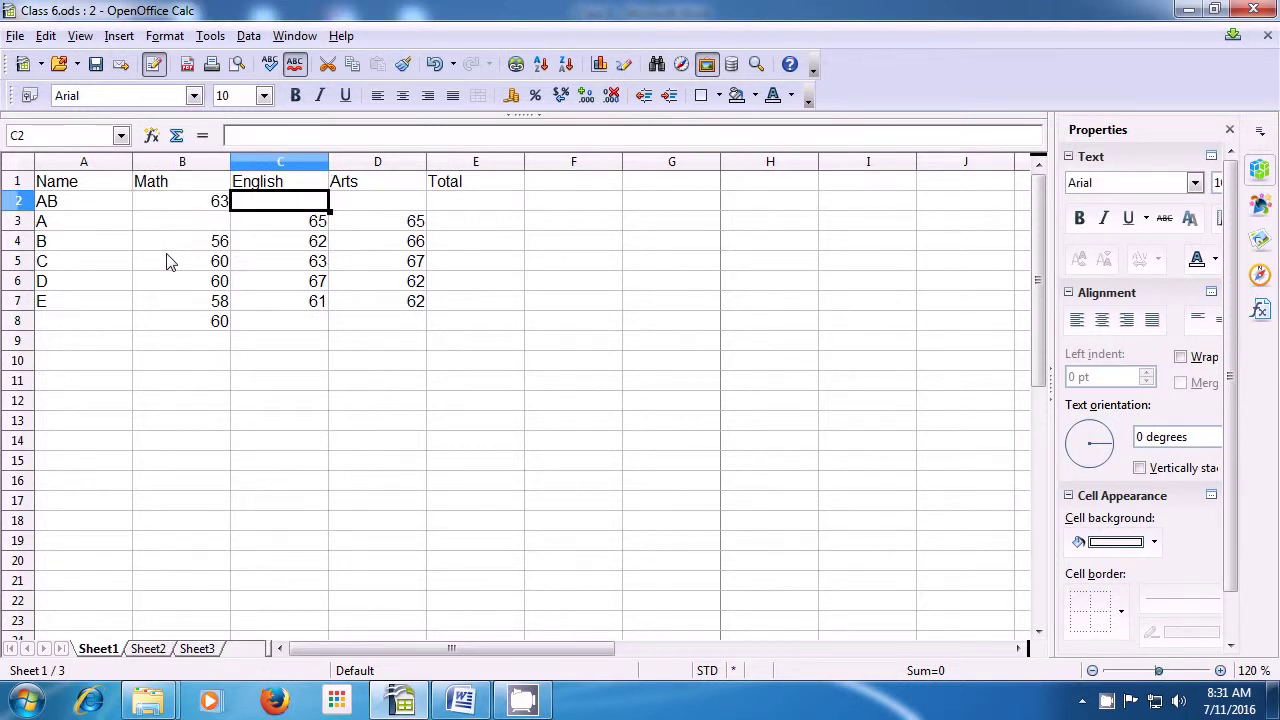
pyautogui.write('6')
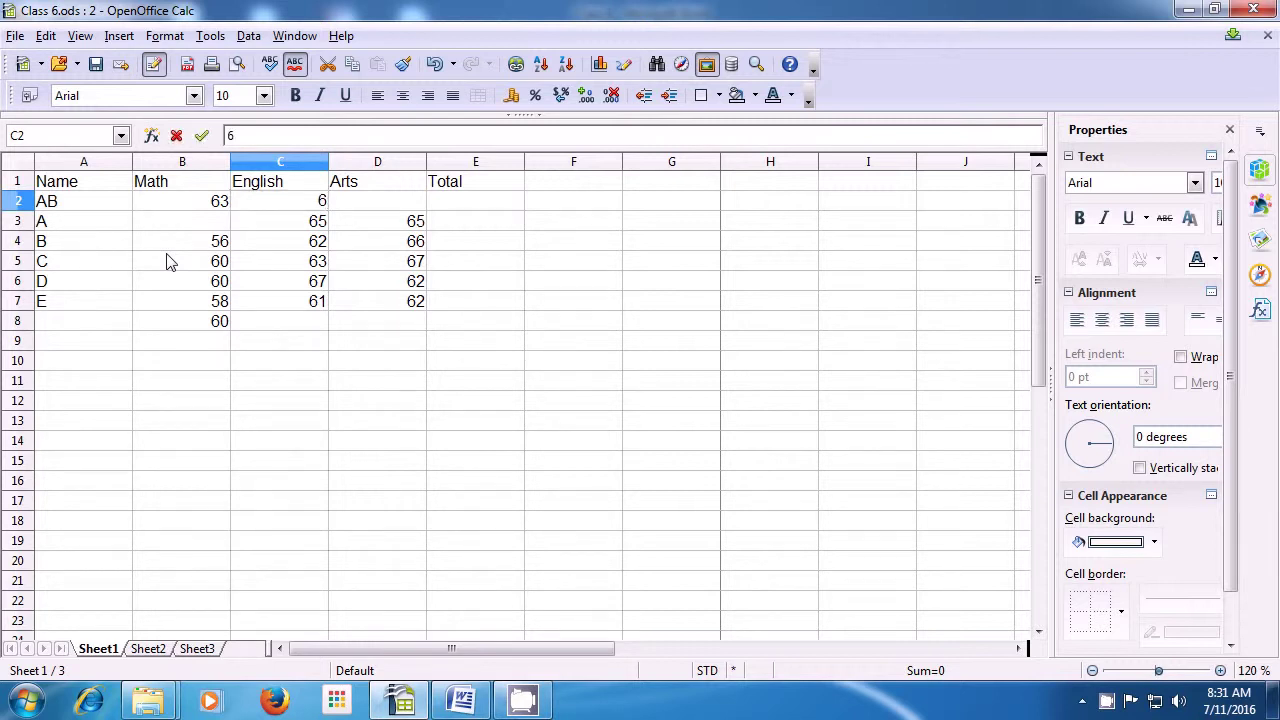
pyautogui.write('4')
pyautogui.press('Tab')
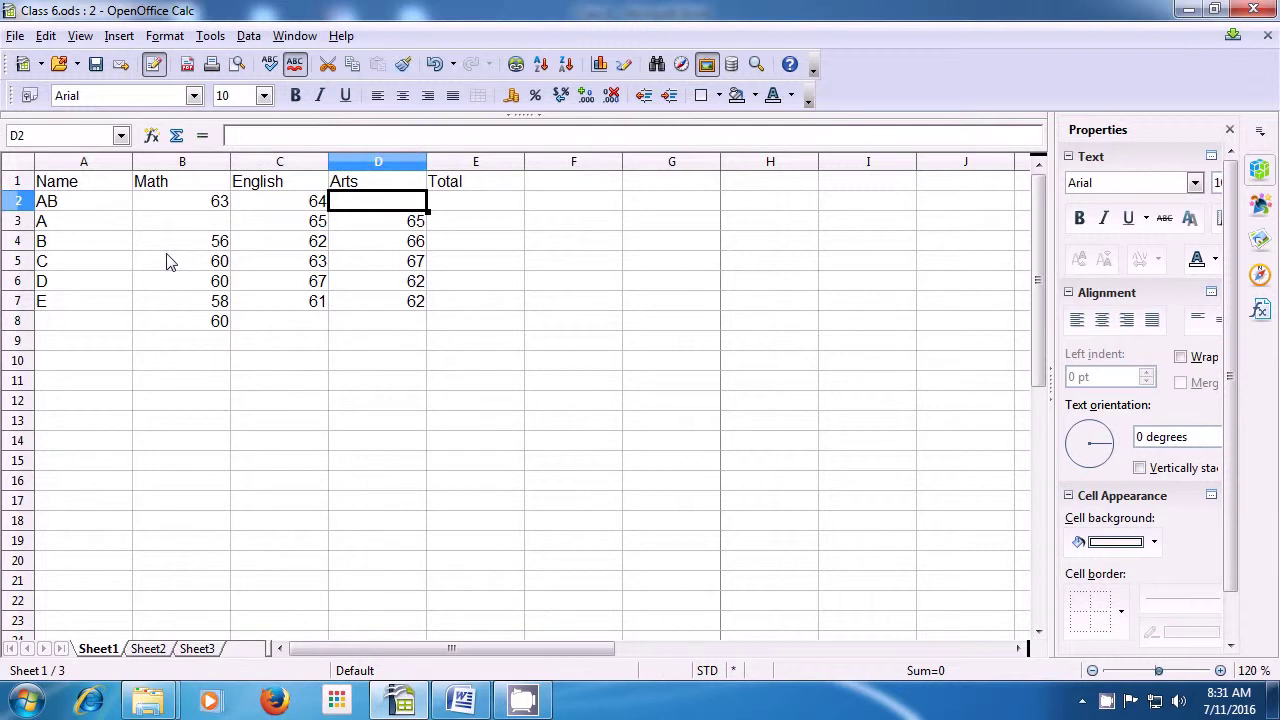
pyautogui.write('66')
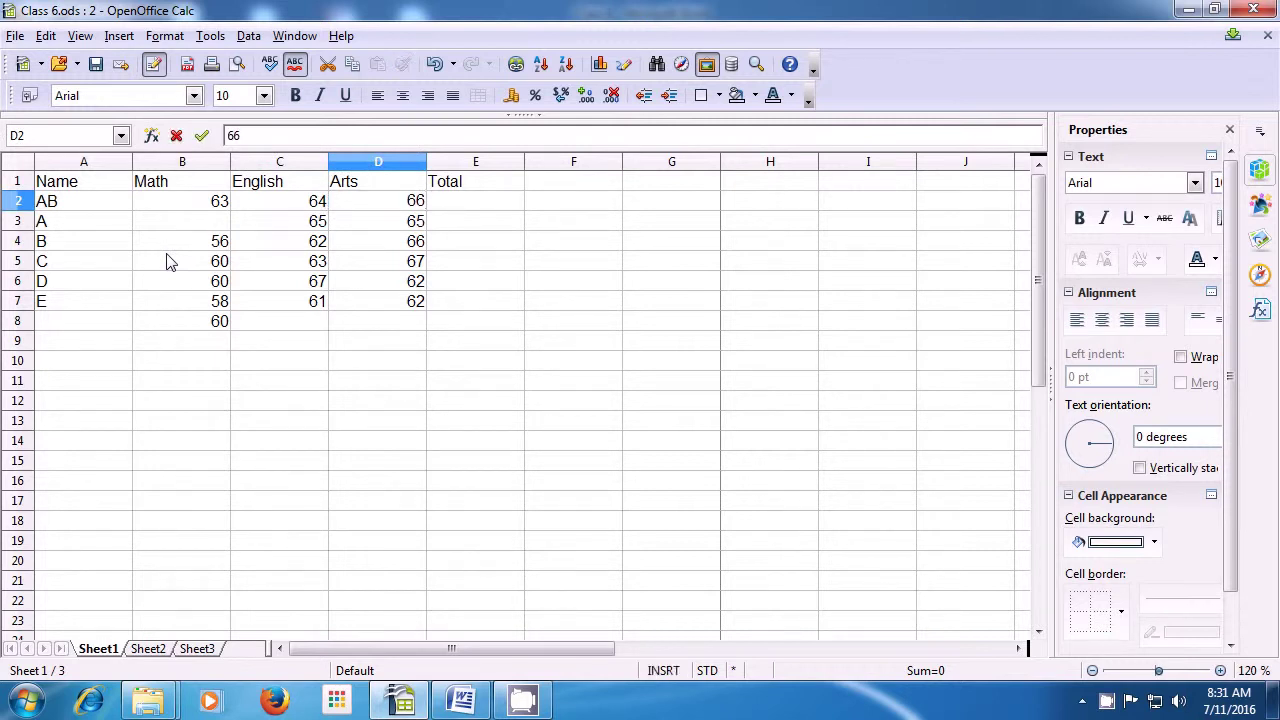
# Insert a column between Name and Math and enter the header "Roll No." in B1.
pyautogui.click(197, 370)
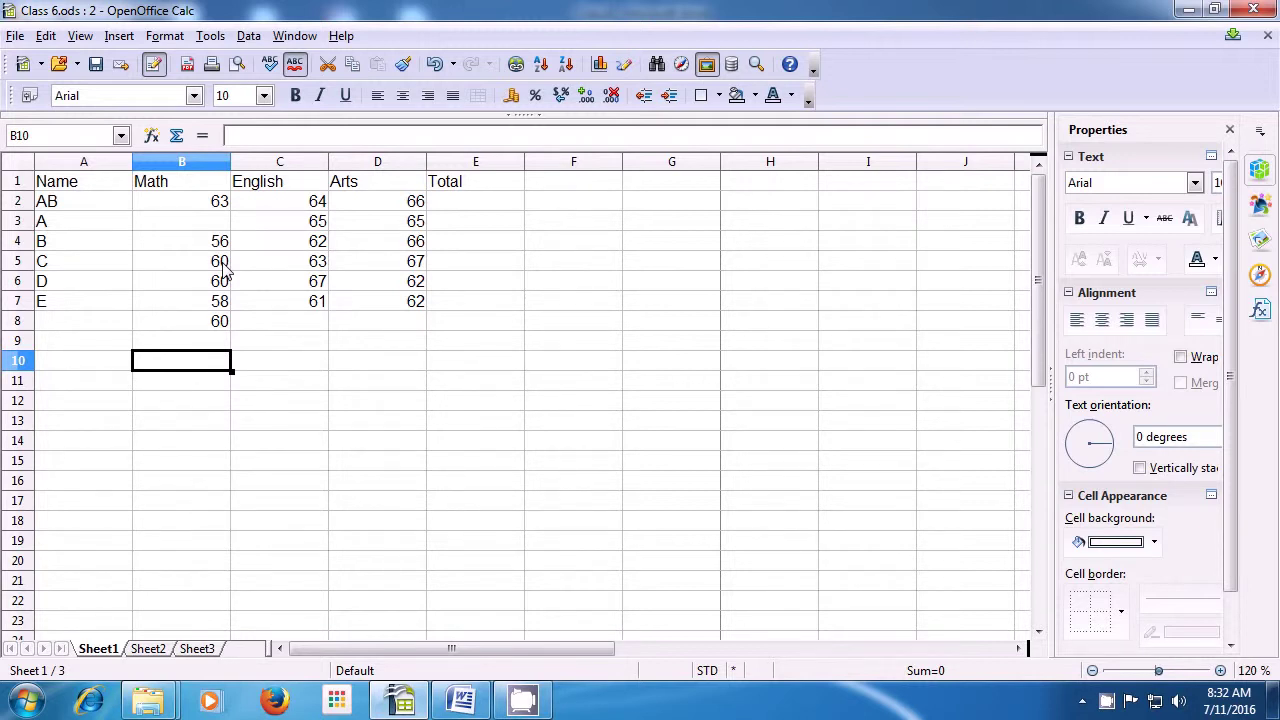
pyautogui.click(112, 37)
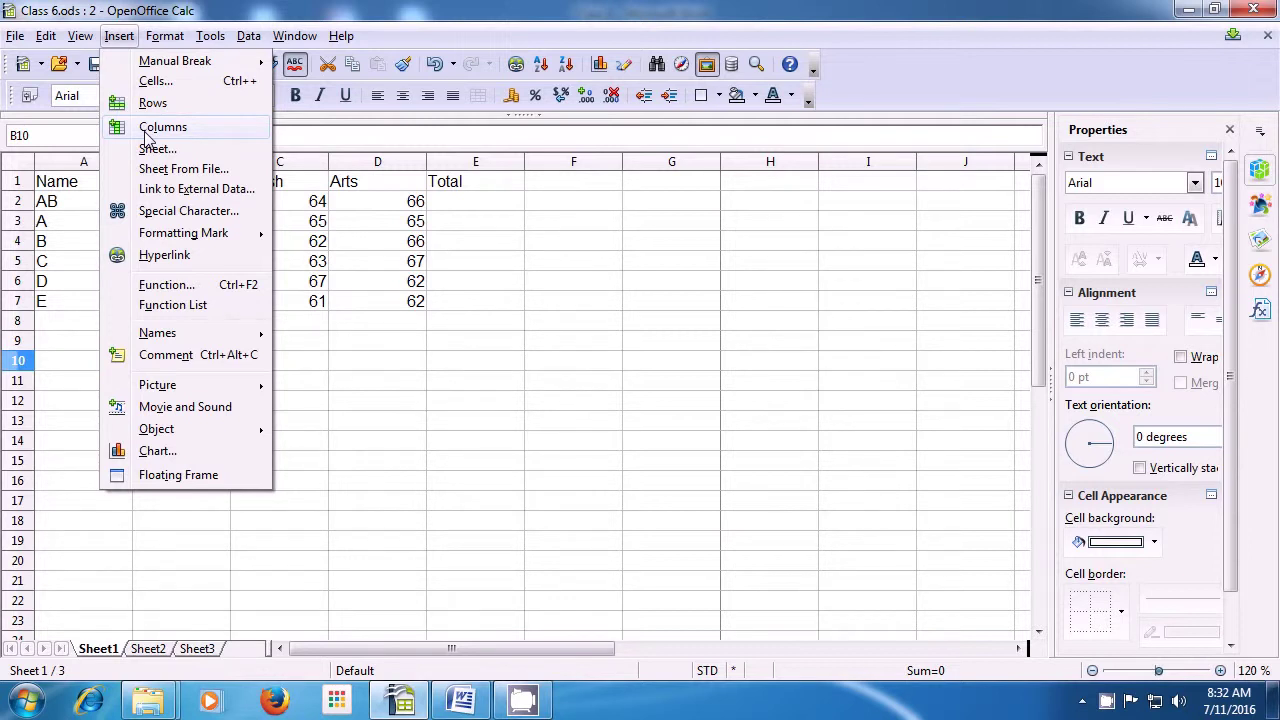
pyautogui.click(146, 130)
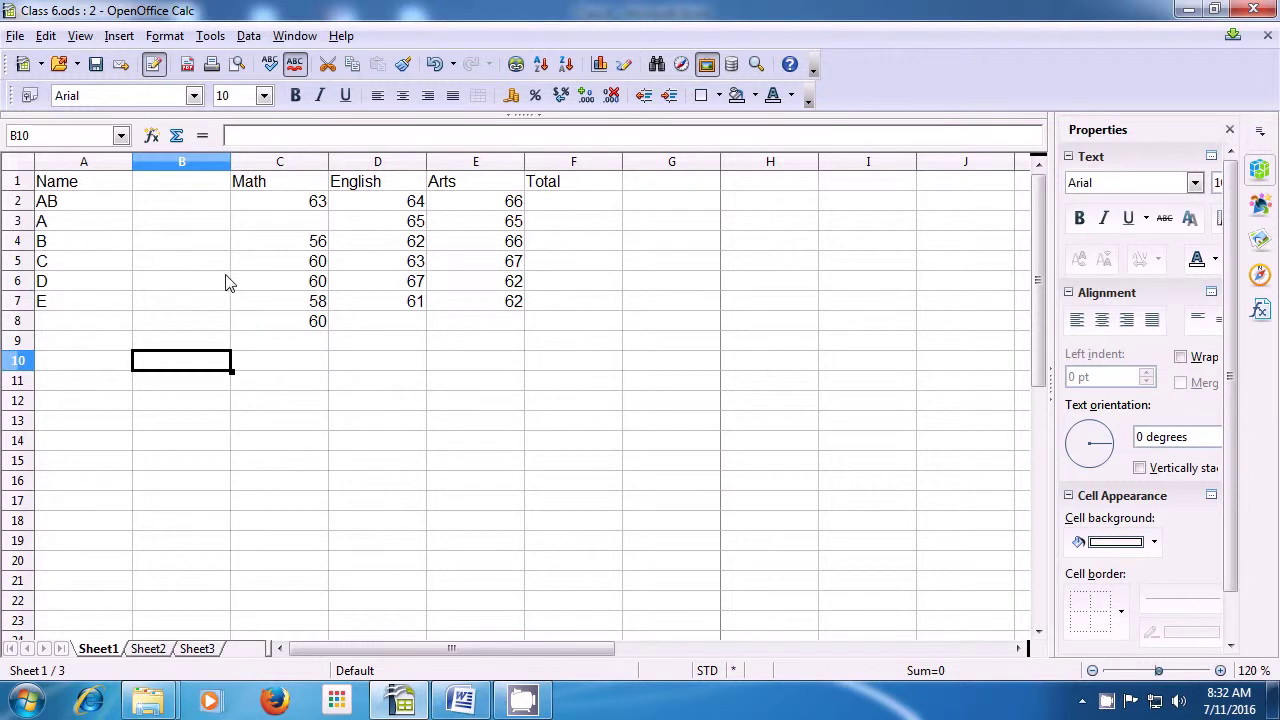
pyautogui.click(180, 190)
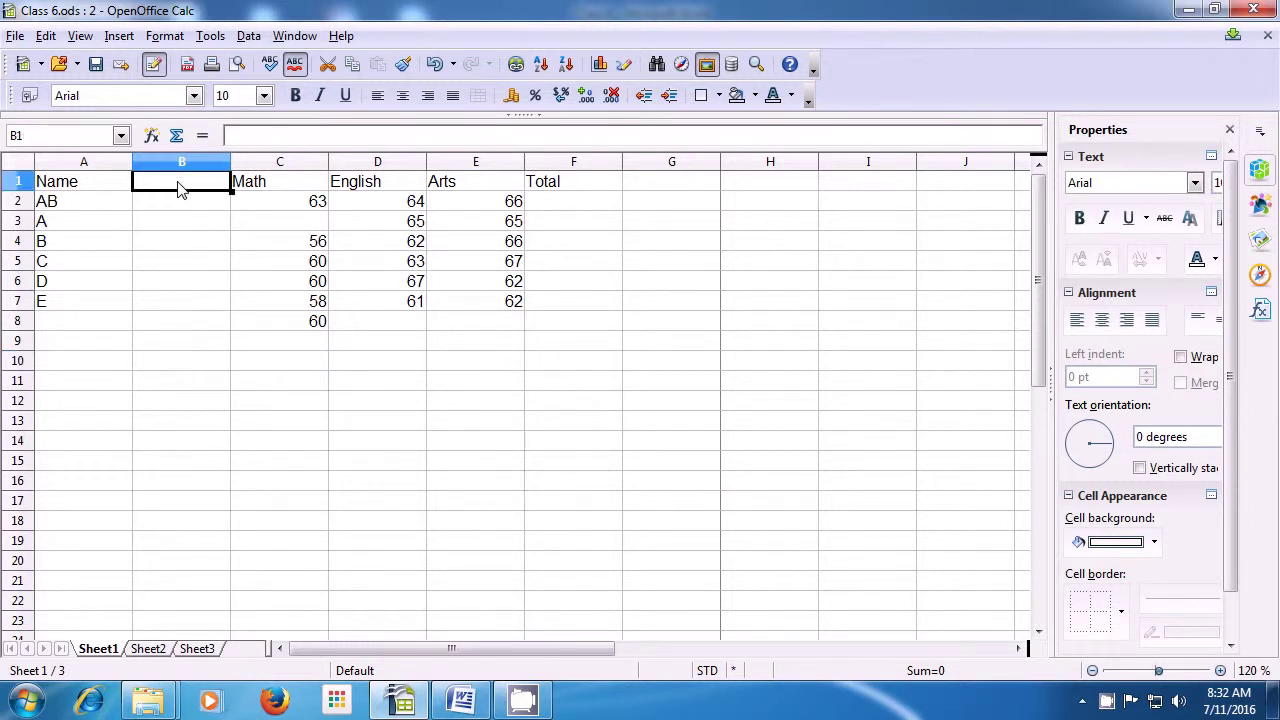
pyautogui.write('Roll No')
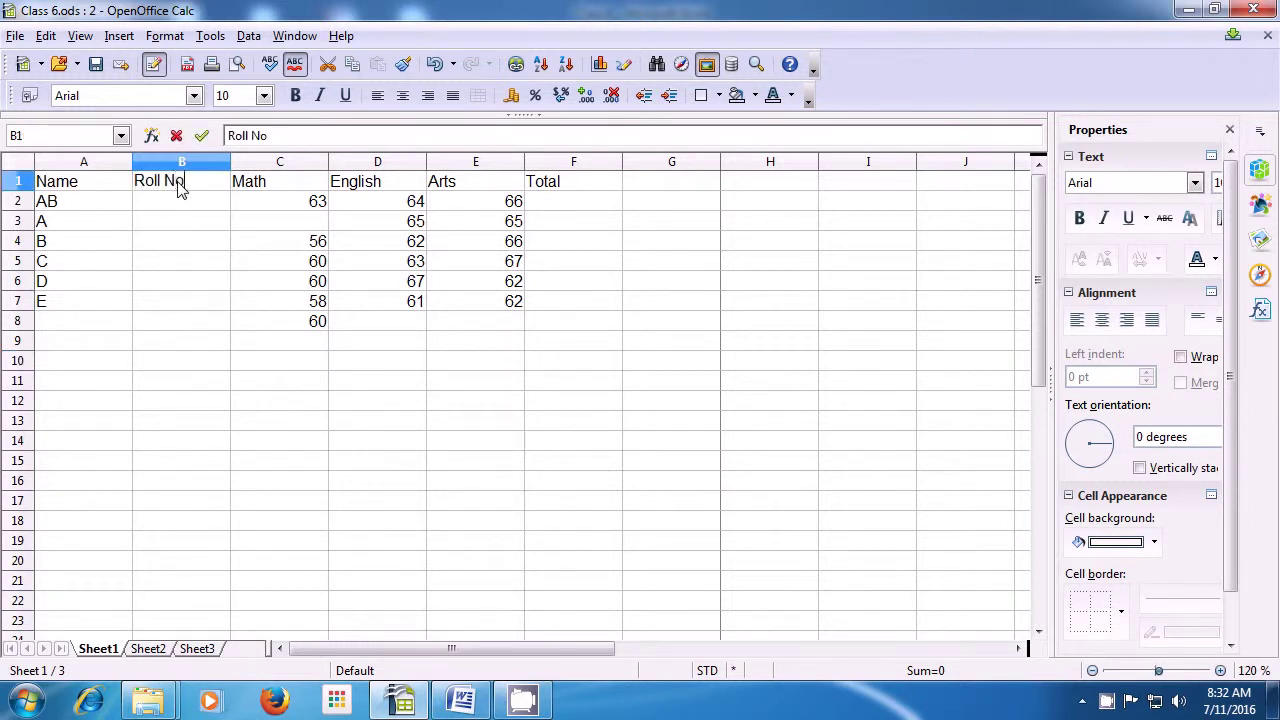
pyautogui.write('.')
pyautogui.press('Return')
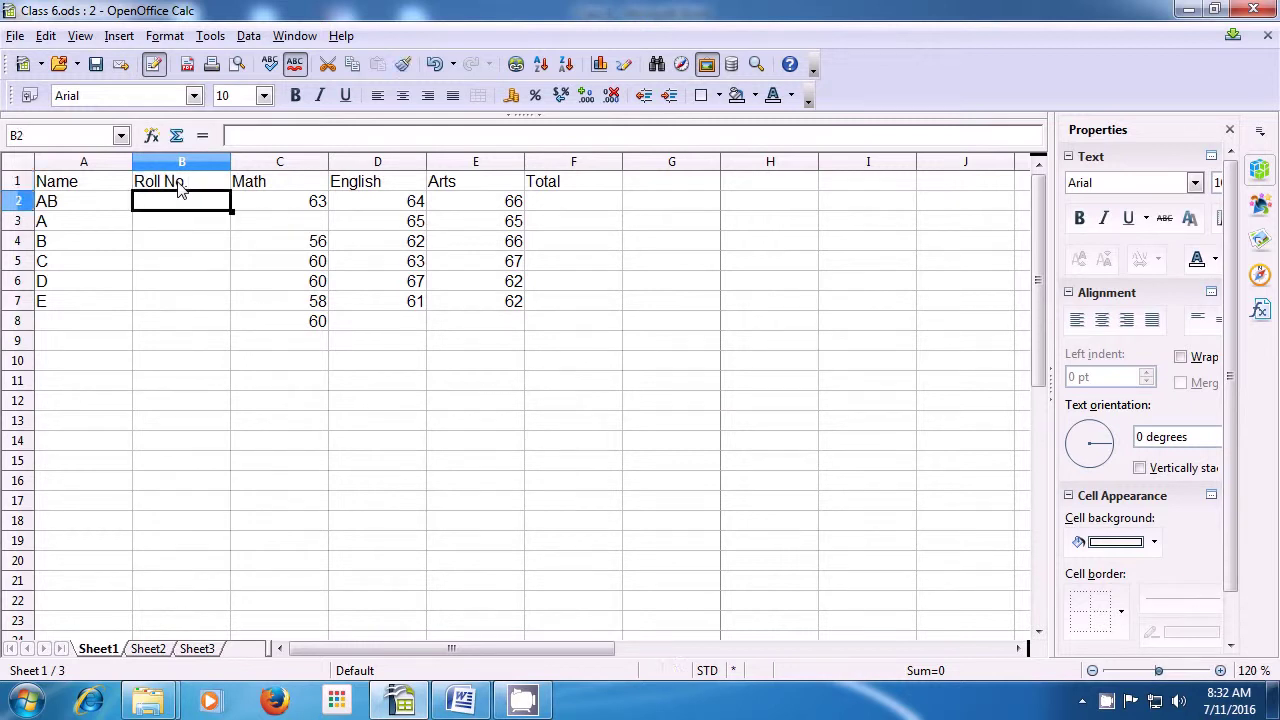
# Number the students from 1 to 6 in cells B2 to B7 of the Roll No. column.
pyautogui.write('1')
pyautogui.press('Return')
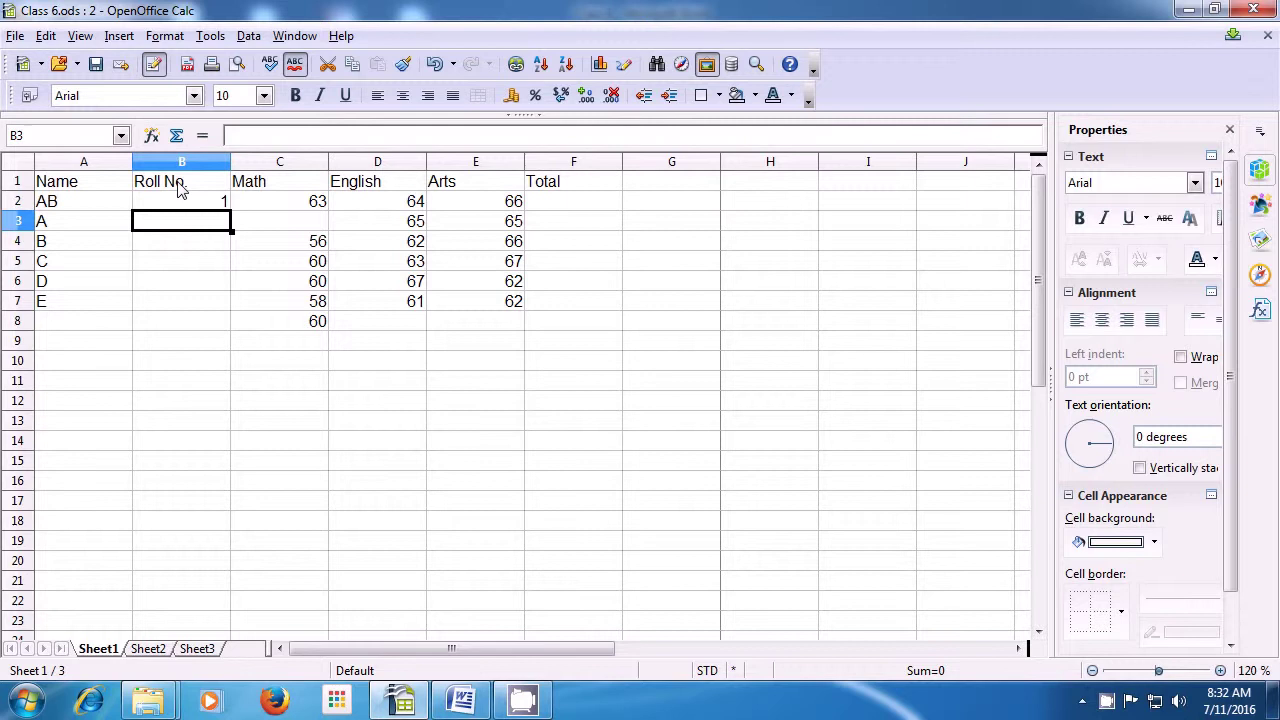
pyautogui.write('2')
pyautogui.press('Return')
pyautogui.write('3')
pyautogui.press('Return')
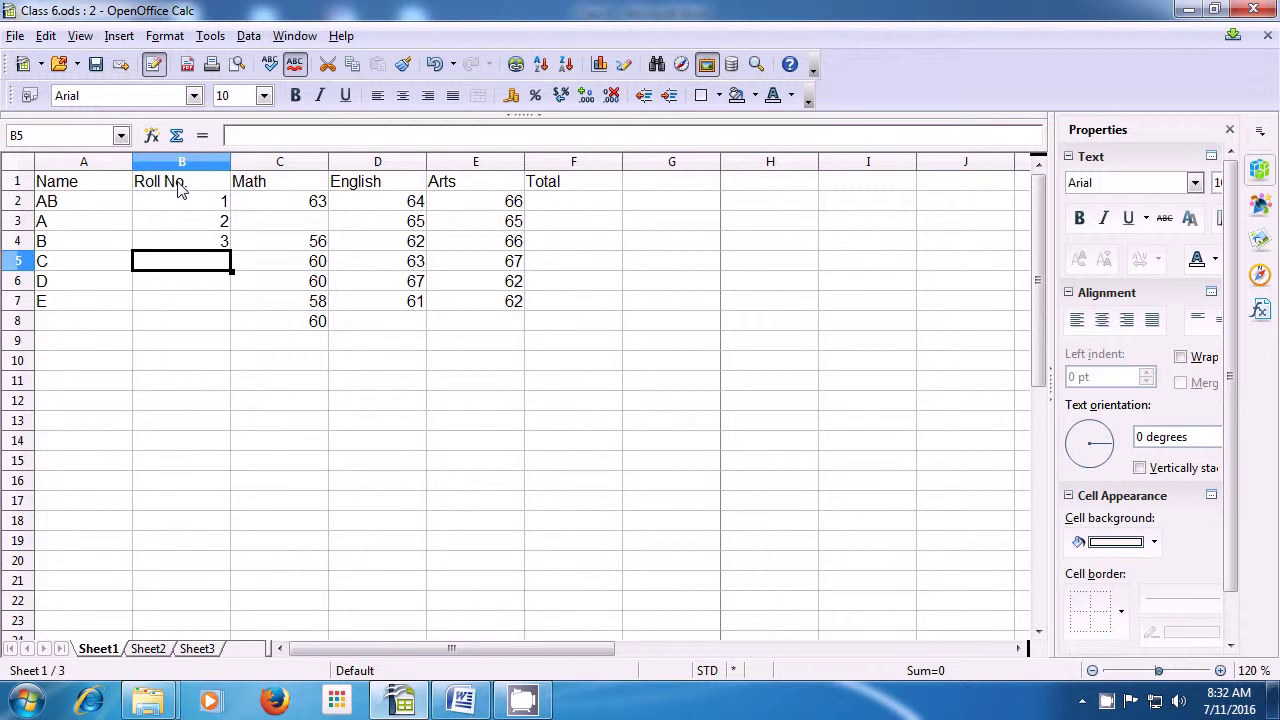
pyautogui.write('4')
pyautogui.press('Return')
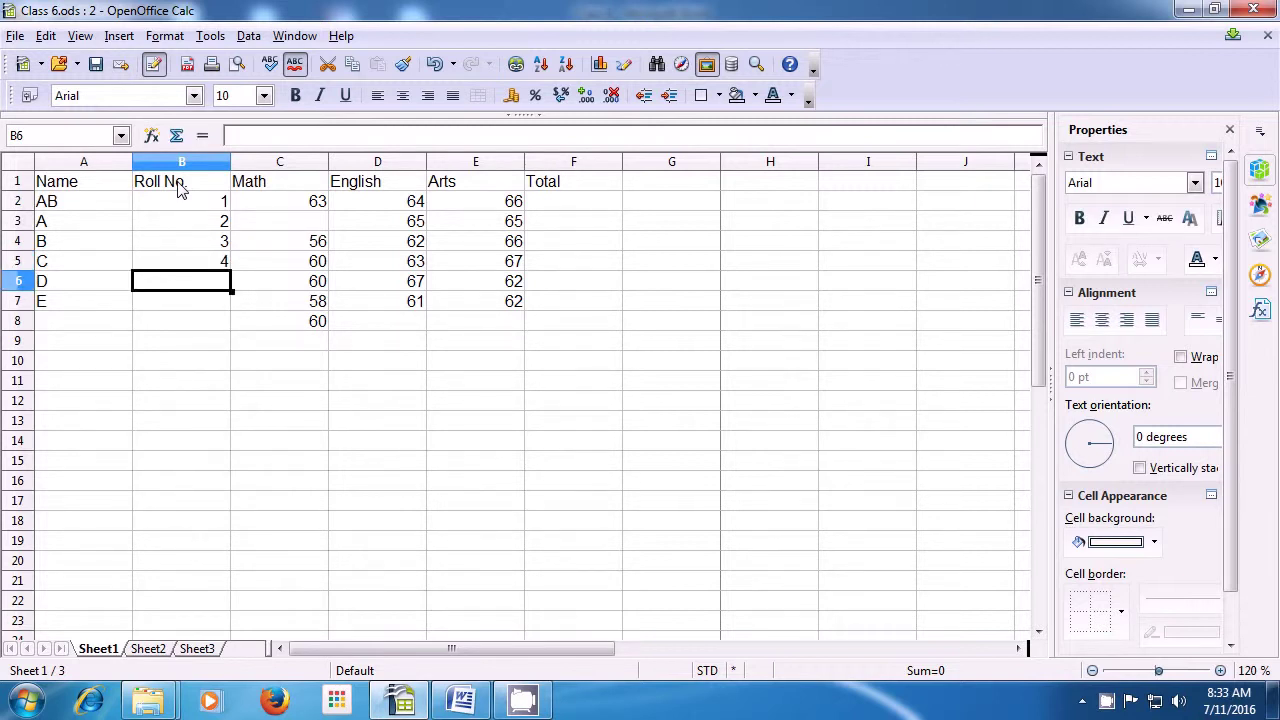
pyautogui.write('5')
pyautogui.press('Return')
pyautogui.write('6')
pyautogui.press('Return')
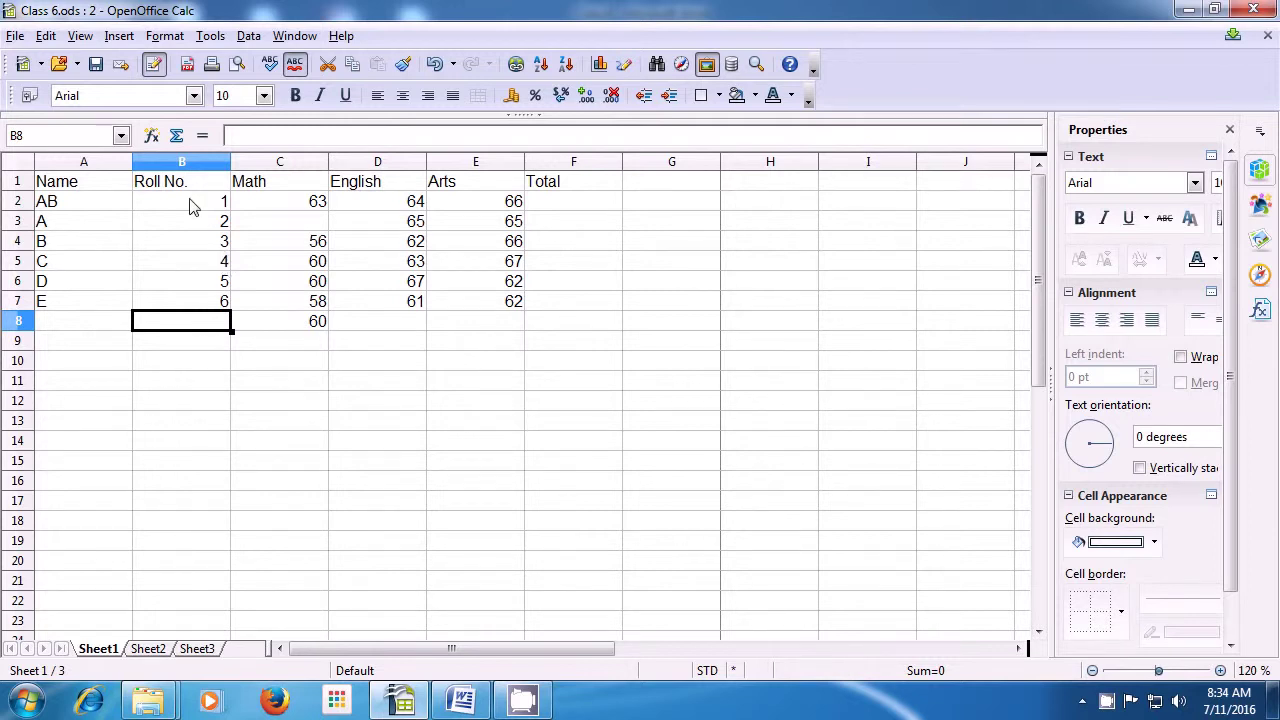
# Insert one new blank sheet after the current sheet.
pyautogui.click(118, 37)
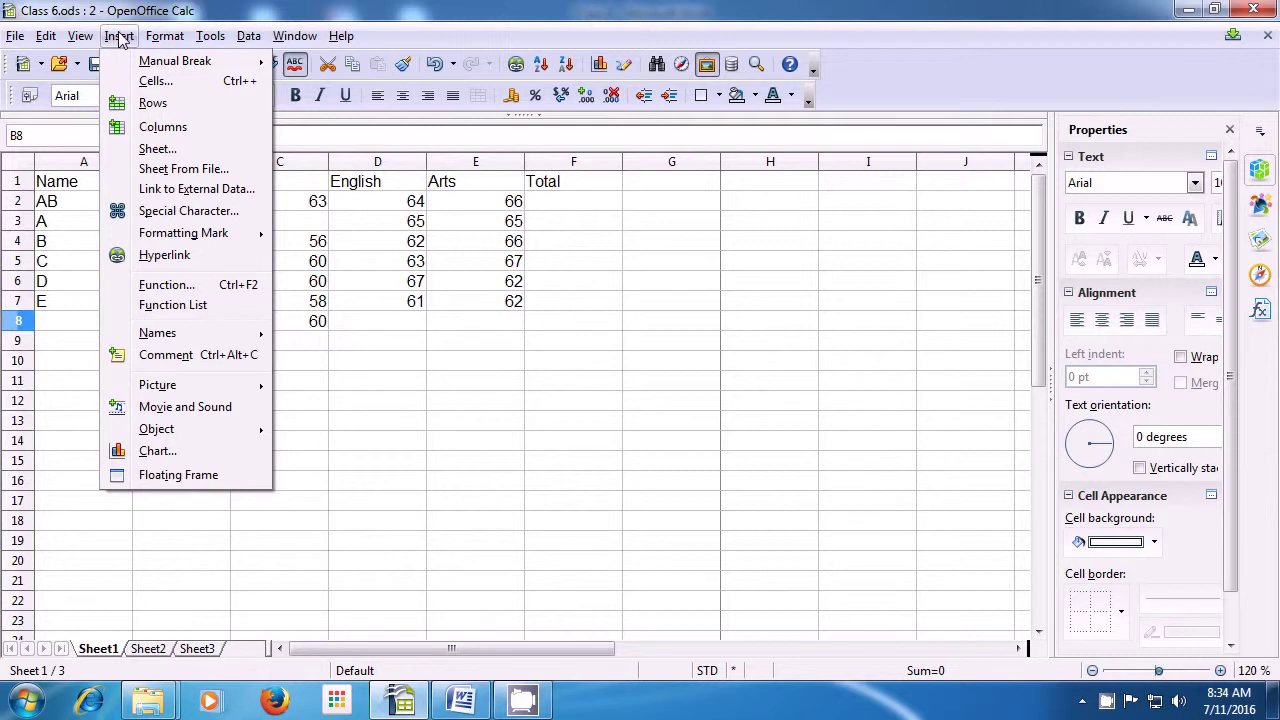
pyautogui.click(157, 149)
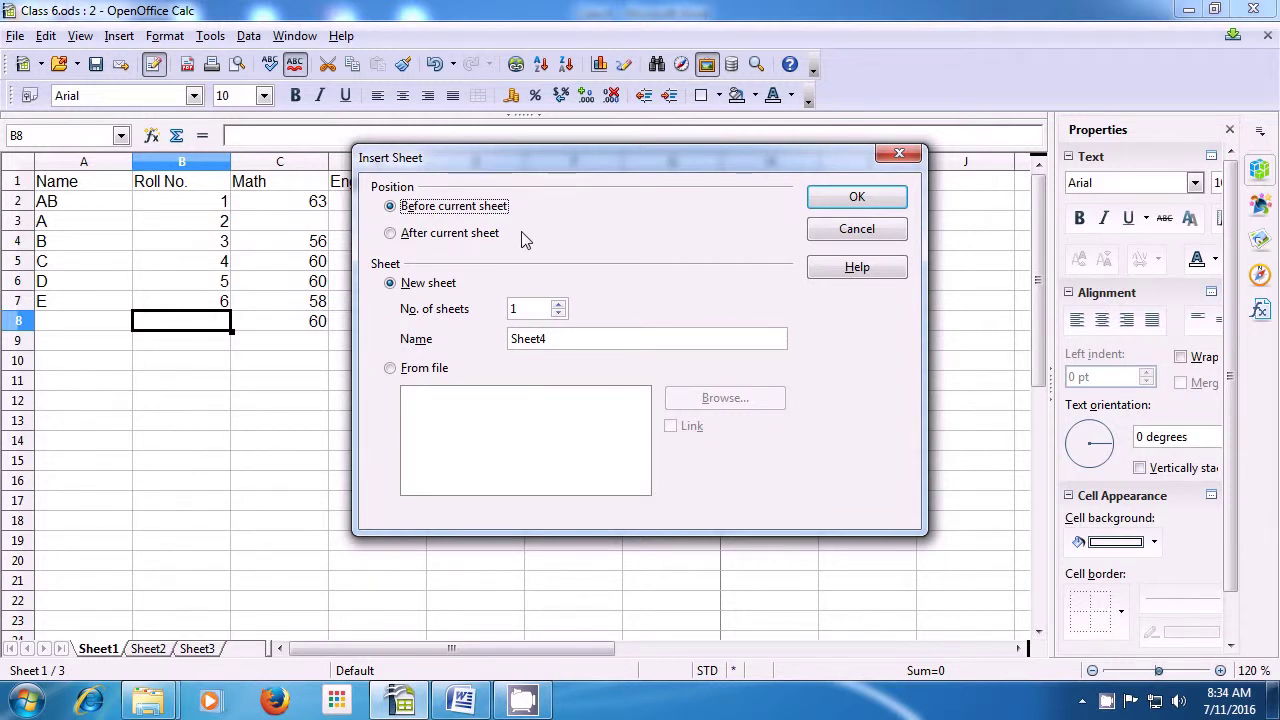
pyautogui.click(390, 236)
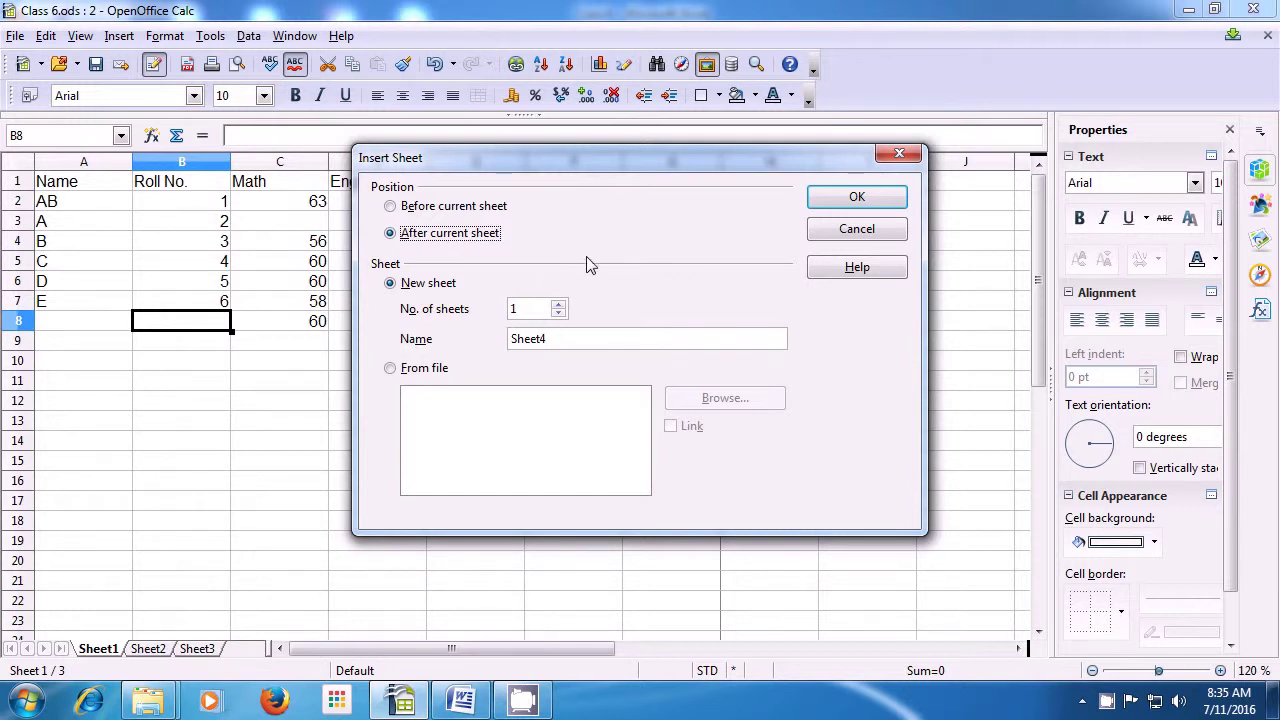
pyautogui.click(835, 205)
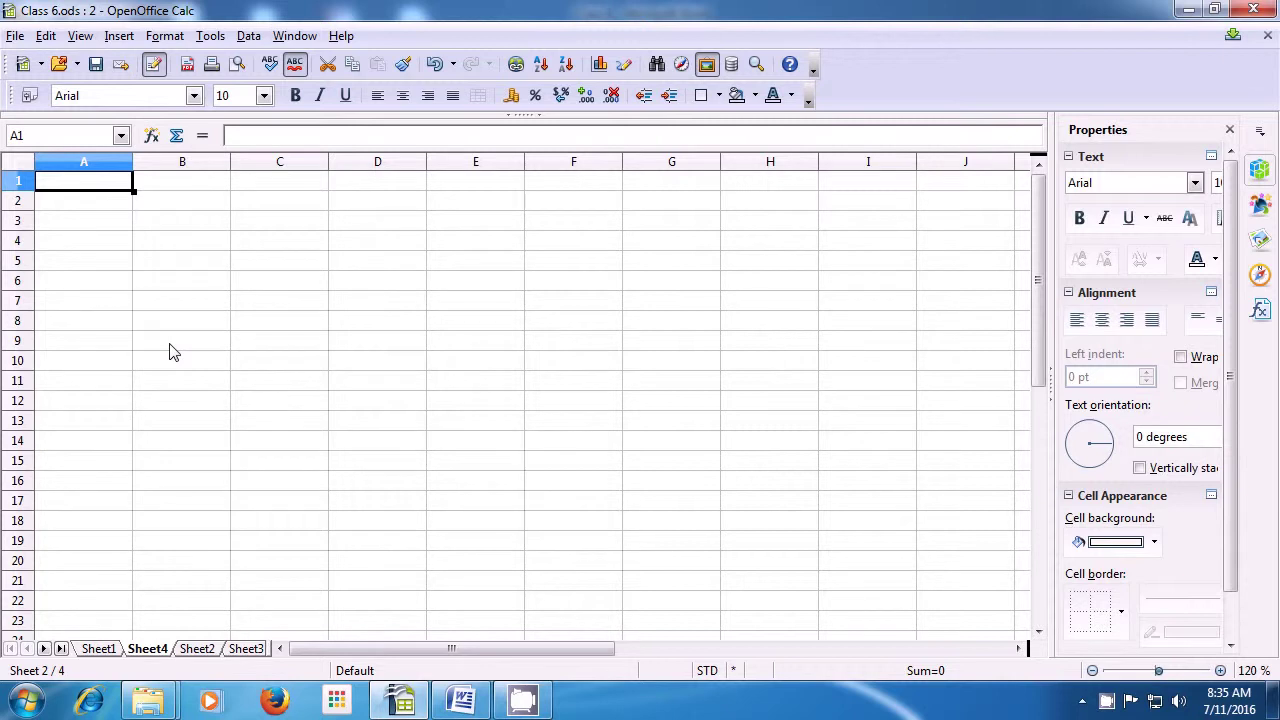
# From Sheet1, start inserting a sheet from file and choose the Class 1 spreadsheet in the desktop folder Spreadsheet 1\Class 1 as source.
pyautogui.click(110, 650)
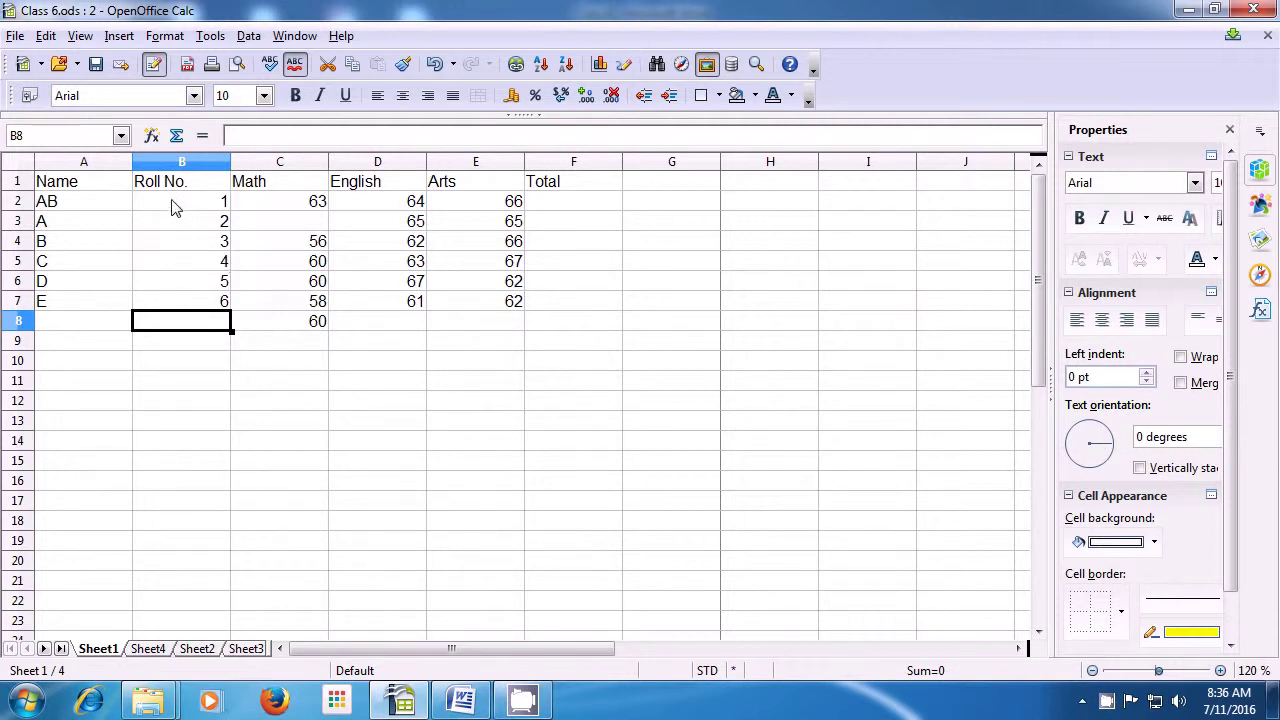
pyautogui.click(113, 38)
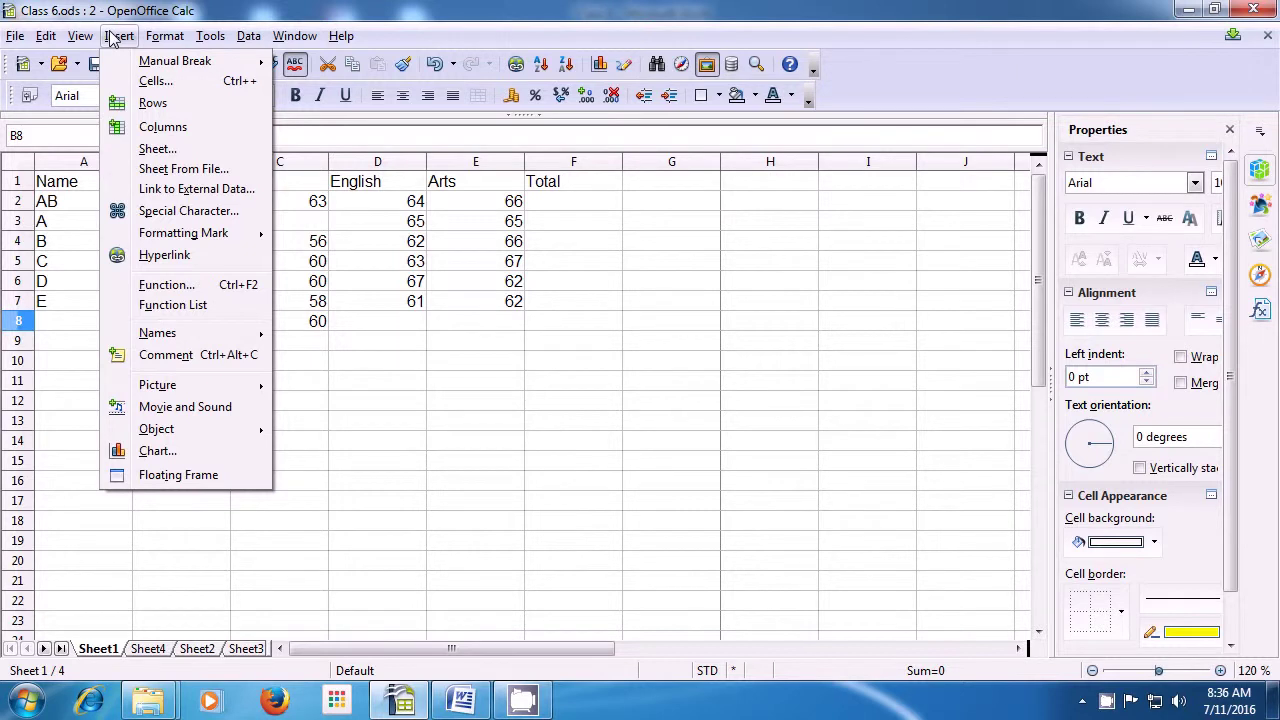
pyautogui.click(148, 172)
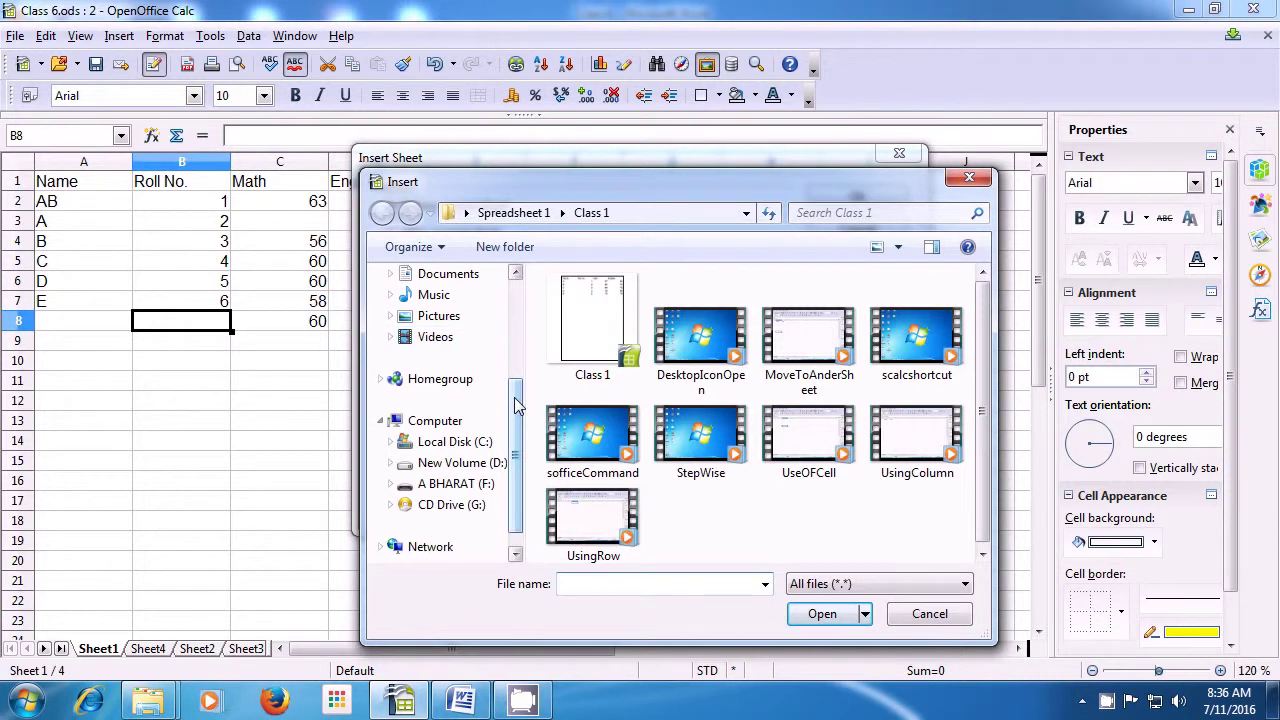
pyautogui.moveTo(515, 404); pyautogui.dragTo(516, 308)
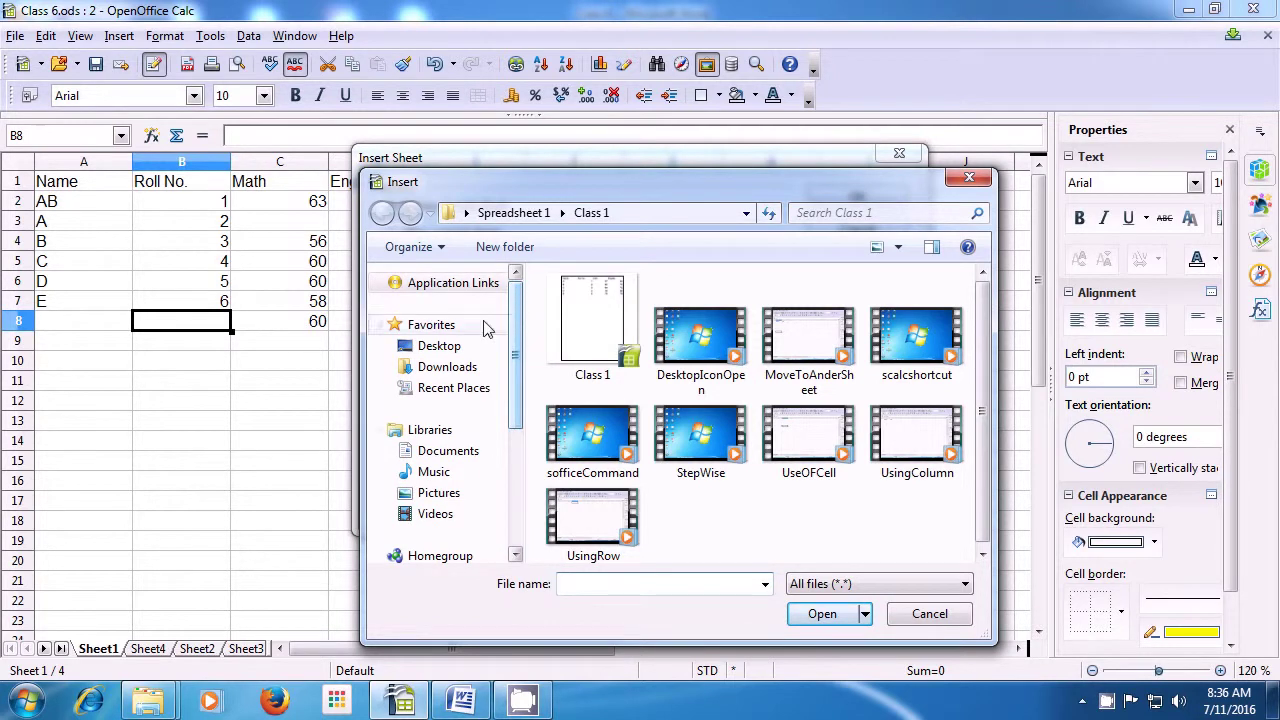
pyautogui.click(446, 350)
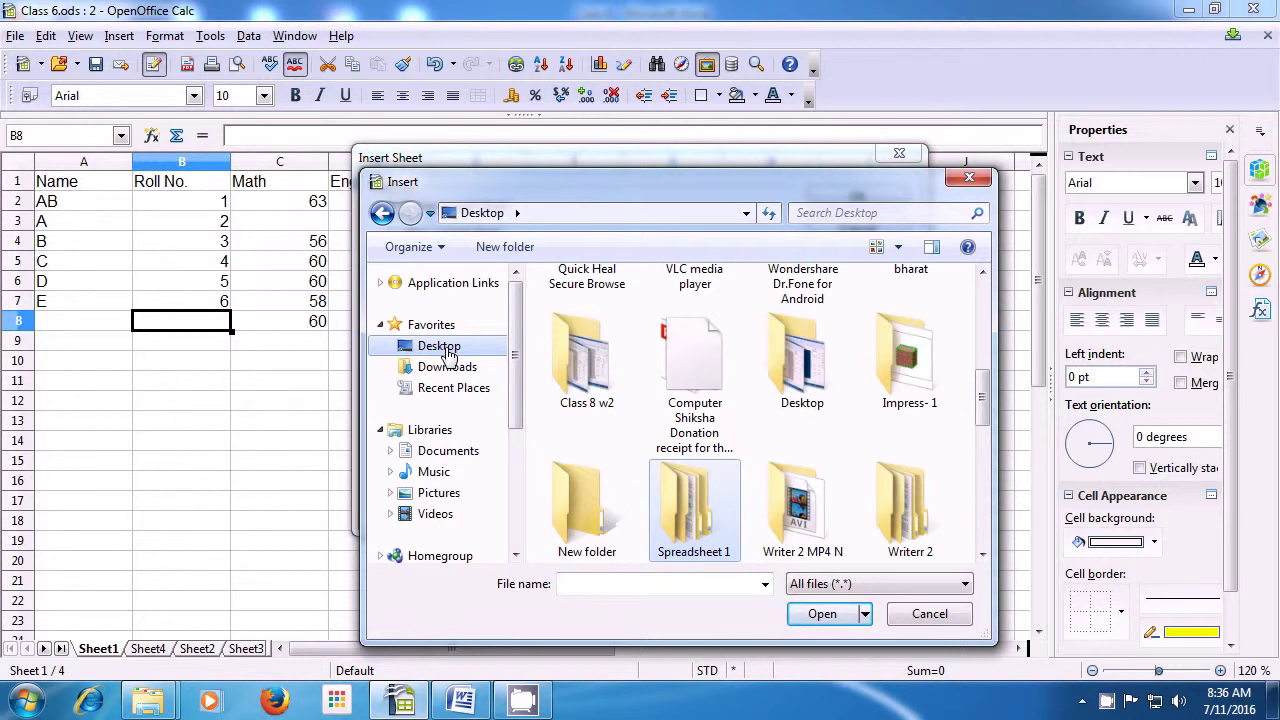
pyautogui.doubleClick(689, 500)
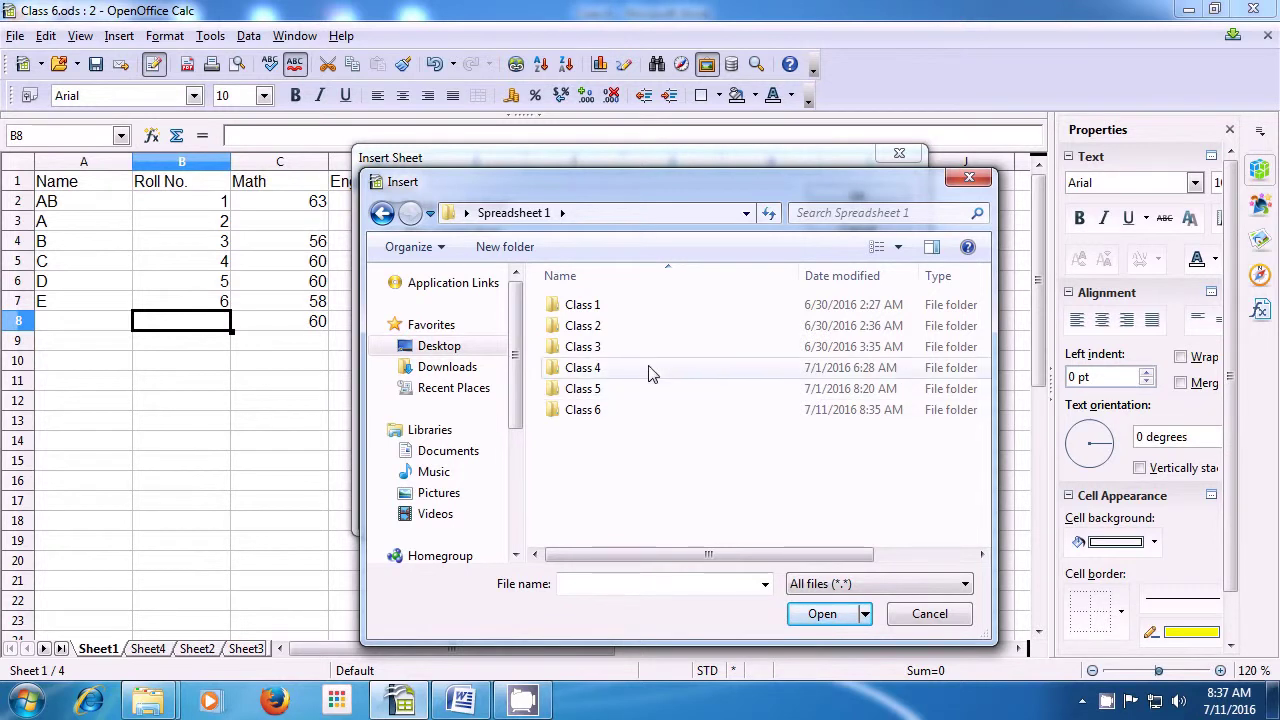
pyautogui.click(630, 311)
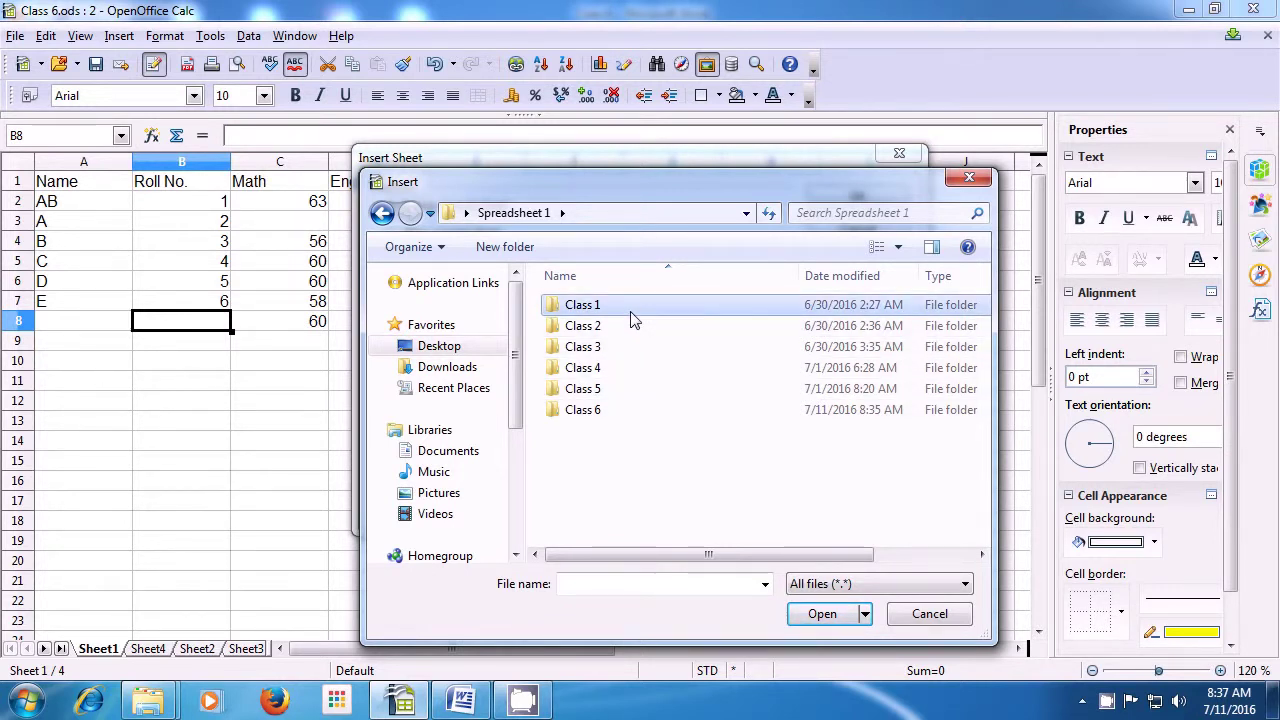
pyautogui.click(630, 318)
pyautogui.click(632, 318)
pyautogui.doubleClick(632, 318)
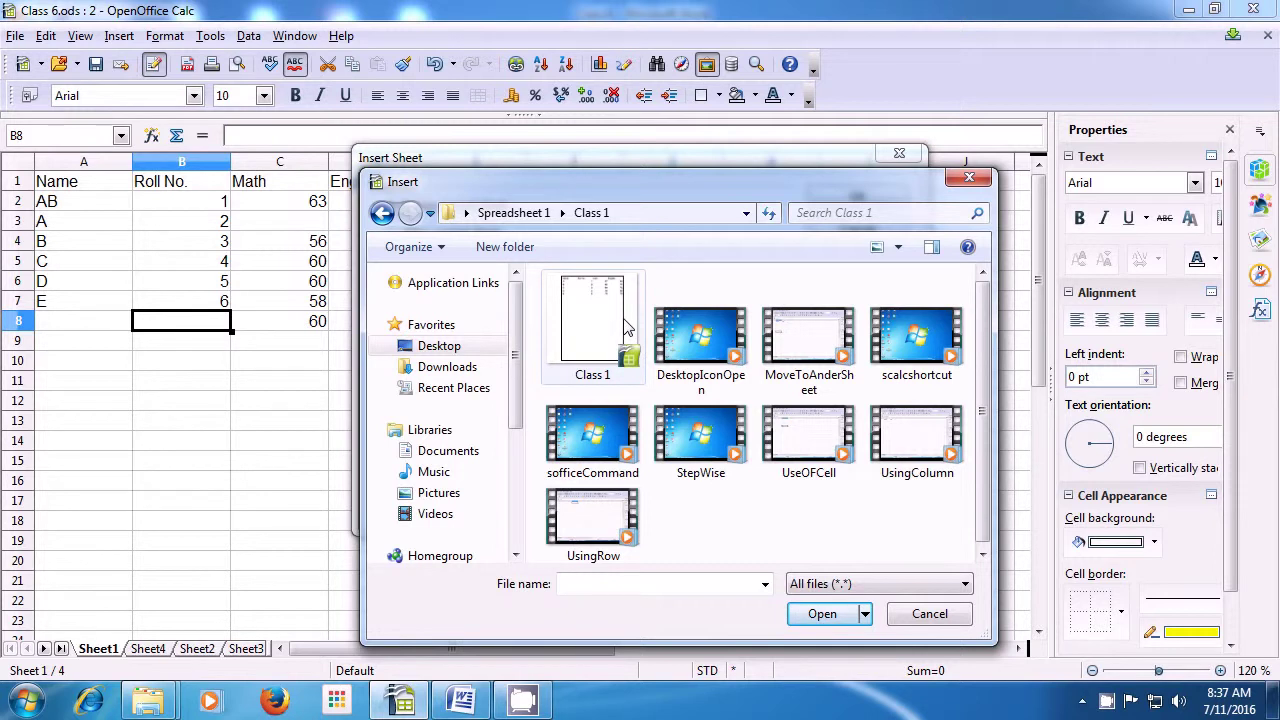
pyautogui.click(627, 328)
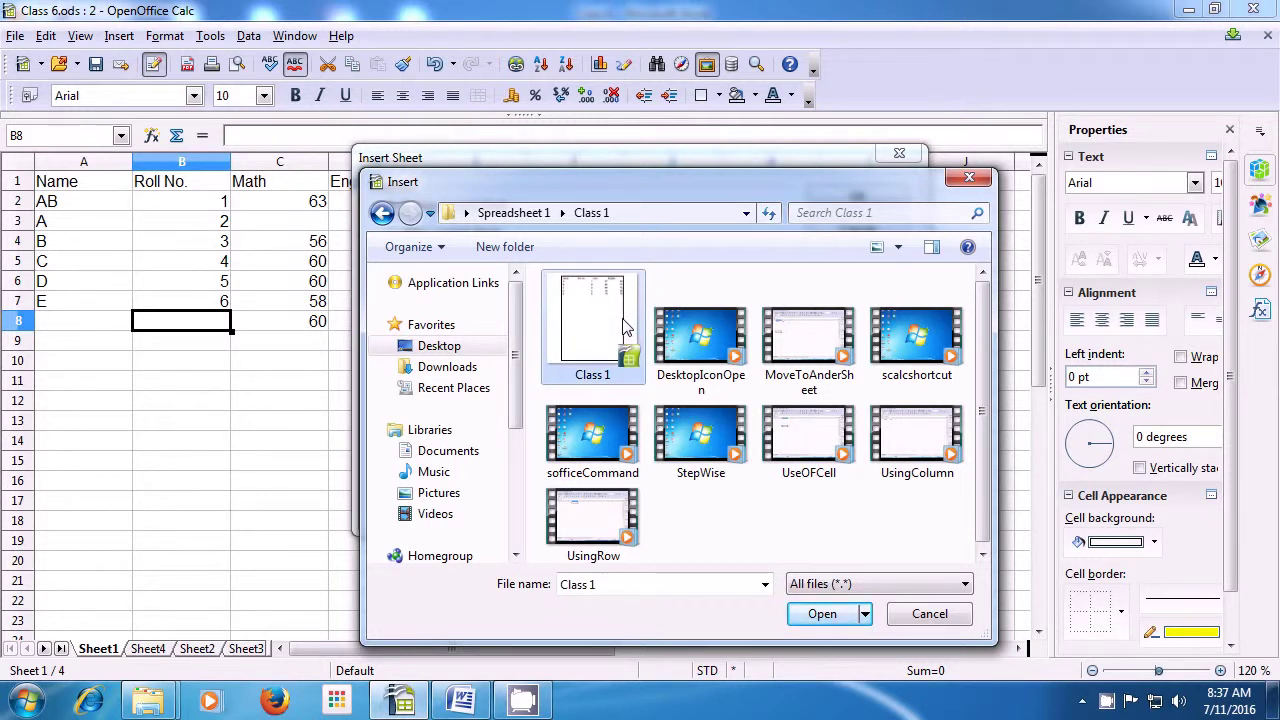
pyautogui.click(826, 628)
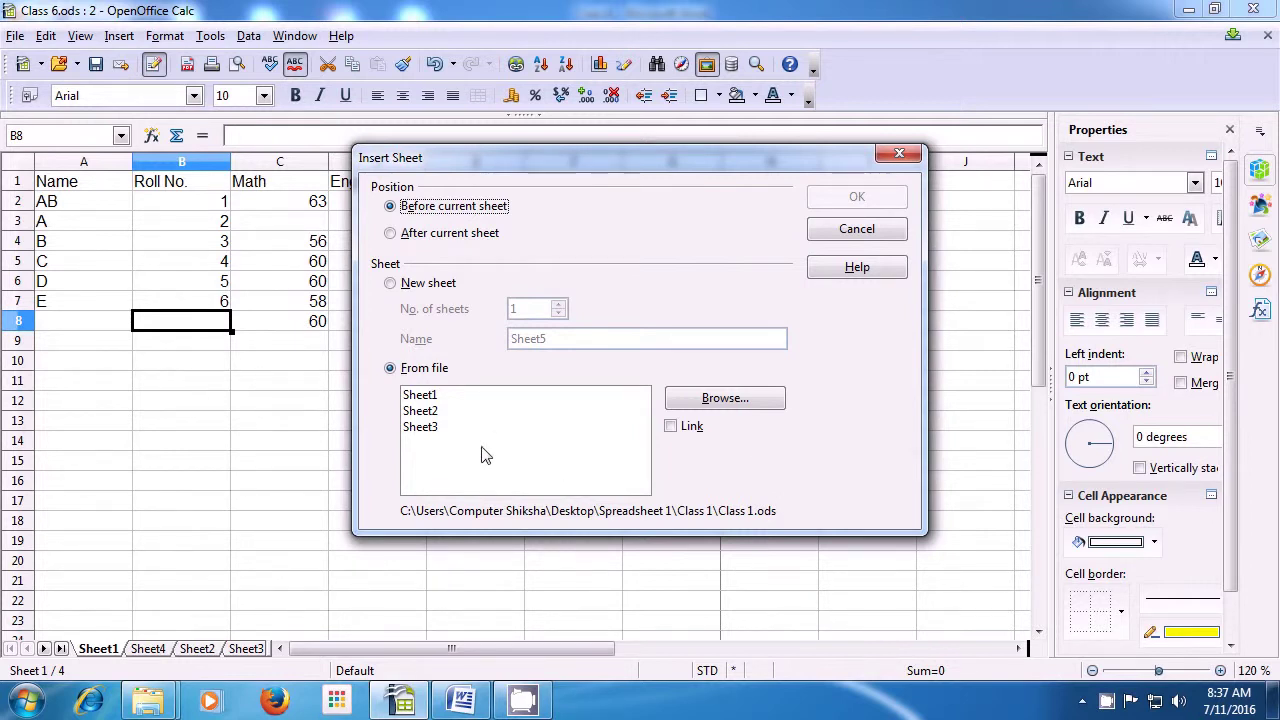
# Insert the source file's Sheet1 before the current sheet, and return to cell B10 of the marks sheet.
pyautogui.click(425, 399)
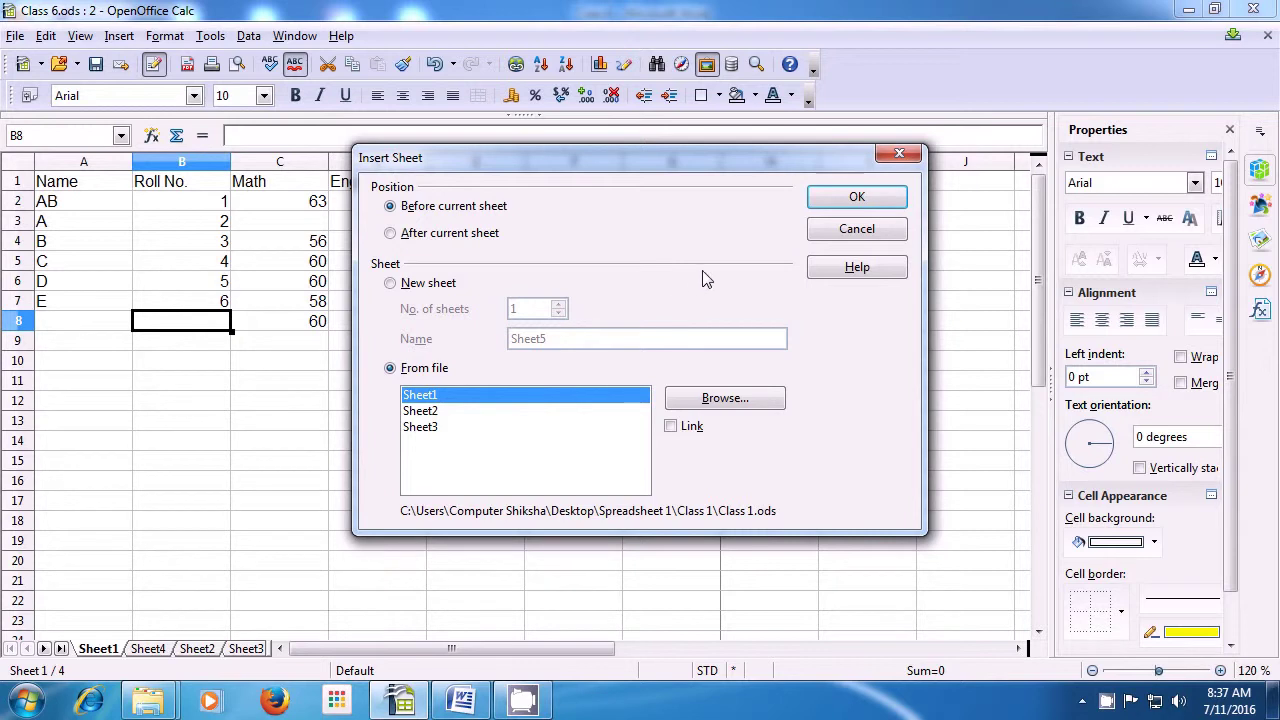
pyautogui.click(834, 204)
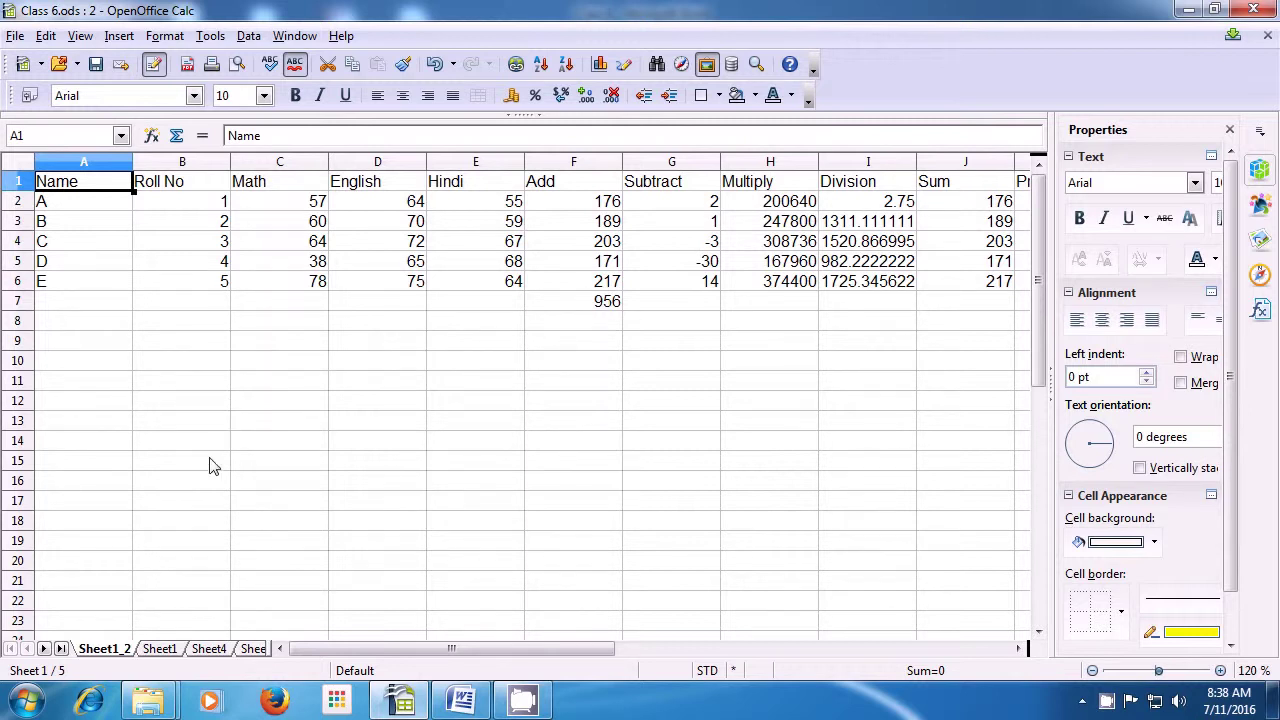
pyautogui.click(159, 649)
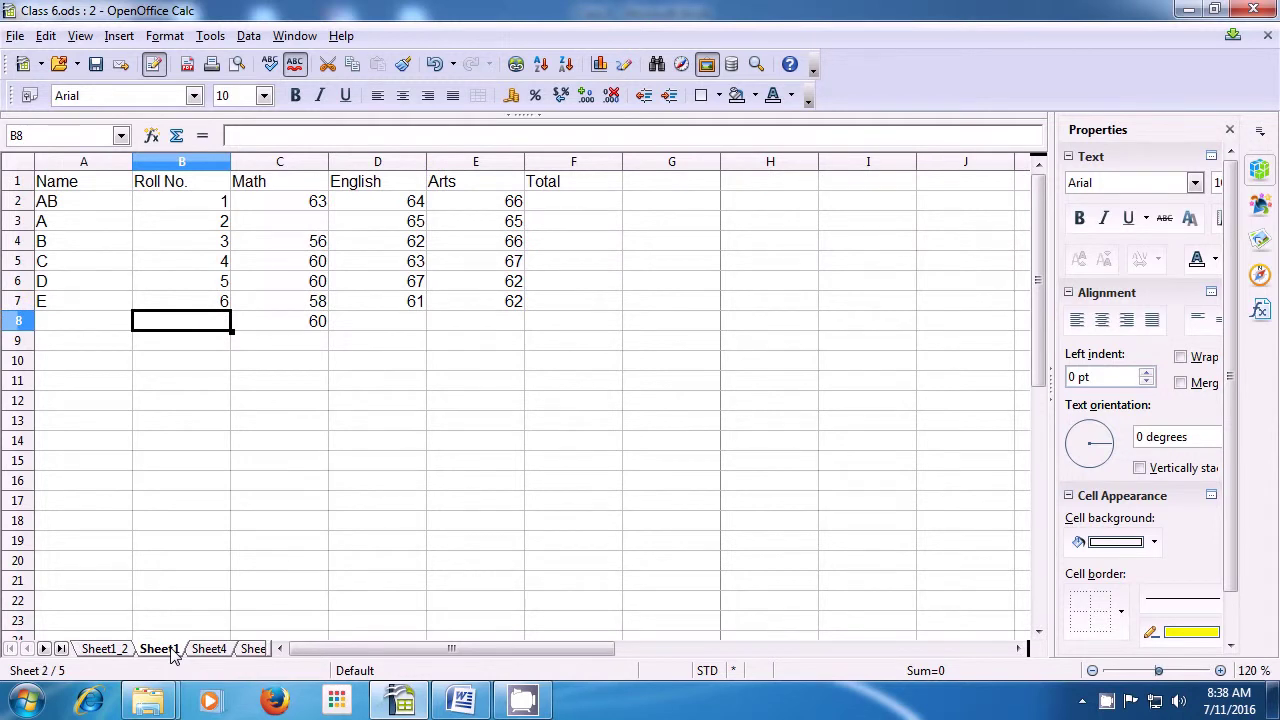
pyautogui.click(190, 362)
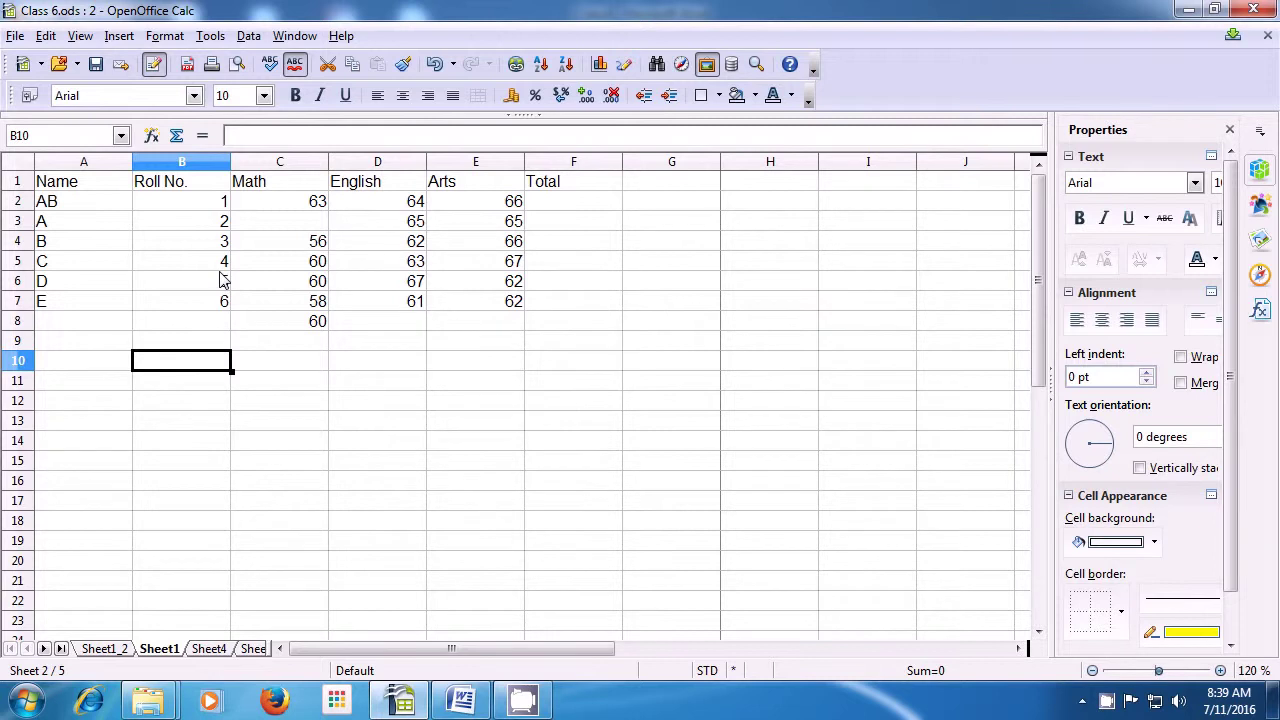
# Start inserting a document hyperlink in cell C9 of the marks sheet and browse for the file to link.
pyautogui.click(240, 347)
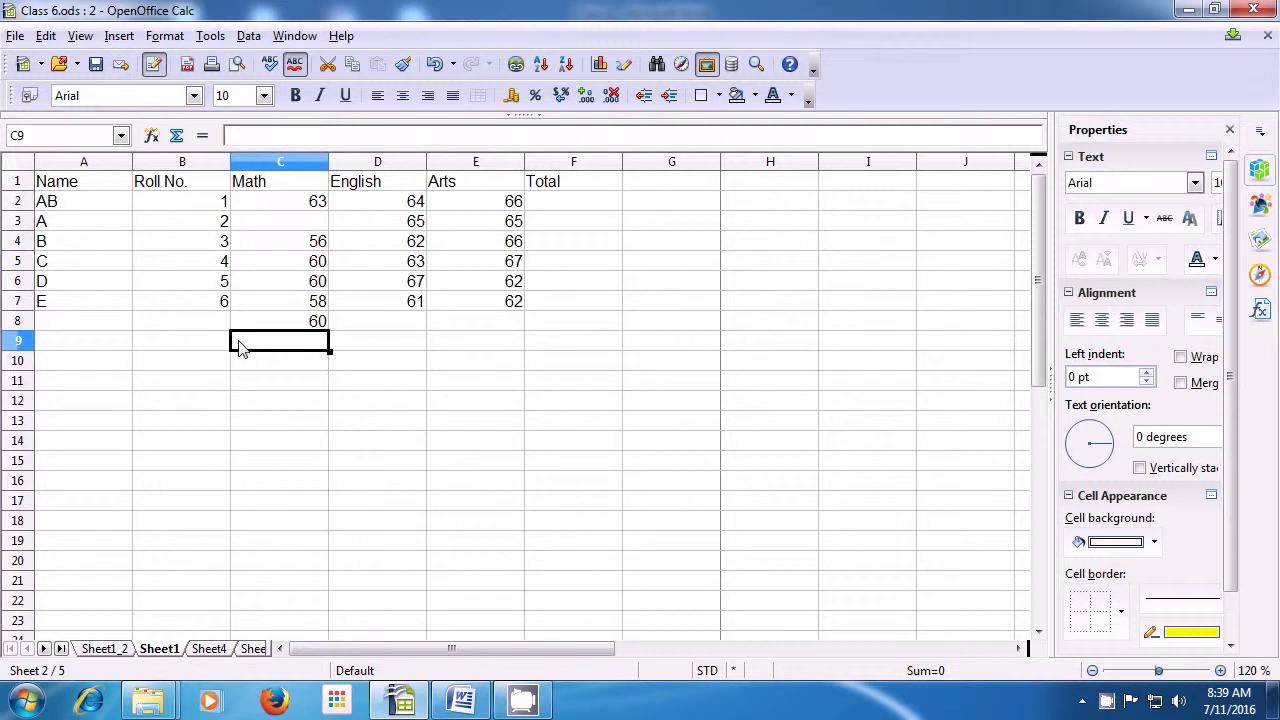
pyautogui.click(118, 36)
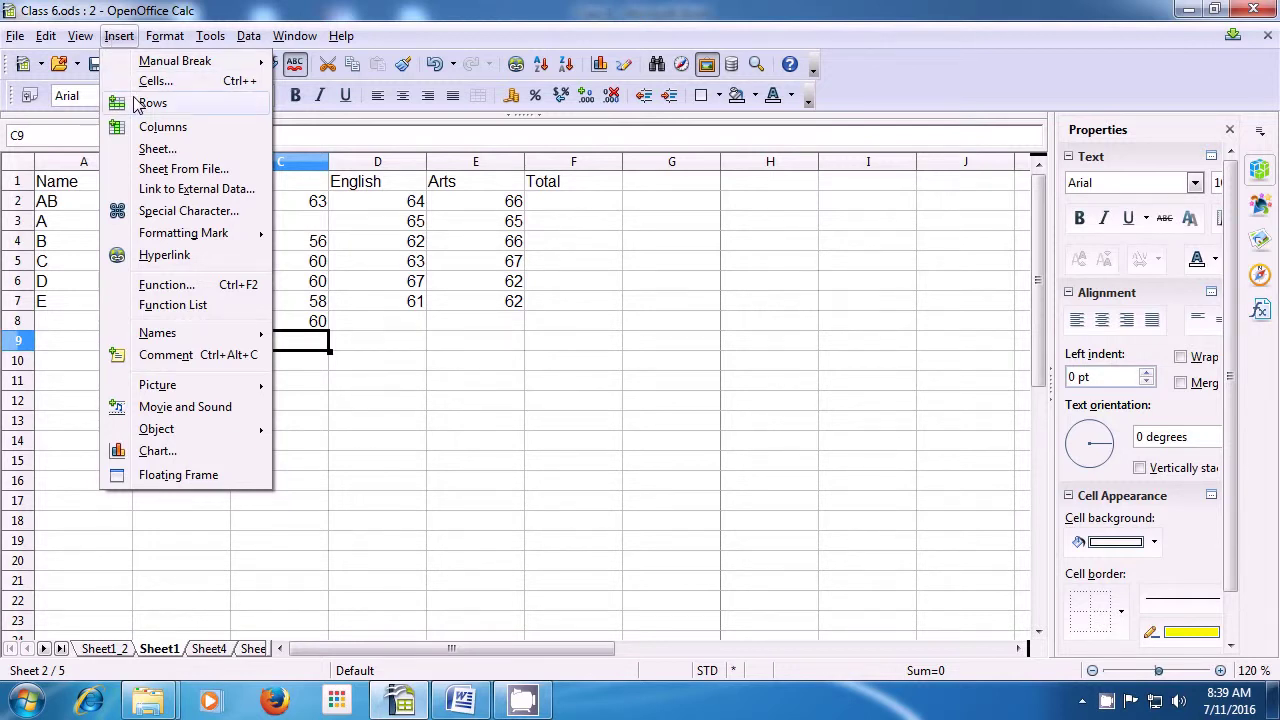
pyautogui.click(175, 258)
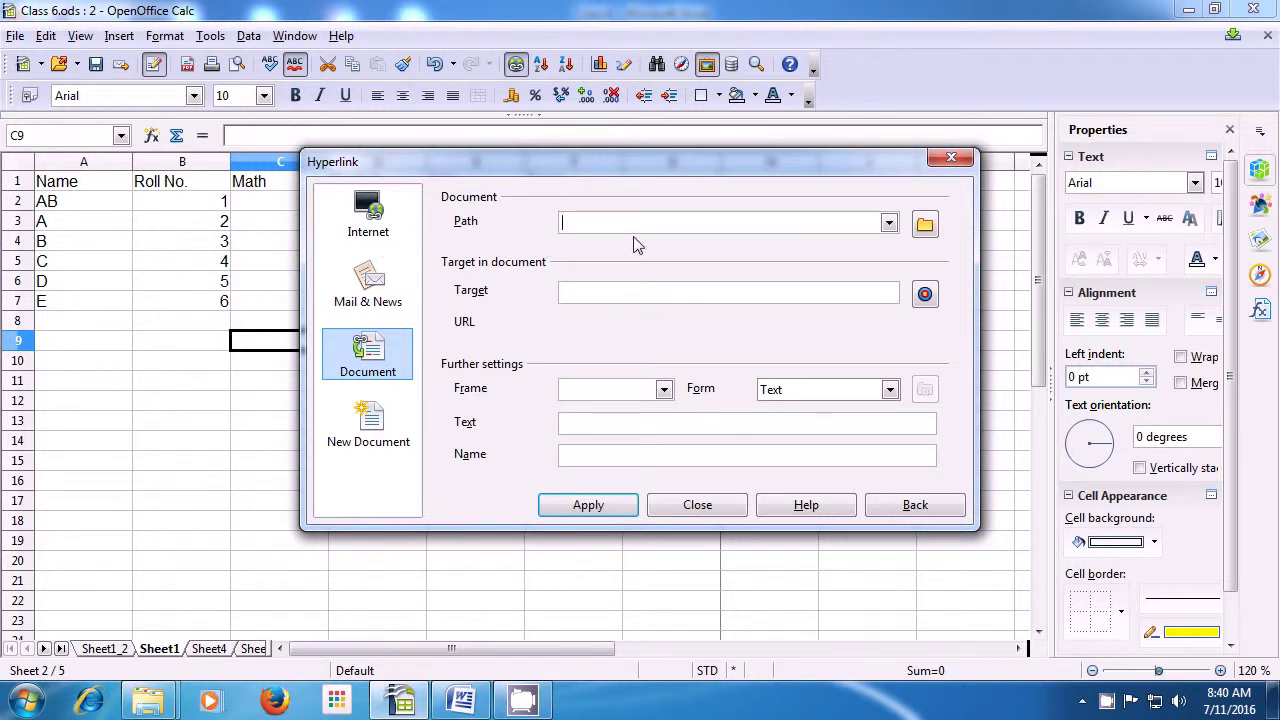
pyautogui.click(925, 230)
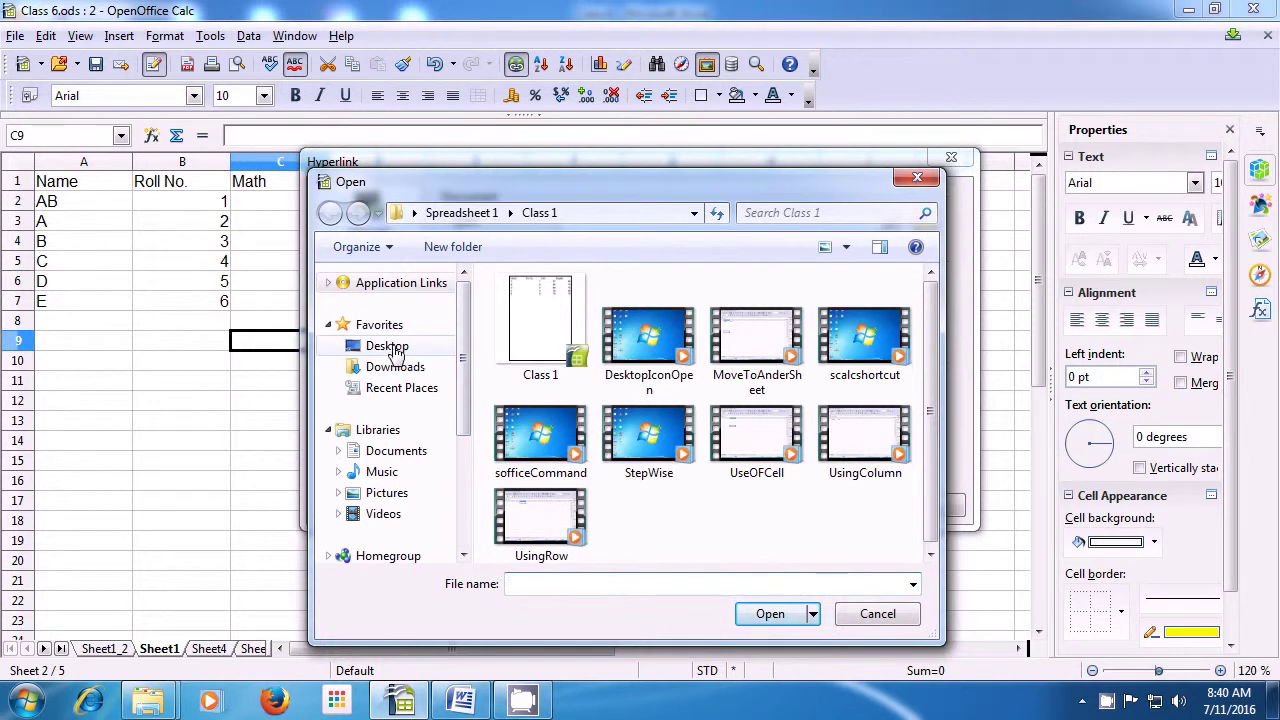
pyautogui.click(387, 346)
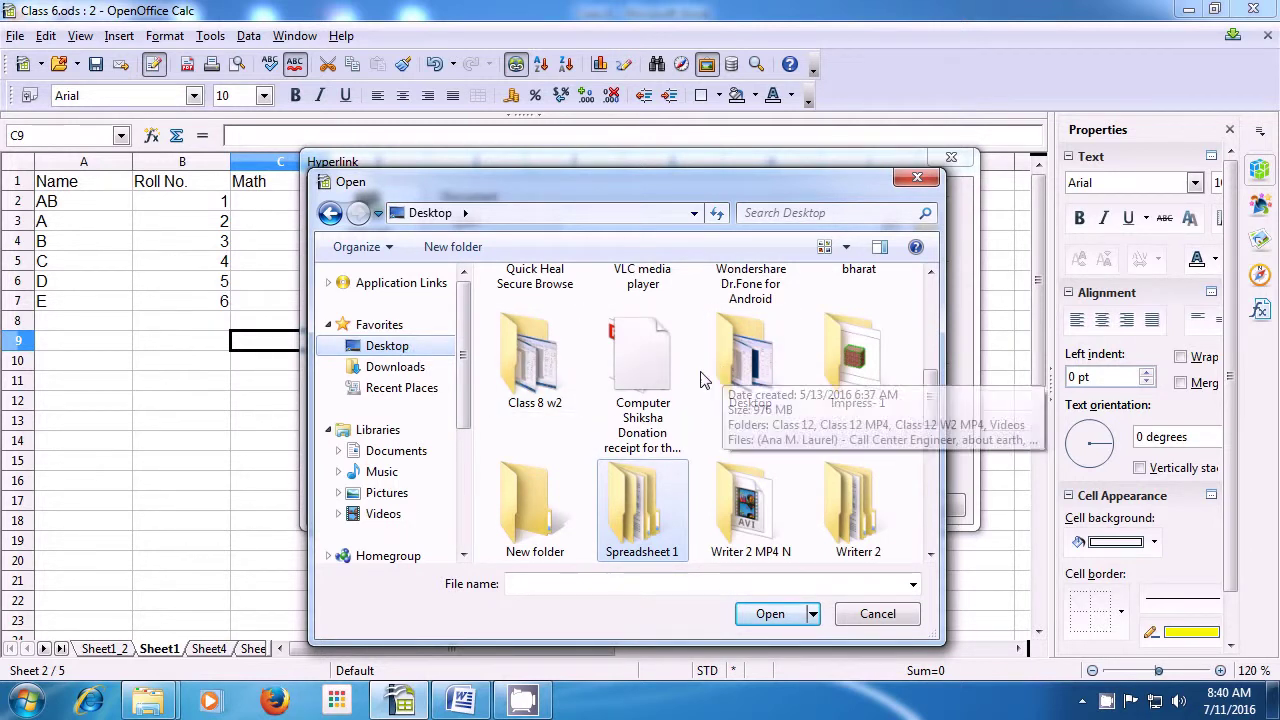
pyautogui.click(845, 377)
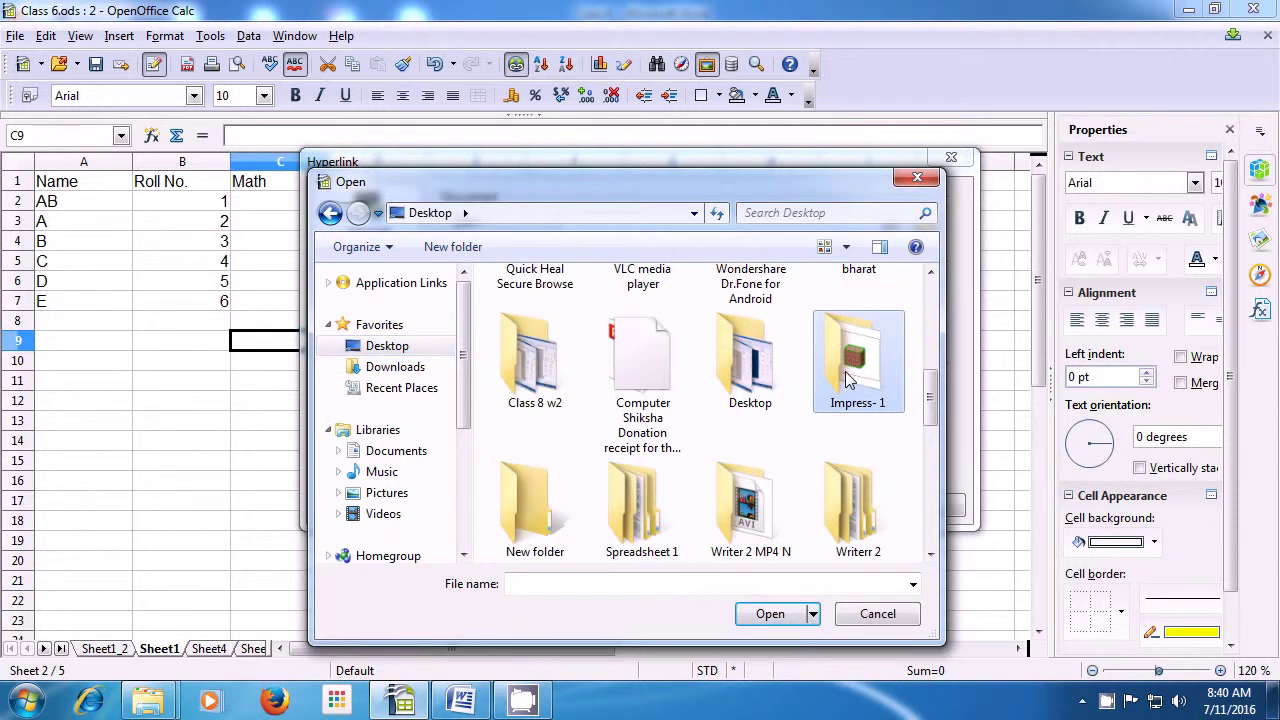
pyautogui.doubleClick(845, 377)
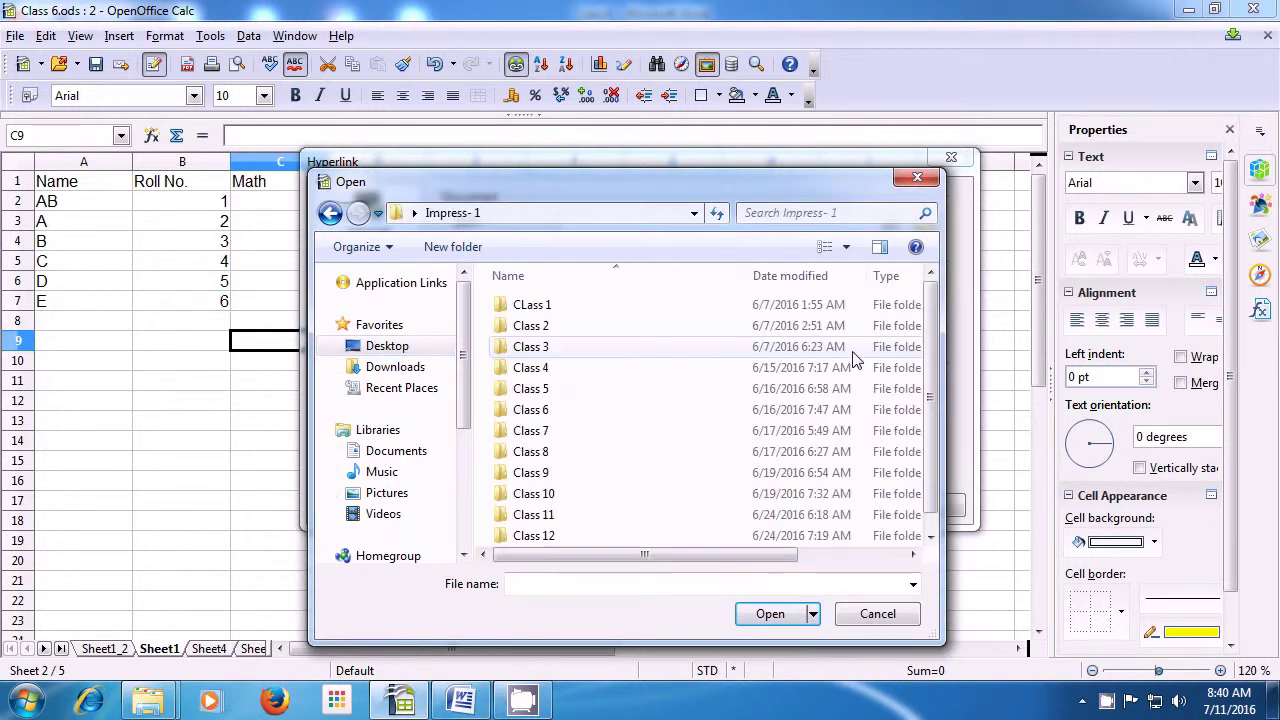
pyautogui.doubleClick(610, 316)
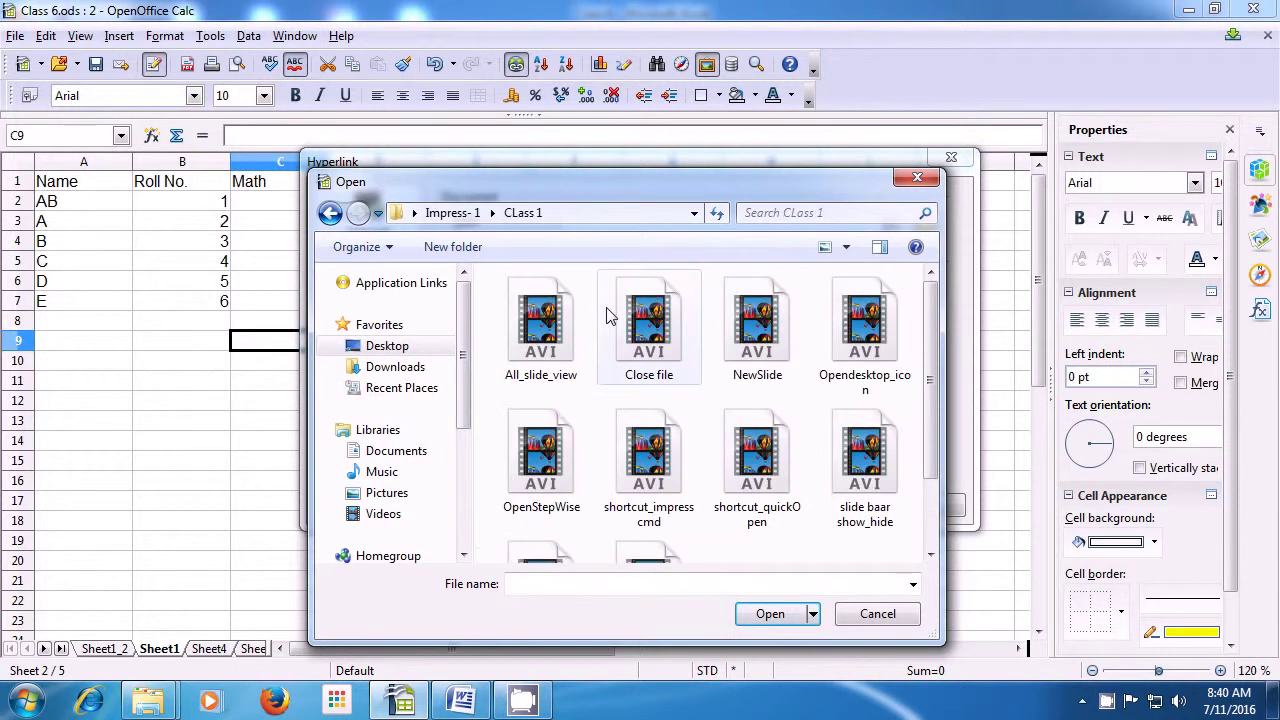
pyautogui.moveTo(931, 398); pyautogui.dragTo(943, 368)
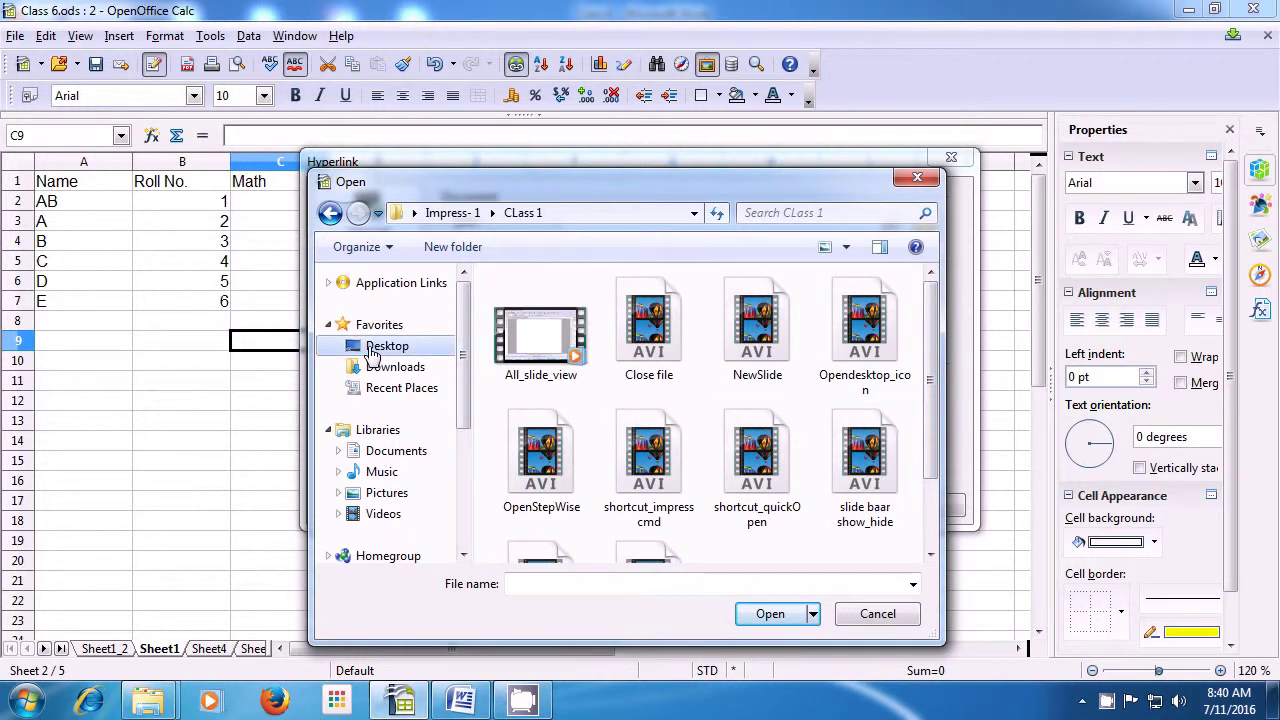
# Choose the class 11 impress 1 presentation from the Documents library as the hyperlink's target document.
pyautogui.click(380, 452)
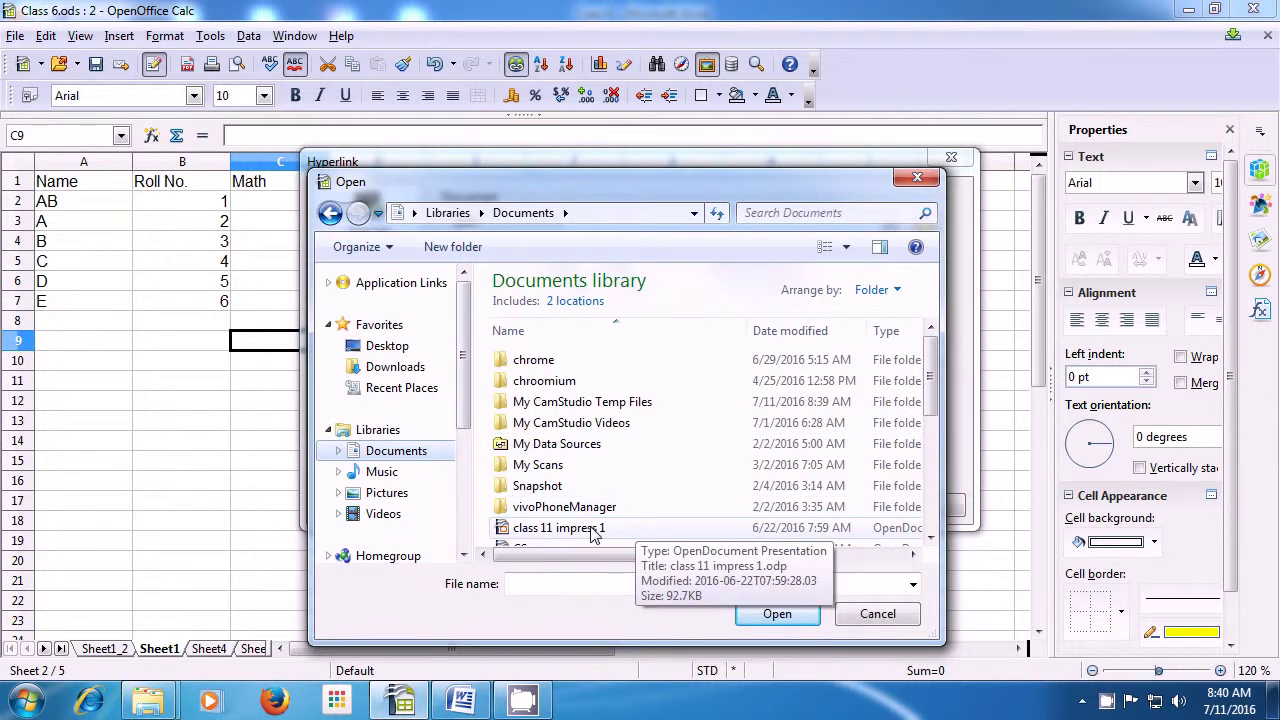
pyautogui.moveTo(930, 400); pyautogui.dragTo(930, 428)
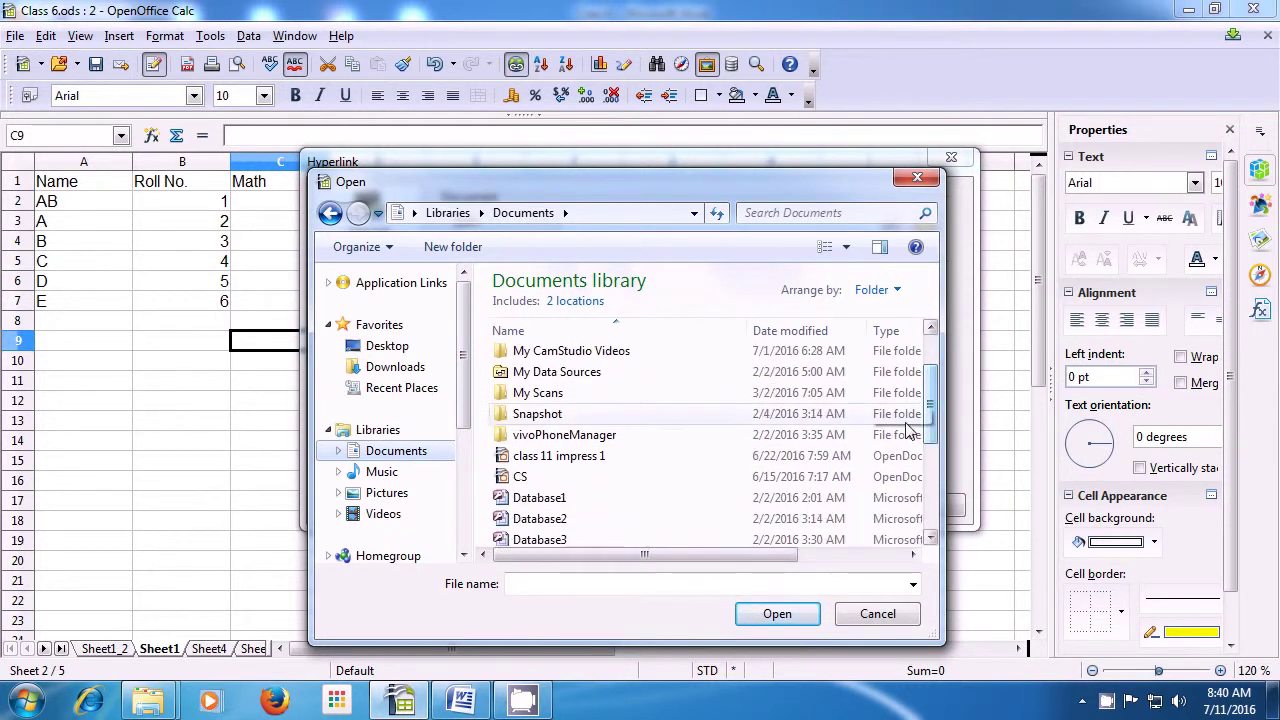
pyautogui.click(598, 460)
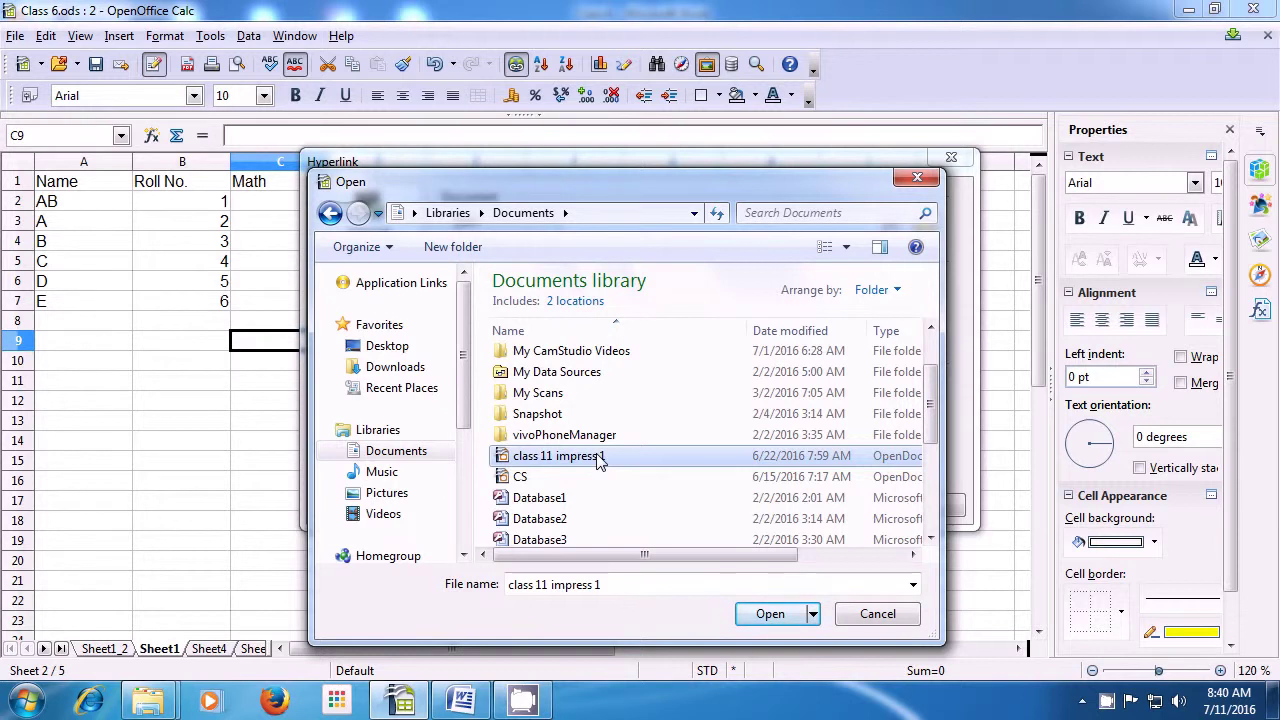
pyautogui.click(767, 616)
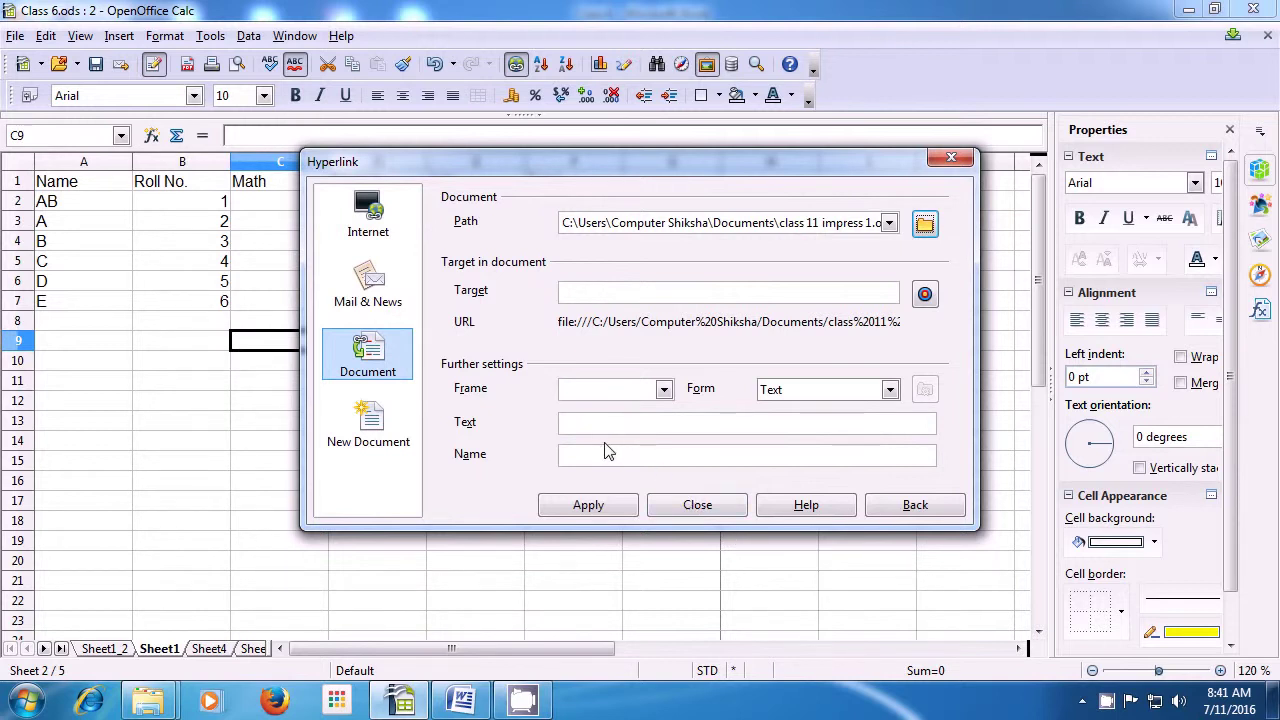
# Set the link's display text to "hyperlink", apply it to cell C9 and return to the sheet.
pyautogui.click(582, 423)
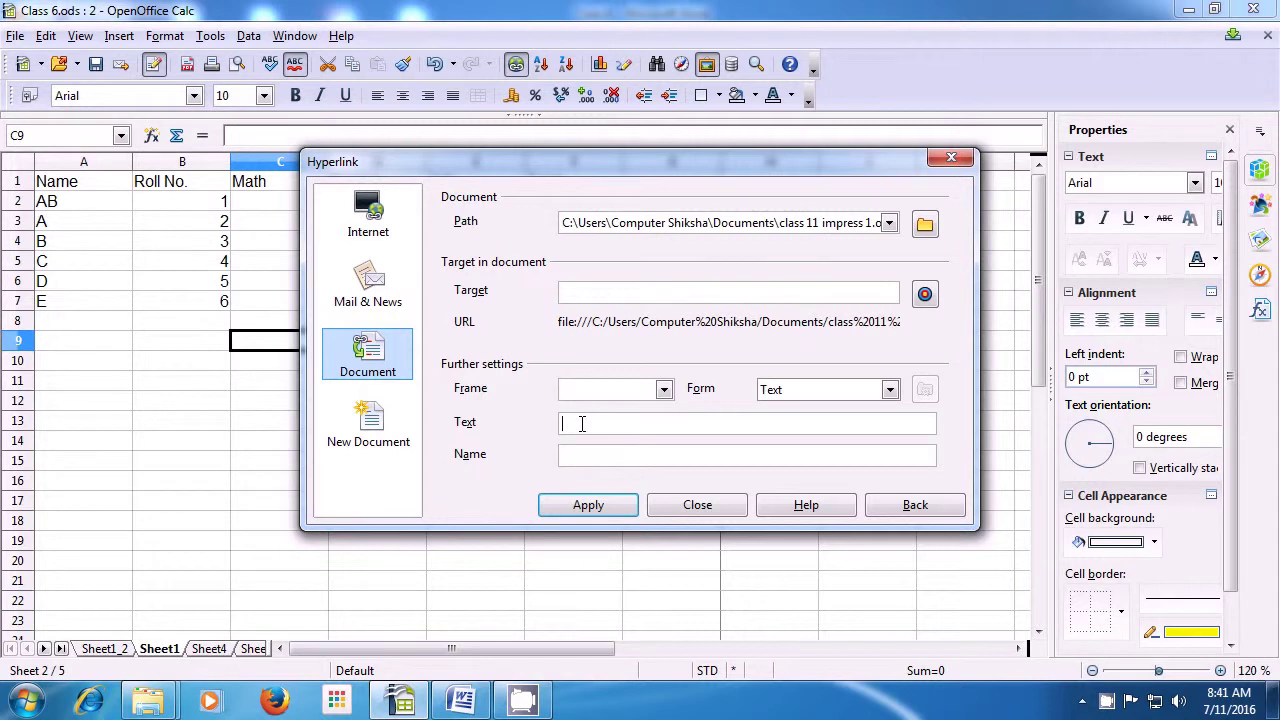
pyautogui.write('hyperlink')
pyautogui.click(589, 508)
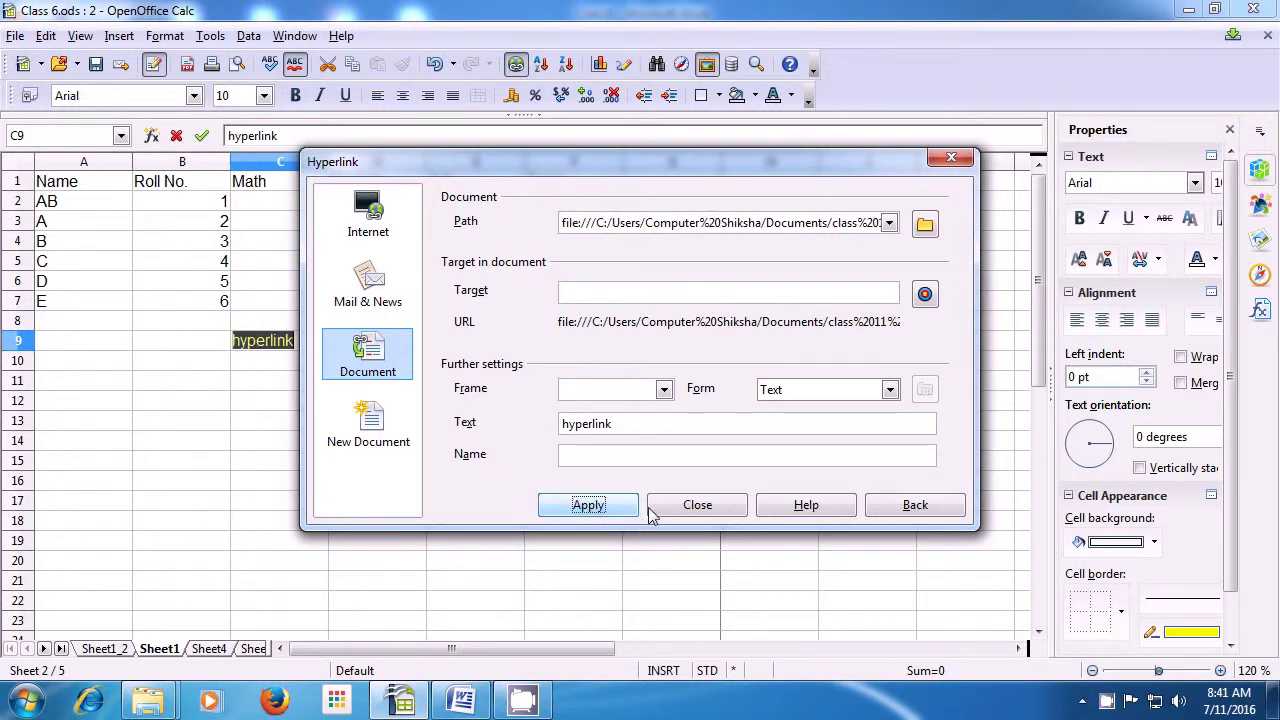
pyautogui.click(686, 510)
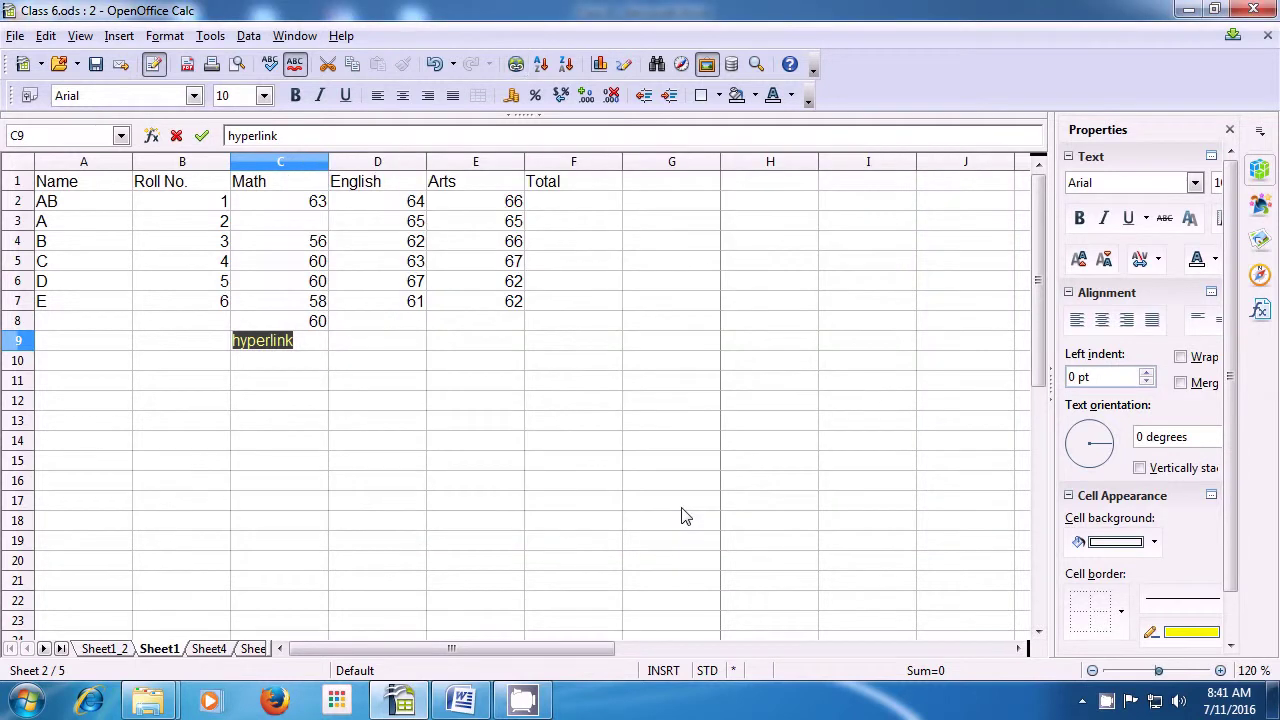
pyautogui.click(310, 366)
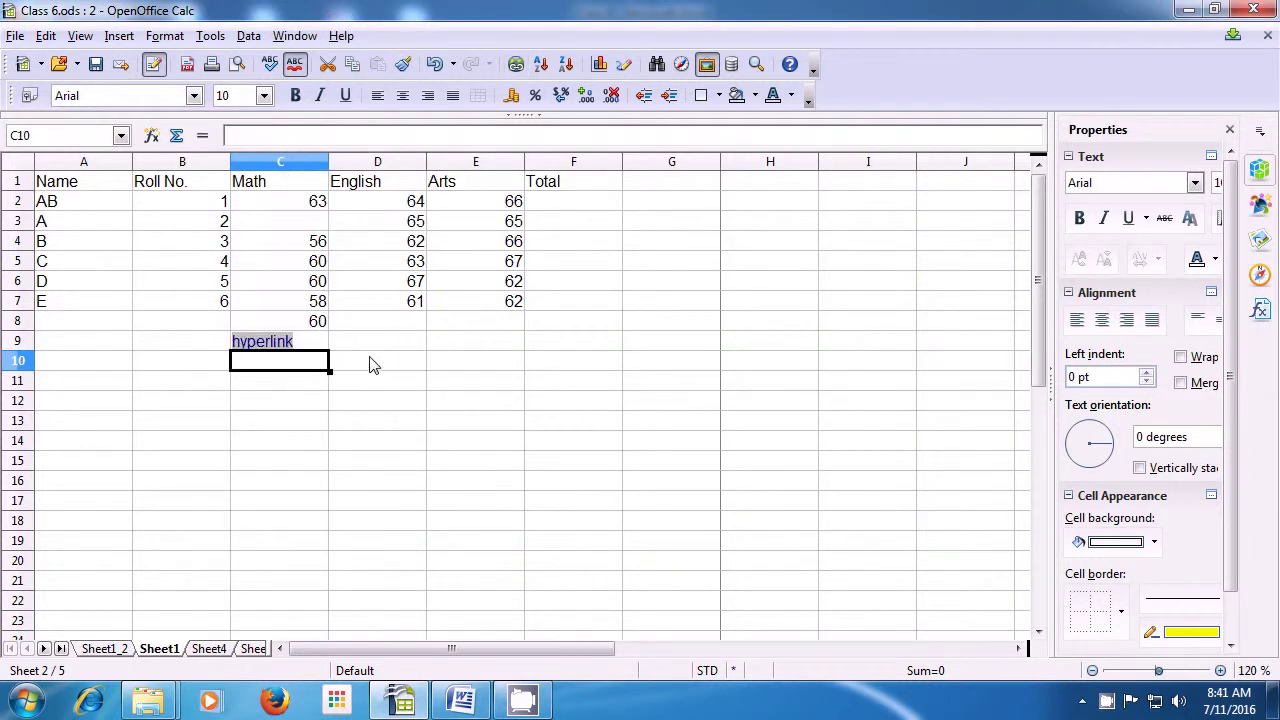
# Follow the hyperlink in cell C9 and view slides 2, 3 and 4 of the linked presentation.
pyautogui.click(277, 346)
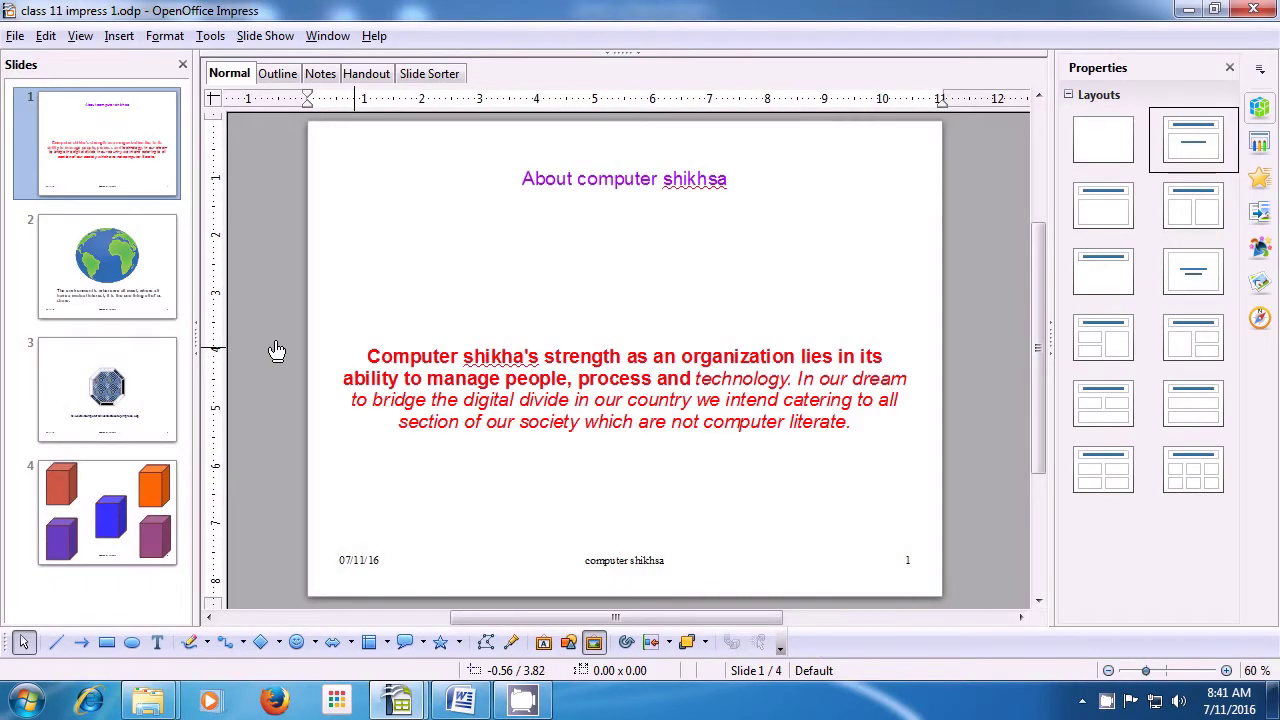
pyautogui.moveTo(125, 280)
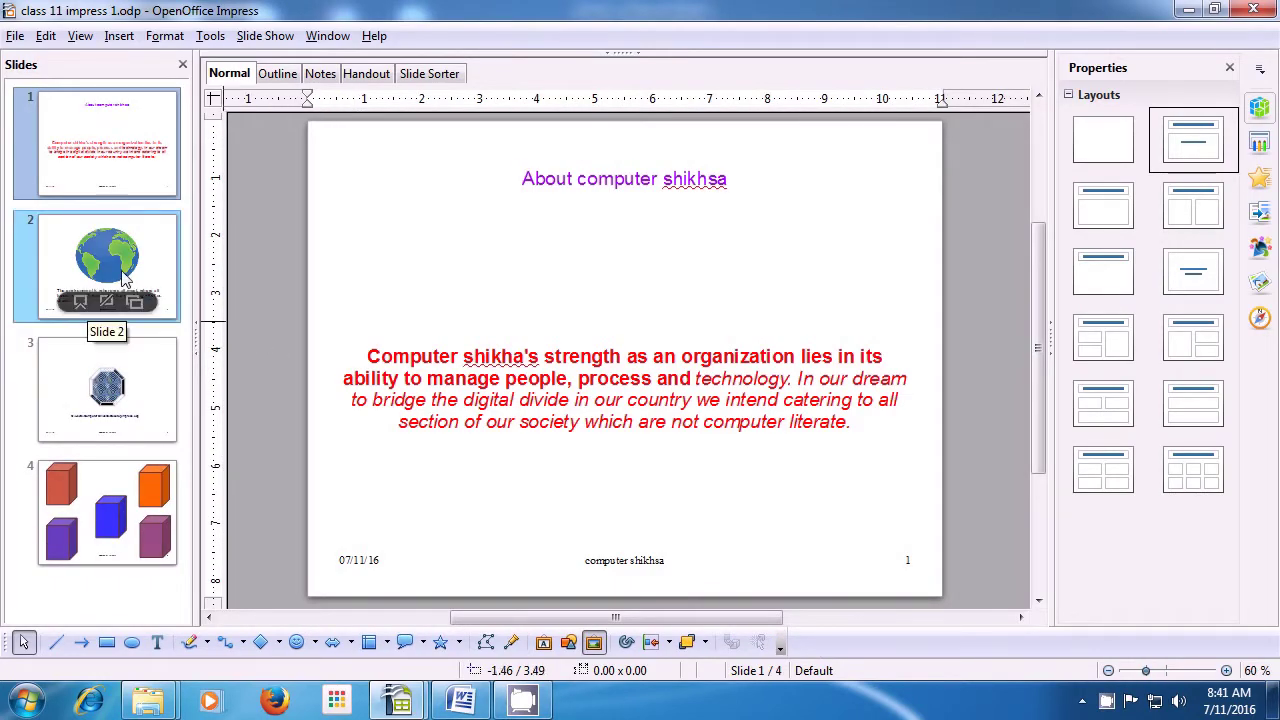
pyautogui.click(115, 327)
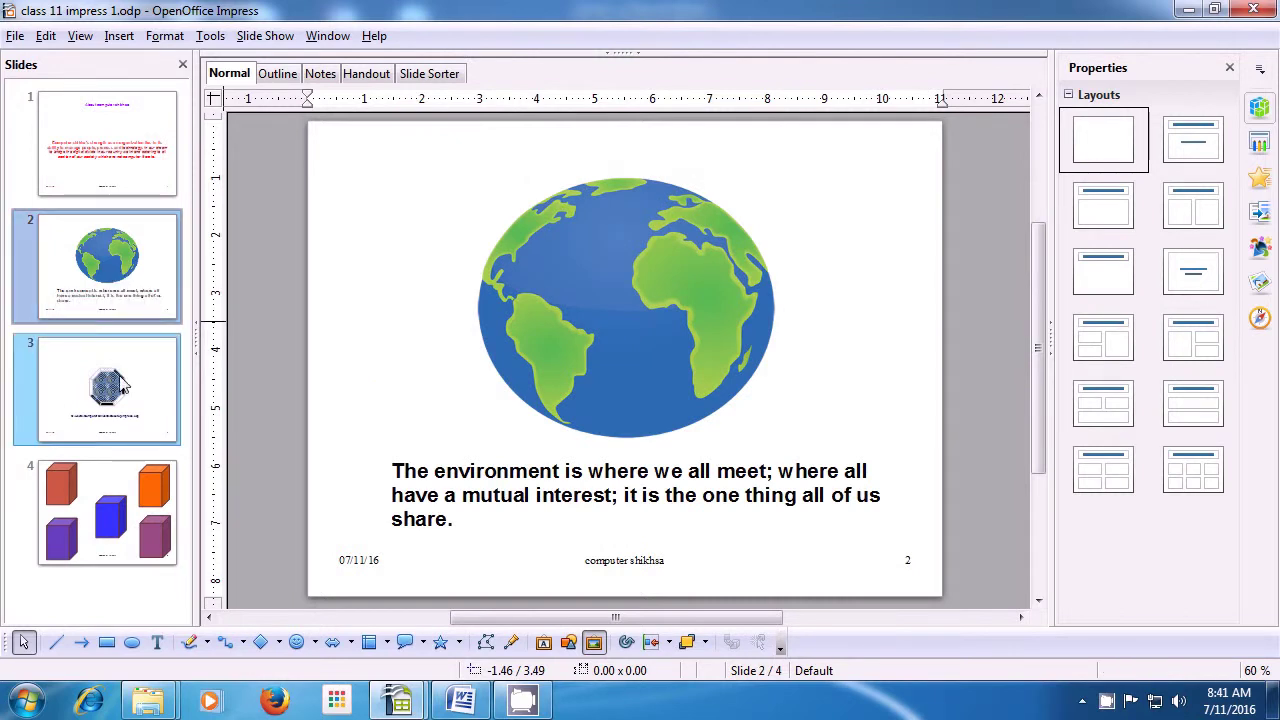
pyautogui.click(122, 380)
pyautogui.click(117, 480)
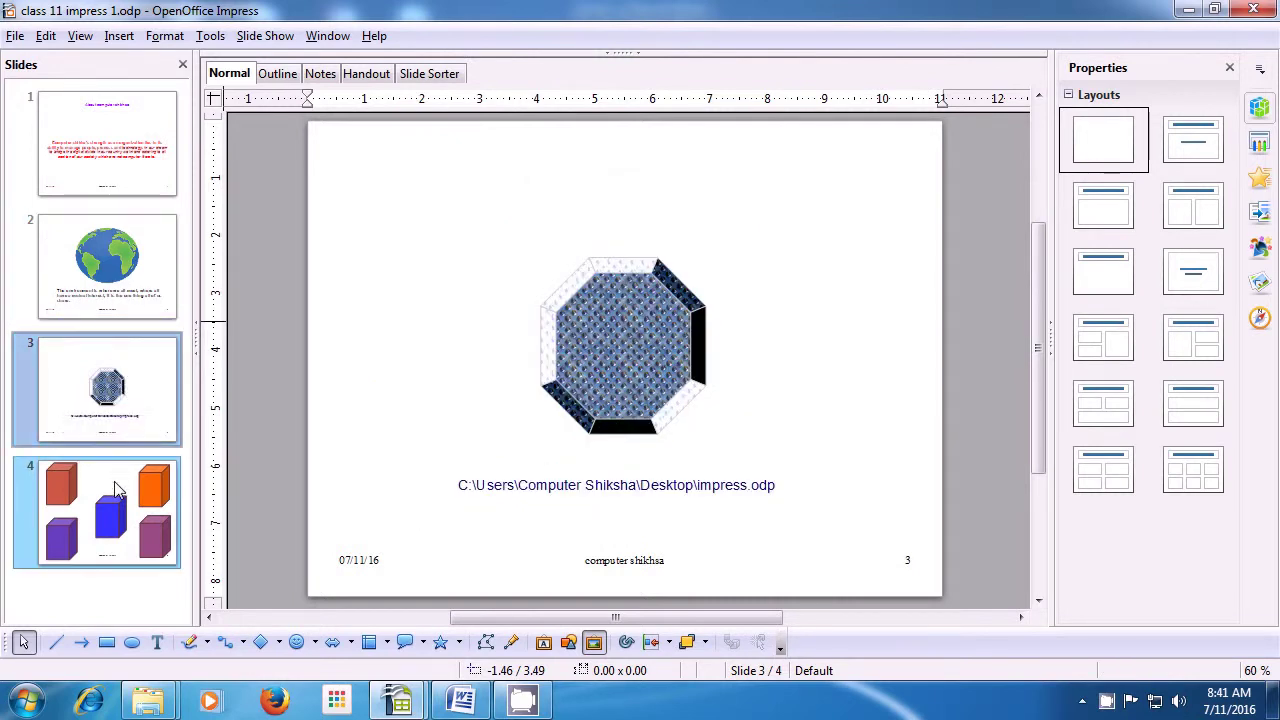
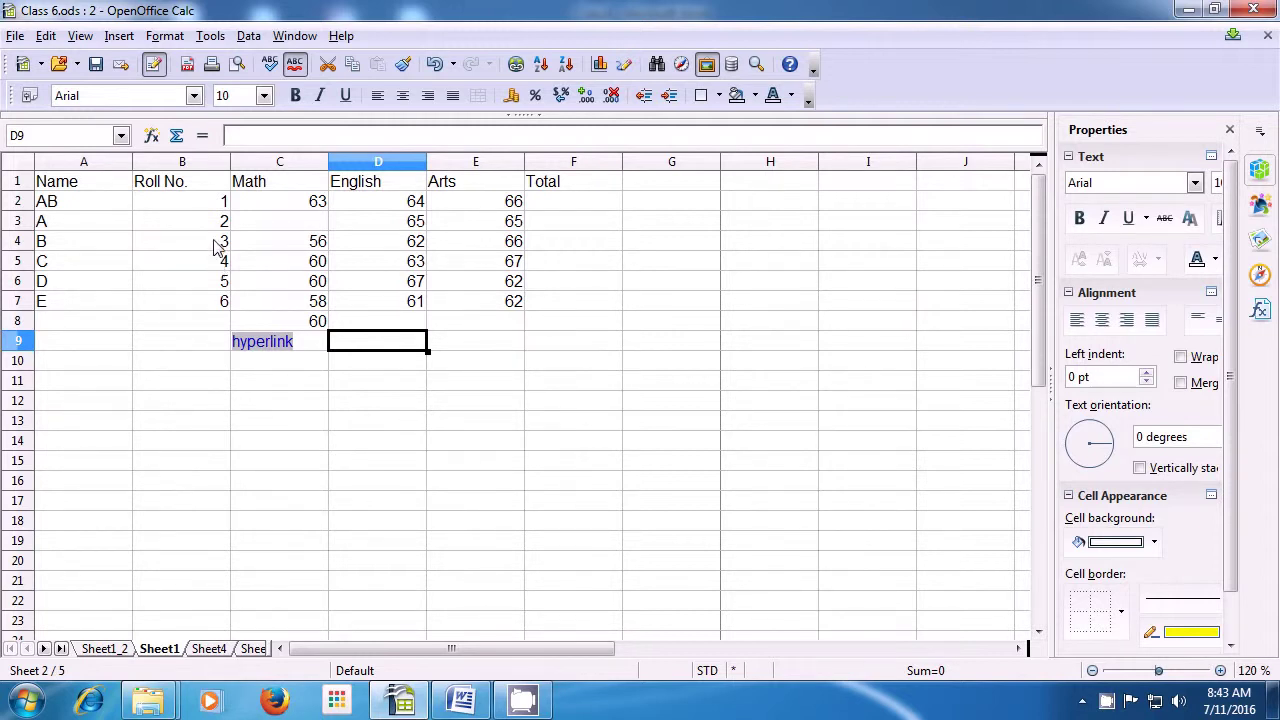
# Use the Function Wizard in cell D9 to insert the ABS function with the number -50.
pyautogui.click(118, 37)
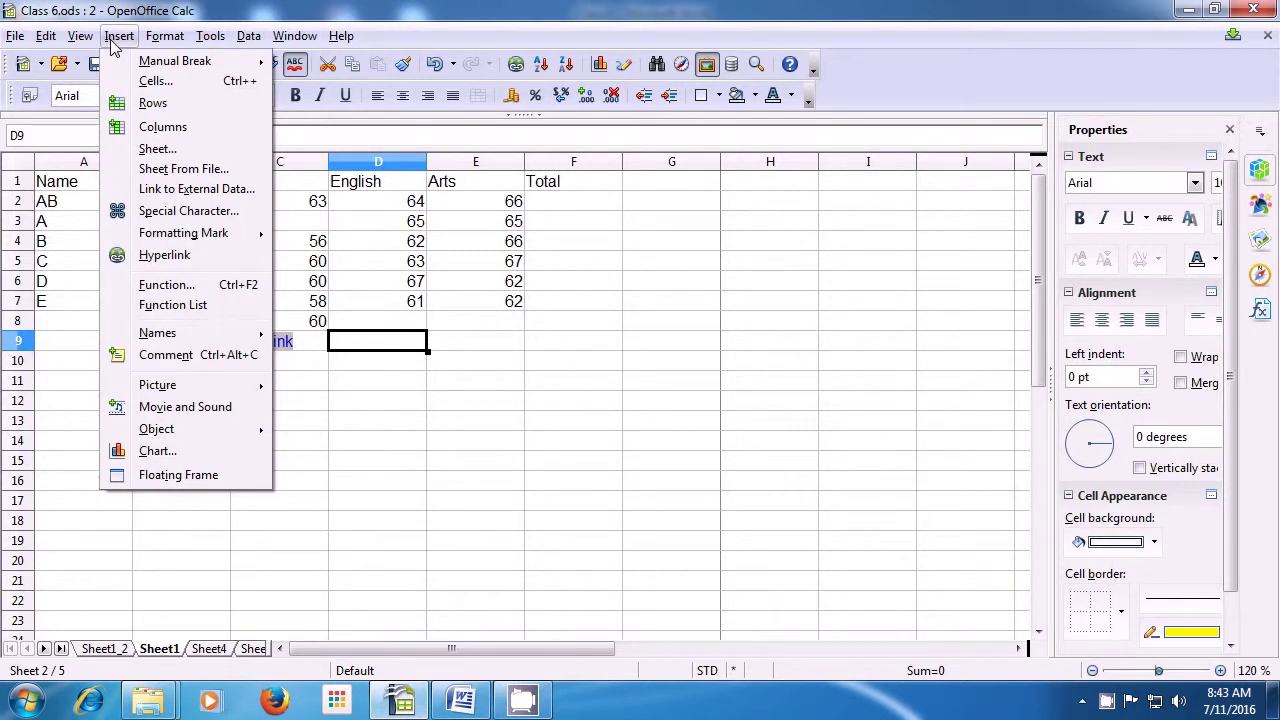
pyautogui.click(168, 288)
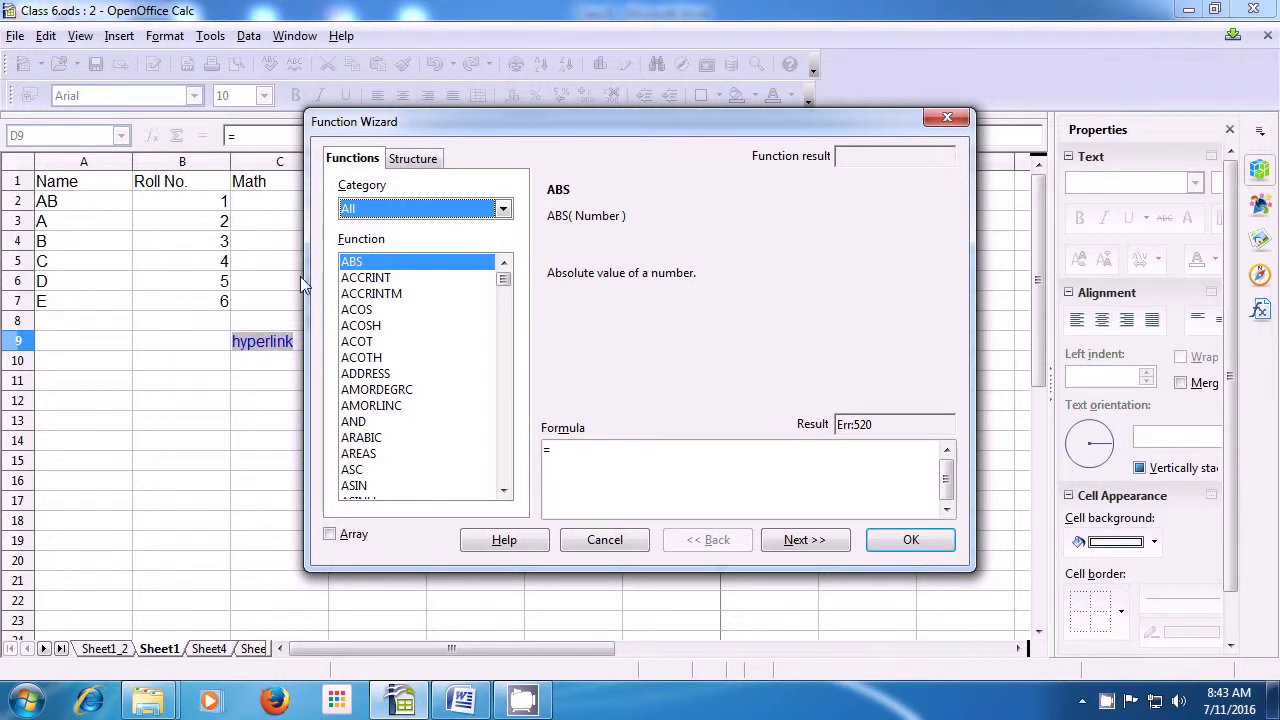
pyautogui.moveTo(504, 281); pyautogui.dragTo(513, 308)
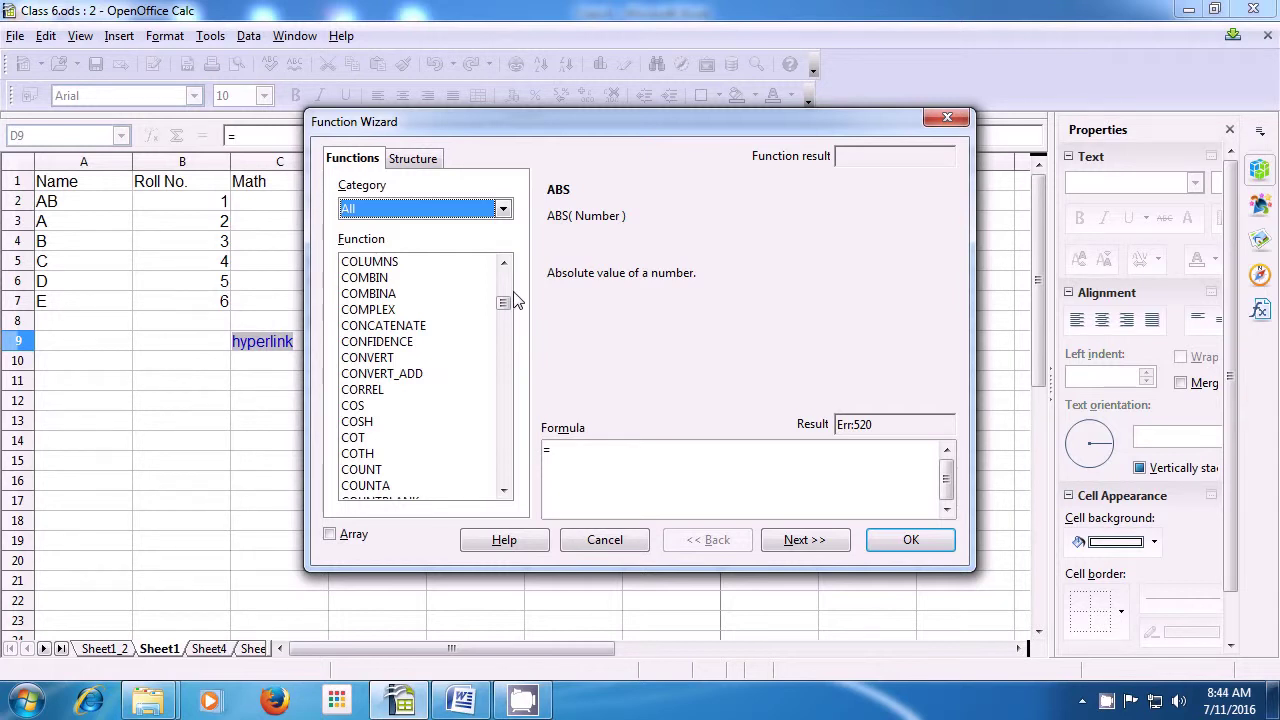
pyautogui.click(505, 211)
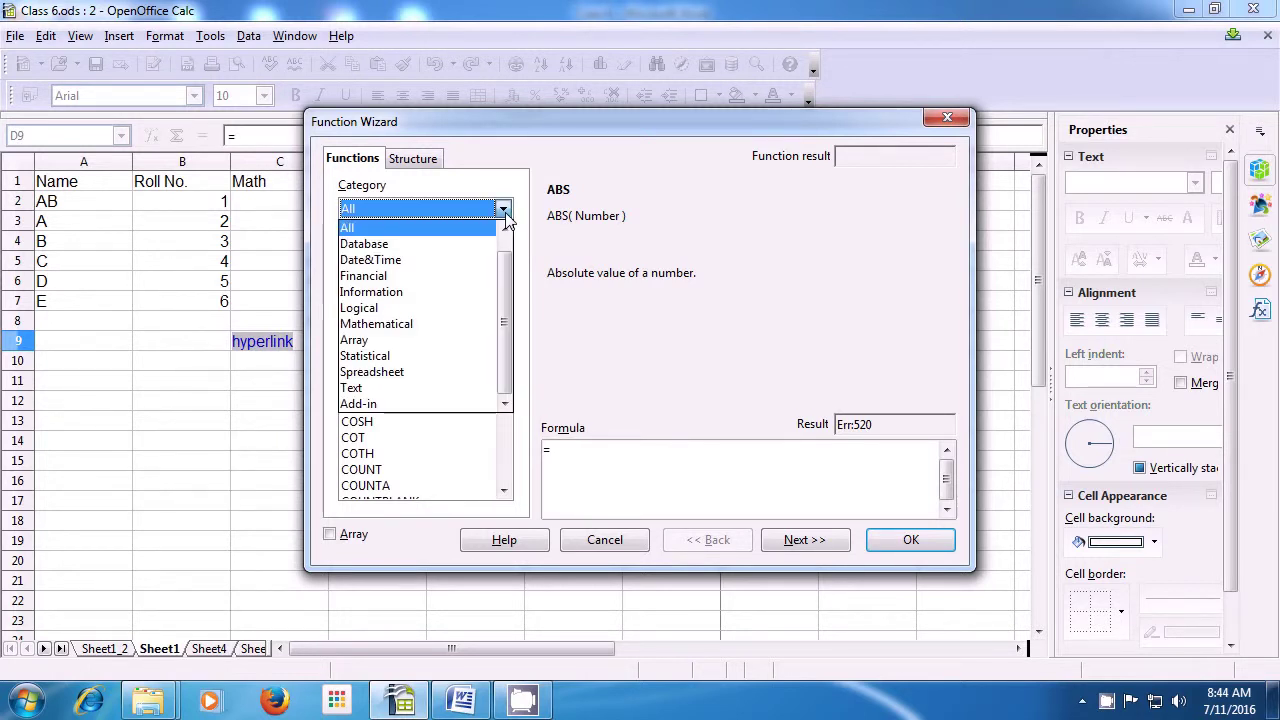
pyautogui.click(507, 219)
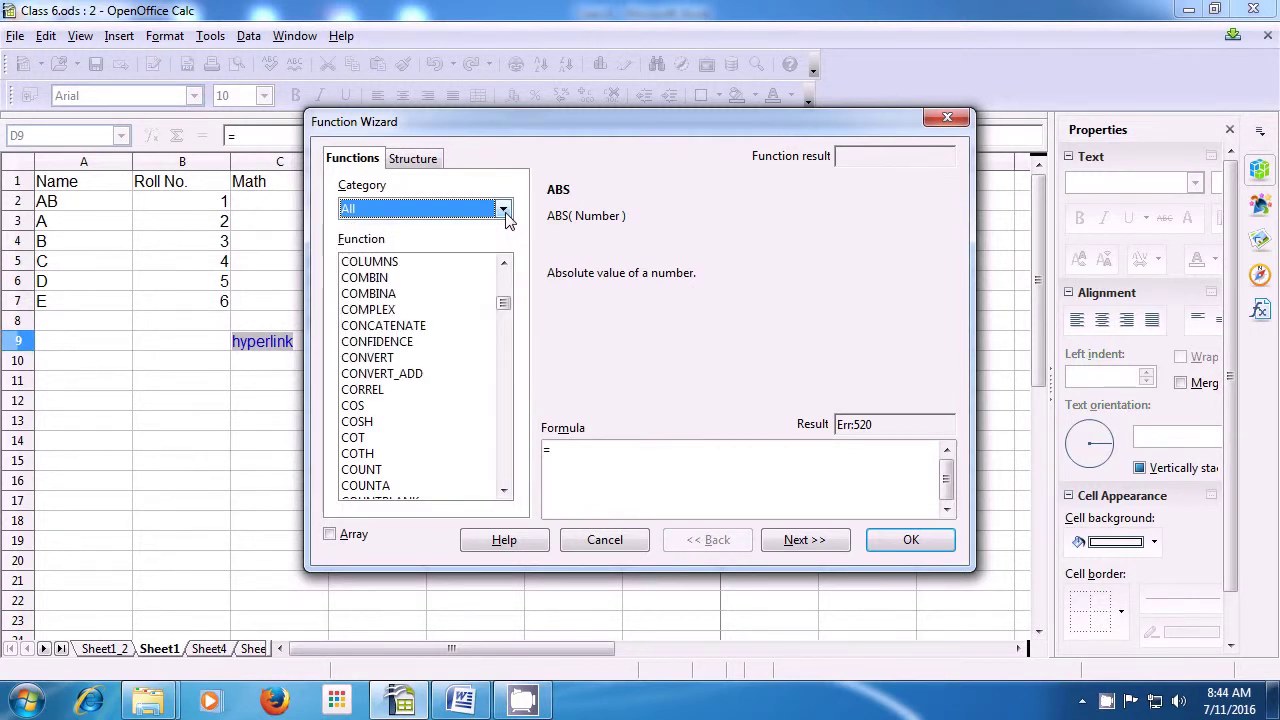
pyautogui.click(413, 162)
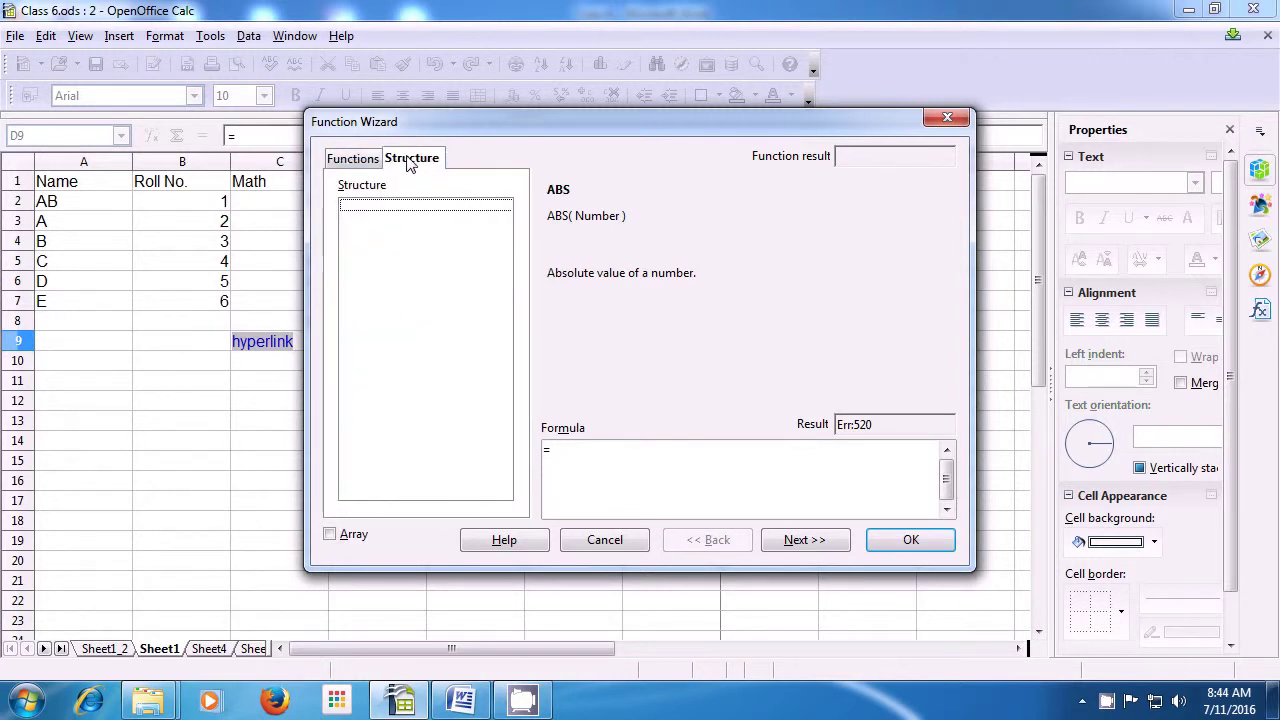
pyautogui.click(355, 160)
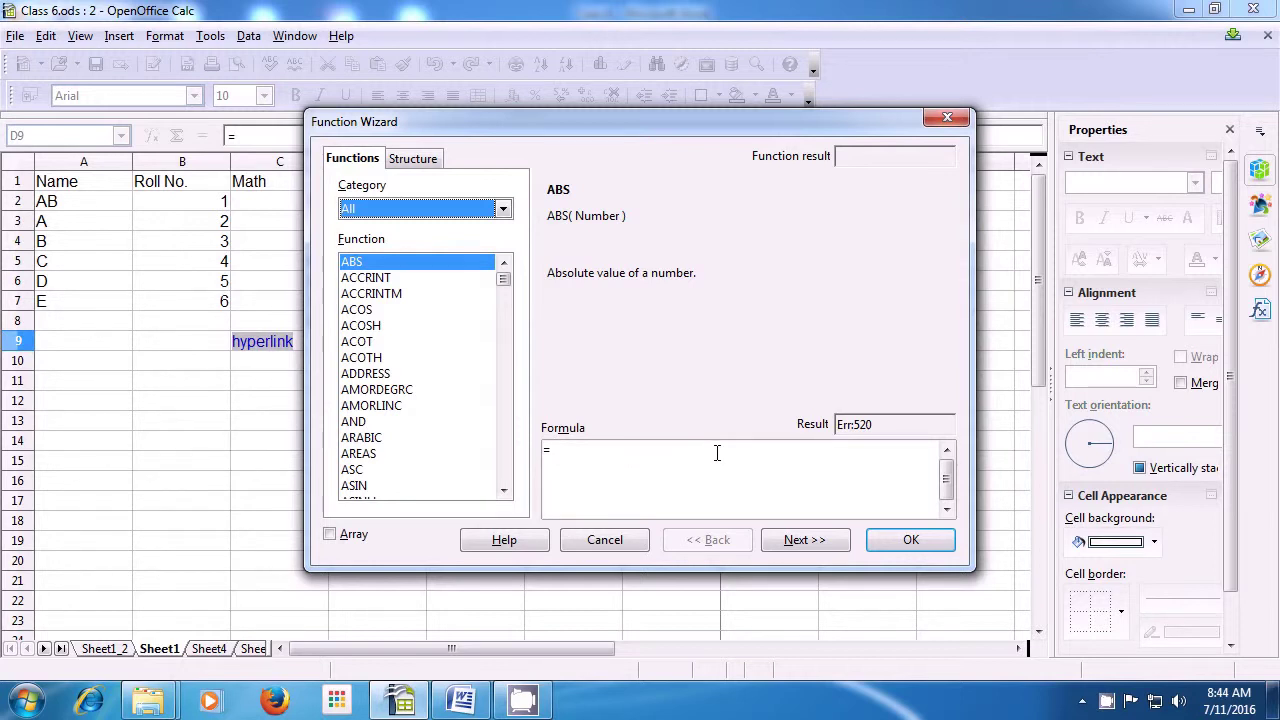
pyautogui.click(789, 540)
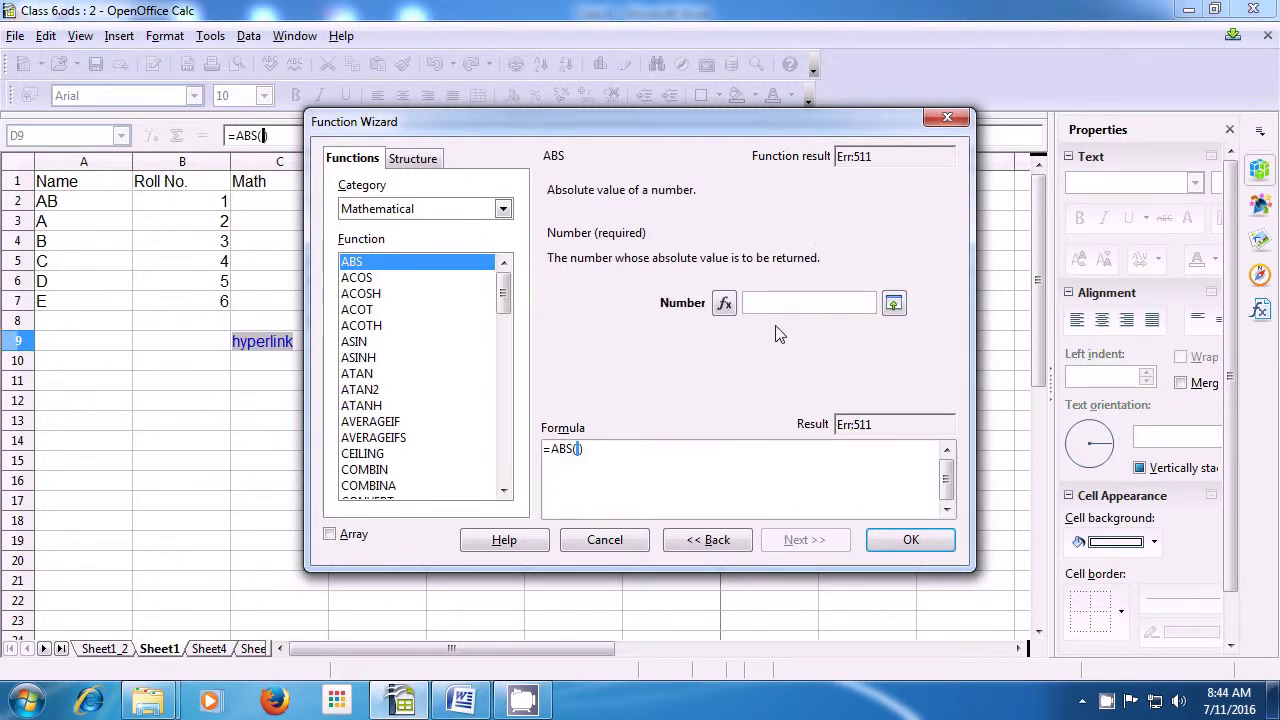
pyautogui.write('-50')
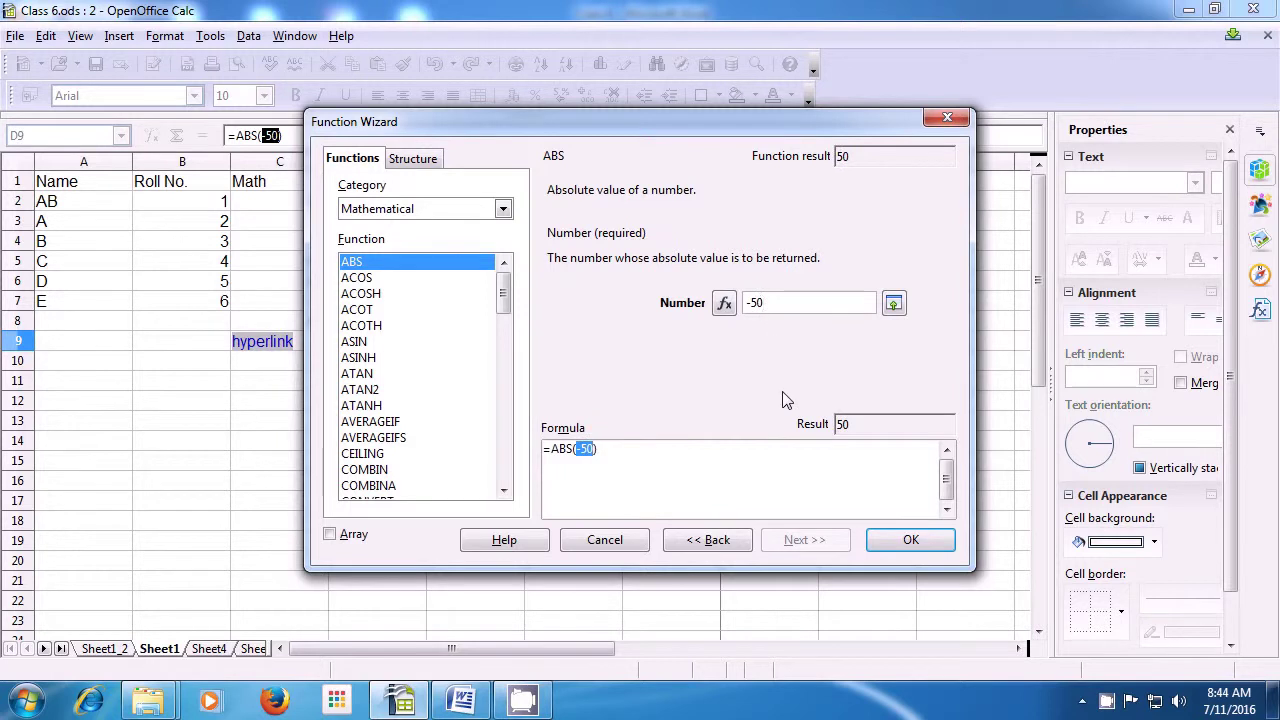
pyautogui.click(908, 543)
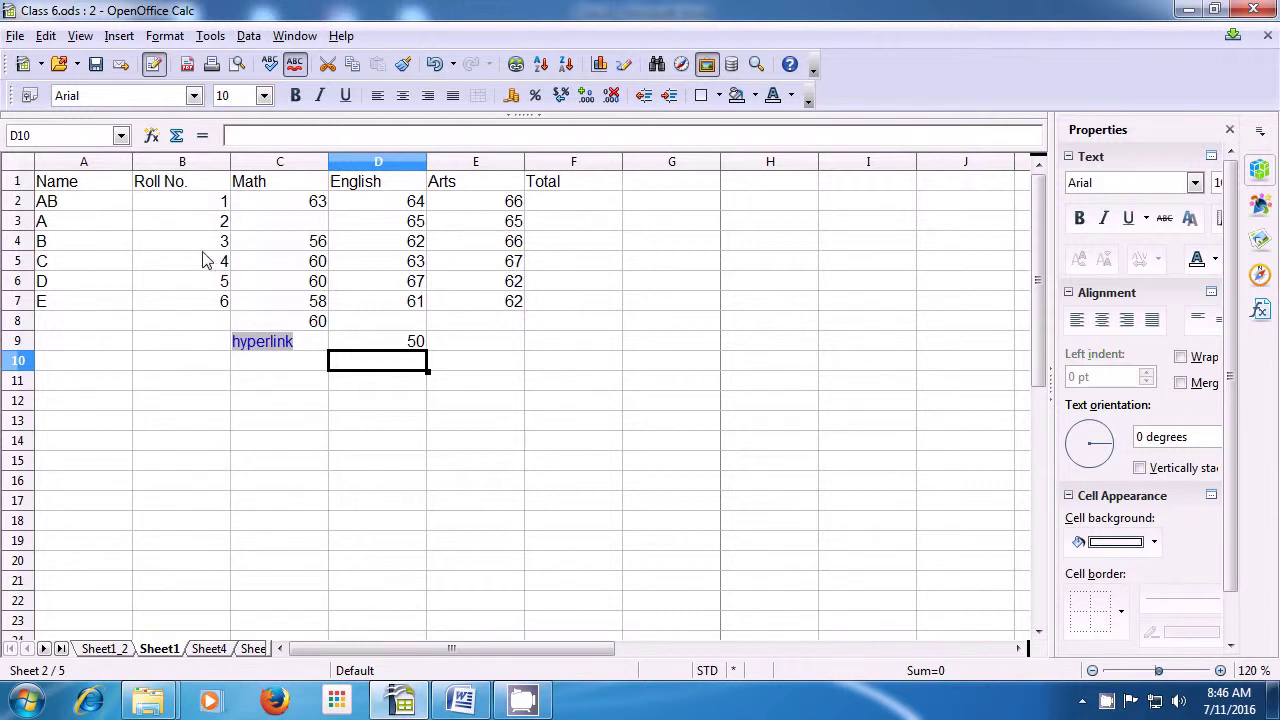
# Show the Function List, look through the Mathematical functions and hide the list again.
pyautogui.click(118, 38)
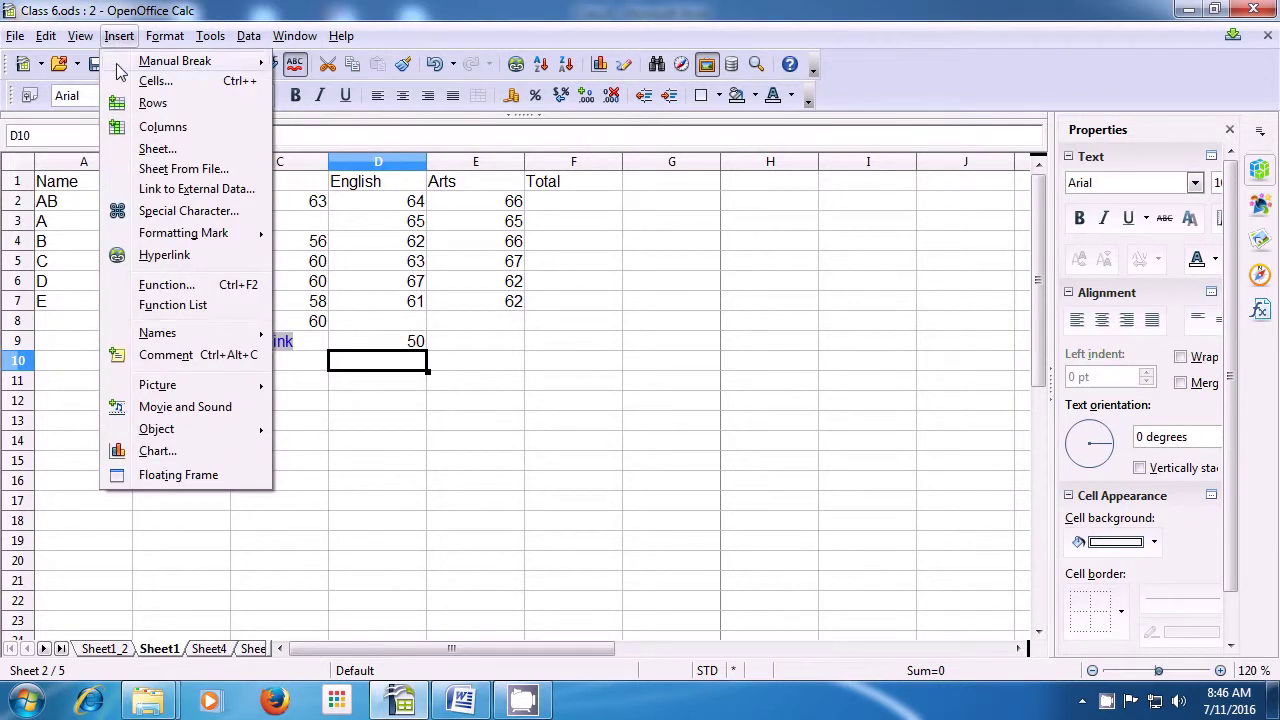
pyautogui.click(175, 308)
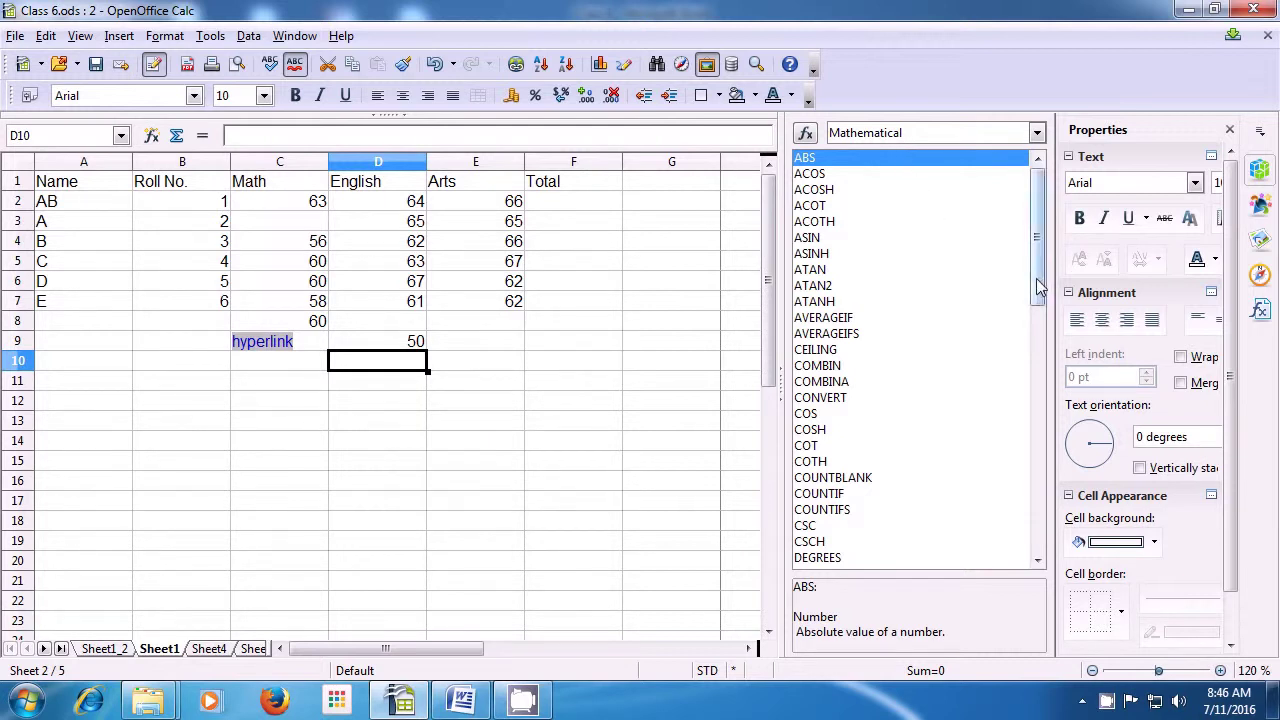
pyautogui.moveTo(1036, 287)
pyautogui.mouseDown()
pyautogui.moveTo(1041, 404)
pyautogui.moveTo(1034, 253)
pyautogui.mouseUp()
pyautogui.click(123, 41)
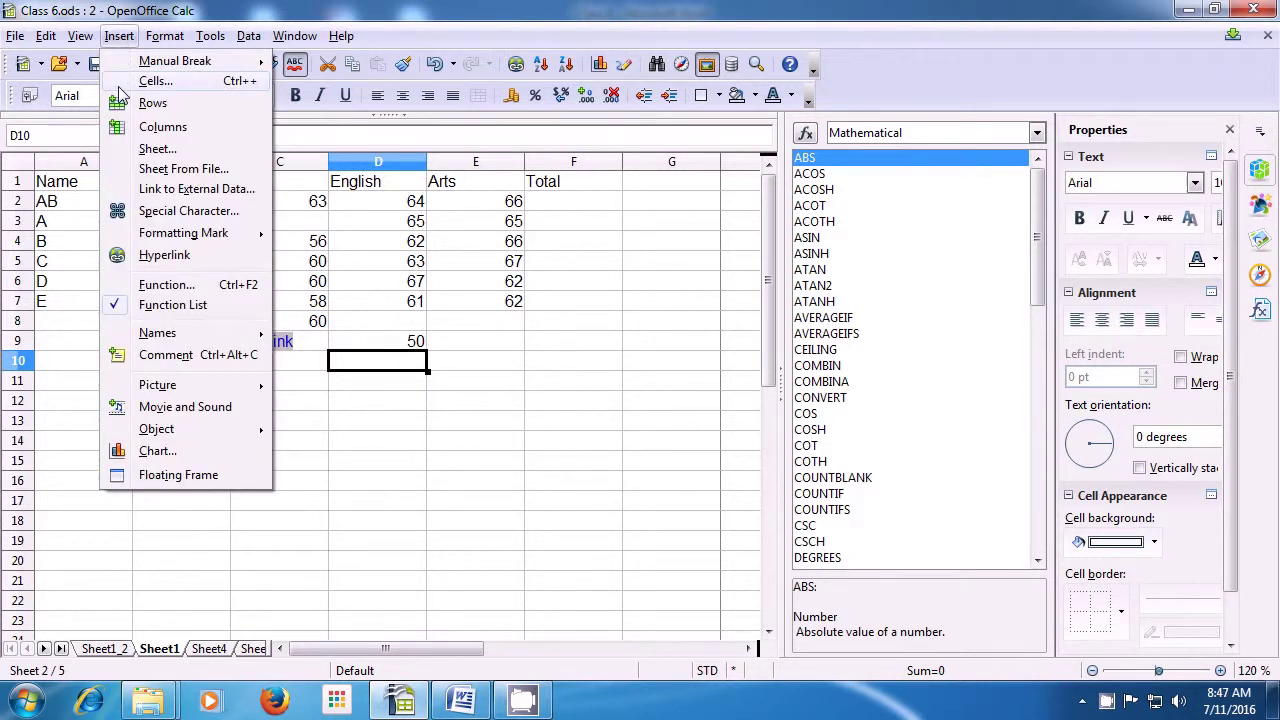
pyautogui.click(143, 312)
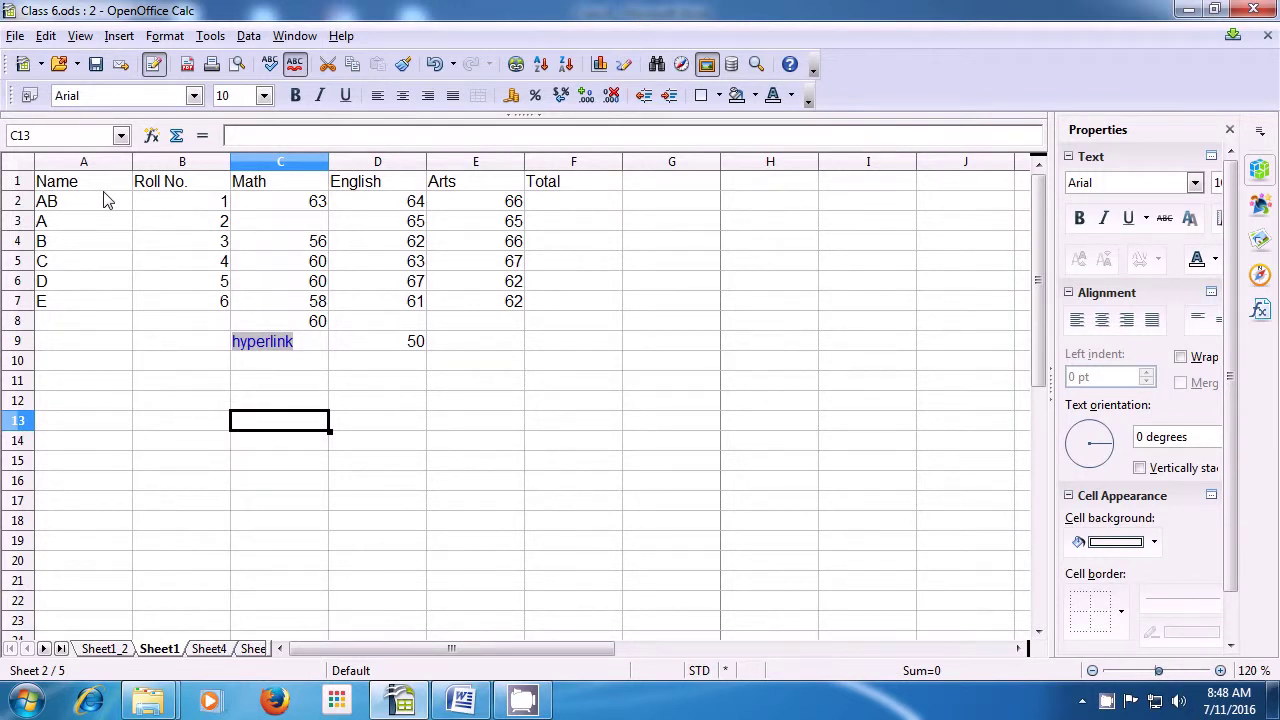
# Start a chart from the range A1:E7 and preview the Bar, Pie, Area, Line, and Column and Line types.
pyautogui.moveTo(100, 184); pyautogui.dragTo(472, 314)
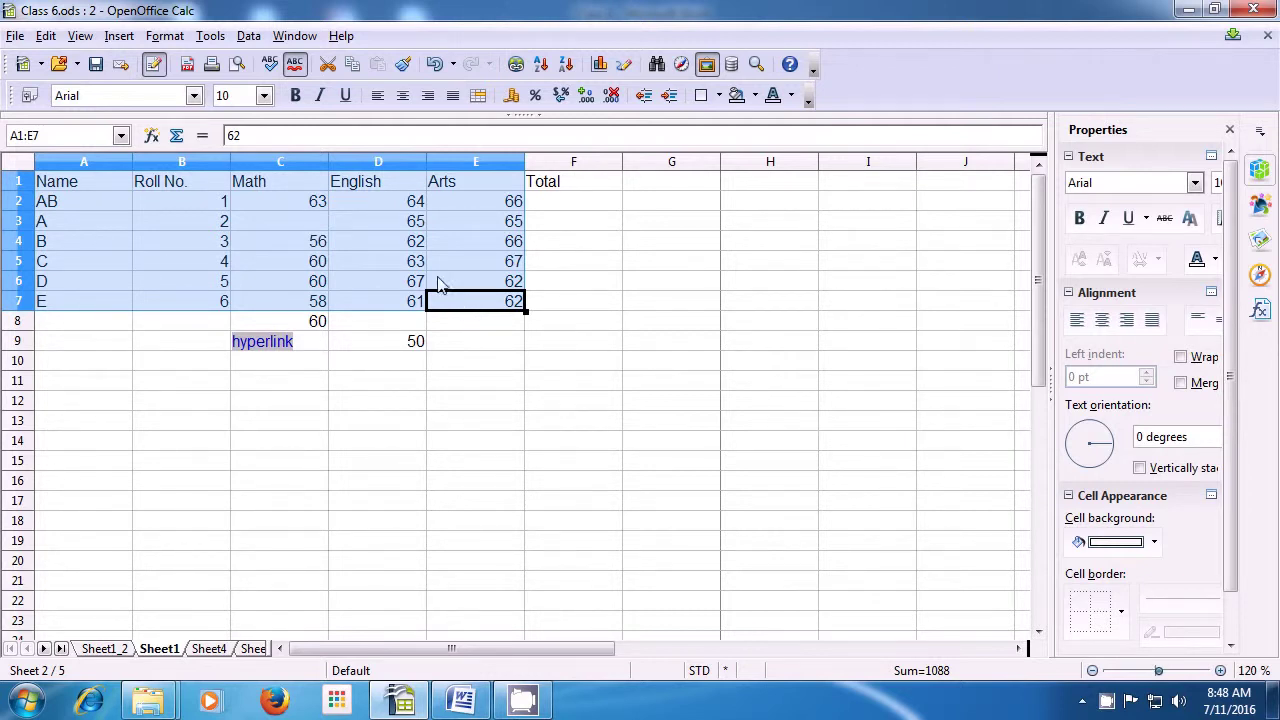
pyautogui.click(119, 40)
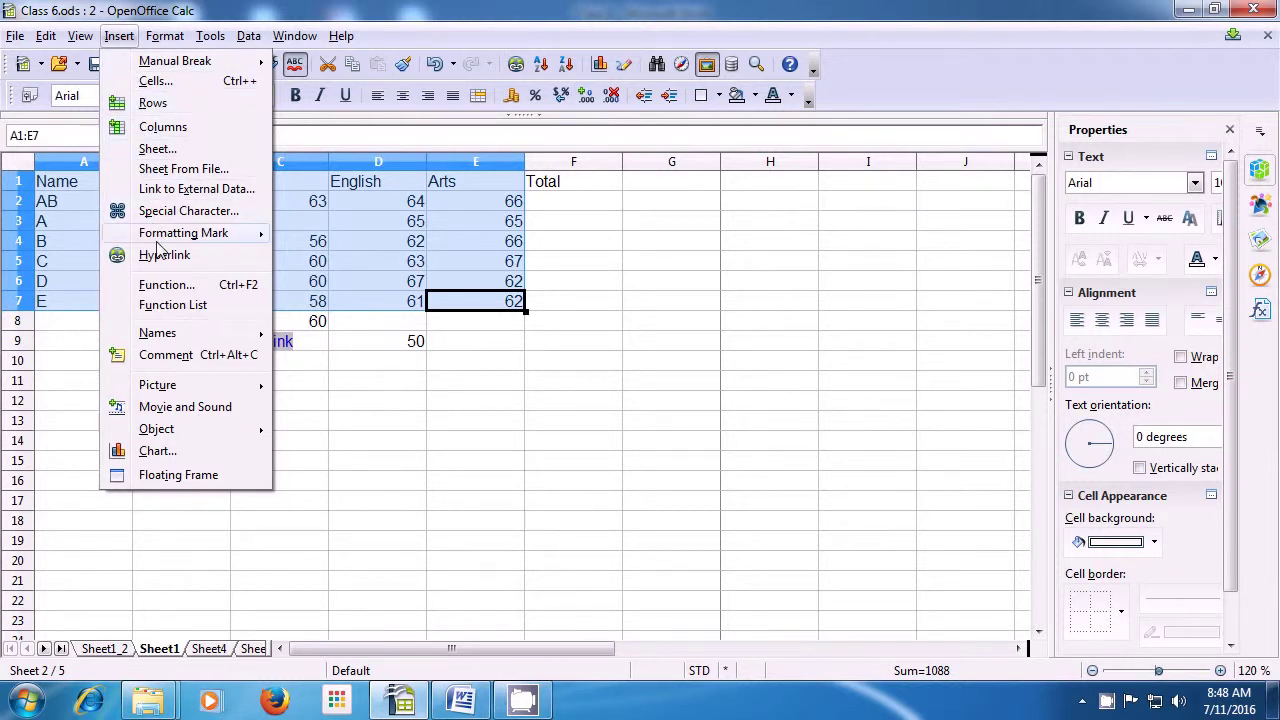
pyautogui.click(157, 451)
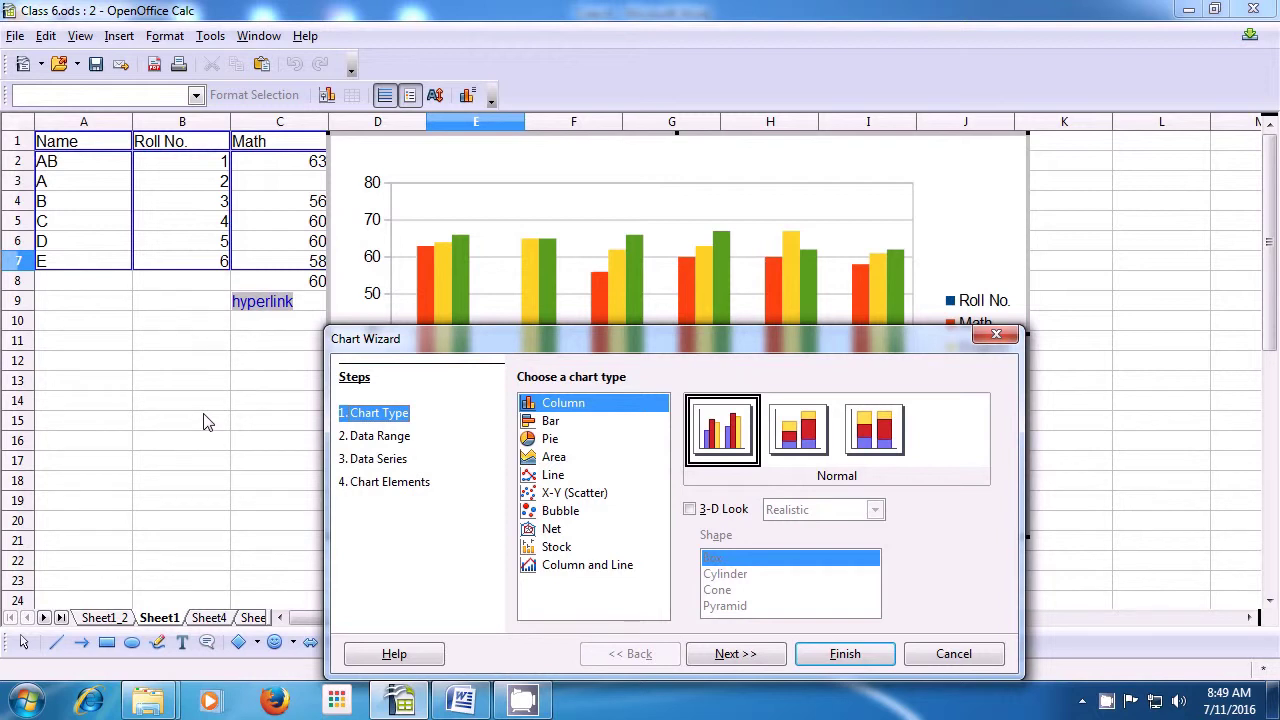
pyautogui.click(540, 421)
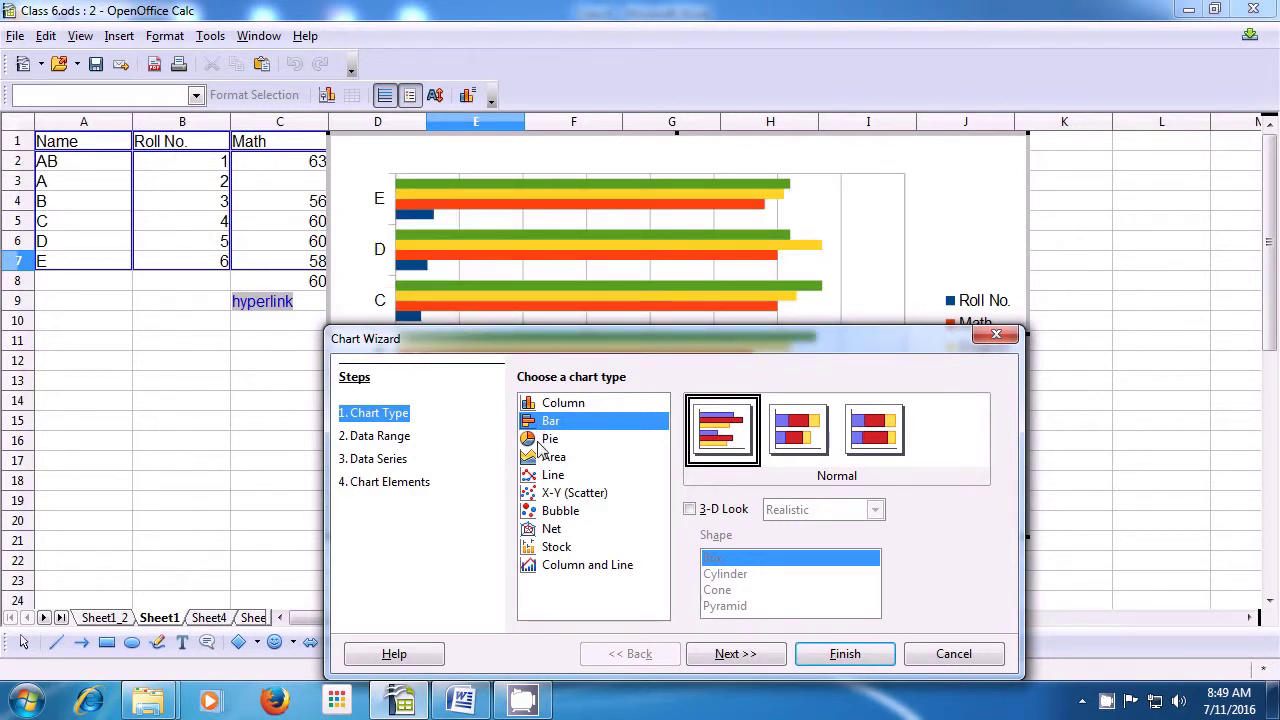
pyautogui.click(541, 440)
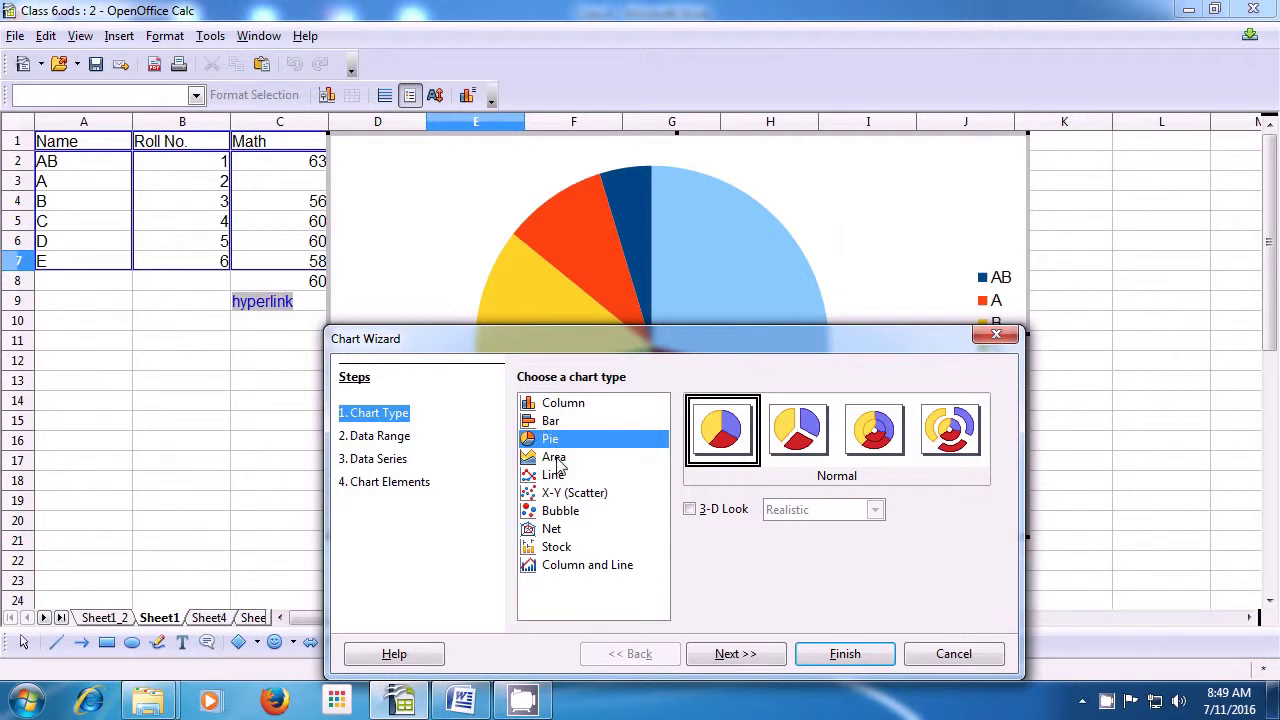
pyautogui.click(557, 459)
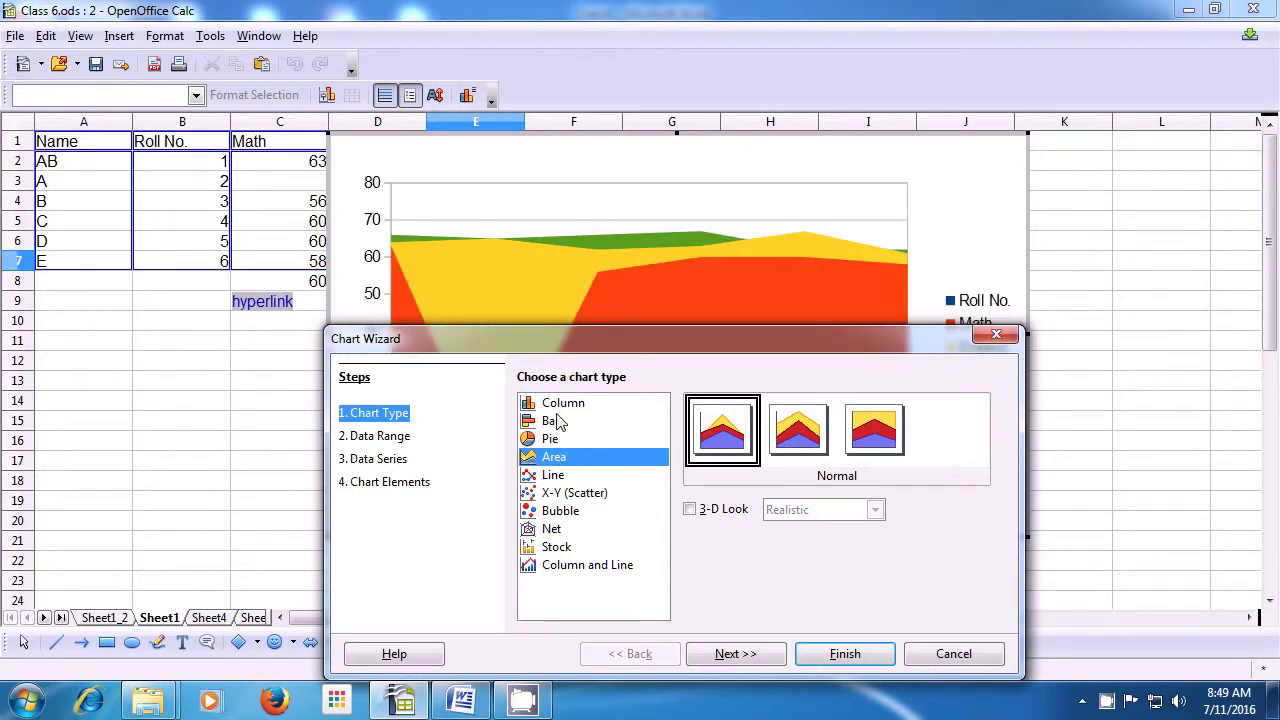
pyautogui.click(556, 475)
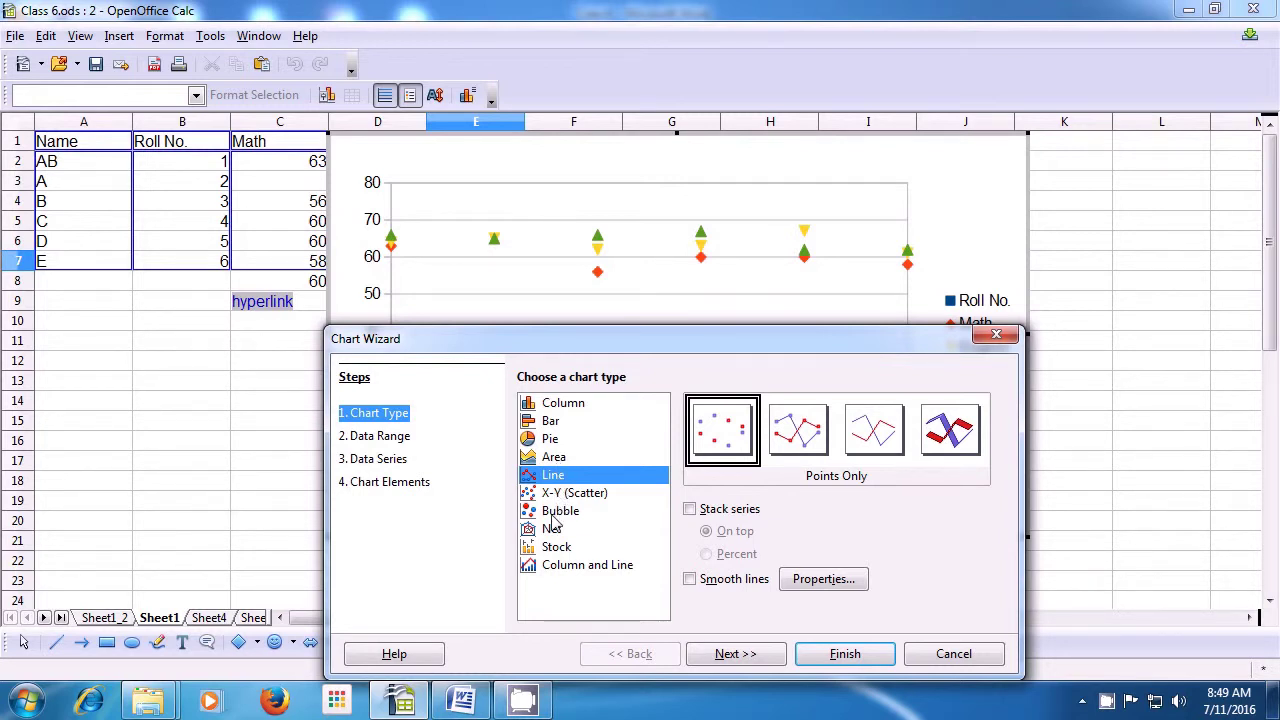
pyautogui.click(561, 570)
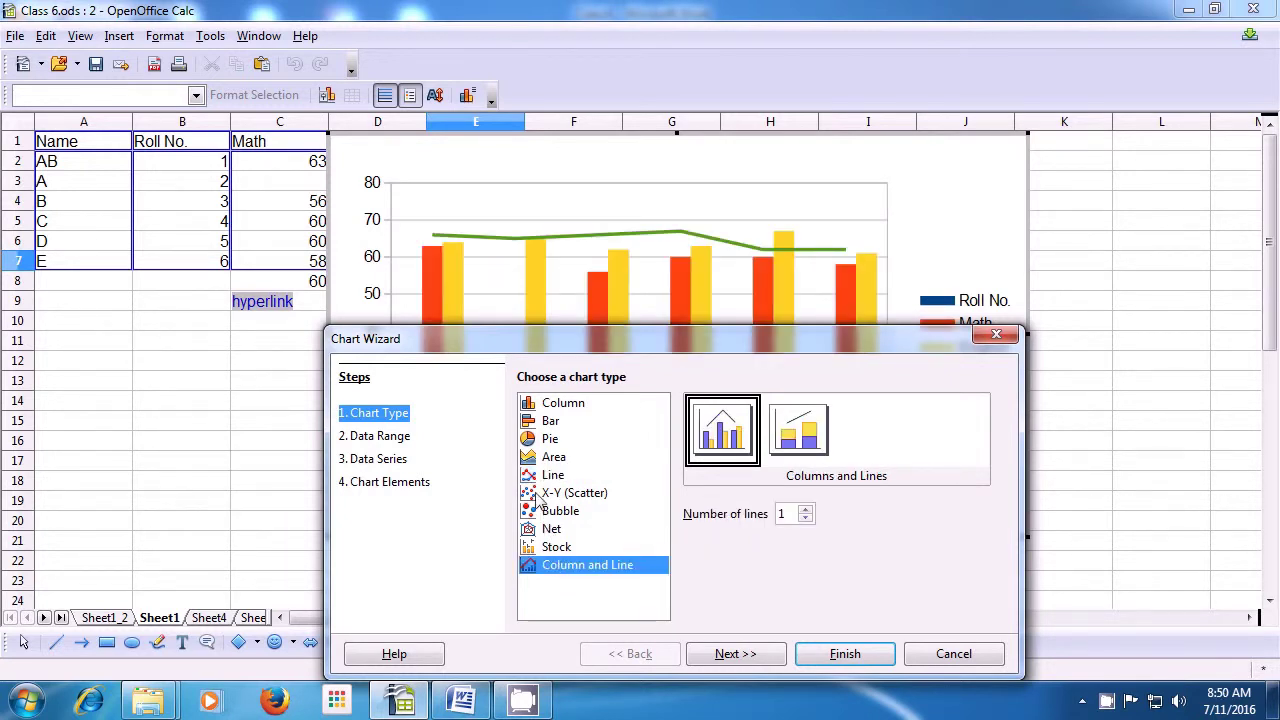
# Choose the normal Pie type and finish the chart with the default data range, data series and chart elements.
pyautogui.click(538, 443)
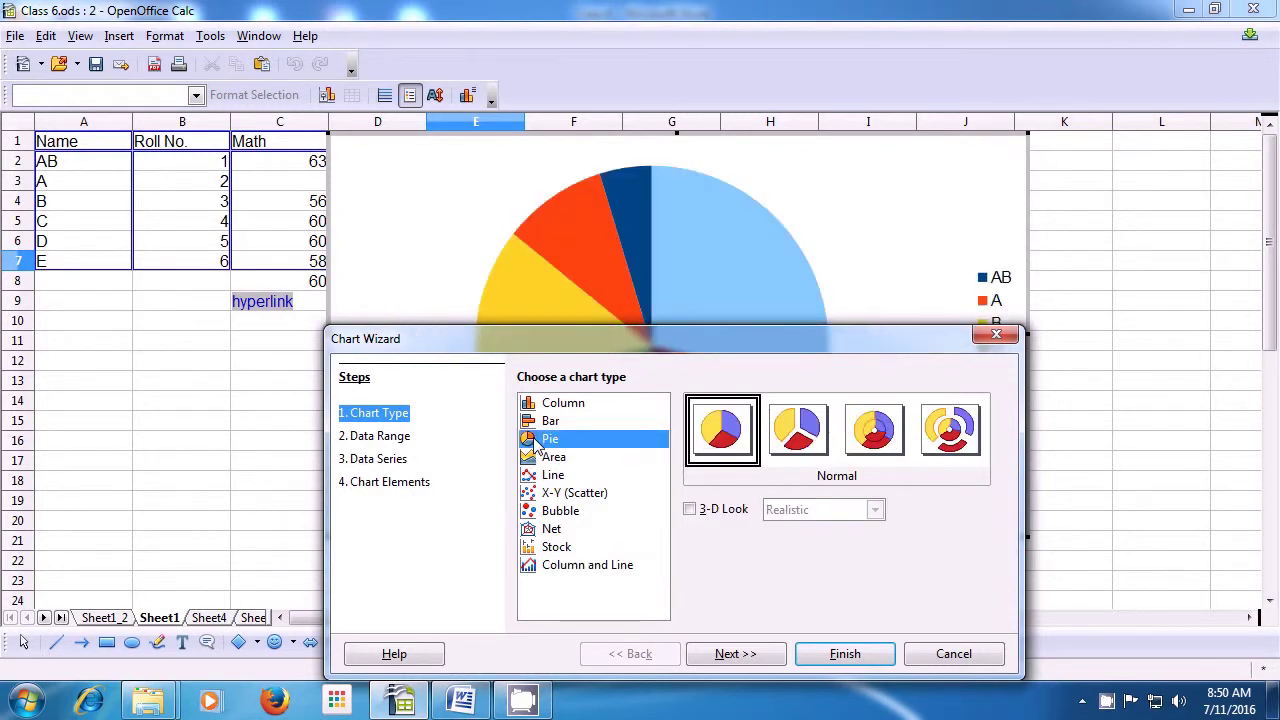
pyautogui.click(736, 654)
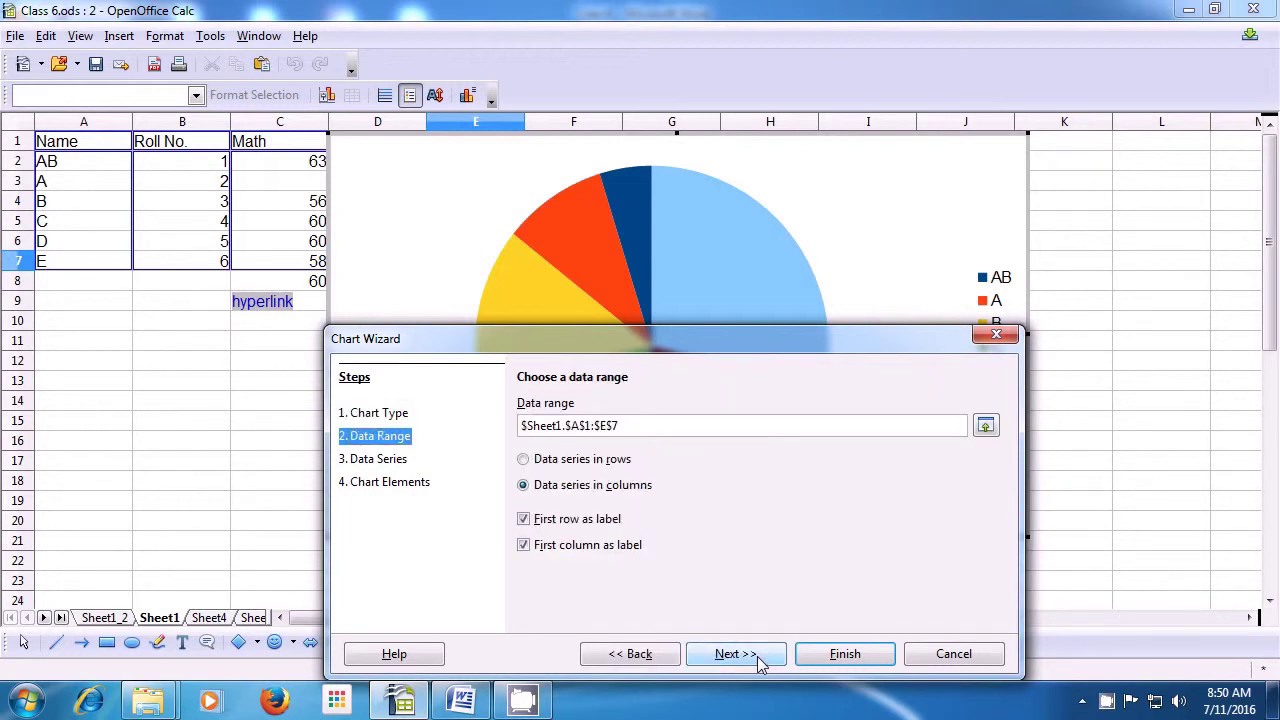
pyautogui.click(736, 654)
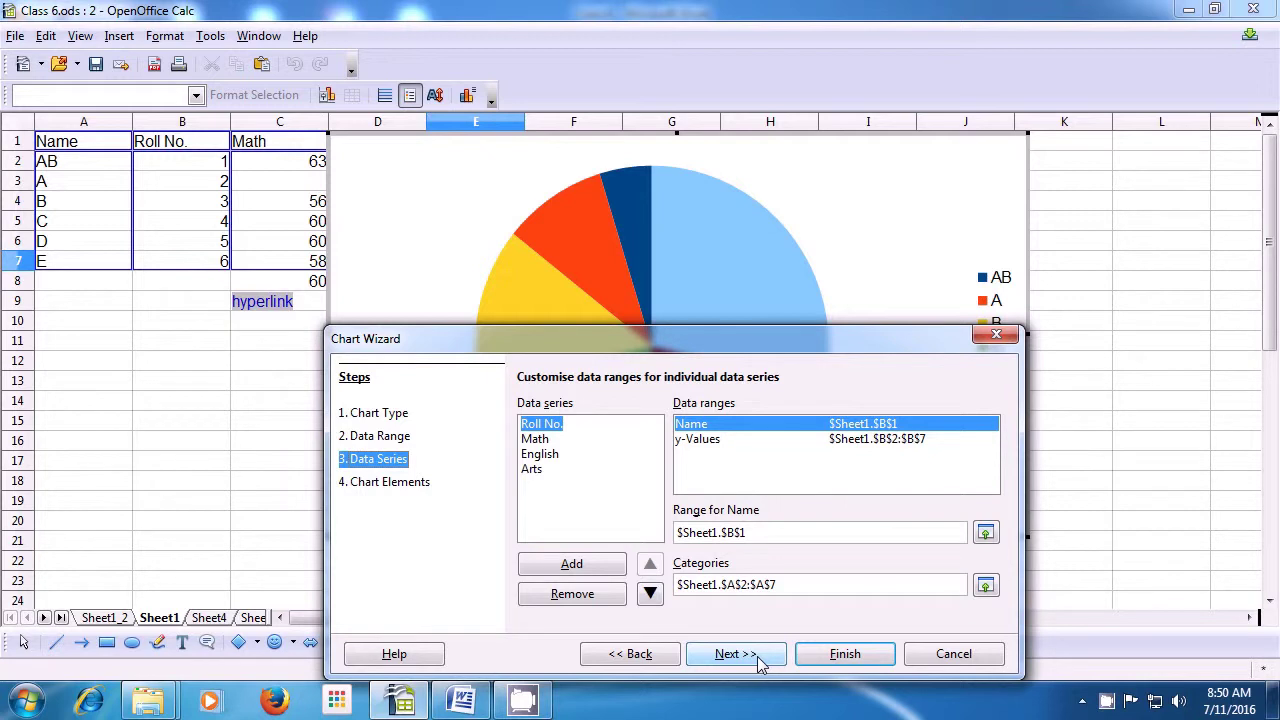
pyautogui.click(736, 654)
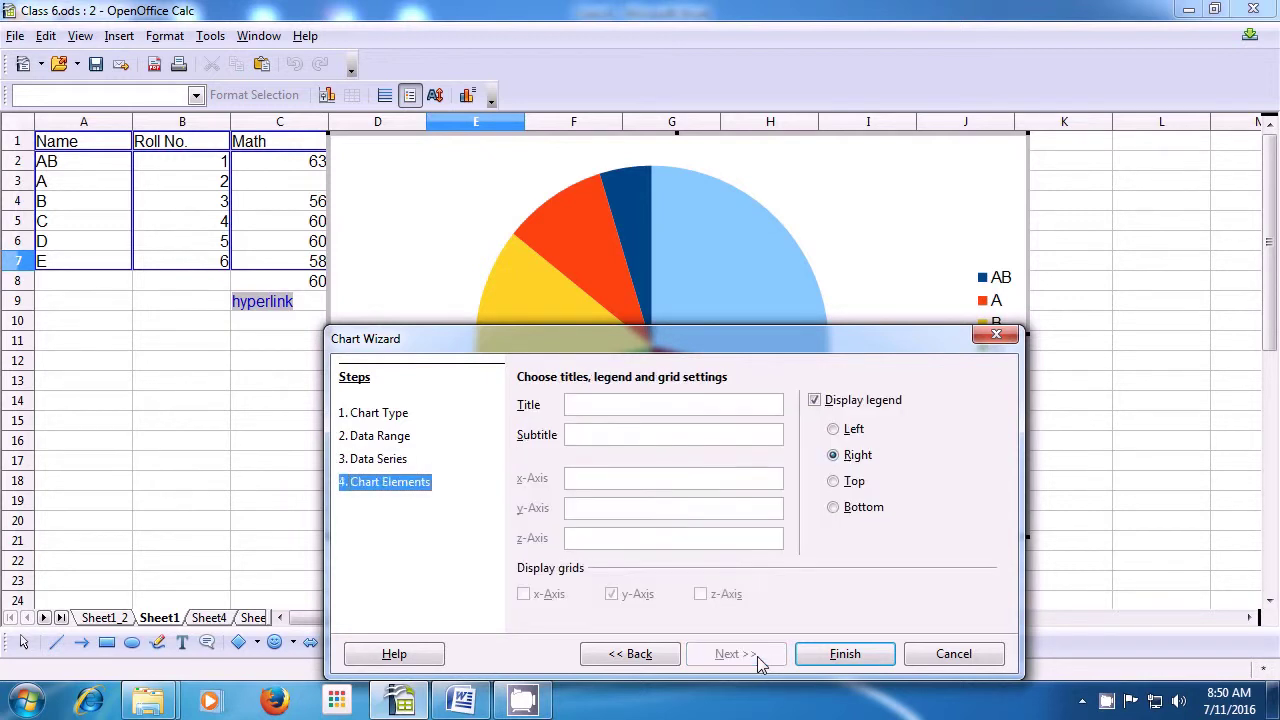
pyautogui.click(813, 655)
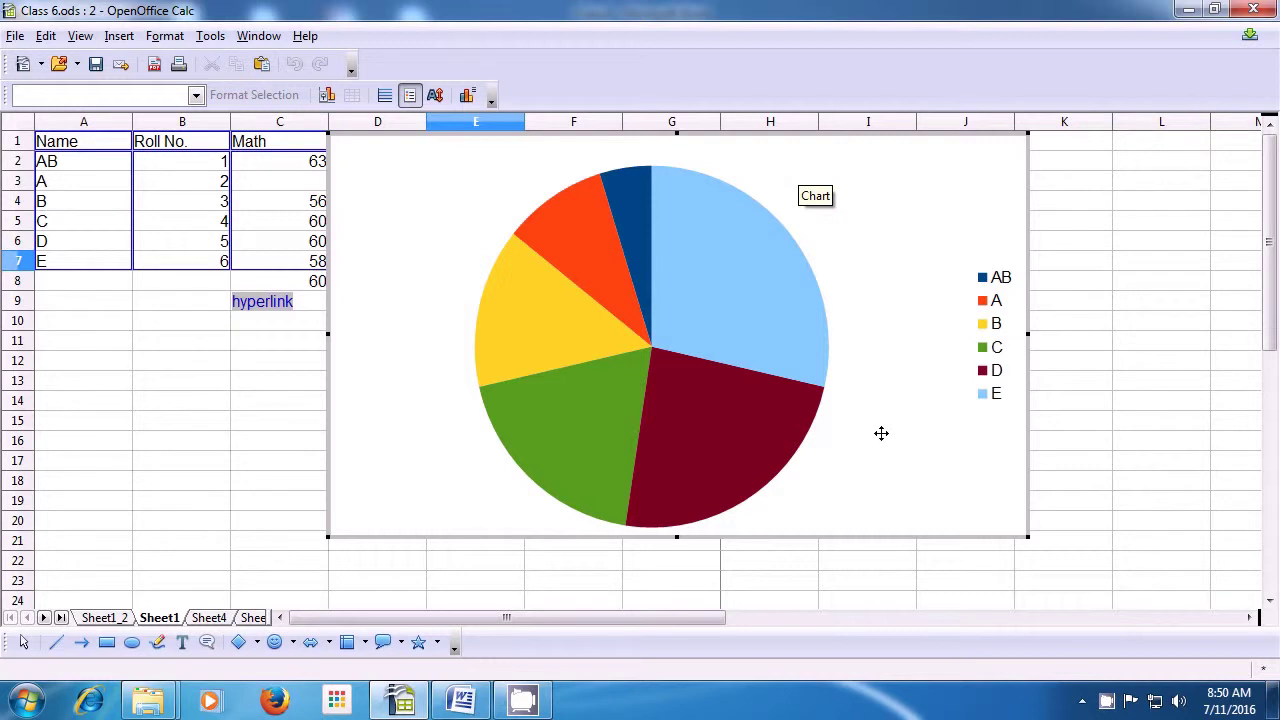
# Examine the pie chart's legend and its AB colour key against the slices.
pyautogui.click(986, 283)
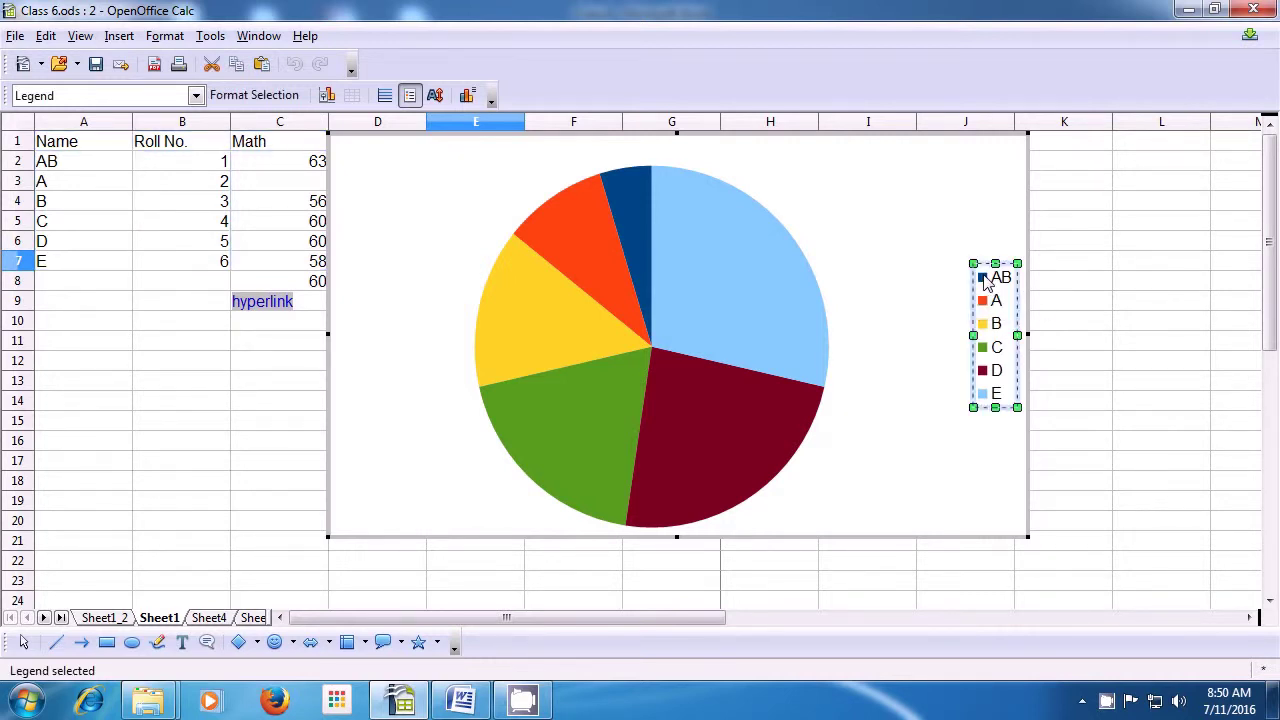
pyautogui.click(986, 281)
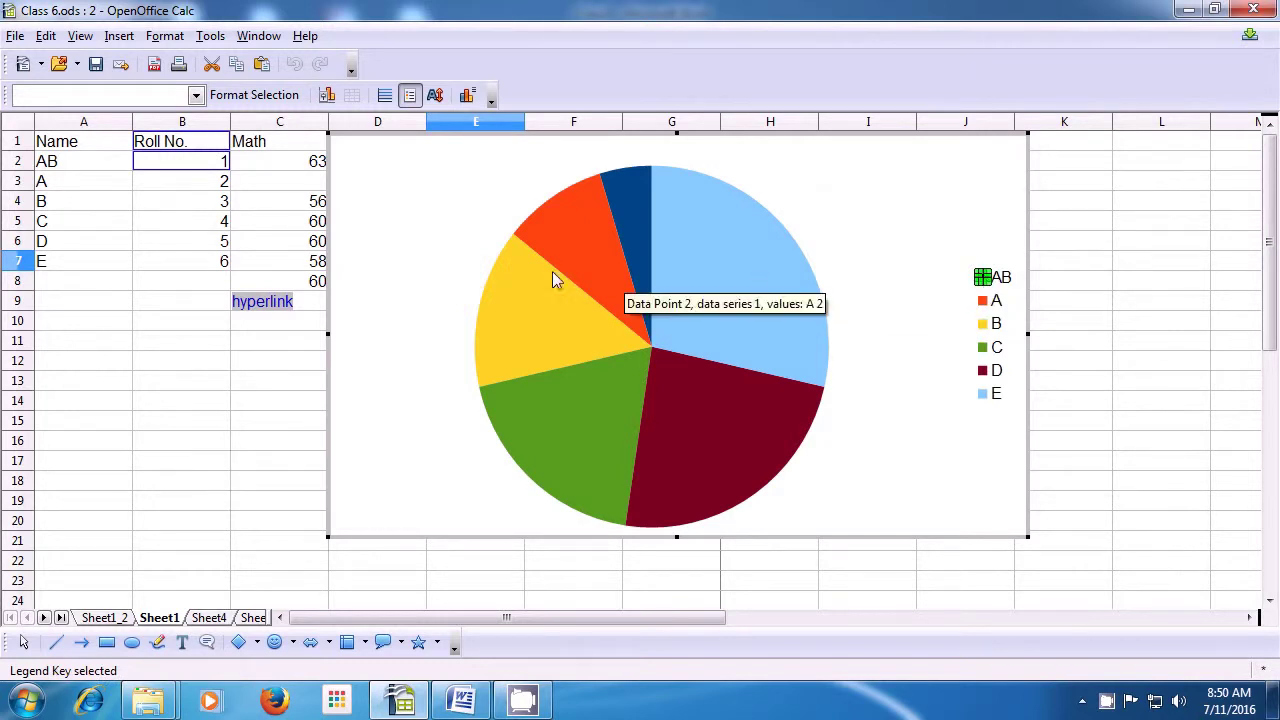
pyautogui.click(996, 302)
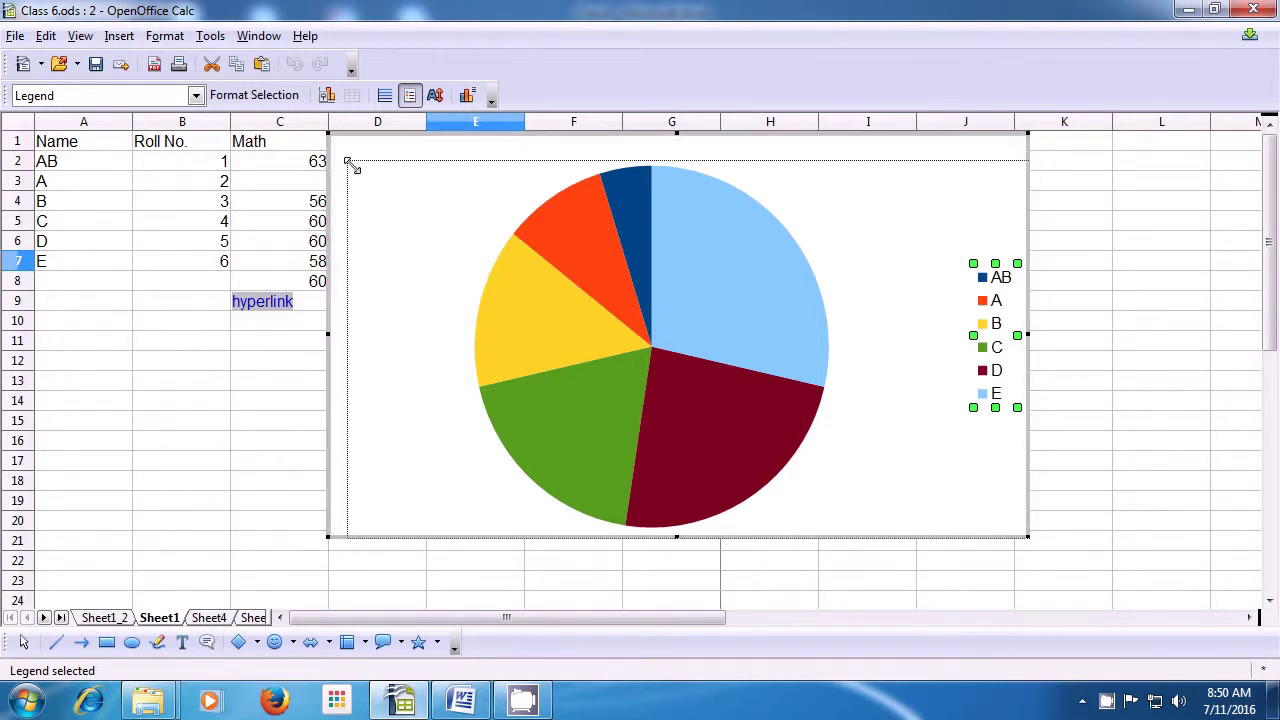
# Shrink the chart from its upper-left corner to start at column E, row 6, and shift the pie slightly within it.
pyautogui.moveTo(412, 219); pyautogui.dragTo(430, 234)
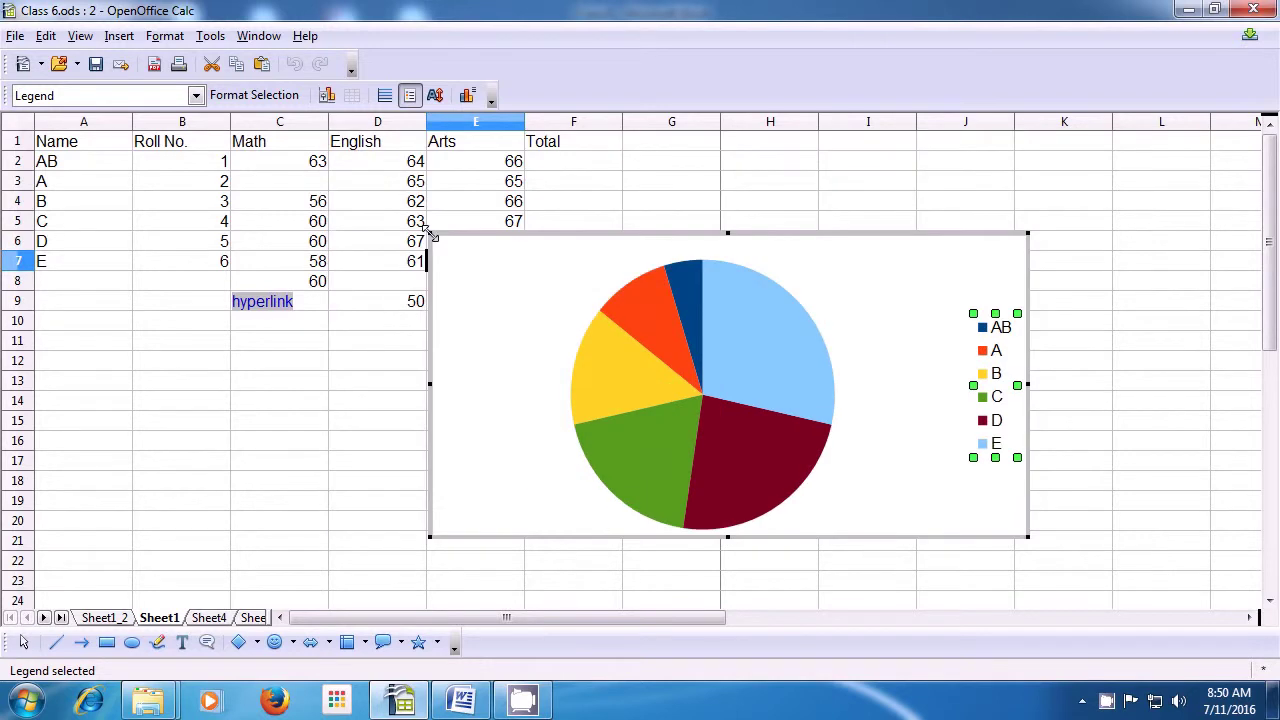
pyautogui.click(554, 297)
pyautogui.moveTo(554, 297); pyautogui.dragTo(573, 302)
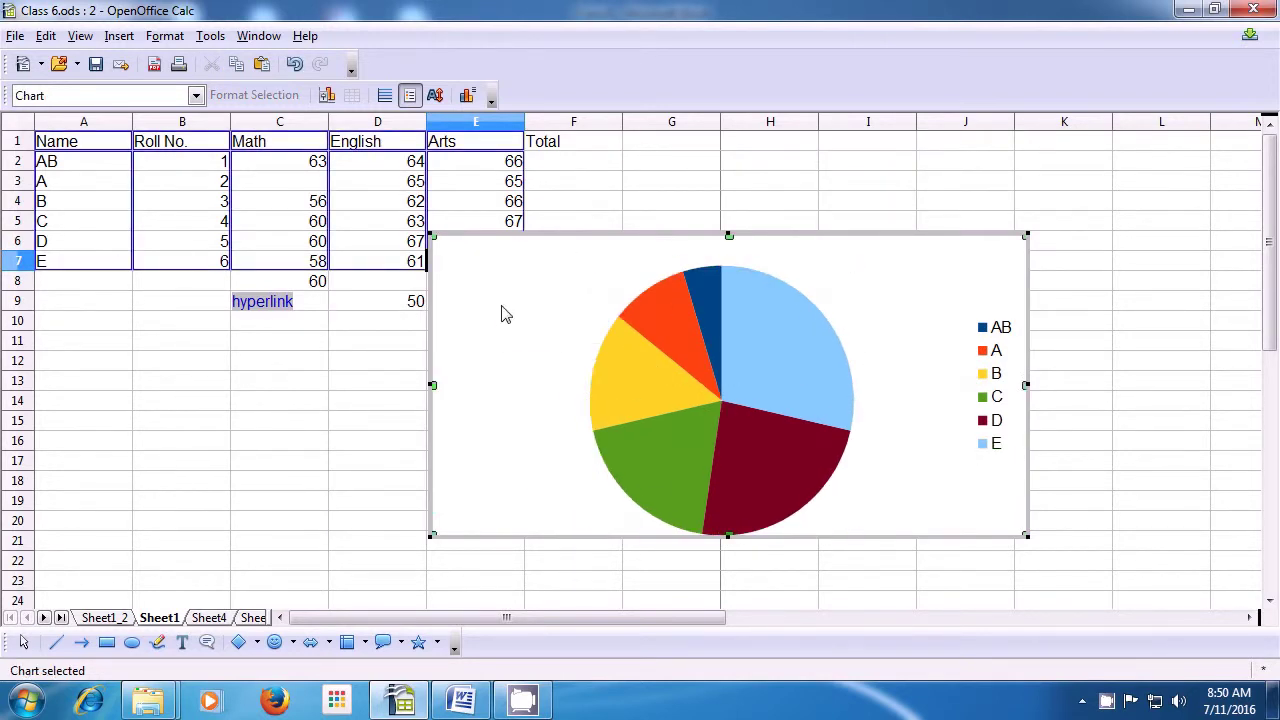
pyautogui.click(513, 345)
pyautogui.click(634, 342)
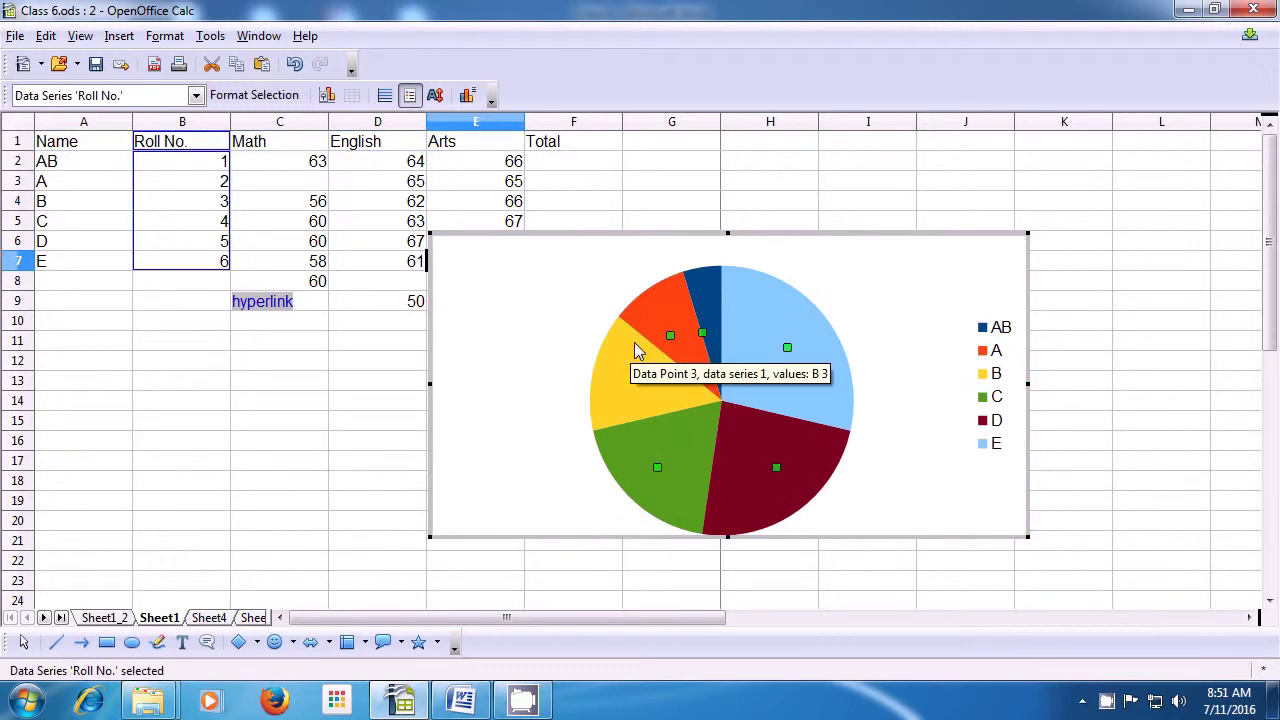
# Leave chart editing and move the whole pie chart below the marks table.
pyautogui.click(786, 199)
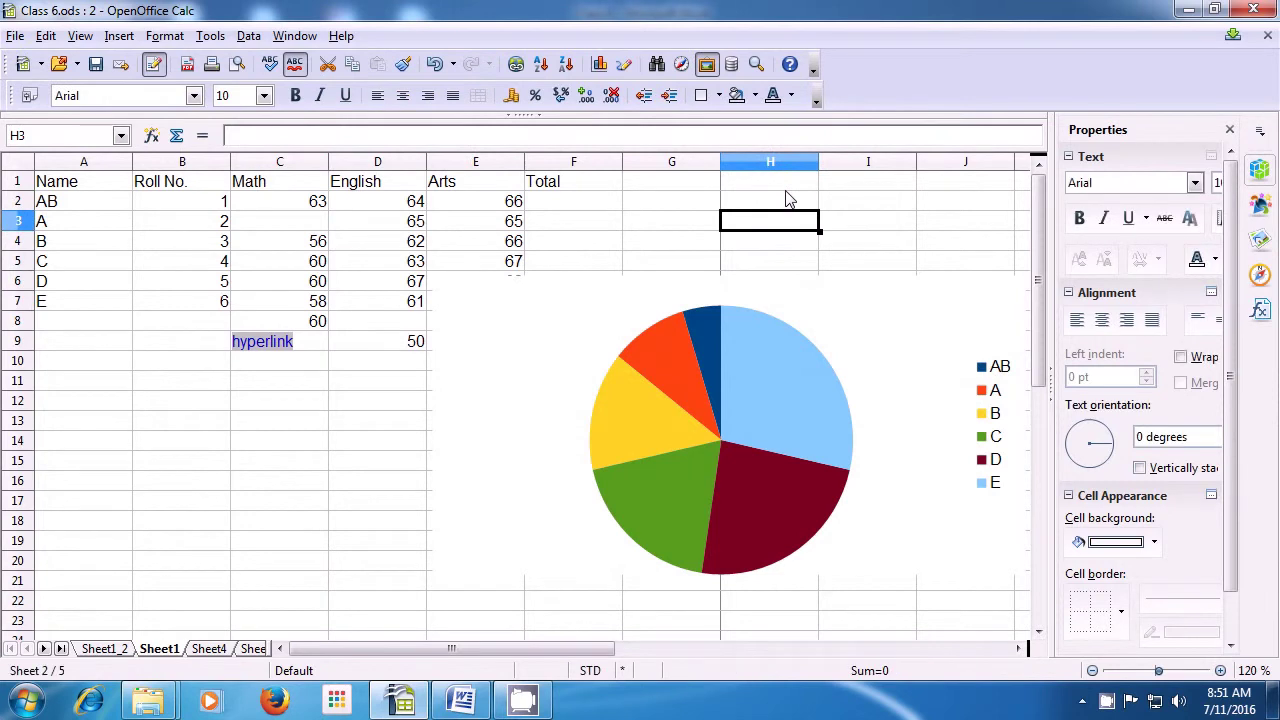
pyautogui.click(675, 290)
pyautogui.moveTo(675, 290); pyautogui.dragTo(548, 340)
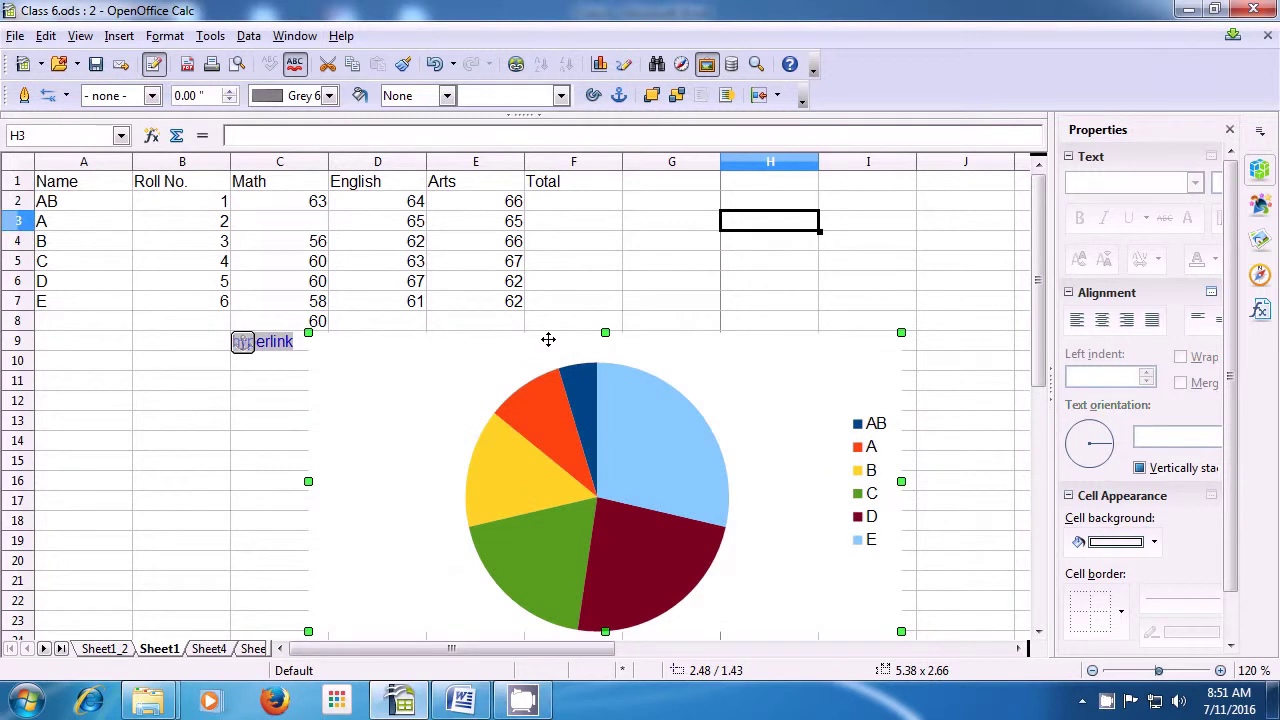
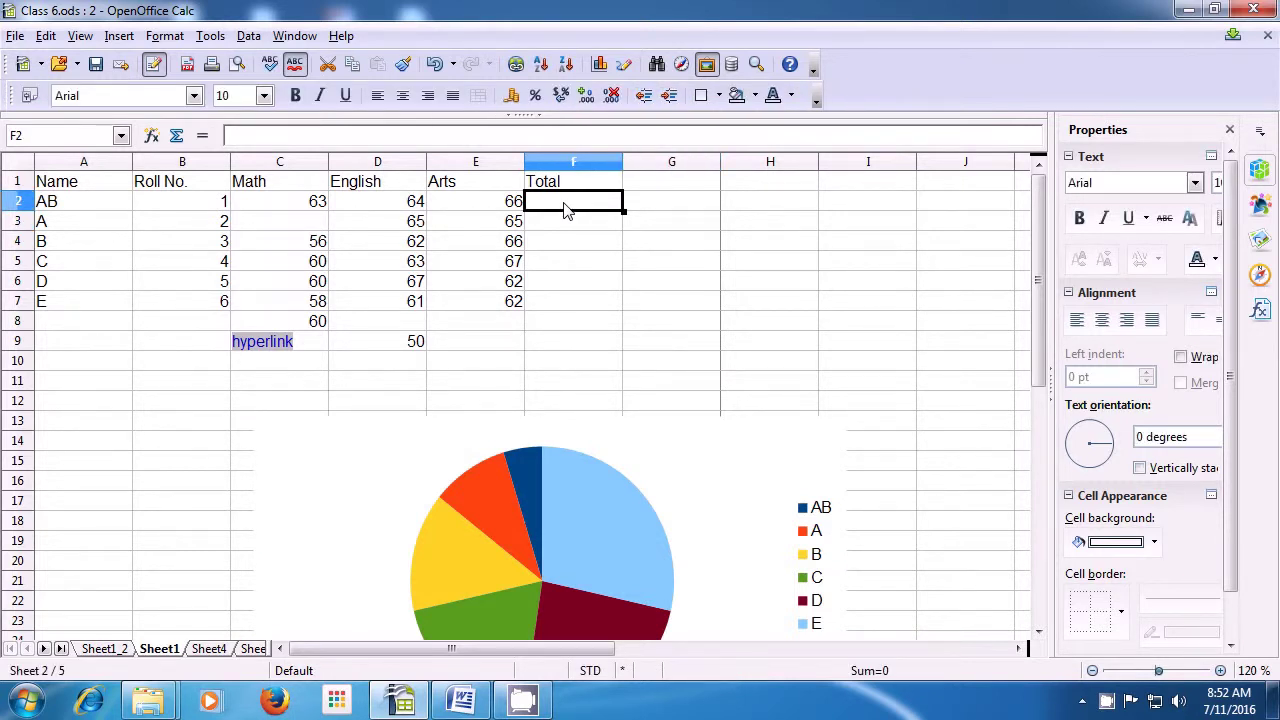
# Total the first student's marks in cell F2 with =SUM(C2:E2) and fill the formula down to F7.
pyautogui.write('=')
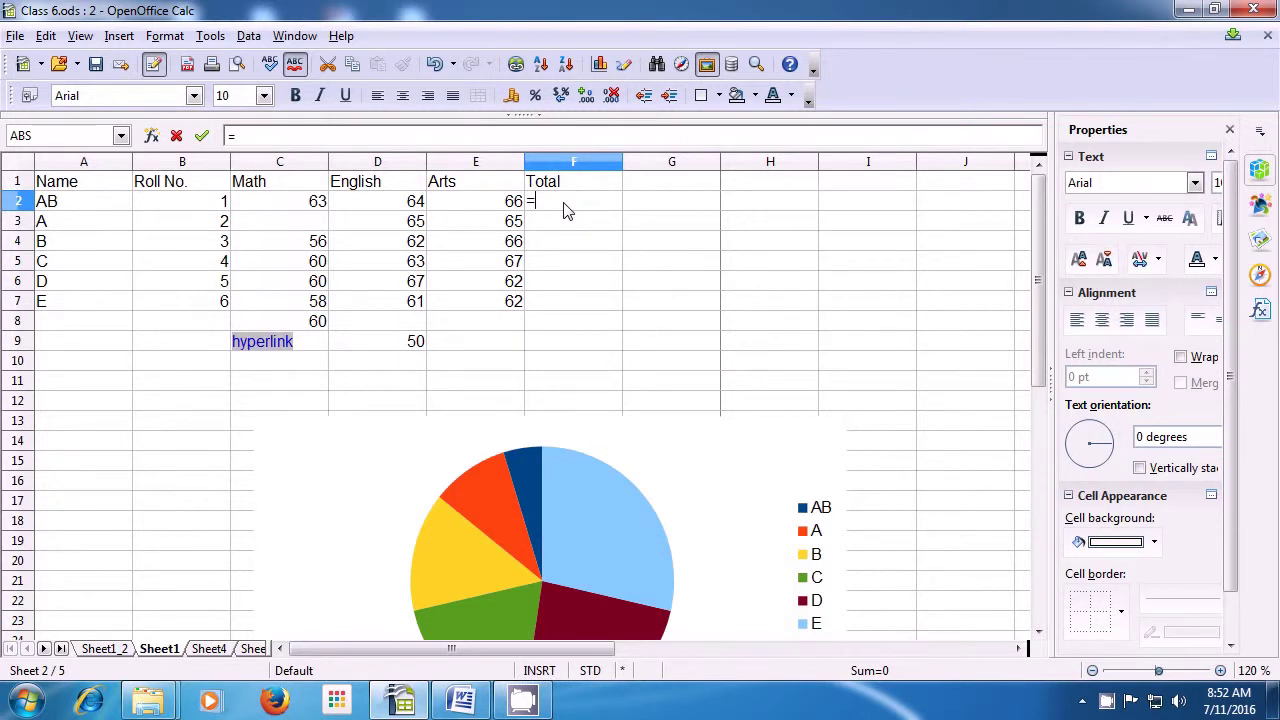
pyautogui.write('sum')
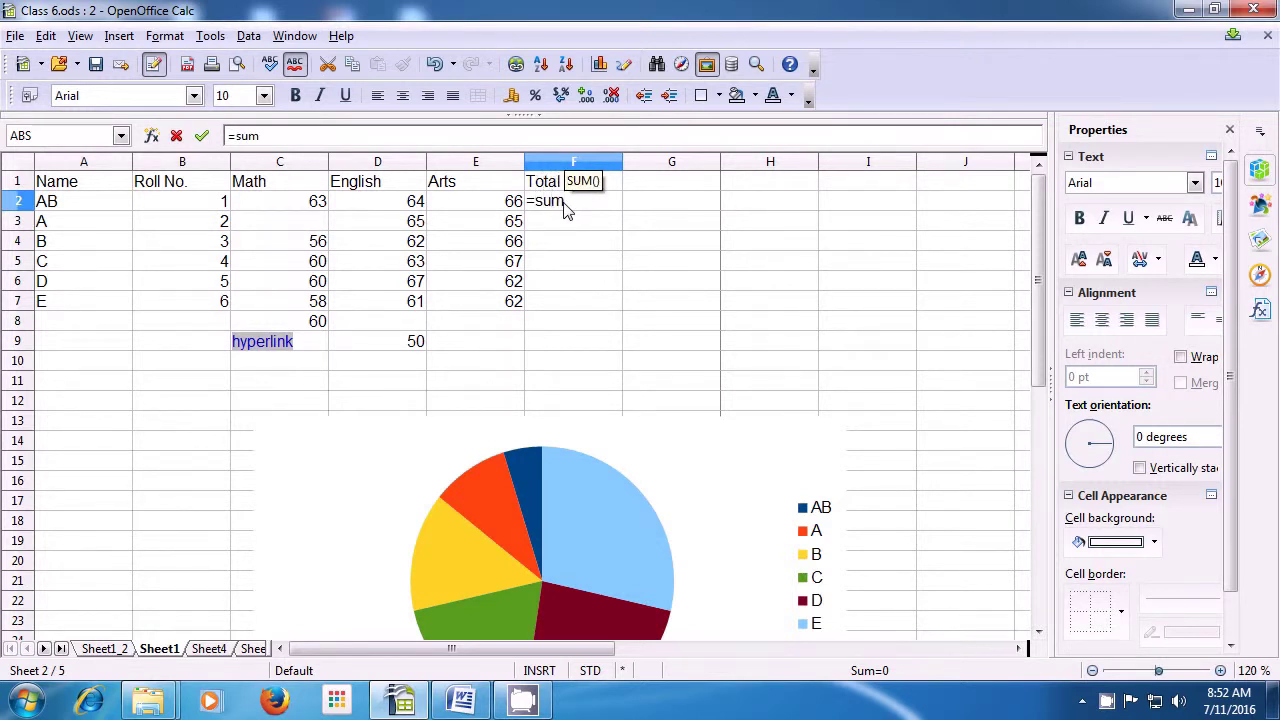
pyautogui.write('(')
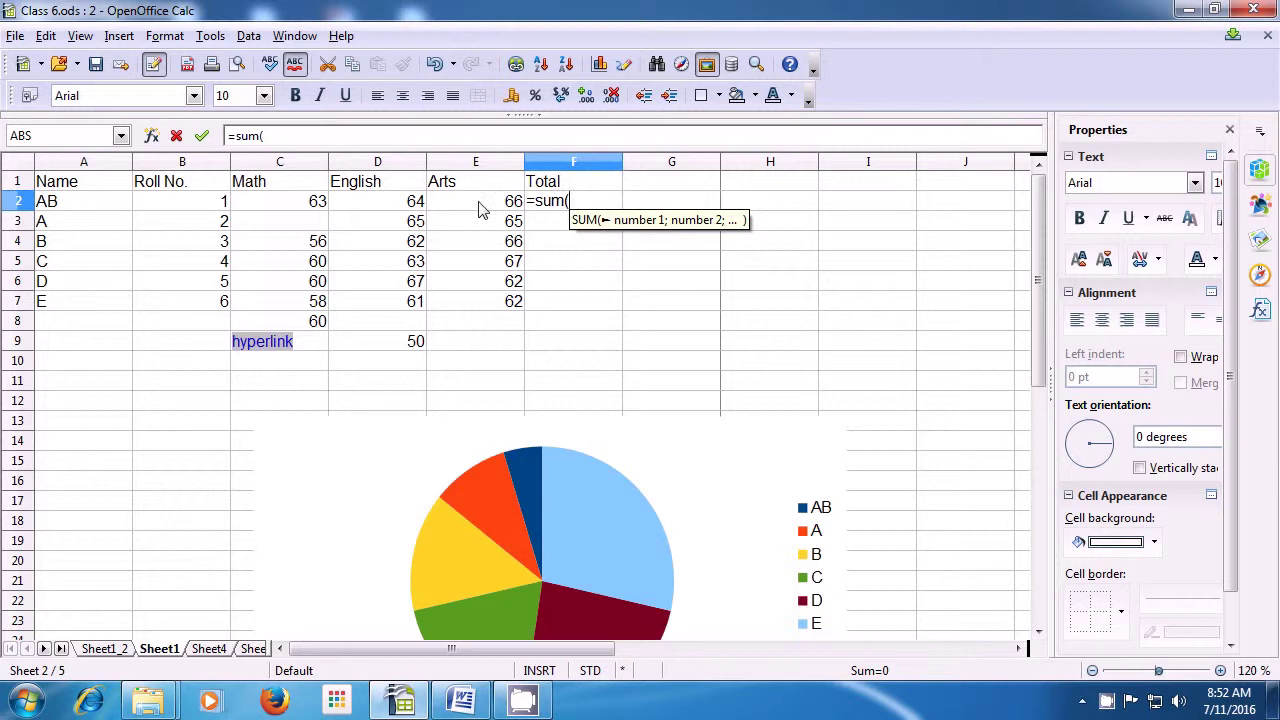
pyautogui.click(301, 203)
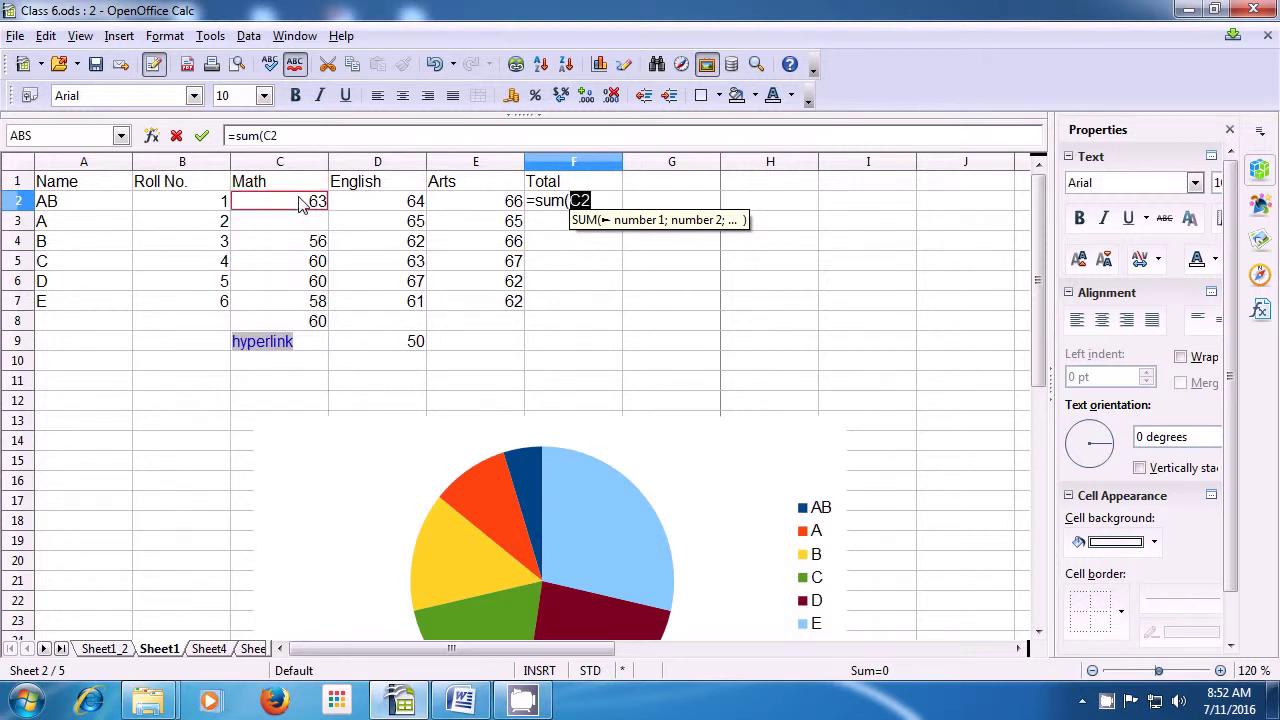
pyautogui.moveTo(301, 203); pyautogui.dragTo(450, 210)
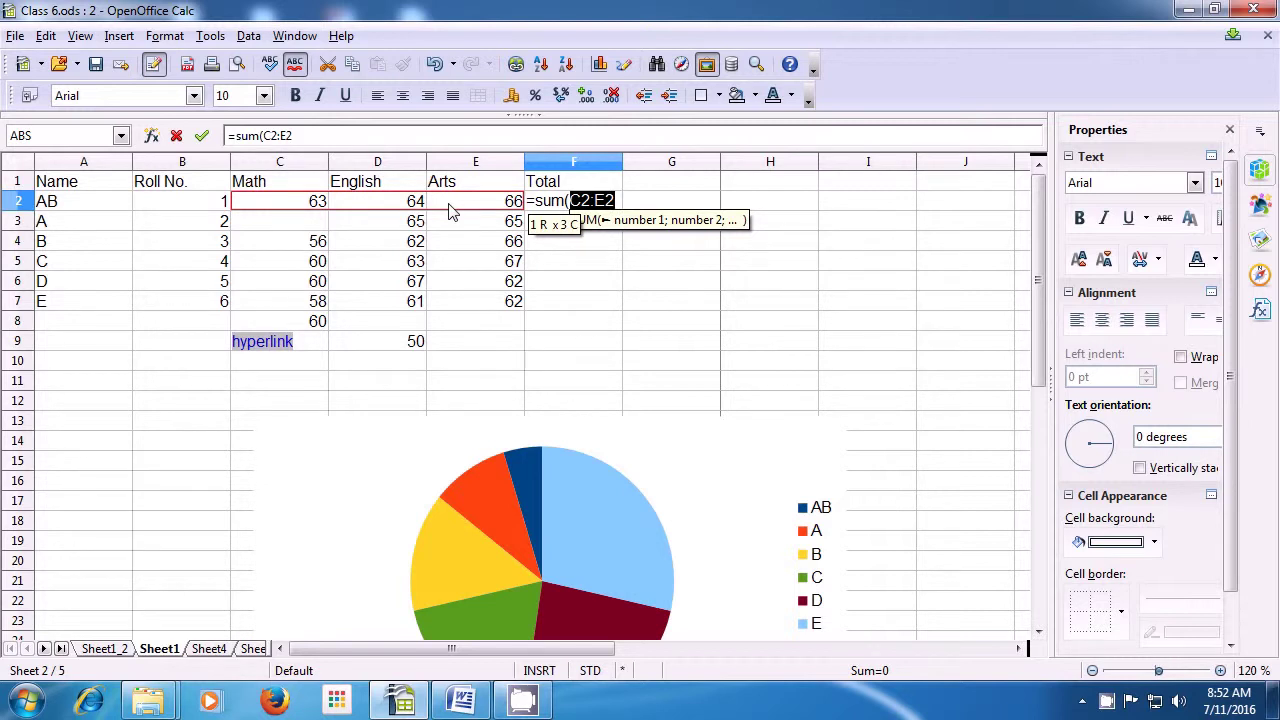
pyautogui.write(')')
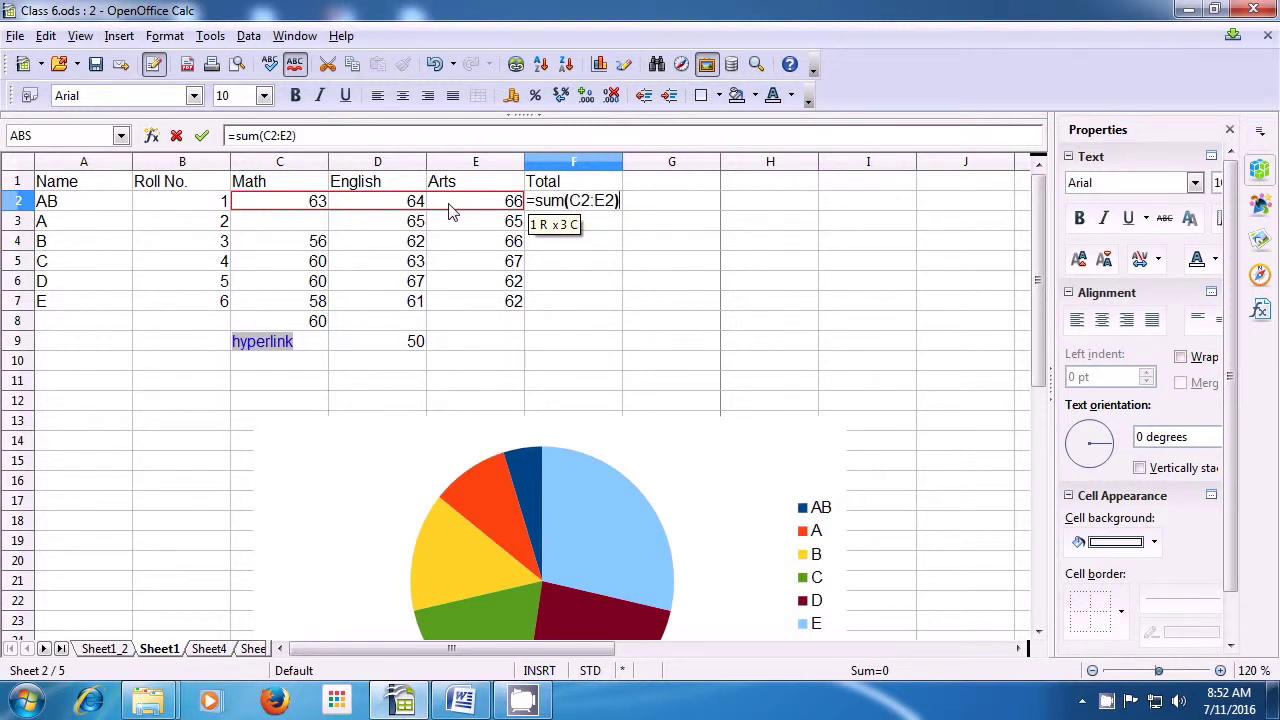
pyautogui.press('Return')
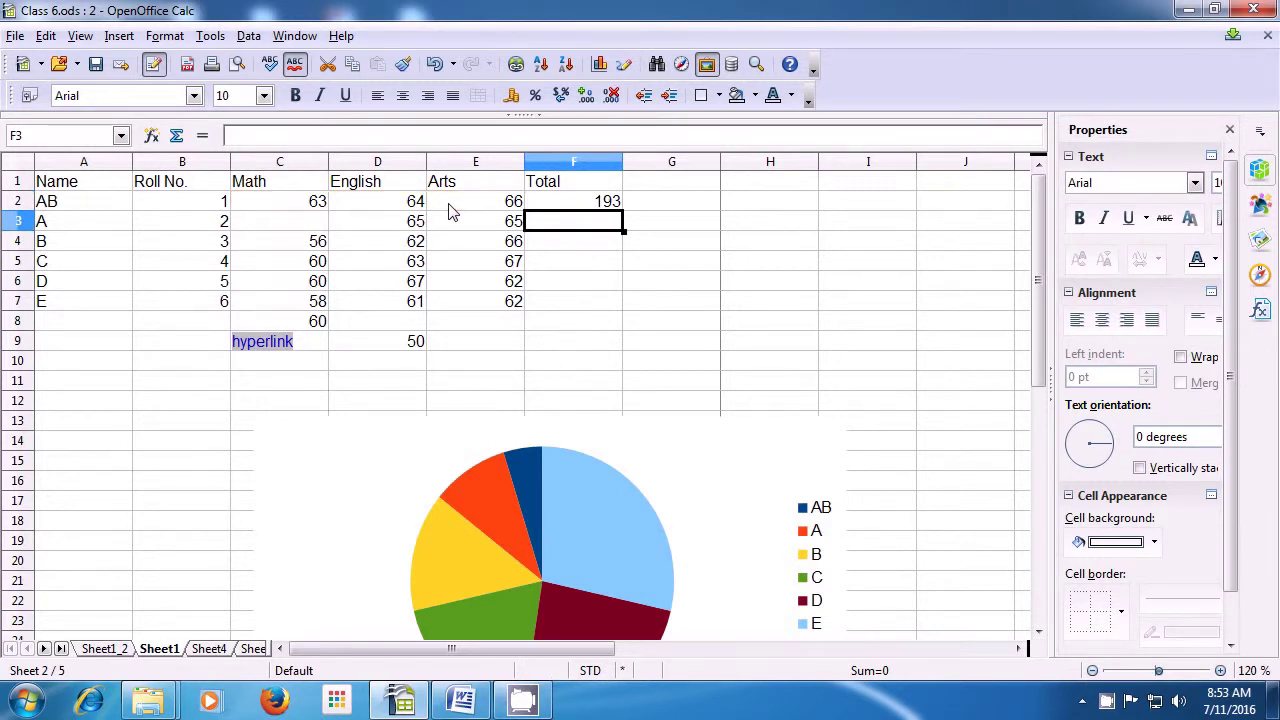
pyautogui.click(566, 205)
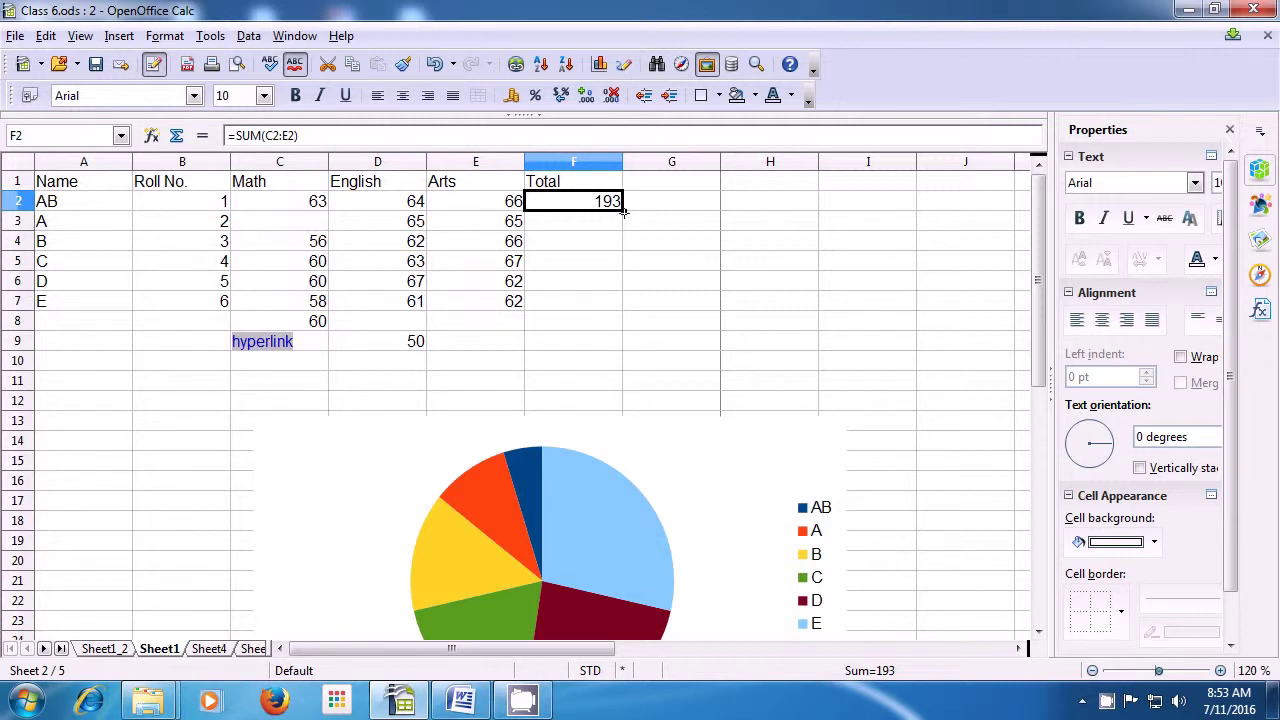
pyautogui.moveTo(622, 211); pyautogui.dragTo(621, 307)
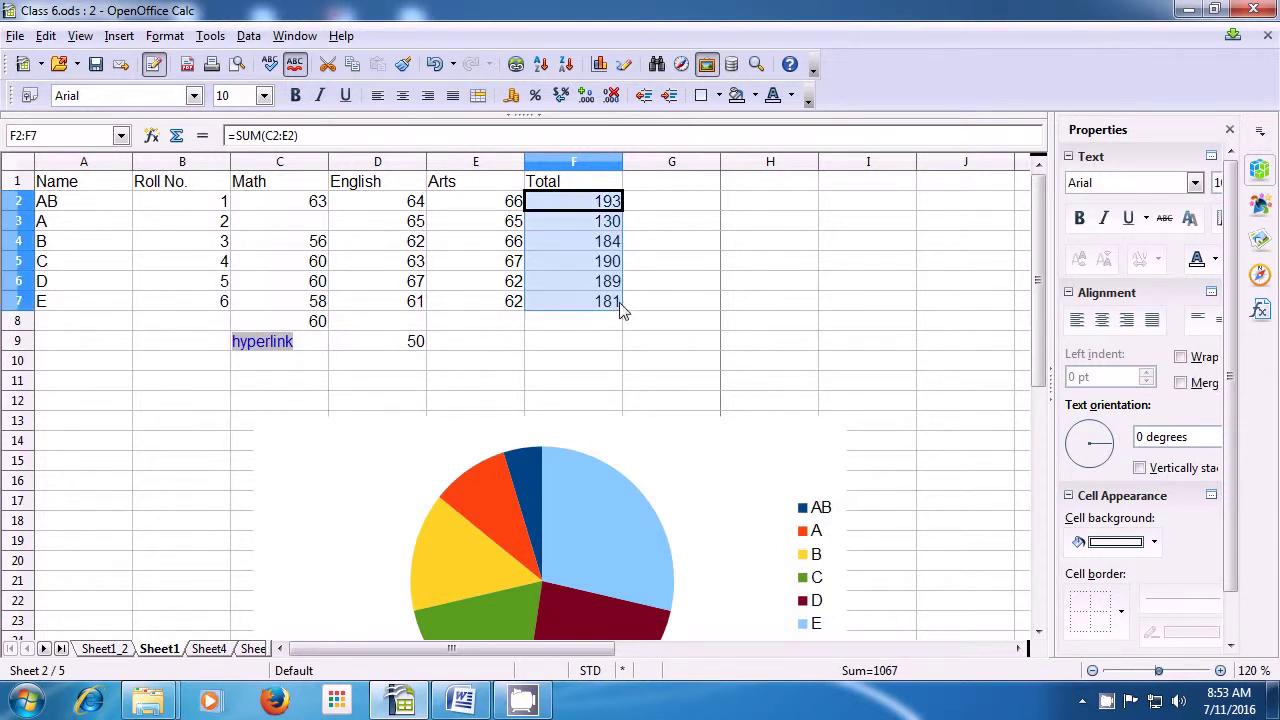
# Enter the heading IF in cell G1, beside the Total column.
pyautogui.click(665, 188)
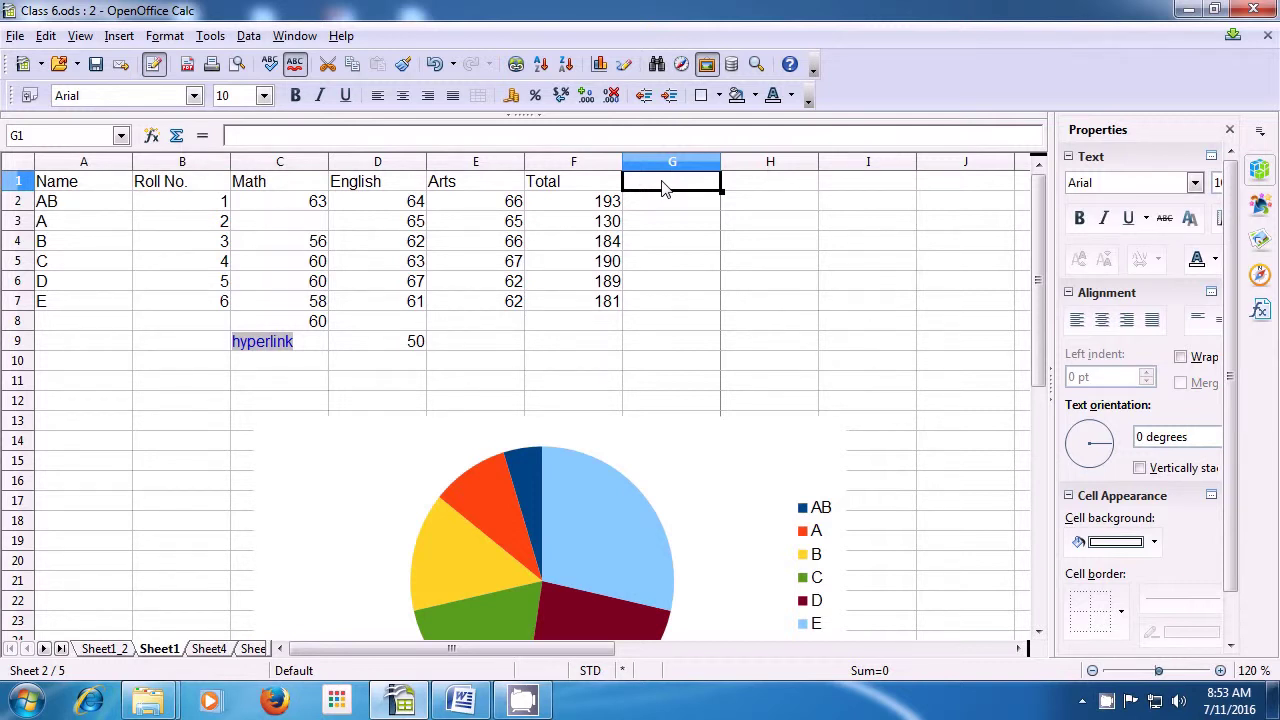
pyautogui.write('IF')
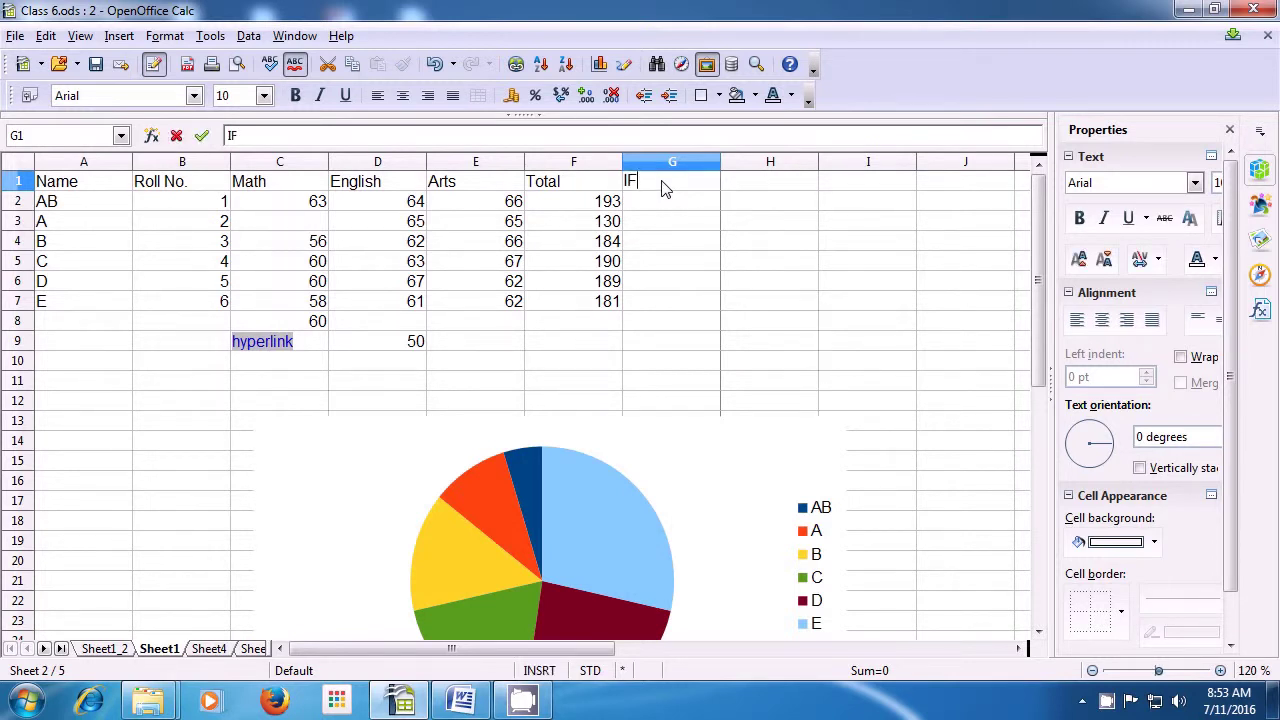
pyautogui.press('Return')
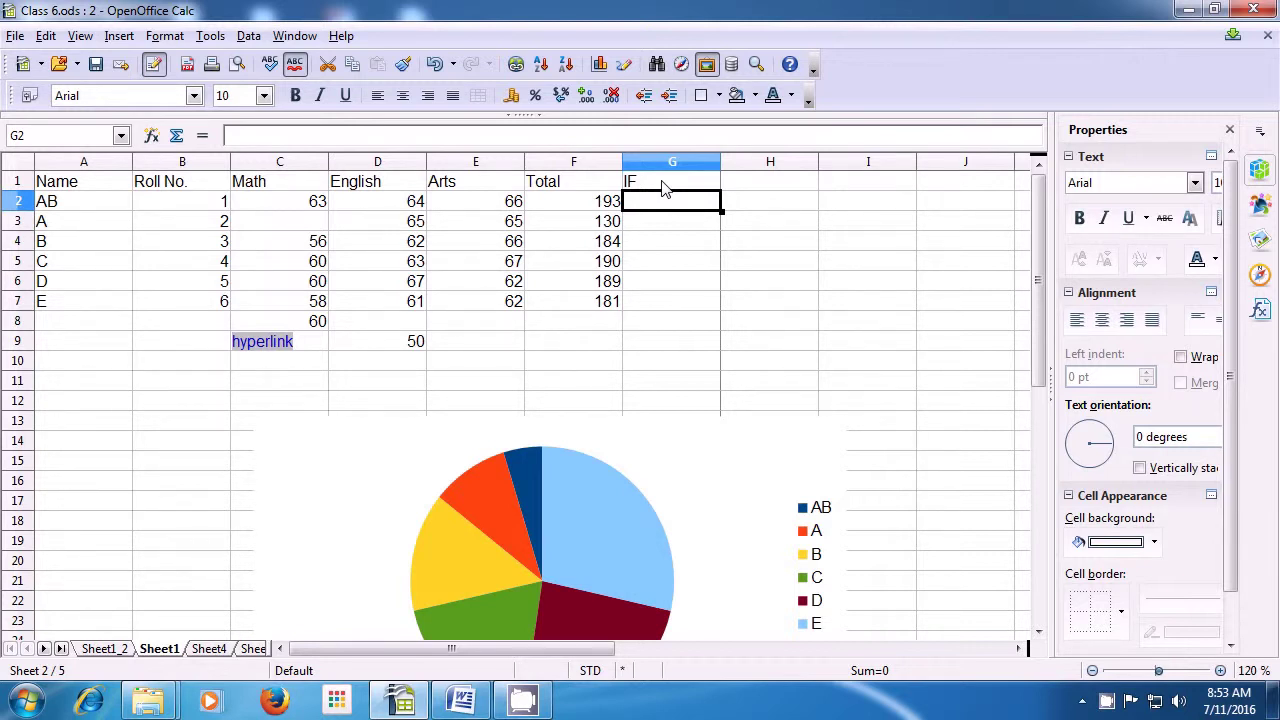
# Enter =IF(F2>185;"pass";"fail") in cell G2 to grade the first student's total.
pyautogui.write('=')
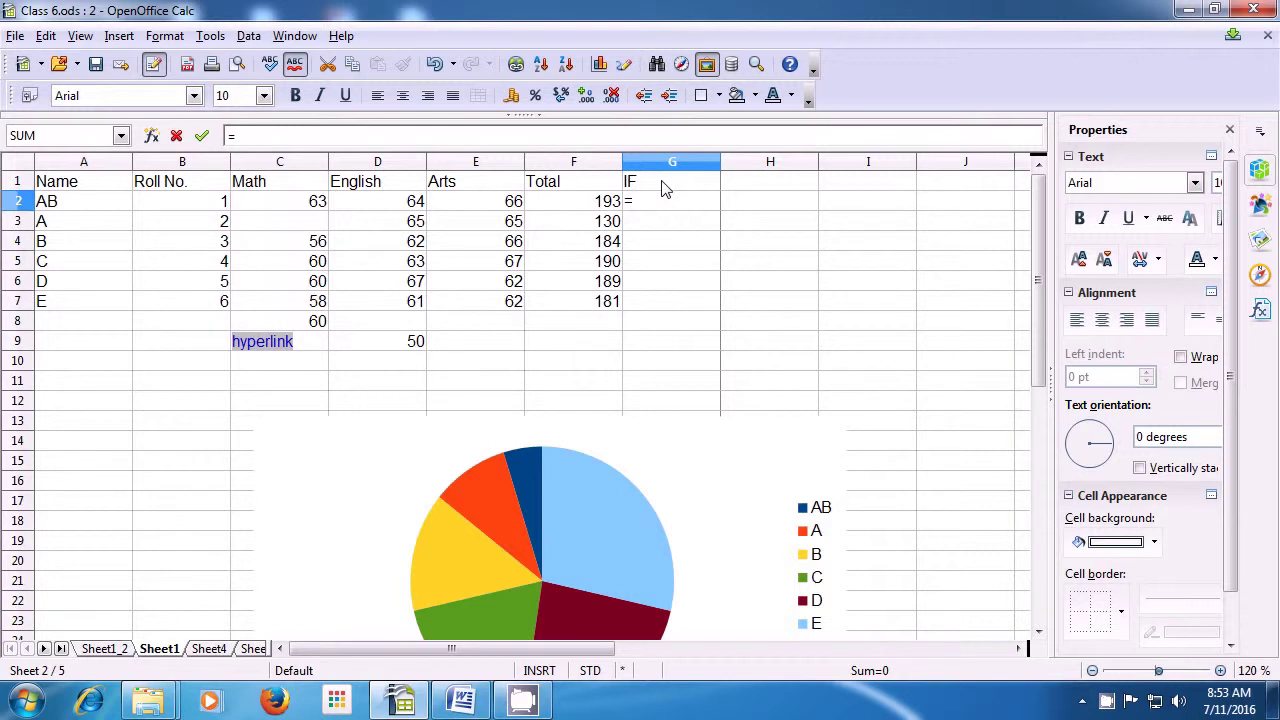
pyautogui.write('if(')
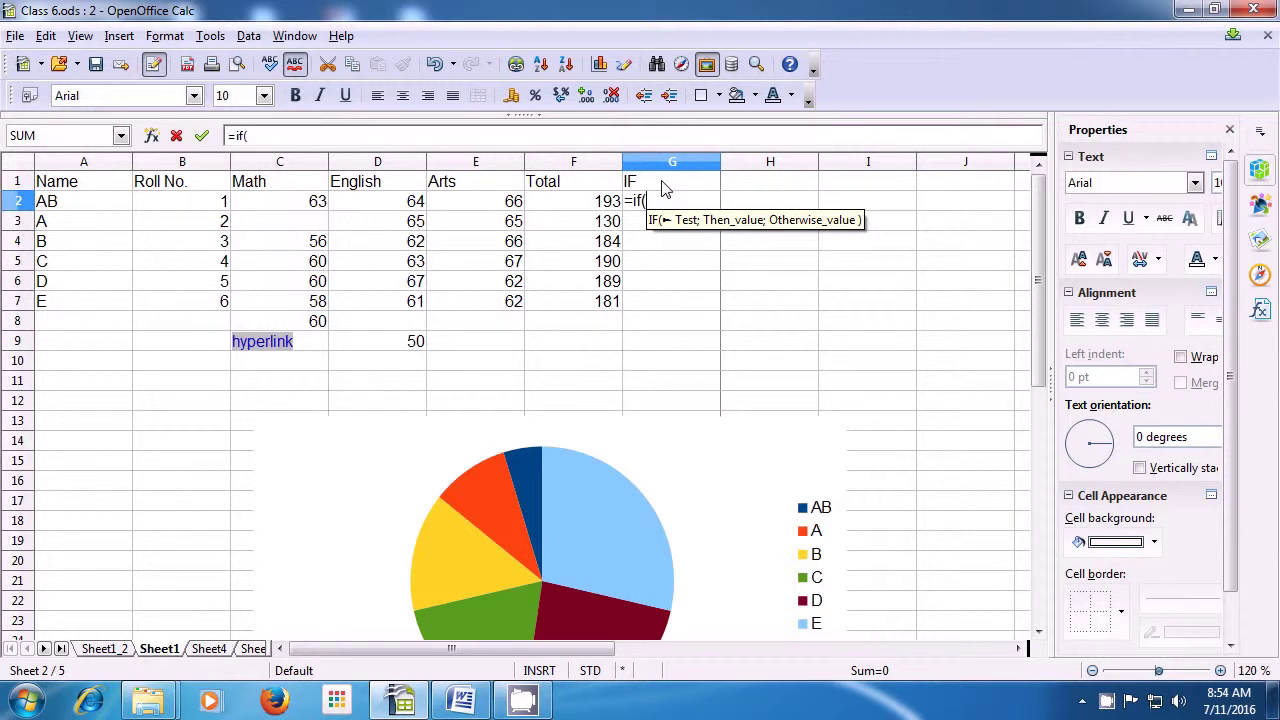
pyautogui.press('Left')
pyautogui.write('>')
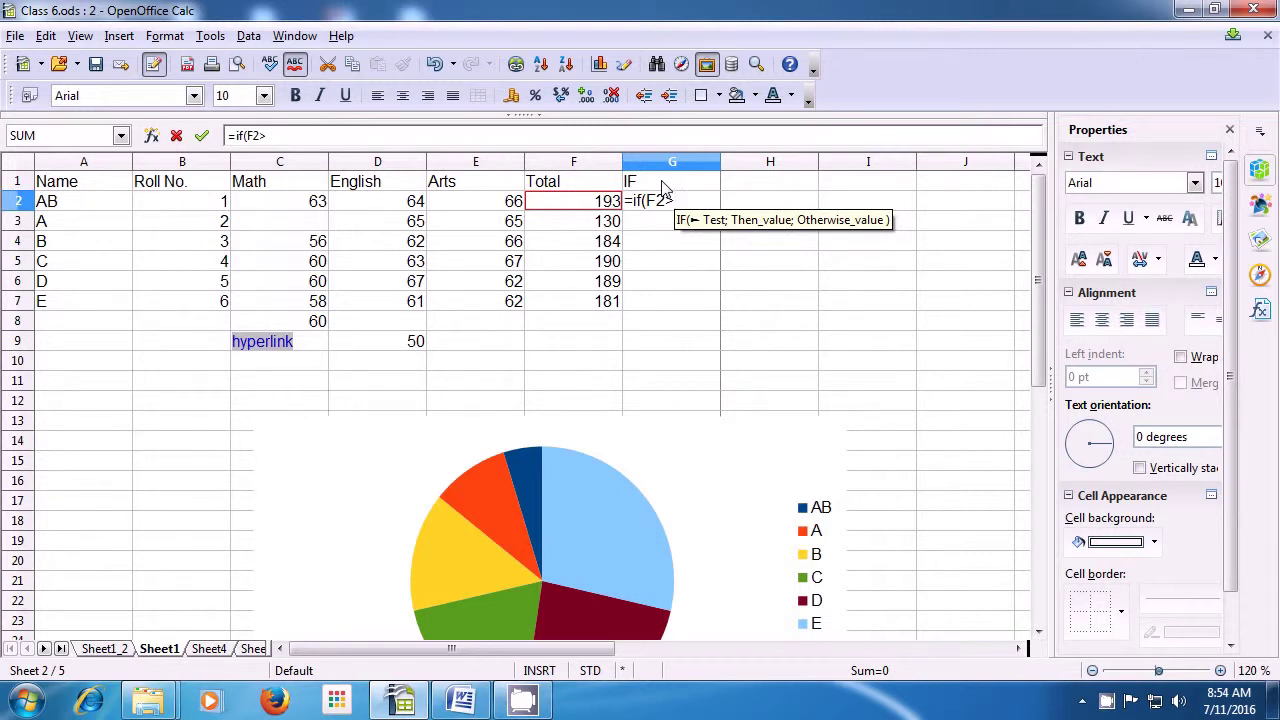
pyautogui.write('1')
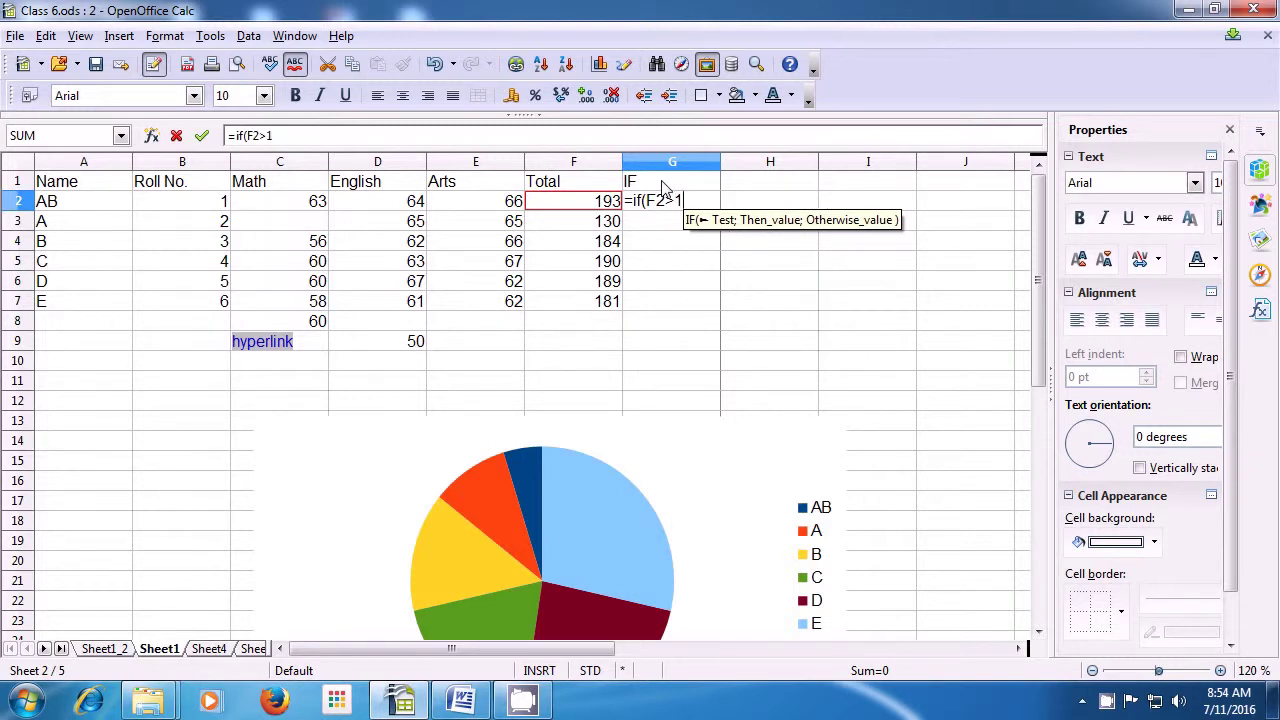
pyautogui.write('85')
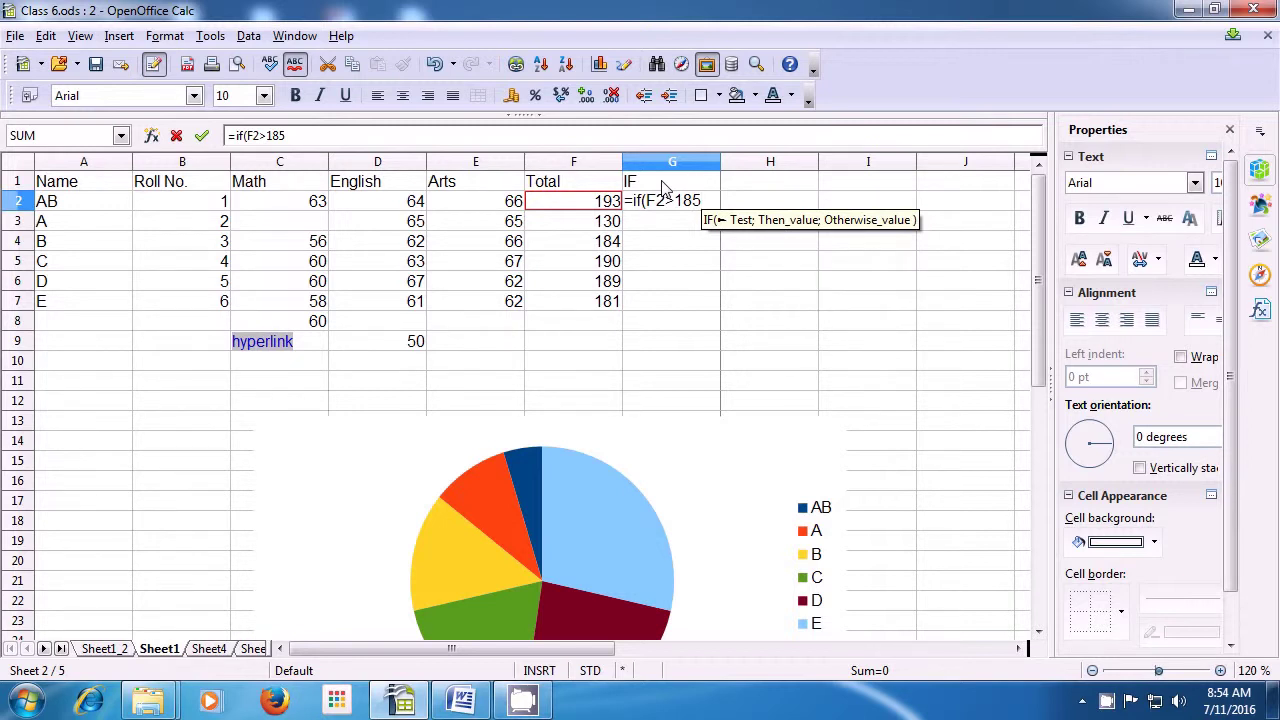
pyautogui.write(';')
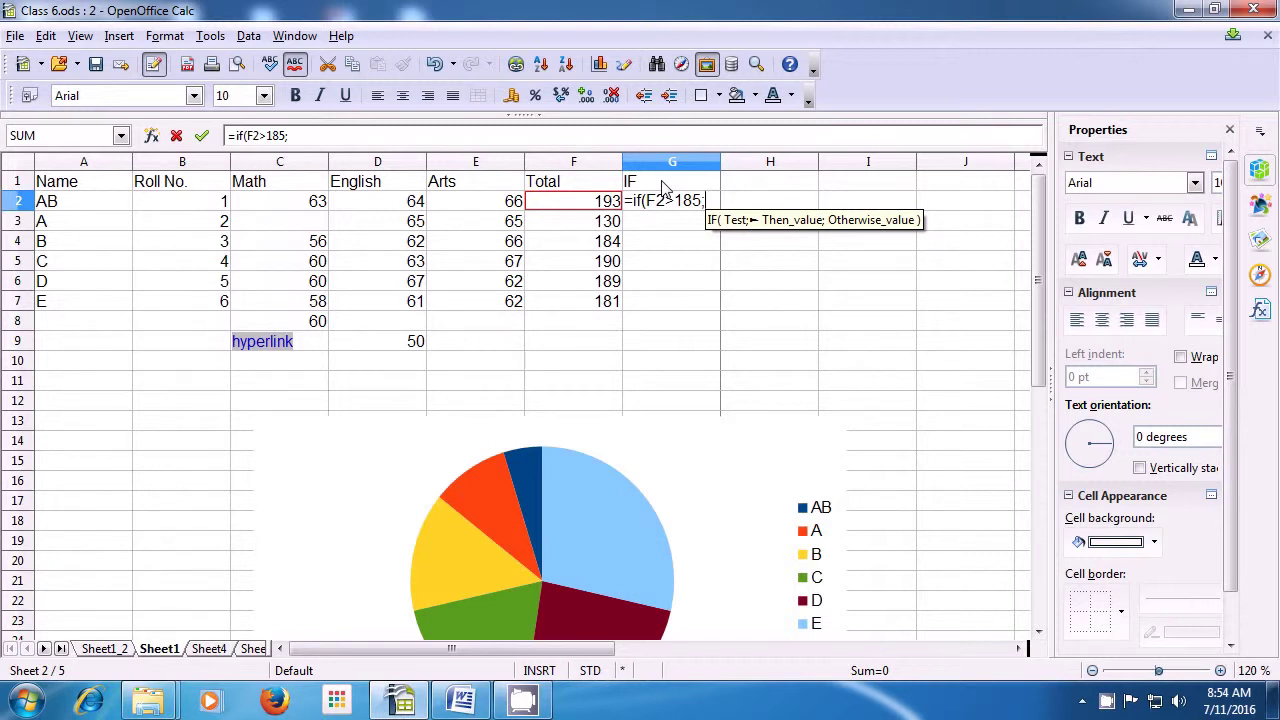
pyautogui.write('"')
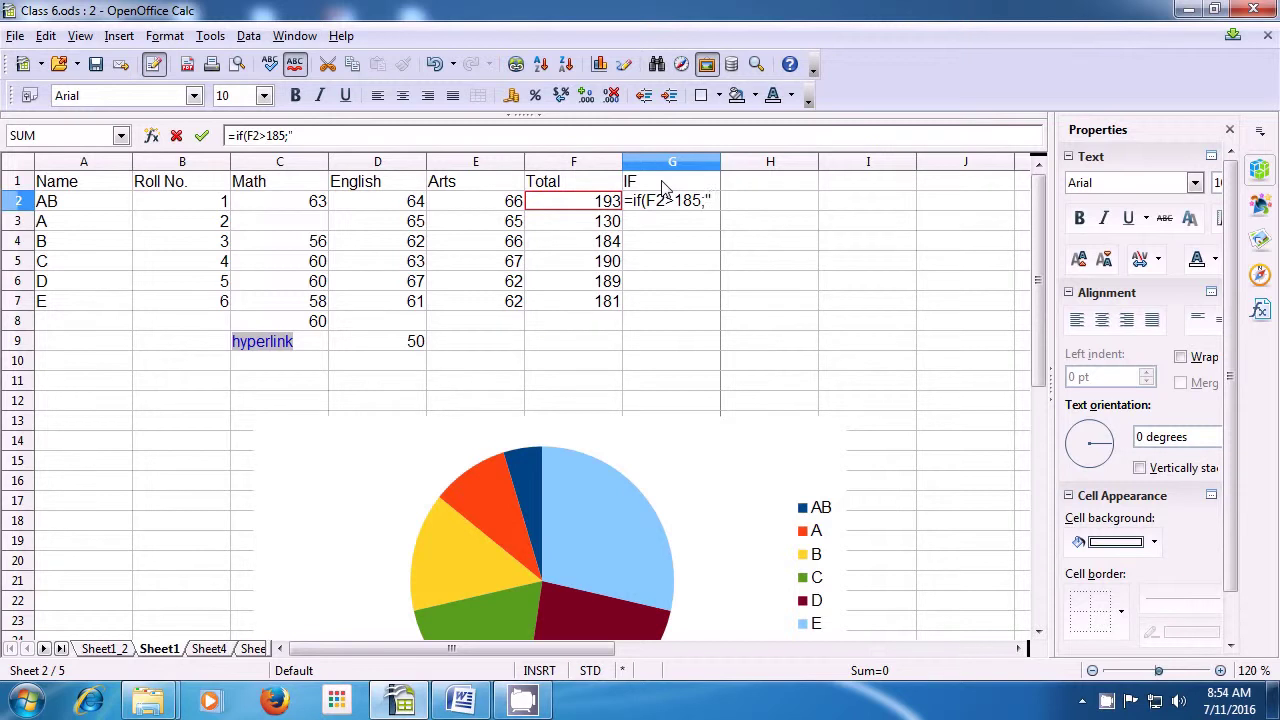
pyautogui.write('p')
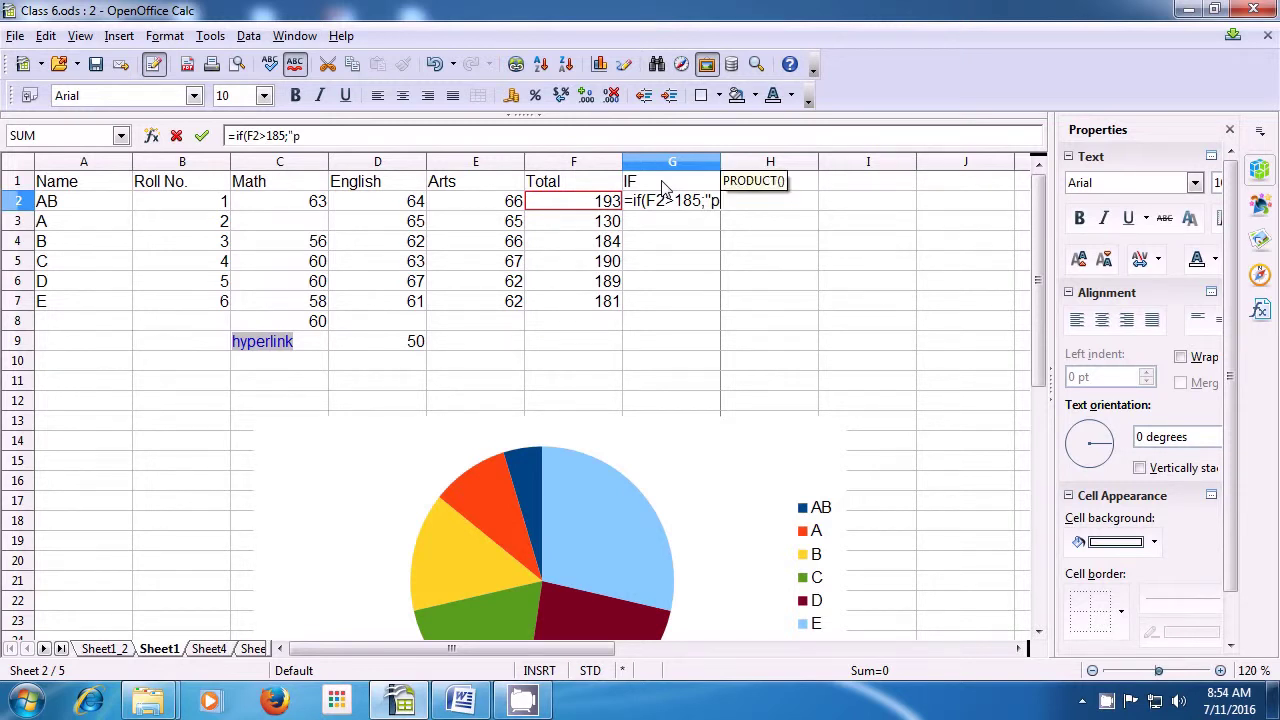
pyautogui.write('a')
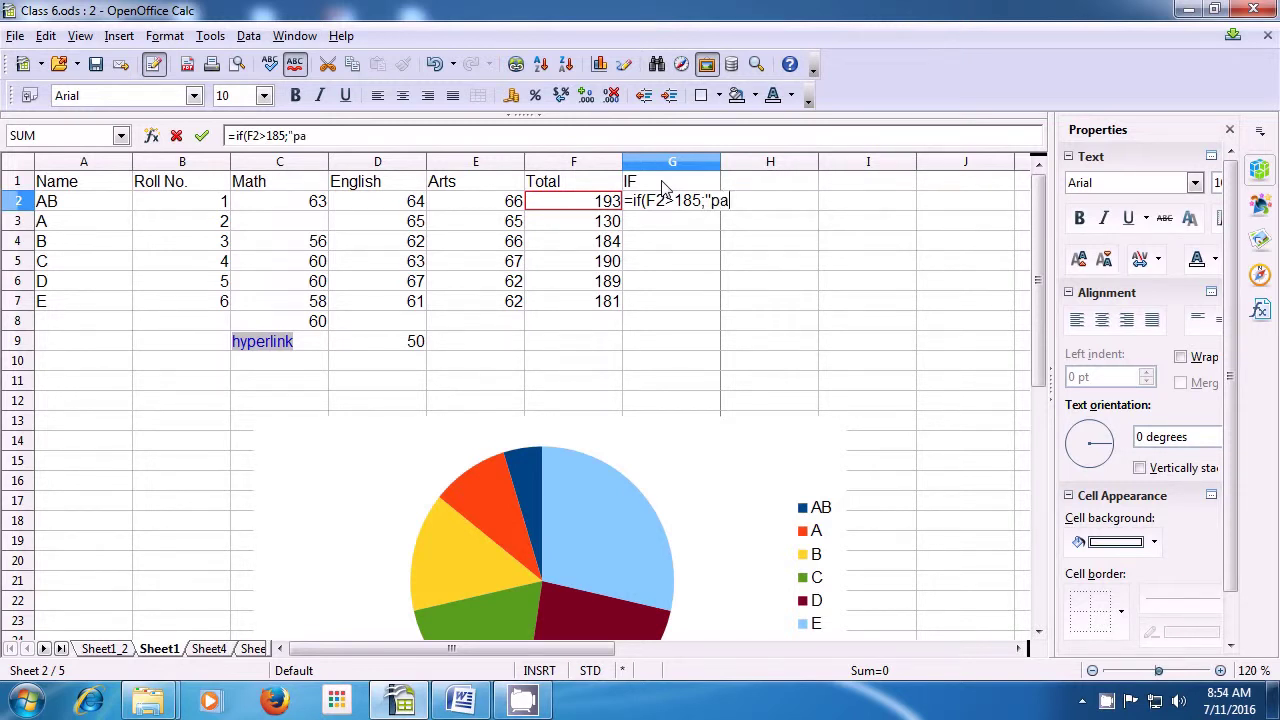
pyautogui.write('ss')
pyautogui.write('"')
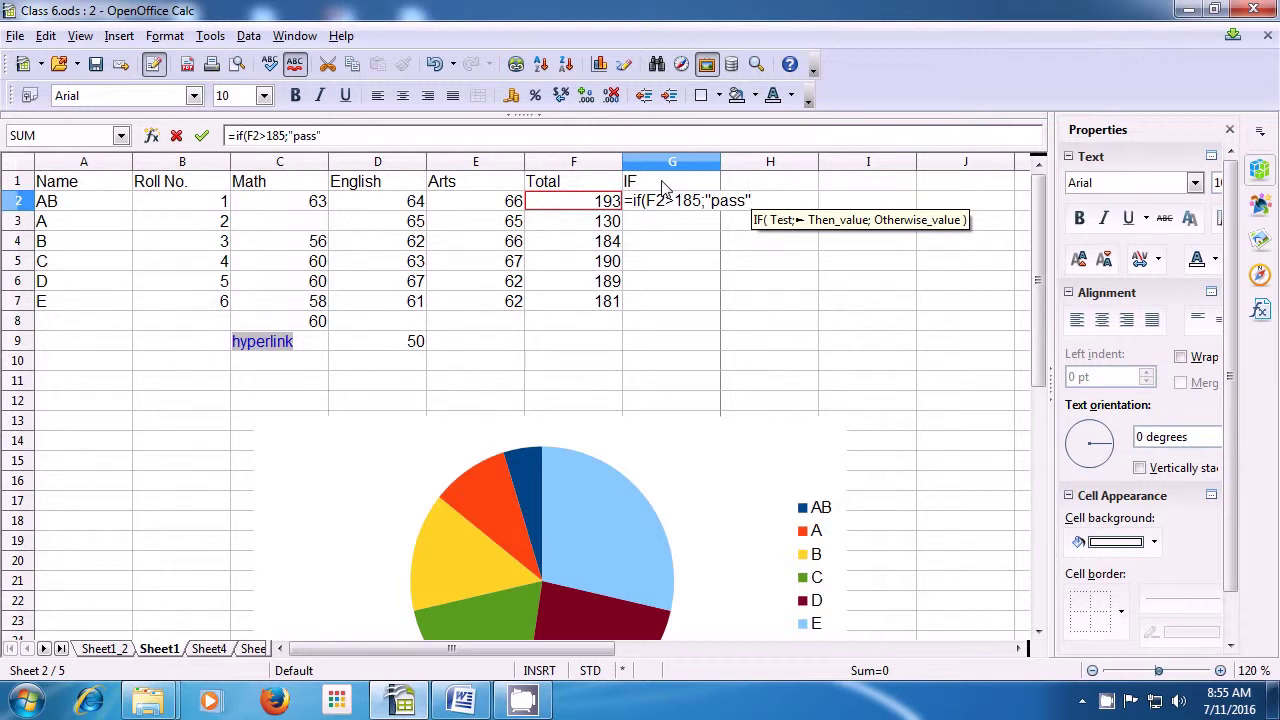
pyautogui.write(';')
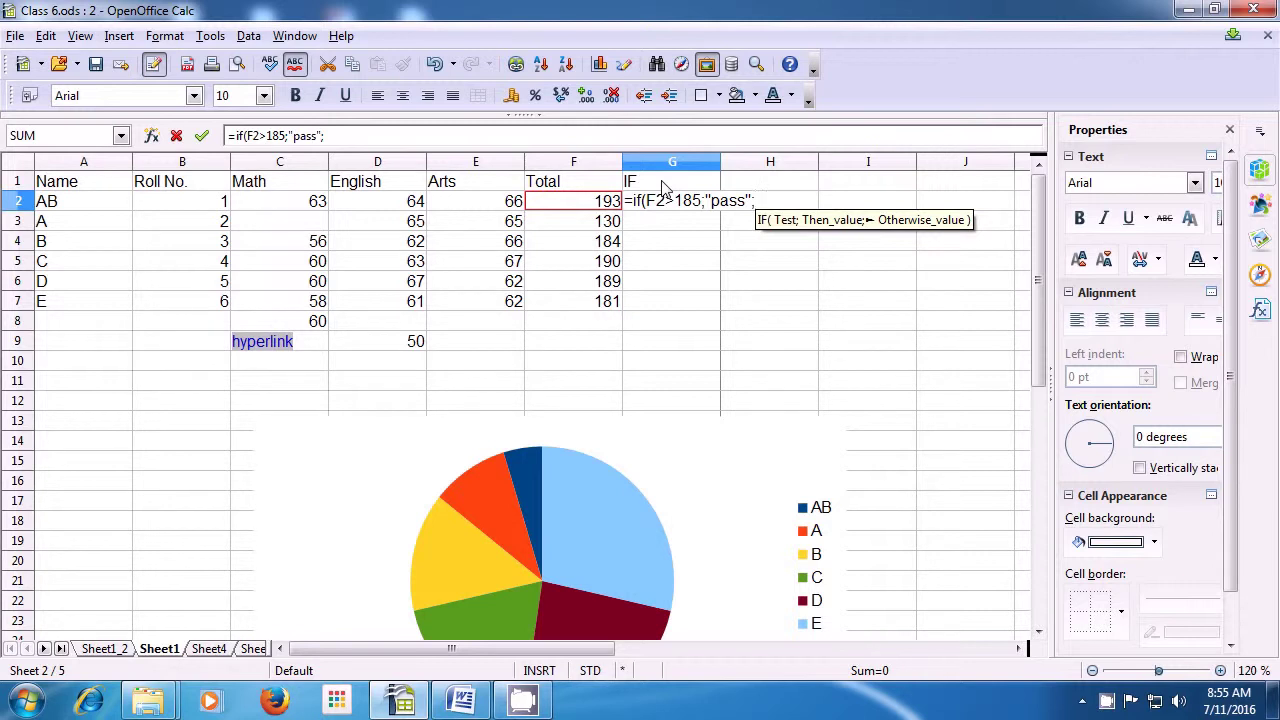
pyautogui.write('"')
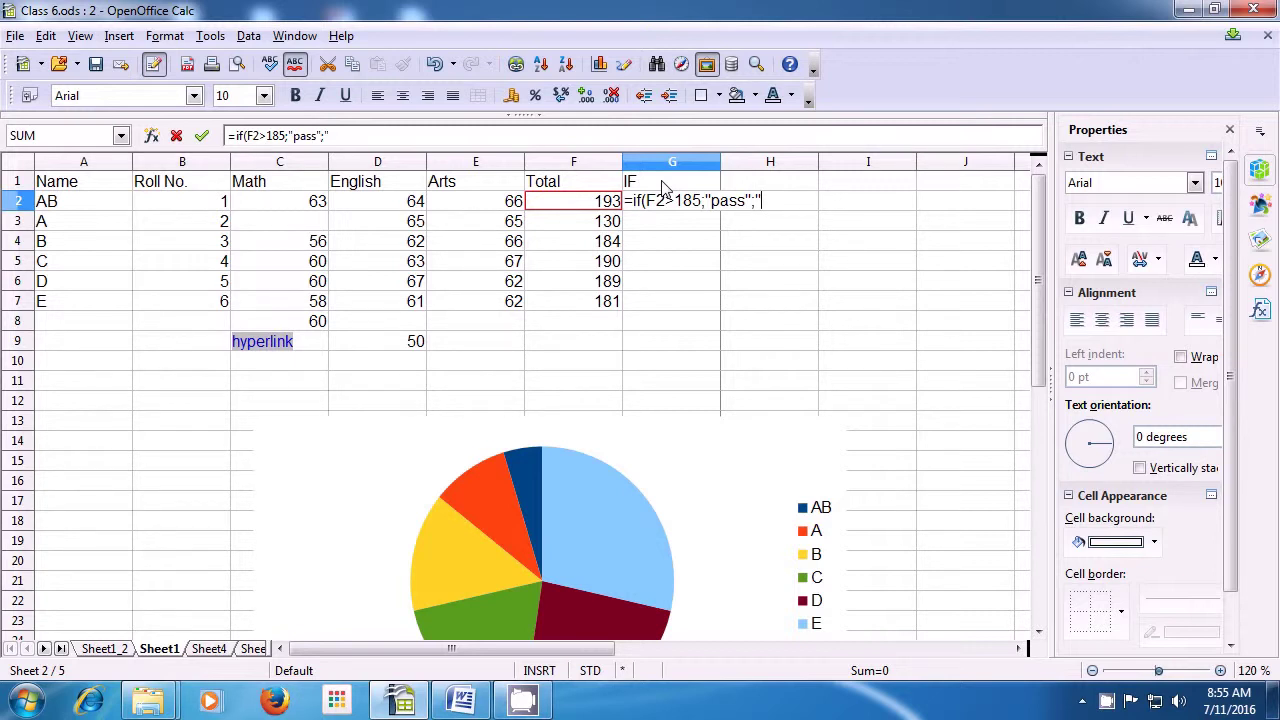
pyautogui.write('fail"')
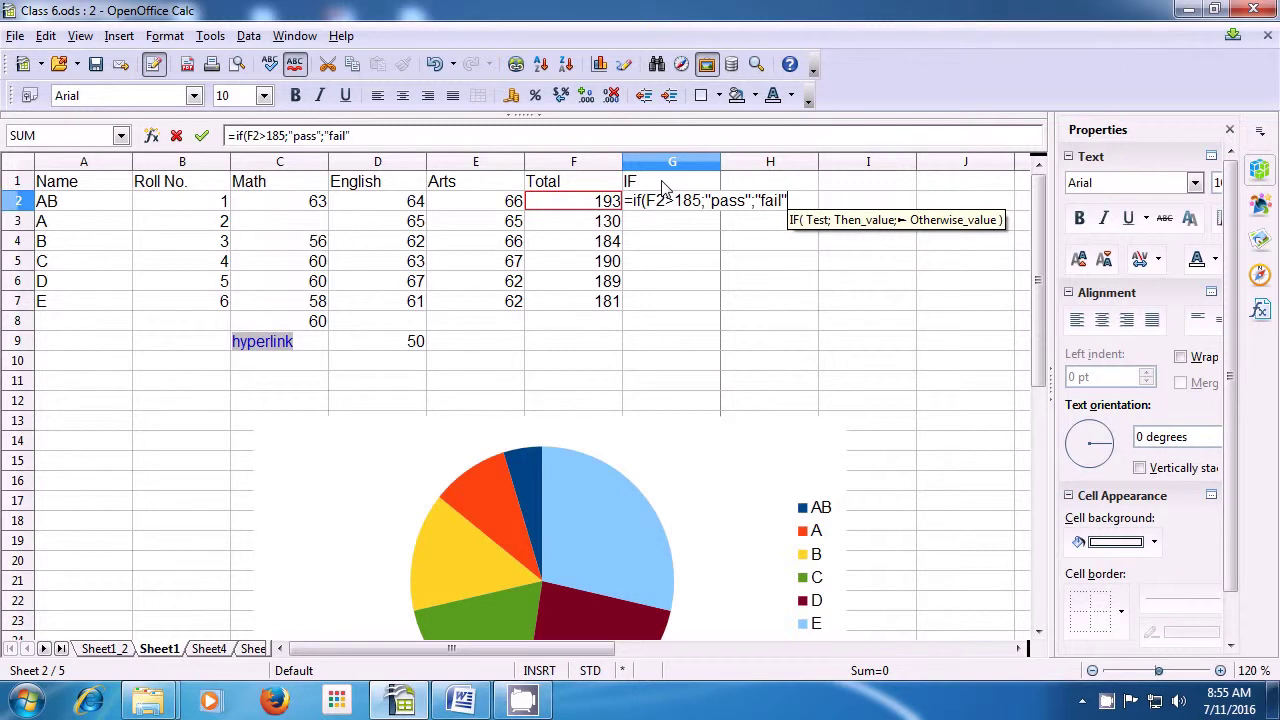
pyautogui.write(')')
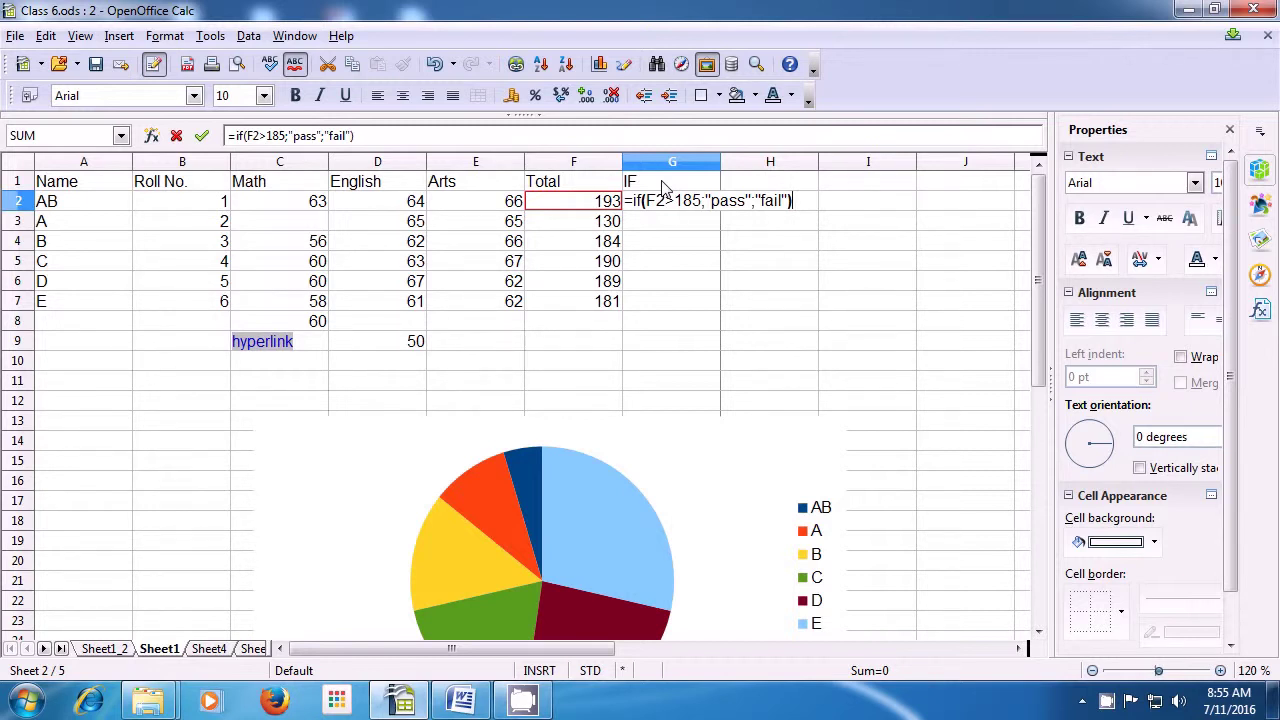
pyautogui.press('Return')
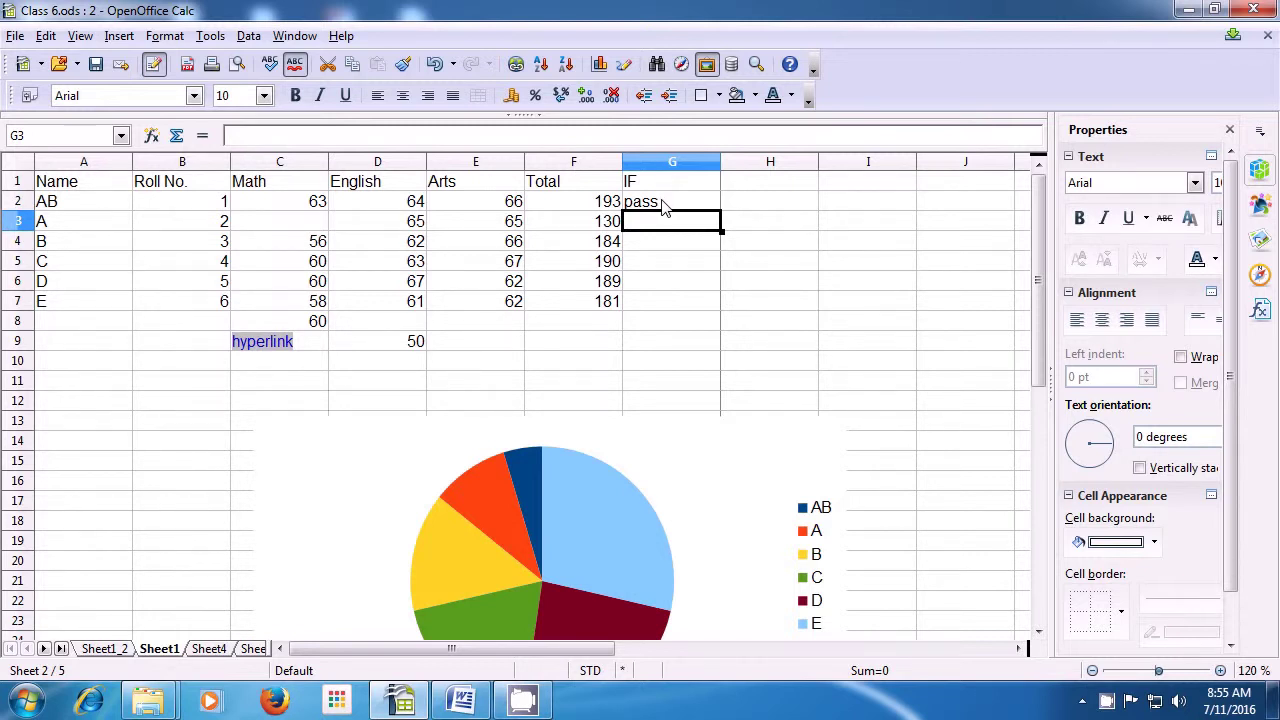
# Fill the pass/fail formula from G2 down to G7 for the remaining students.
pyautogui.click(664, 206)
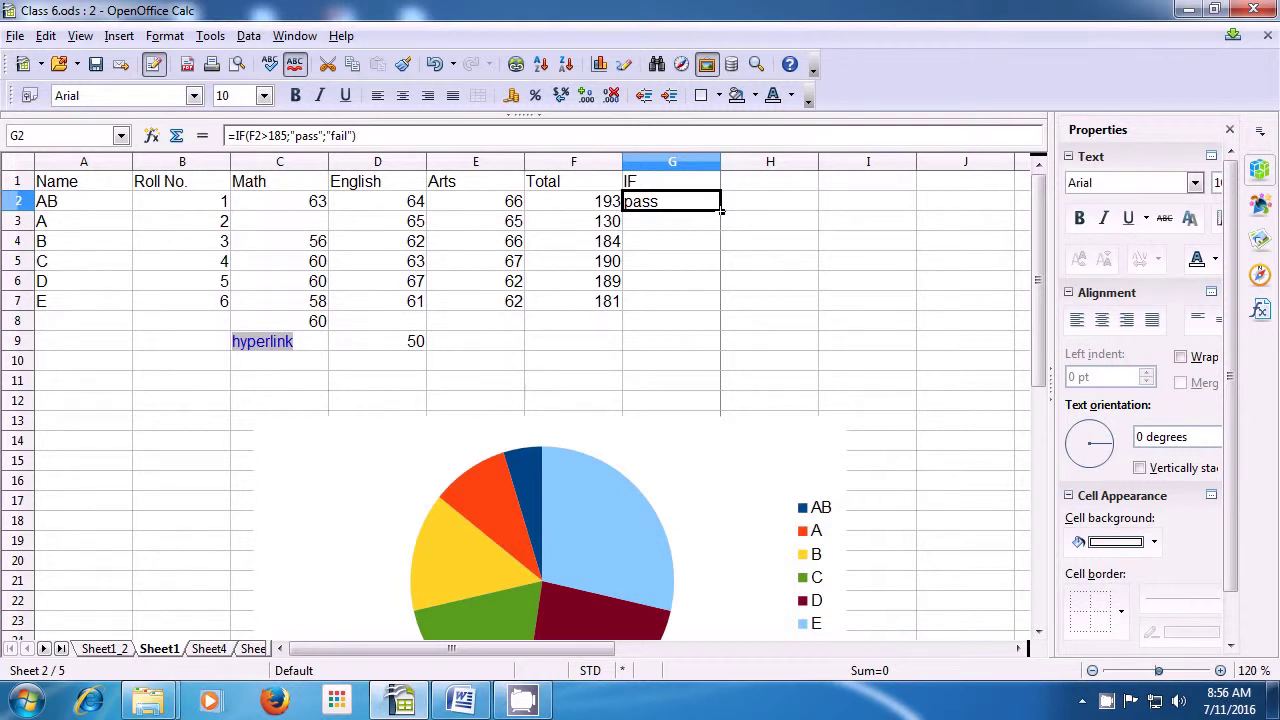
pyautogui.moveTo(720, 211); pyautogui.dragTo(714, 301)
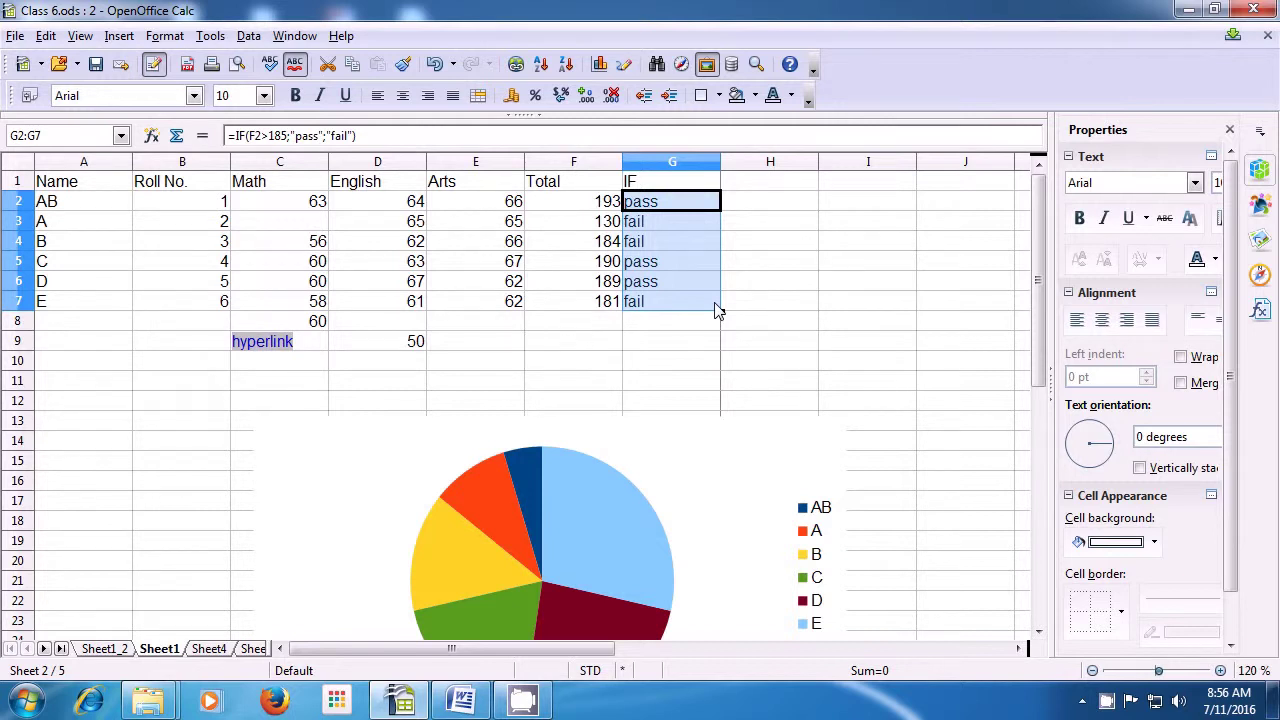
pyautogui.click(657, 329)
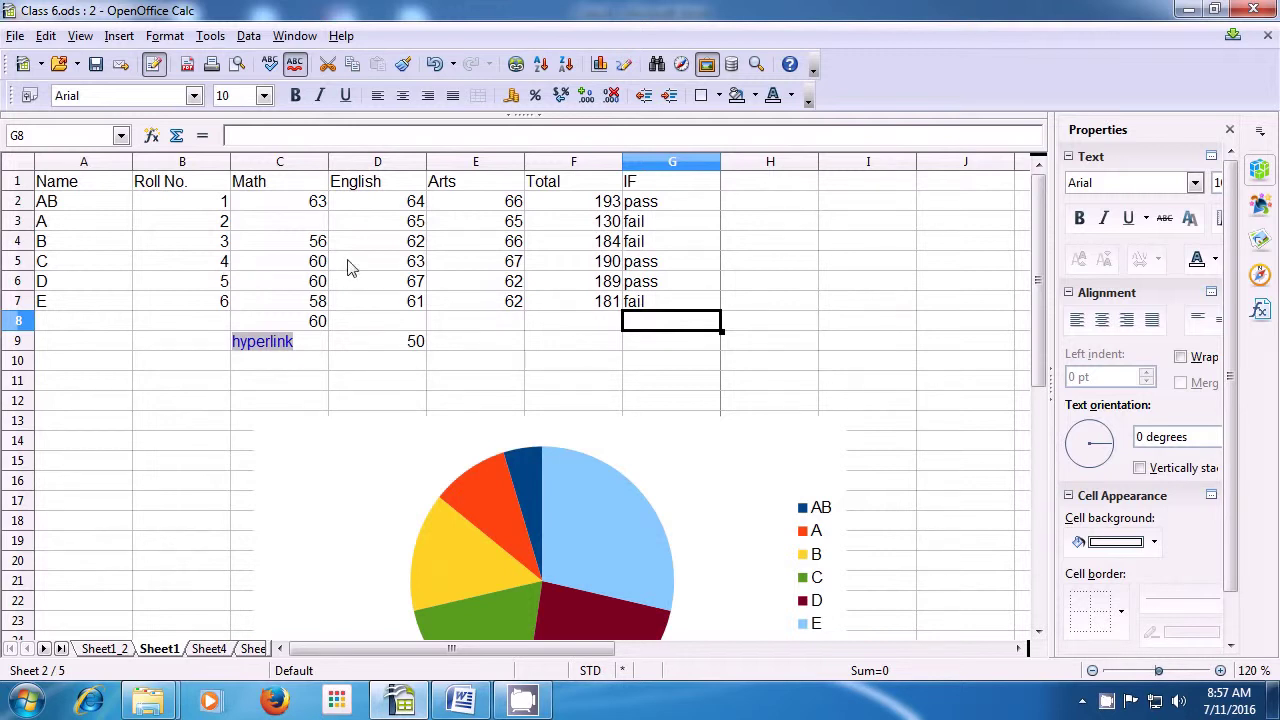
# Enter the heading AND in cell H1, beside the IF column.
pyautogui.click(765, 184)
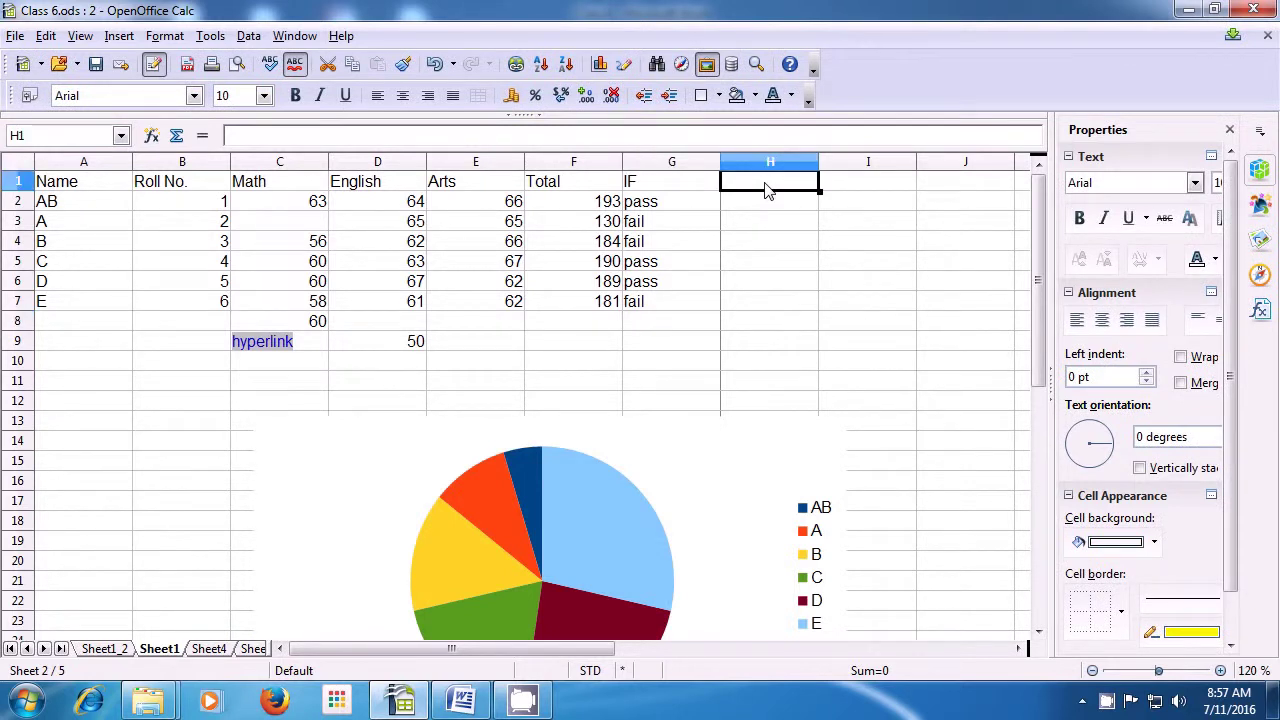
pyautogui.write('A')
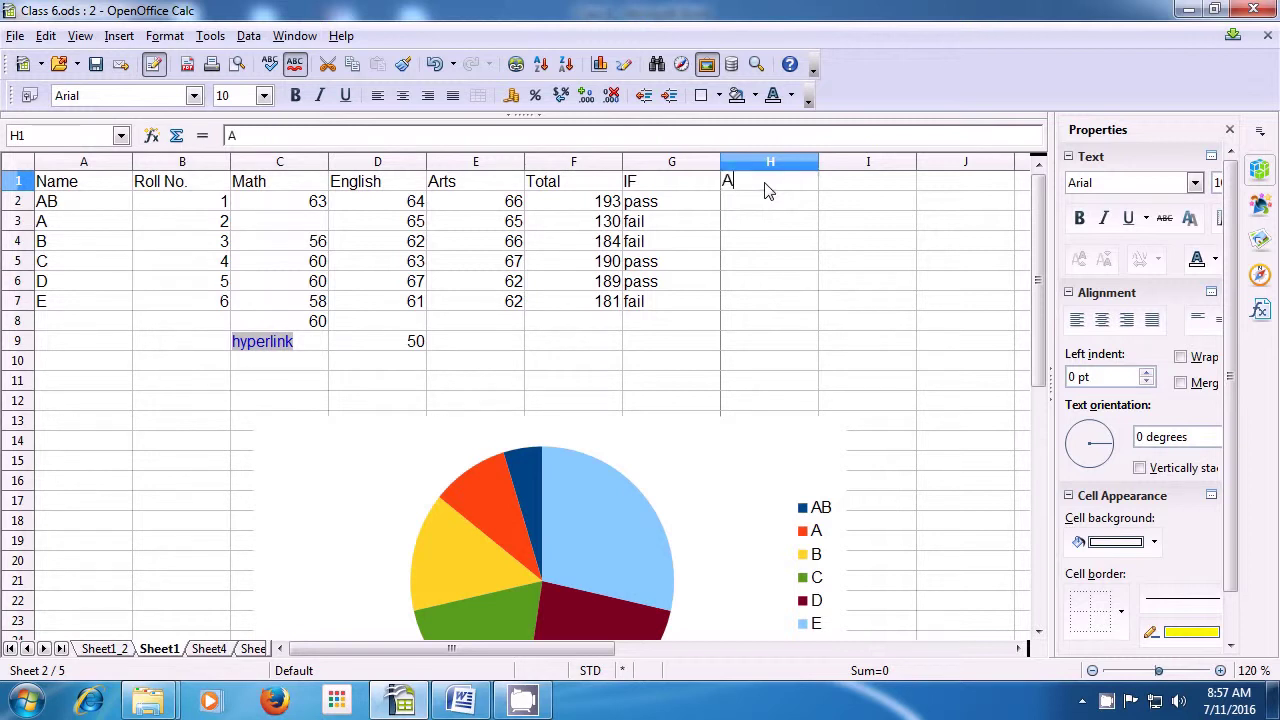
pyautogui.write('N')
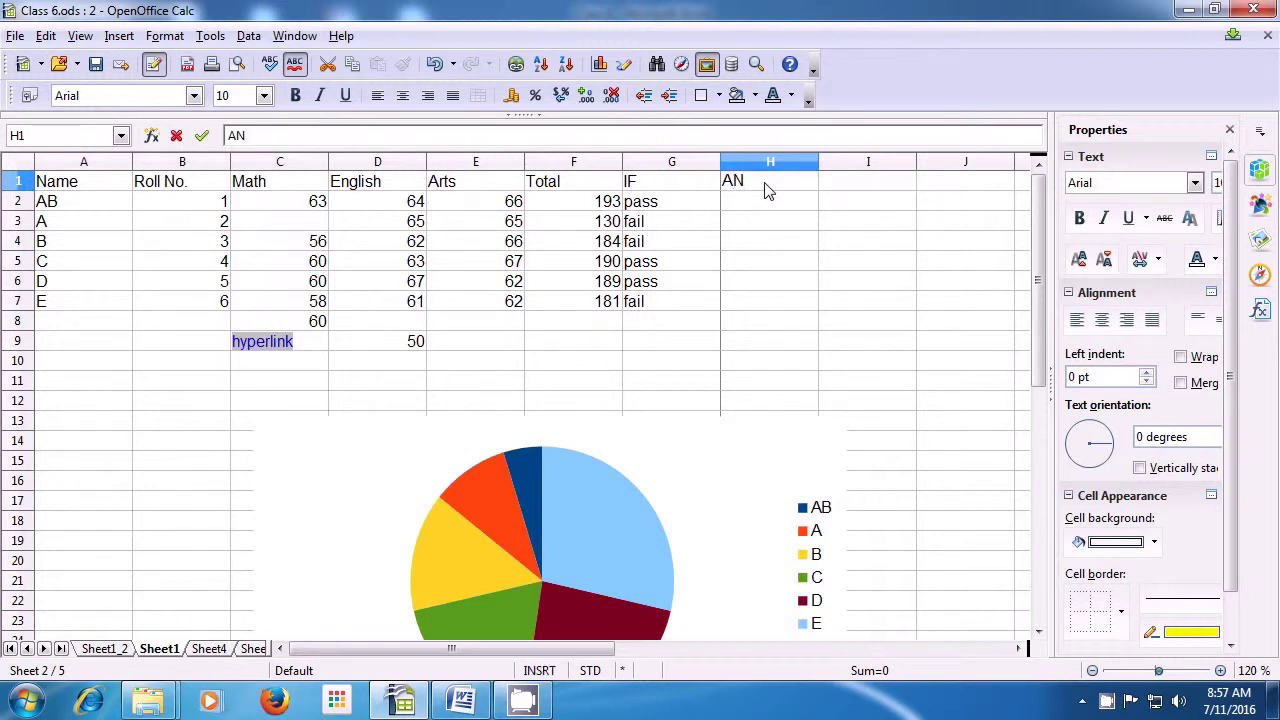
pyautogui.write('D')
pyautogui.press('Return')
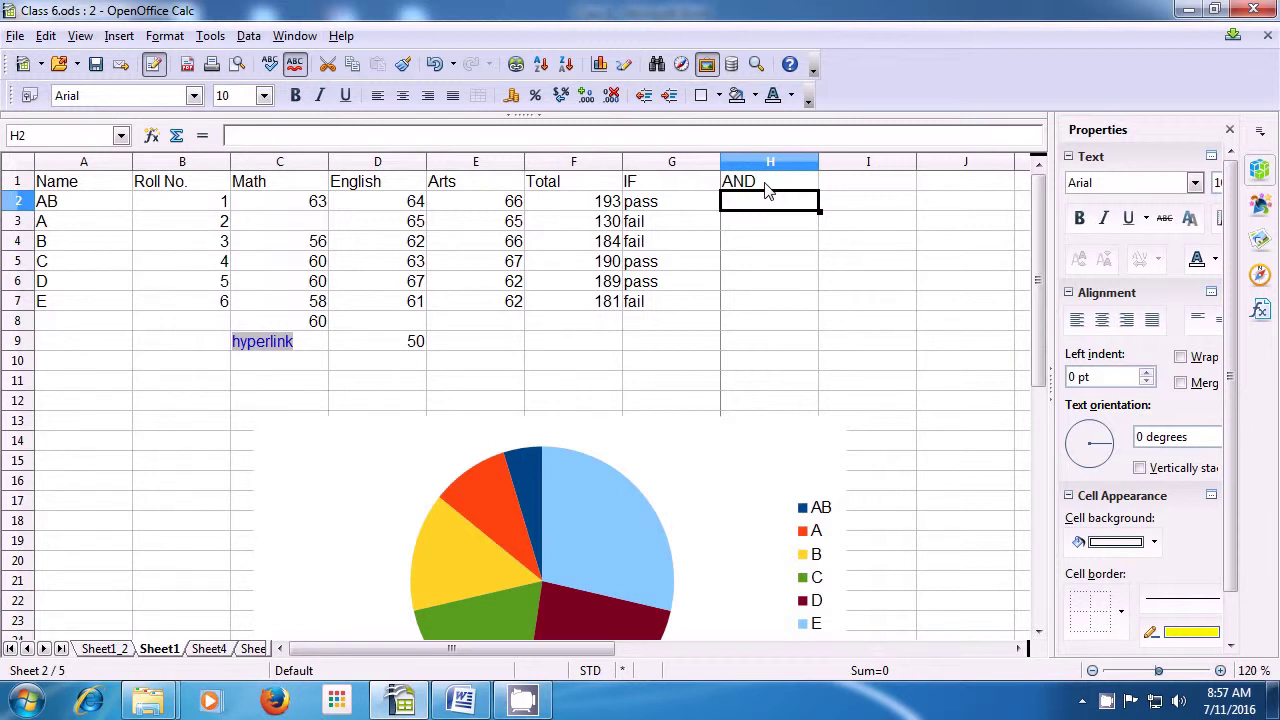
# Enter =AND(E2>D2;F2<E2) in cell H2 under the AND heading, and reopen the formula to check its referenced cells.
pyautogui.write('=')
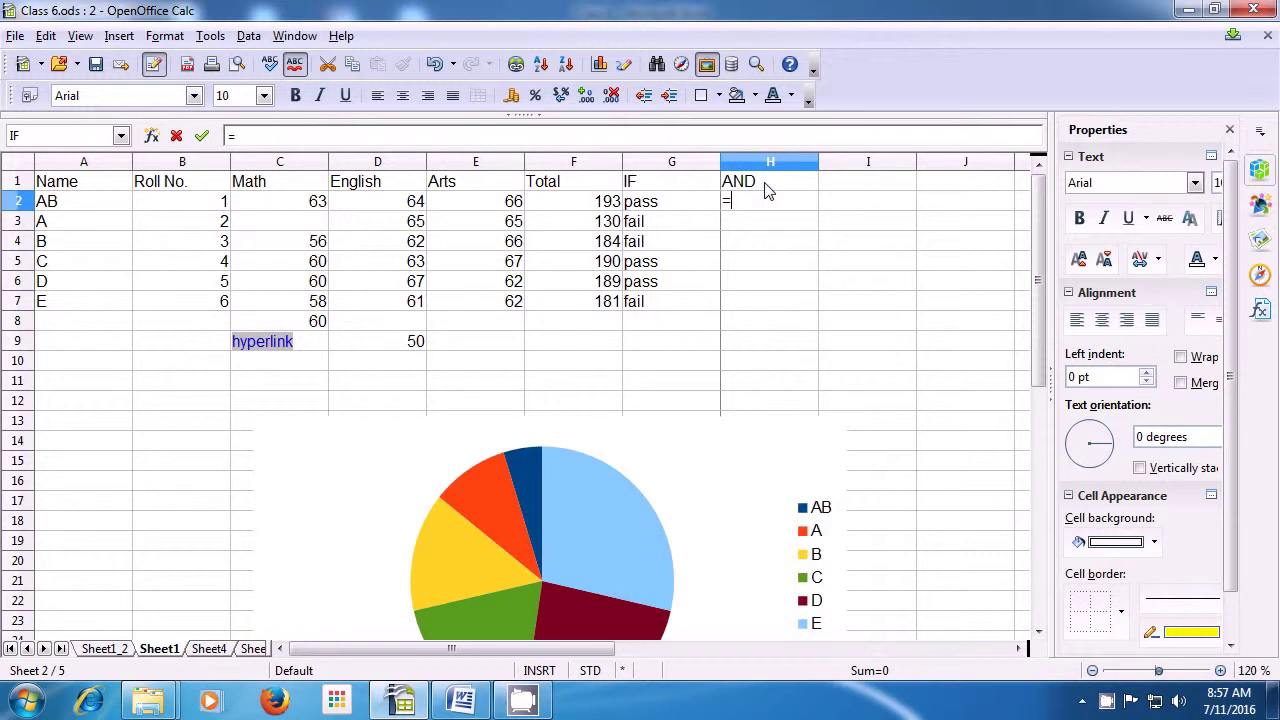
pyautogui.write('a')
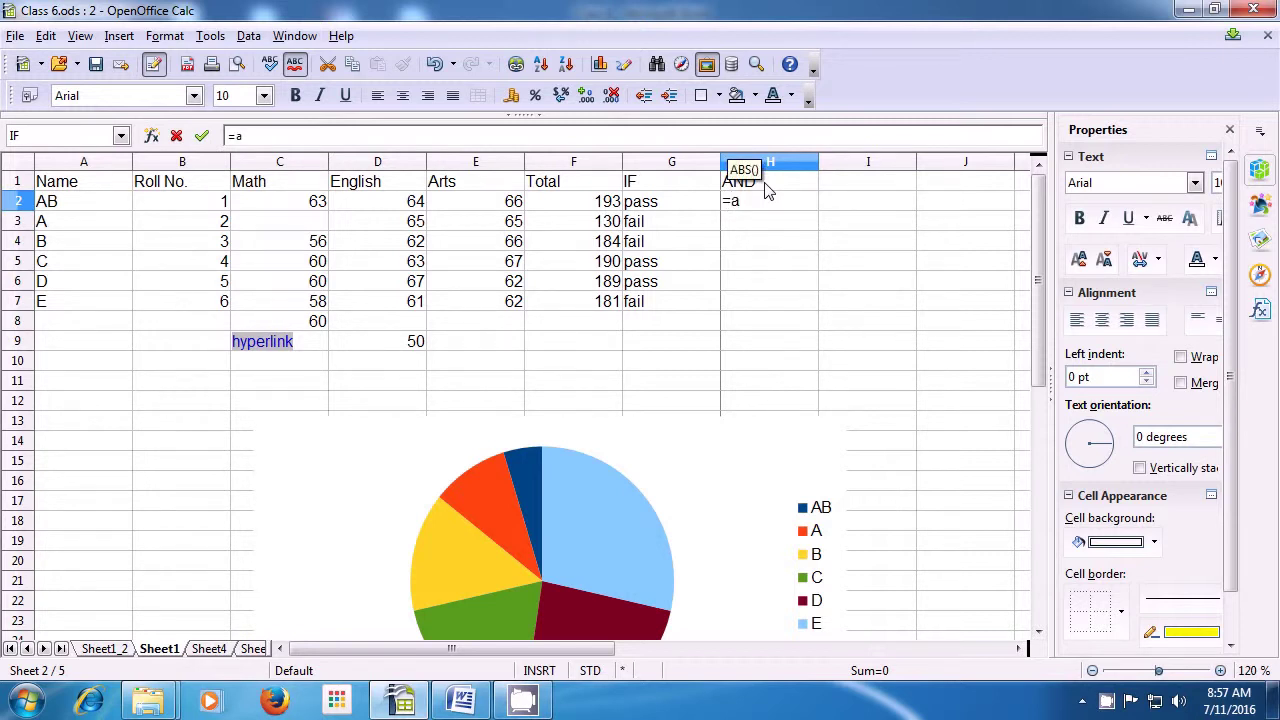
pyautogui.write('nd(')
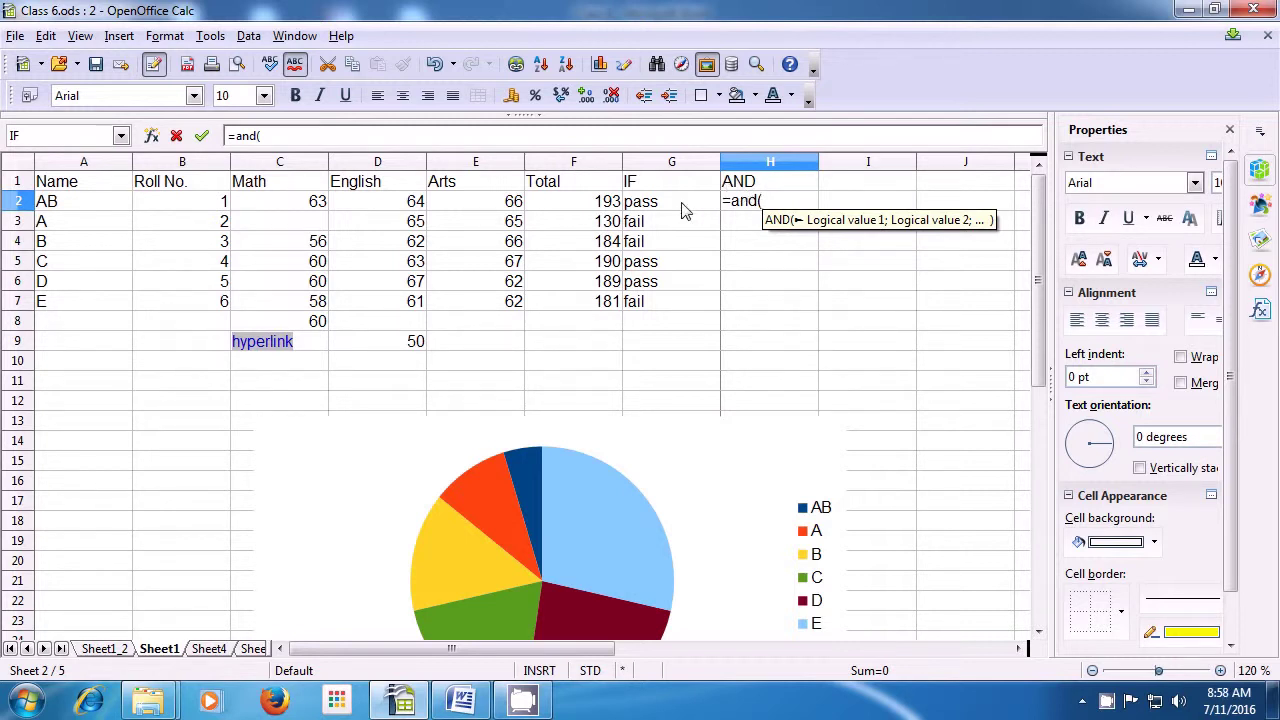
pyautogui.click(489, 208)
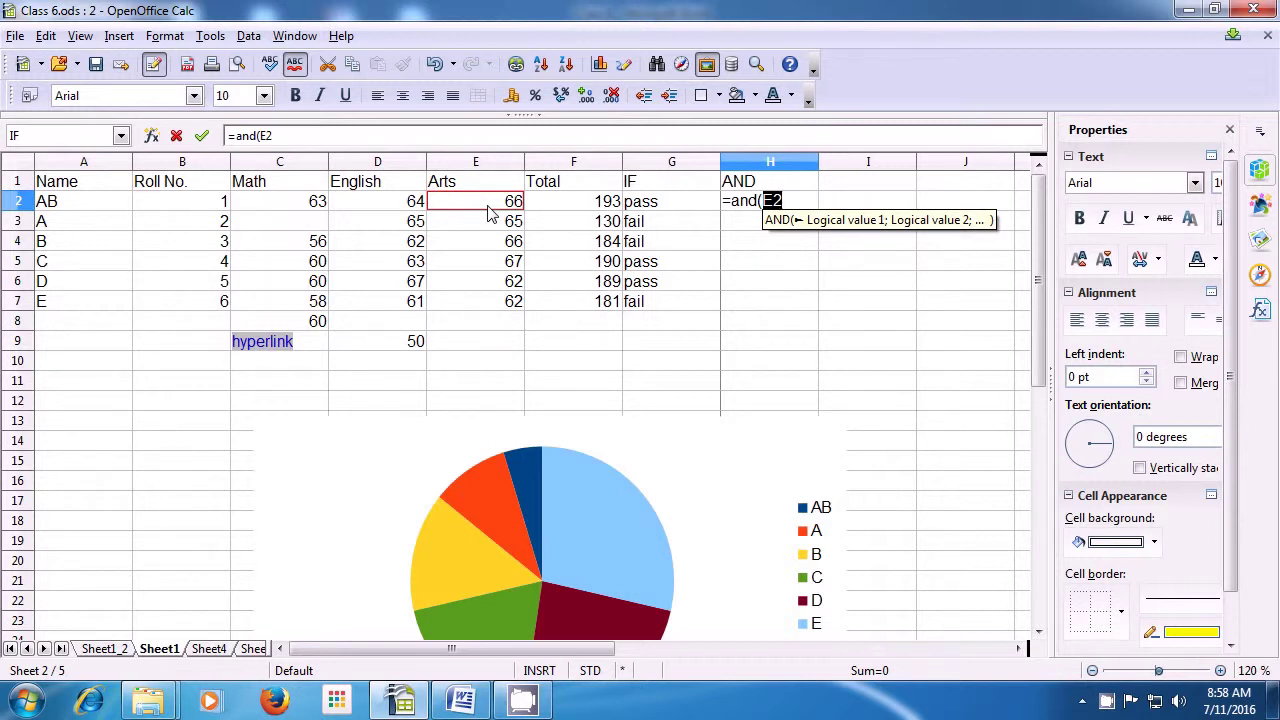
pyautogui.write('>')
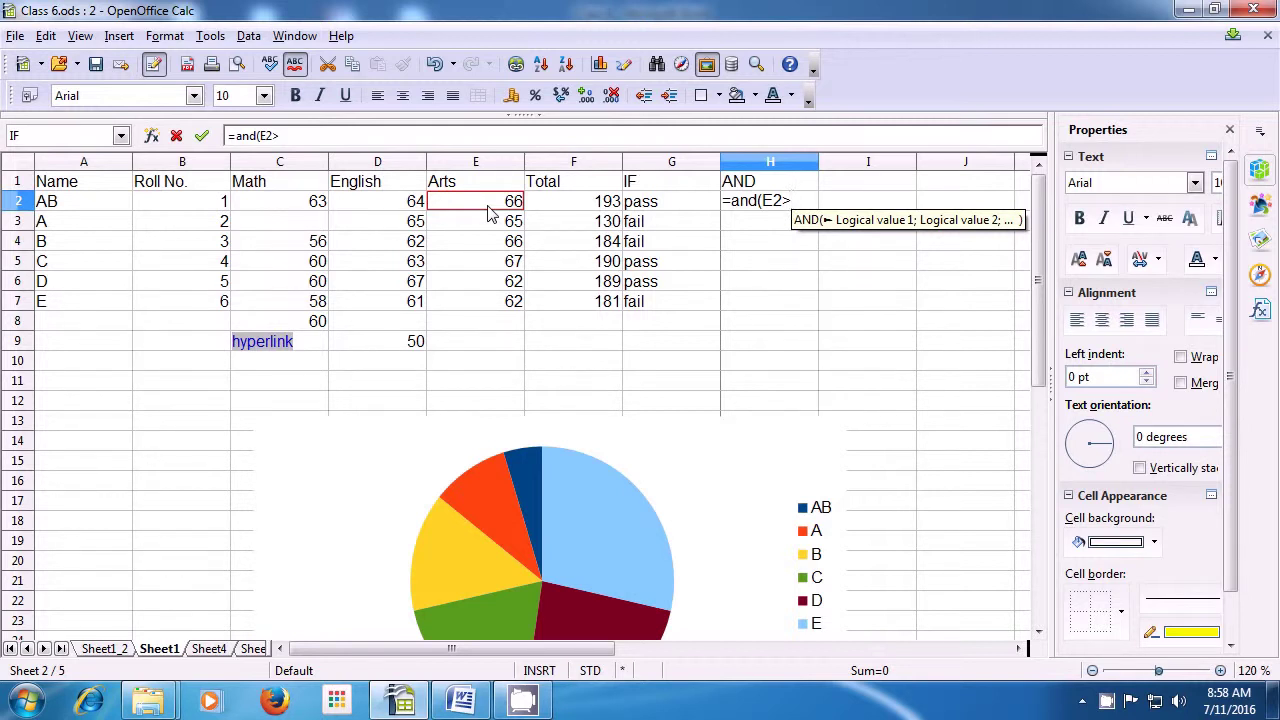
pyautogui.click(388, 210)
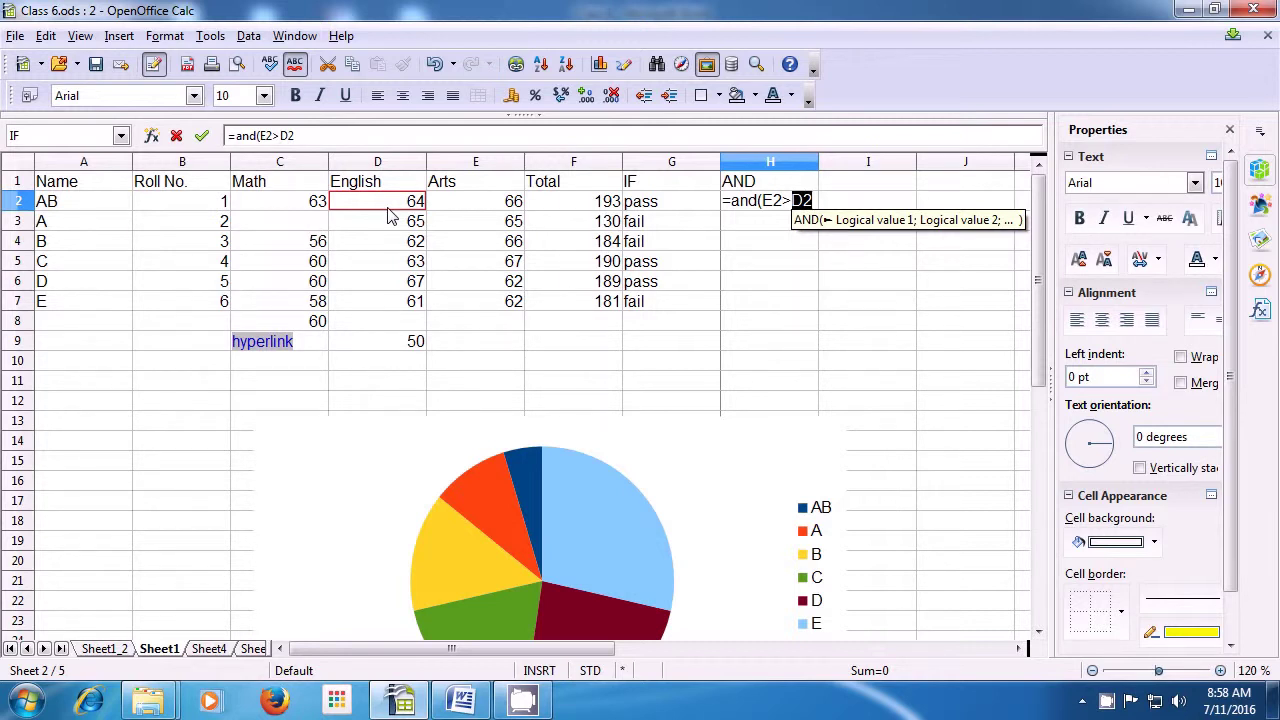
pyautogui.write(';')
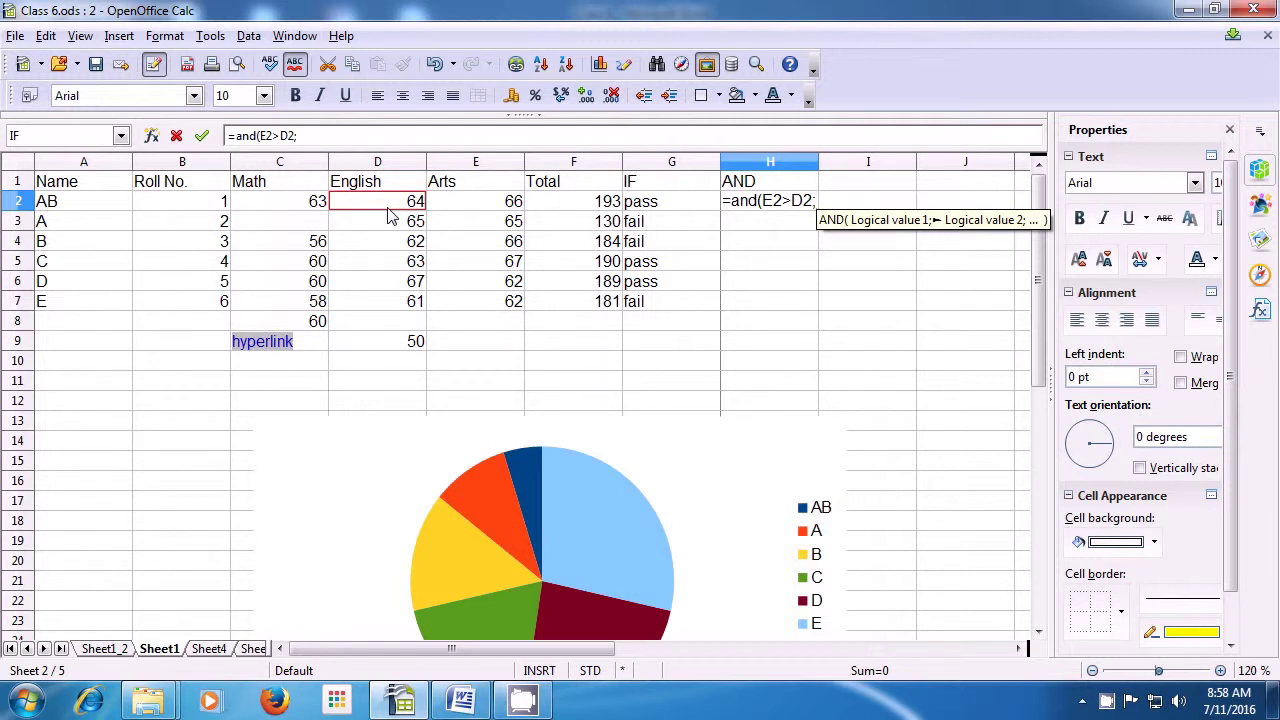
pyautogui.click(570, 204)
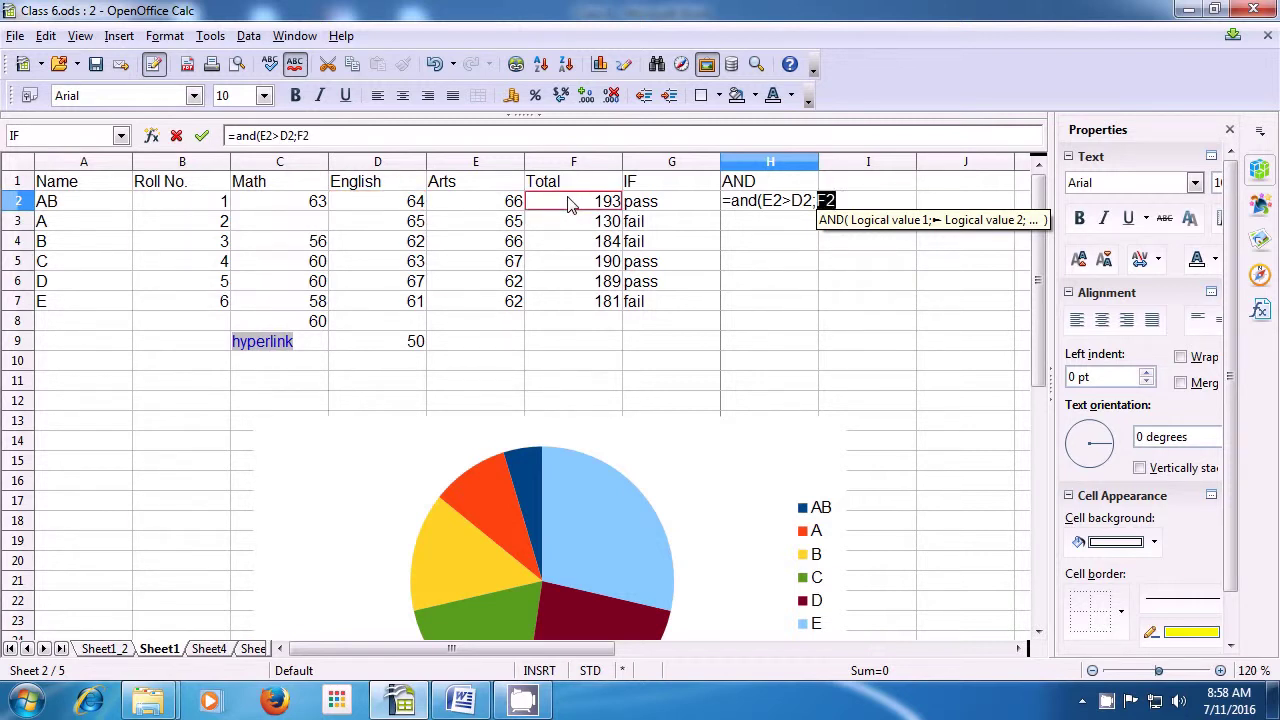
pyautogui.write('<')
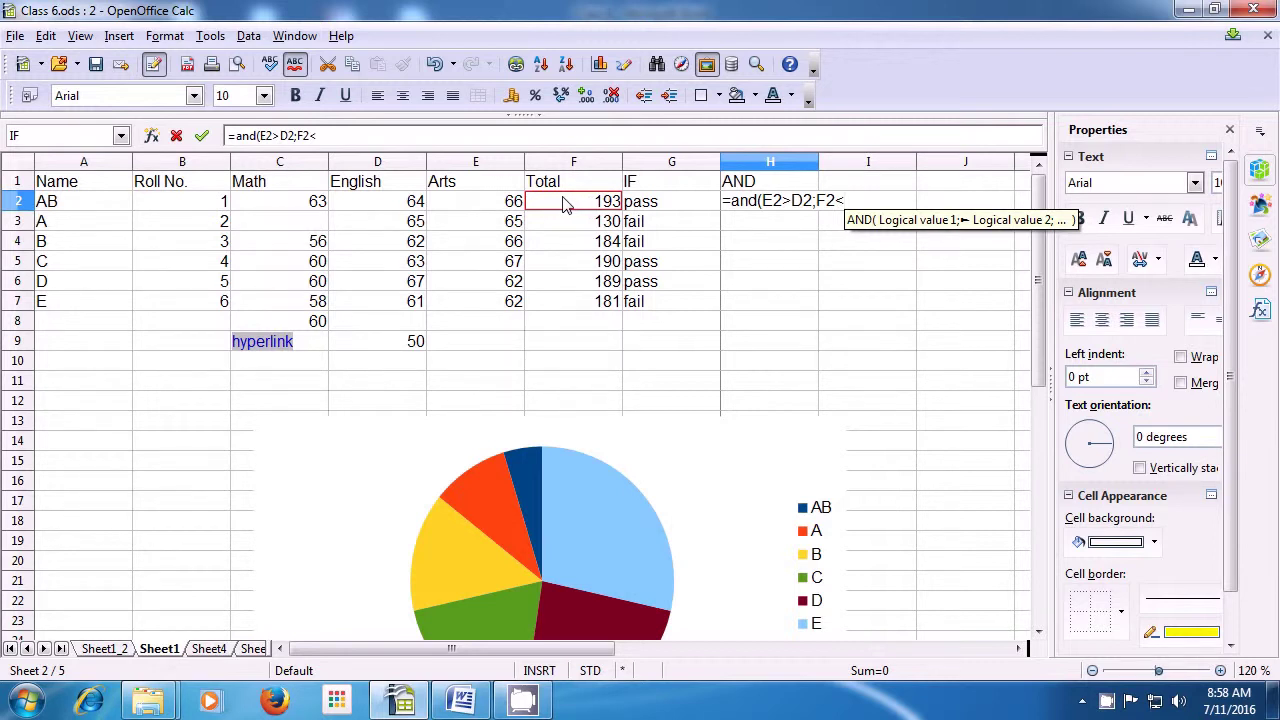
pyautogui.click(508, 200)
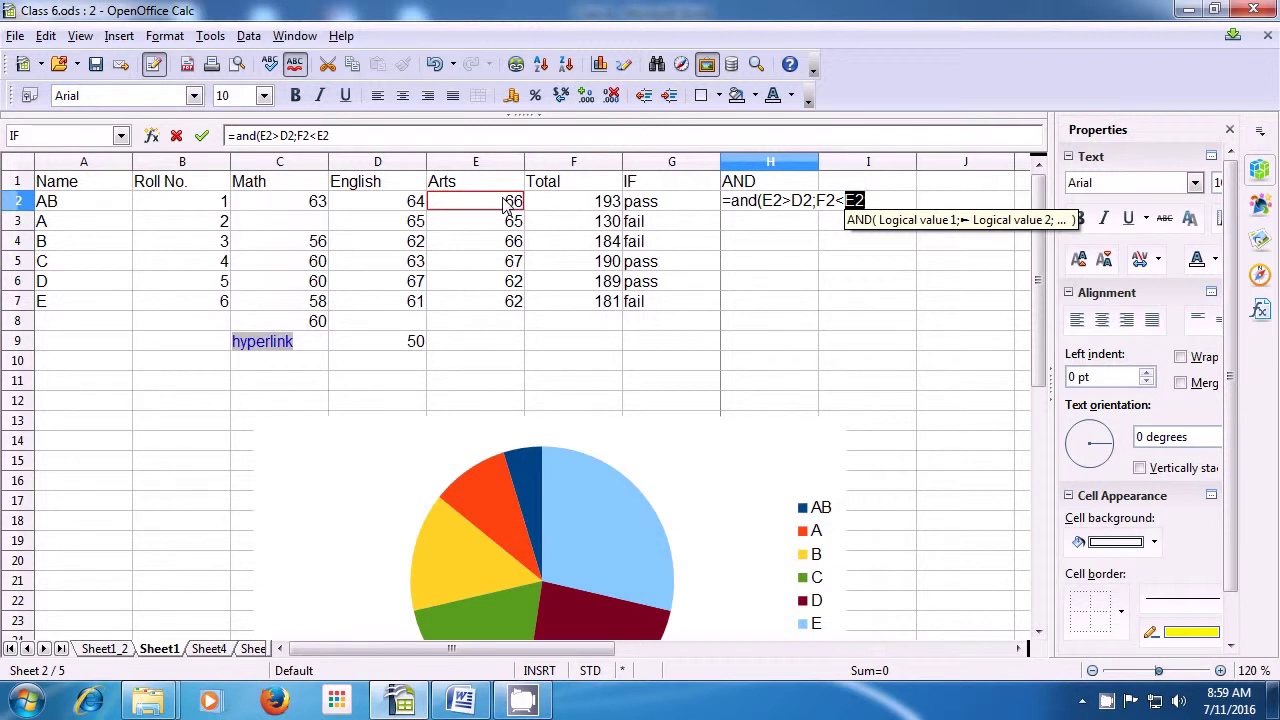
pyautogui.write(')')
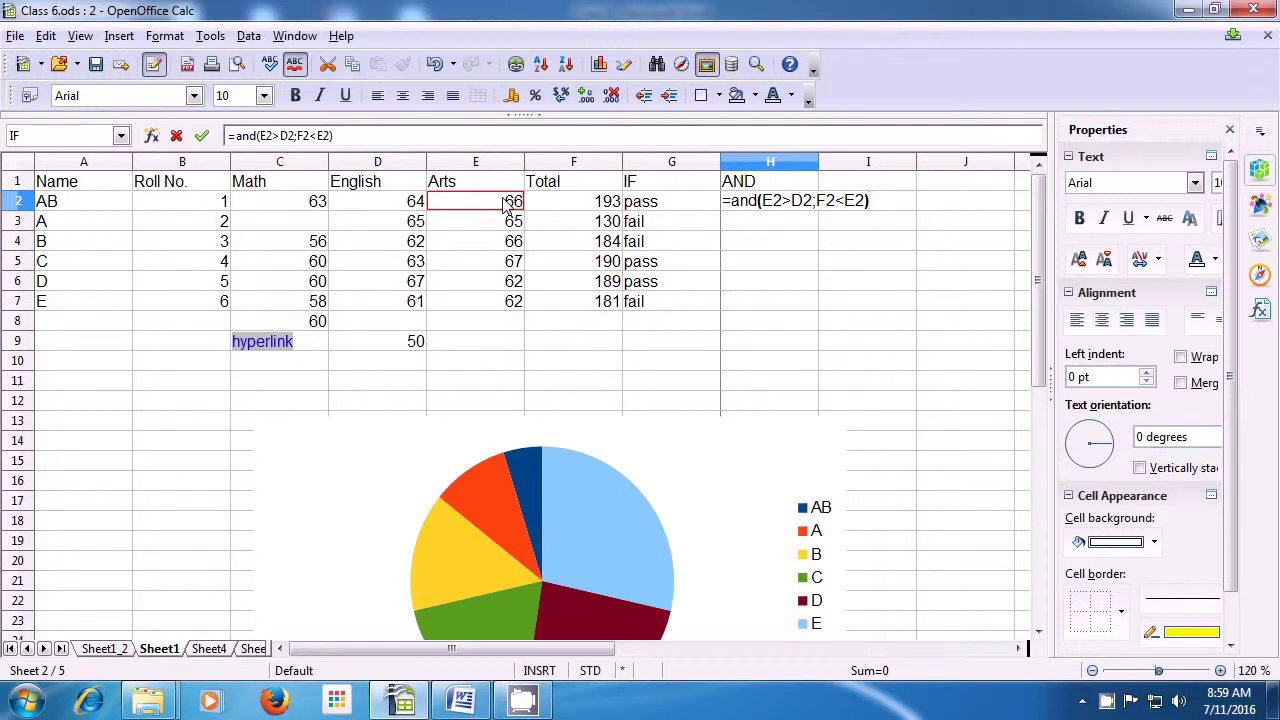
pyautogui.press('Return')
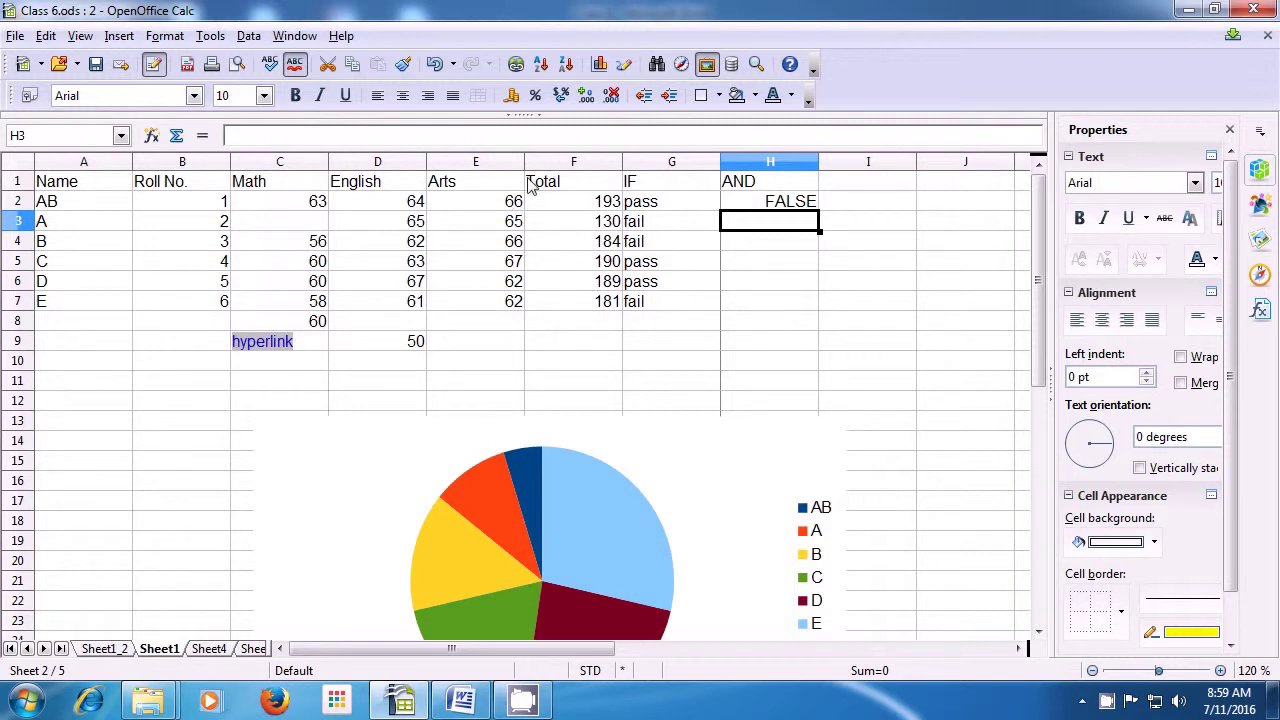
pyautogui.click(760, 207)
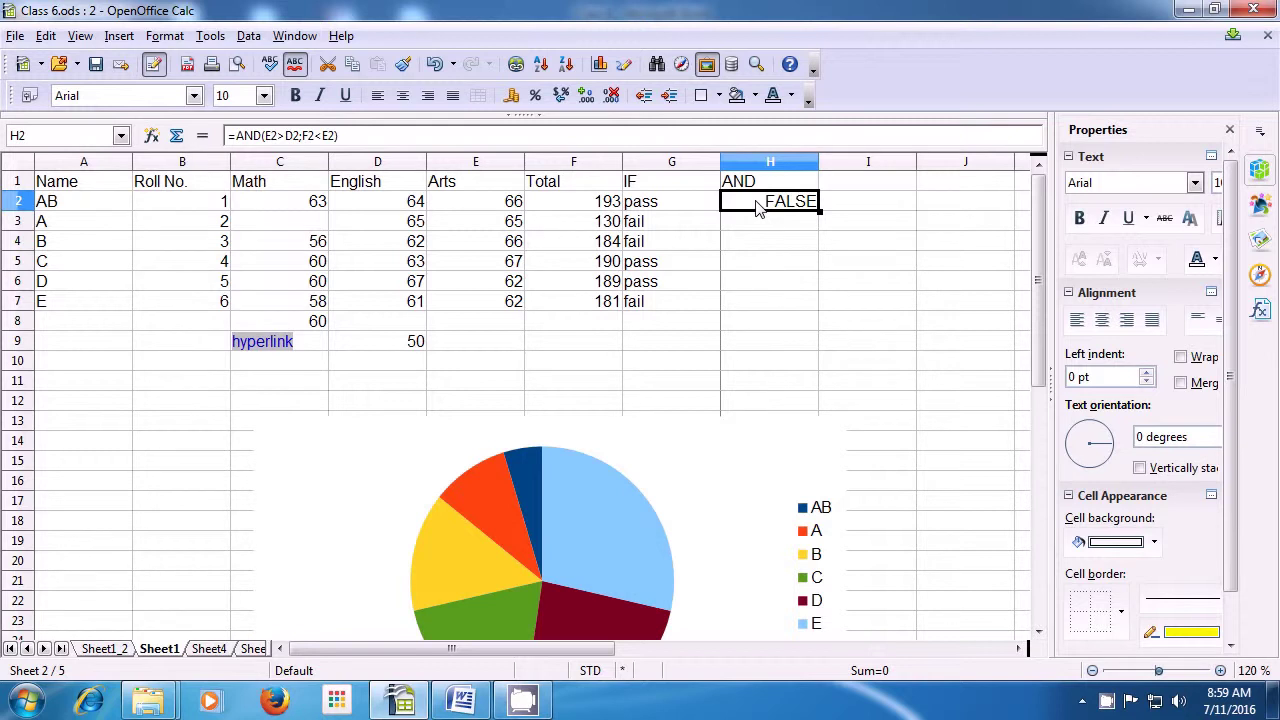
pyautogui.doubleClick(760, 207)
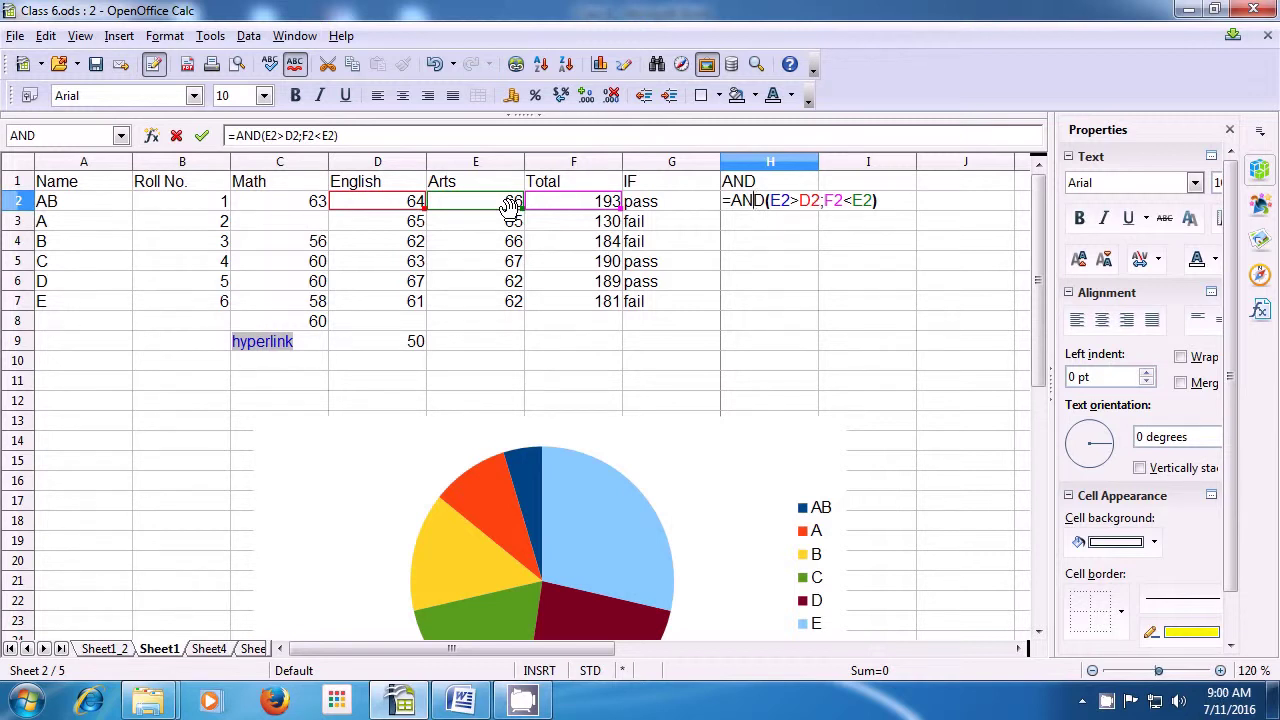
pyautogui.press('Return')
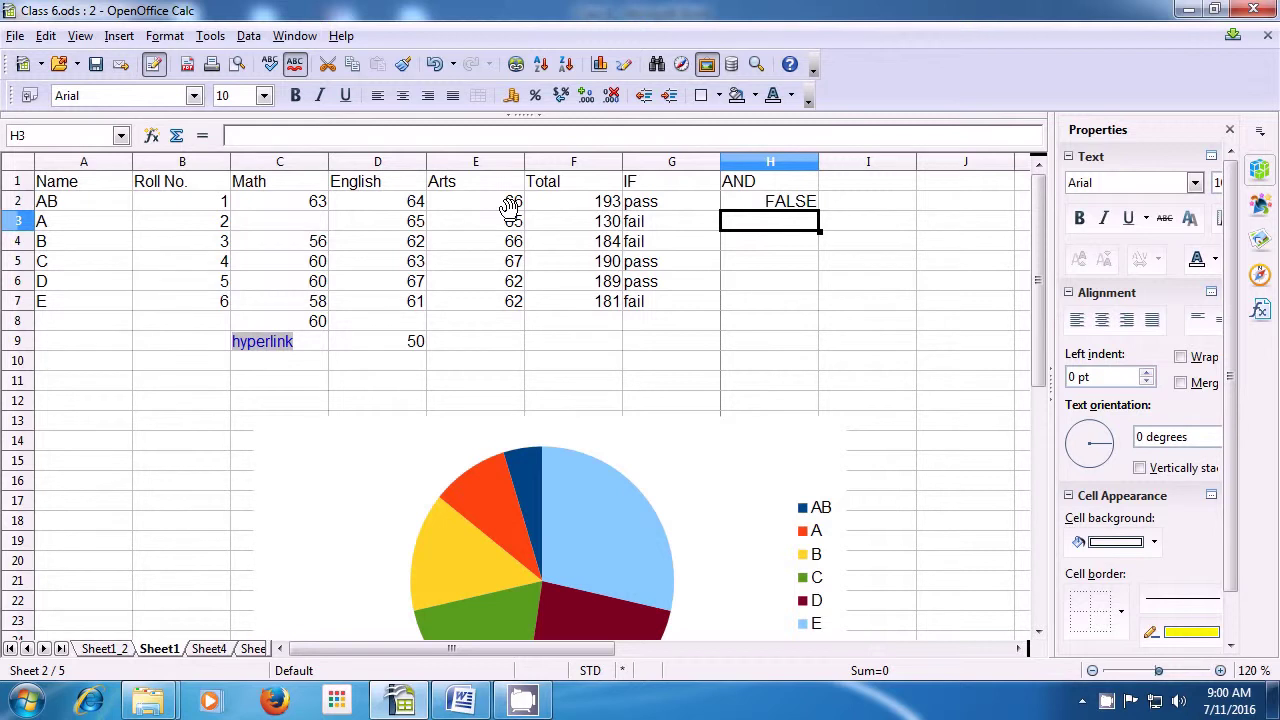
# Enter =AND(E3>D4;F3<E3) in cell H3 to test both conditions for the second student.
pyautogui.write('=')
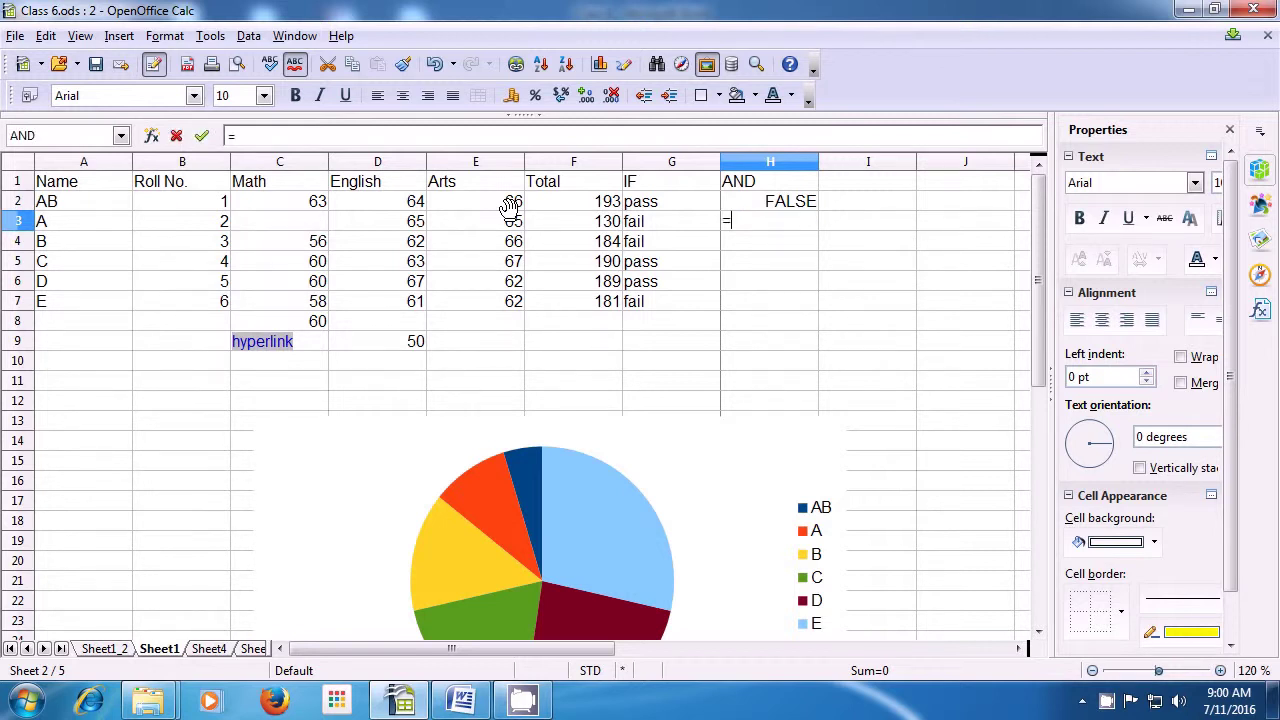
pyautogui.write('an')
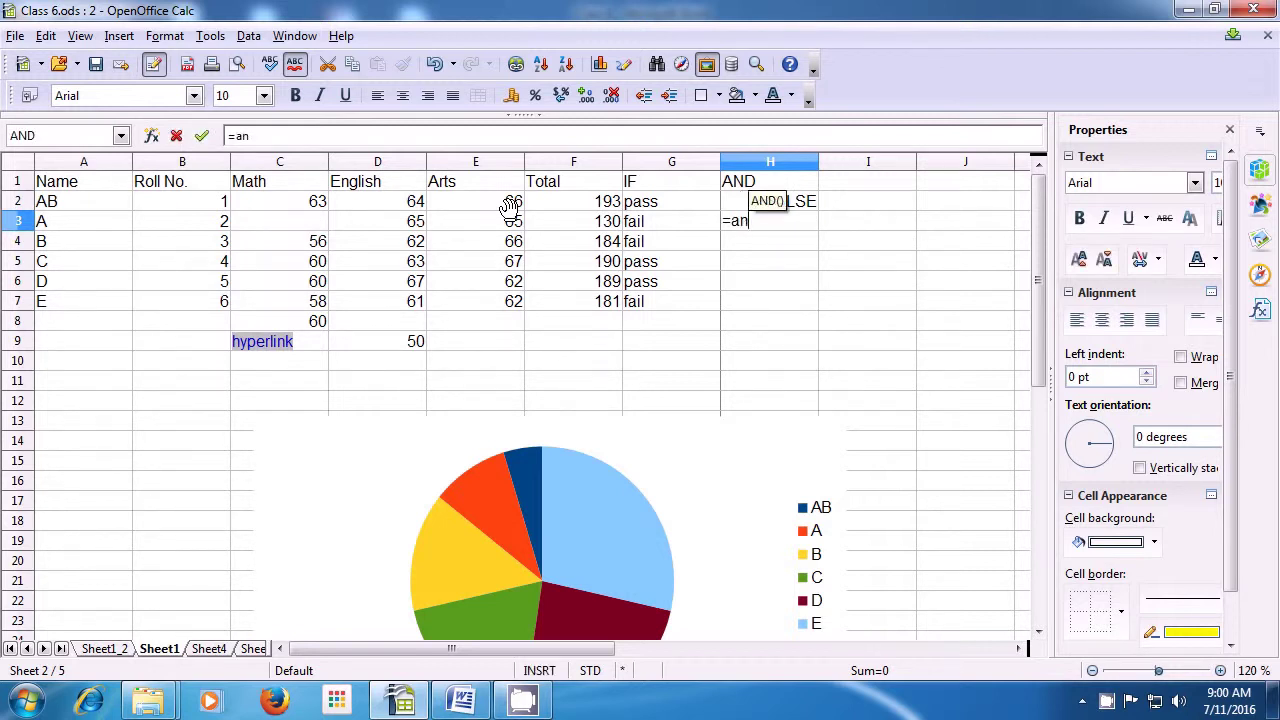
pyautogui.write('d')
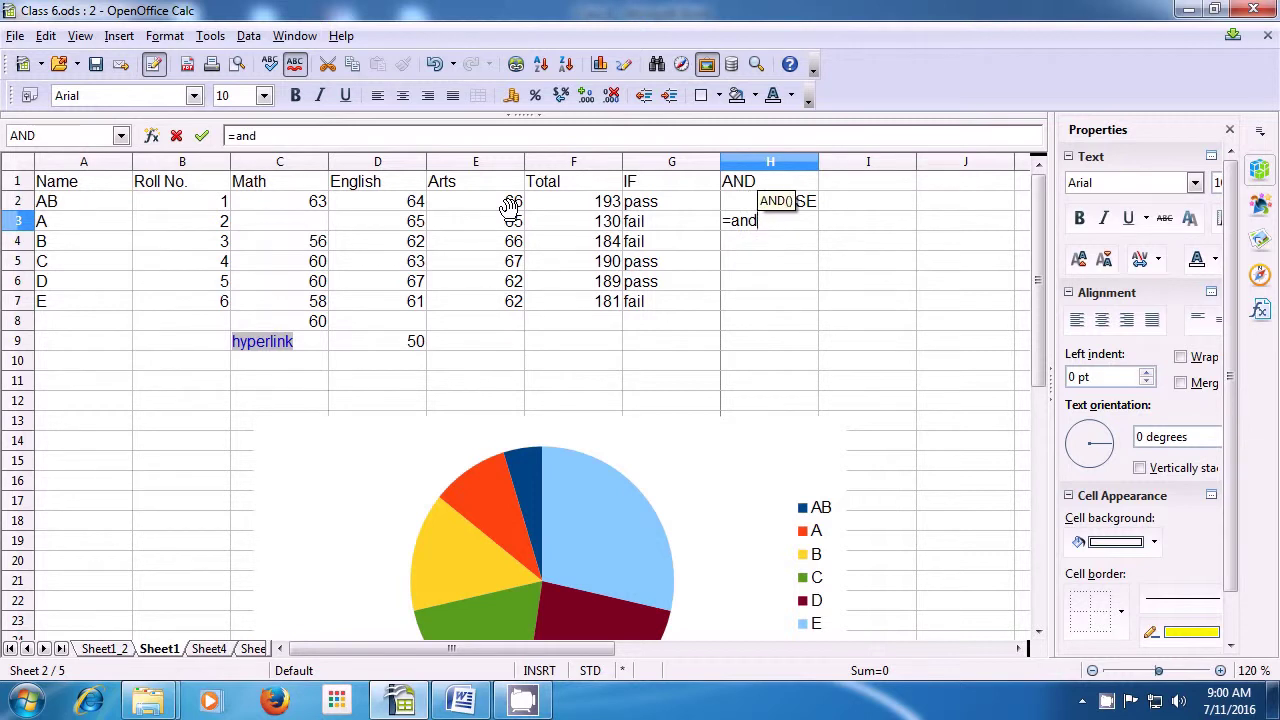
pyautogui.write('(')
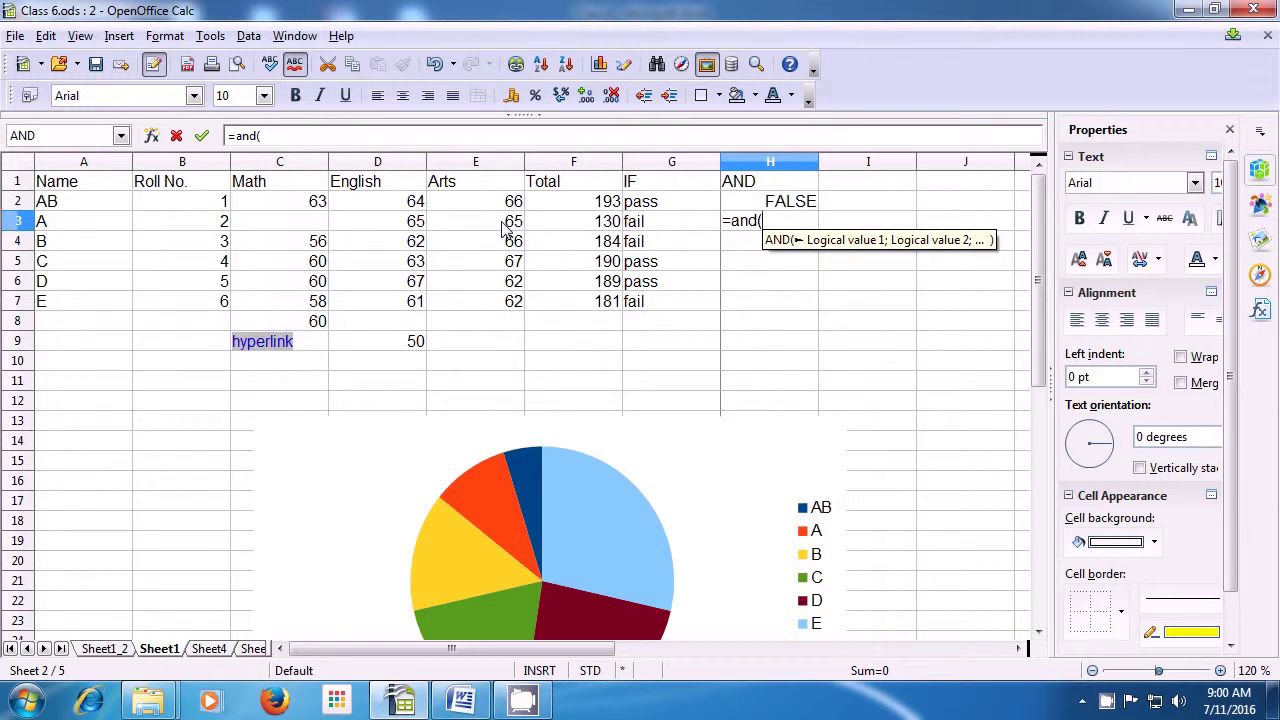
pyautogui.click(506, 229)
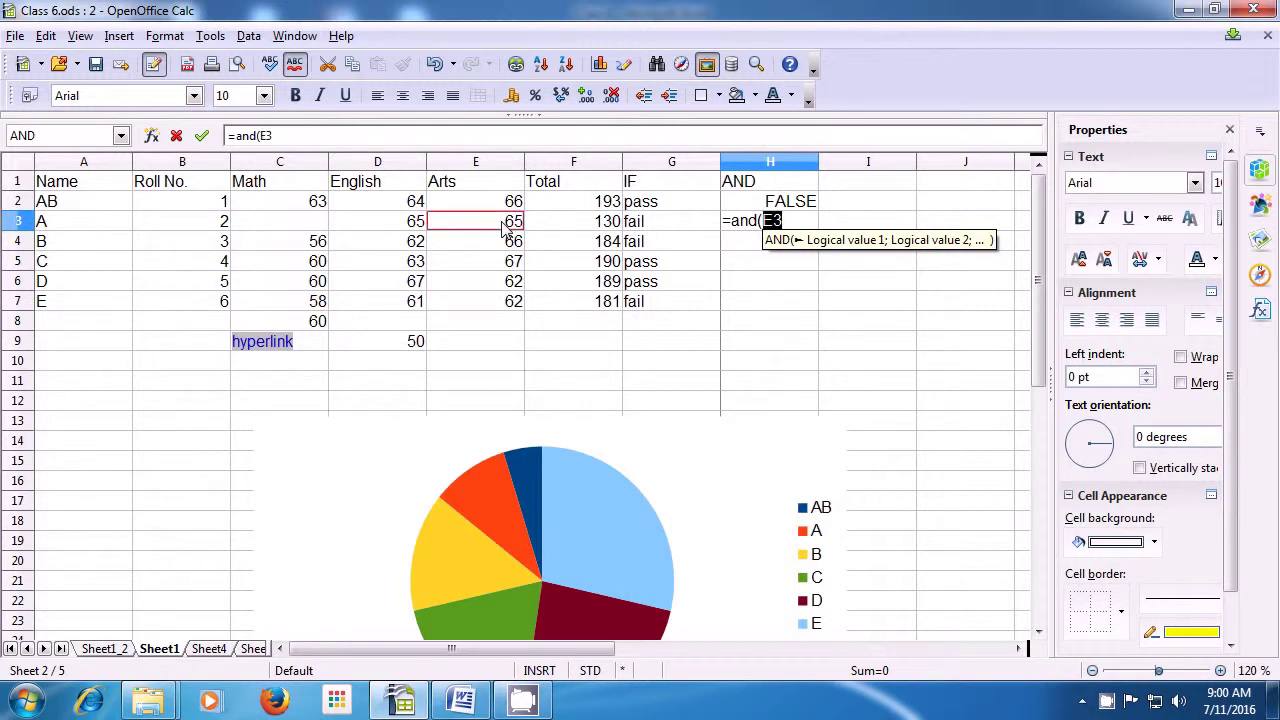
pyautogui.write('>')
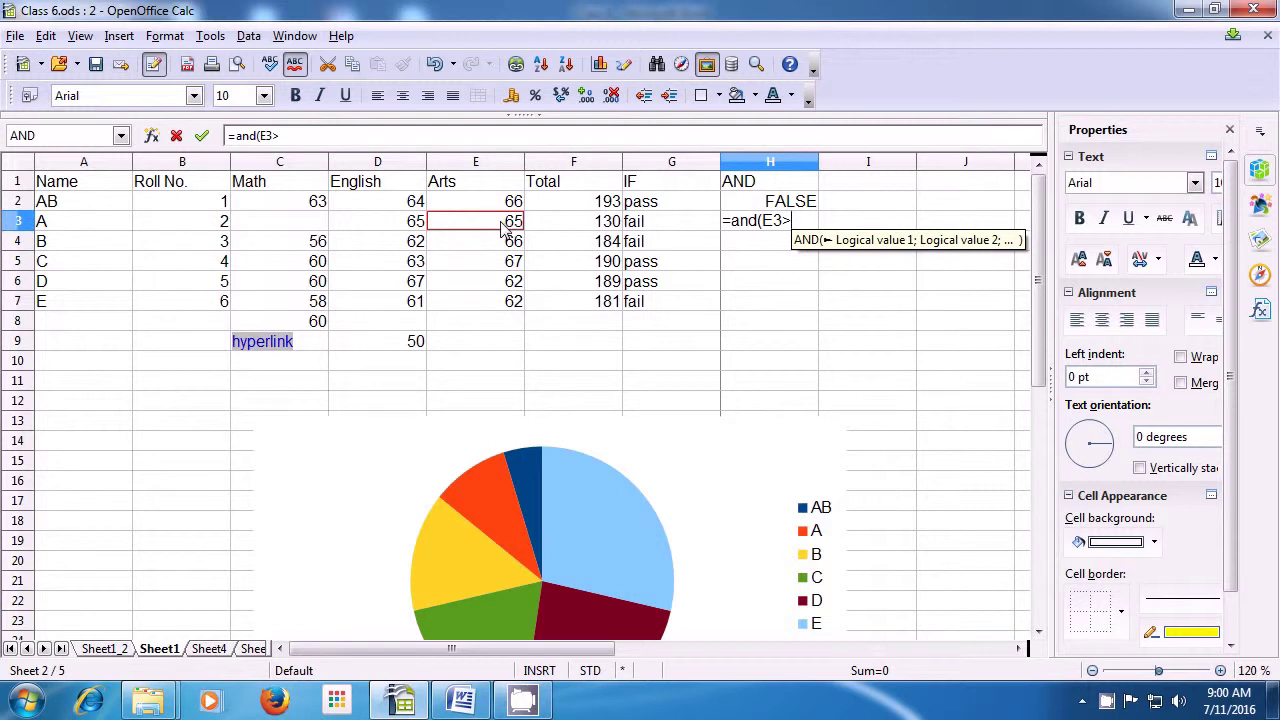
pyautogui.click(414, 250)
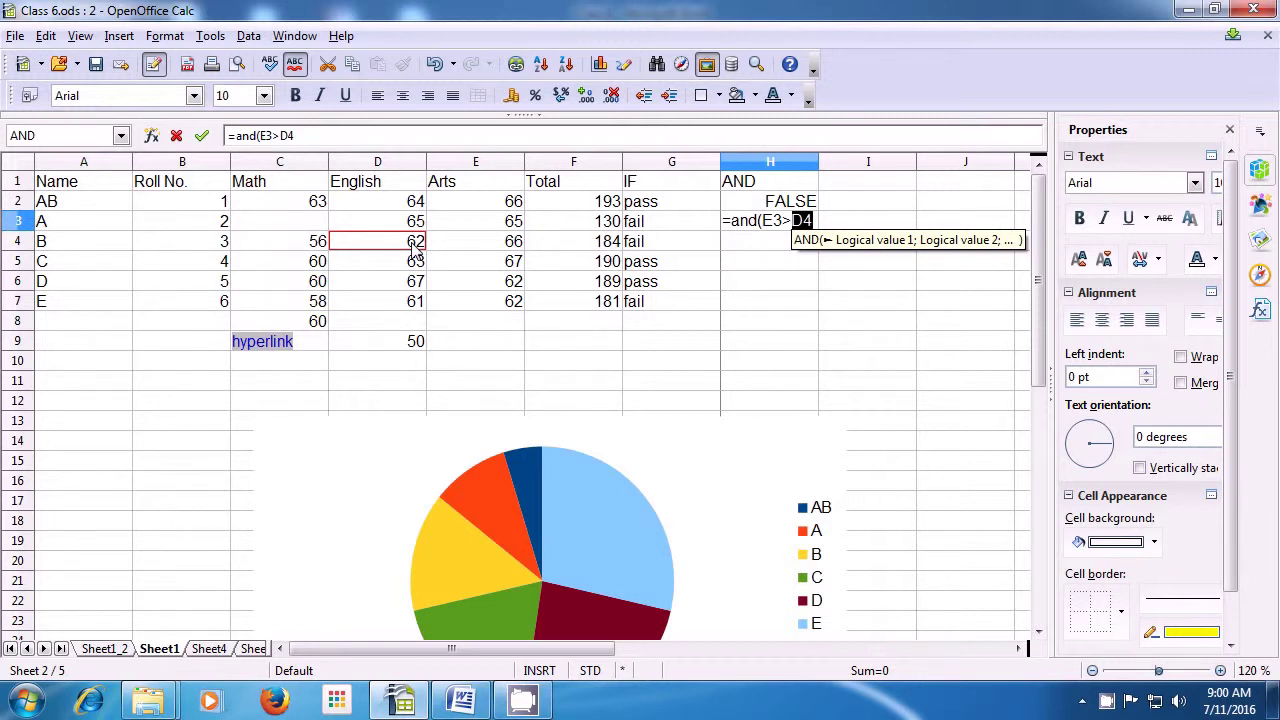
pyautogui.write(';')
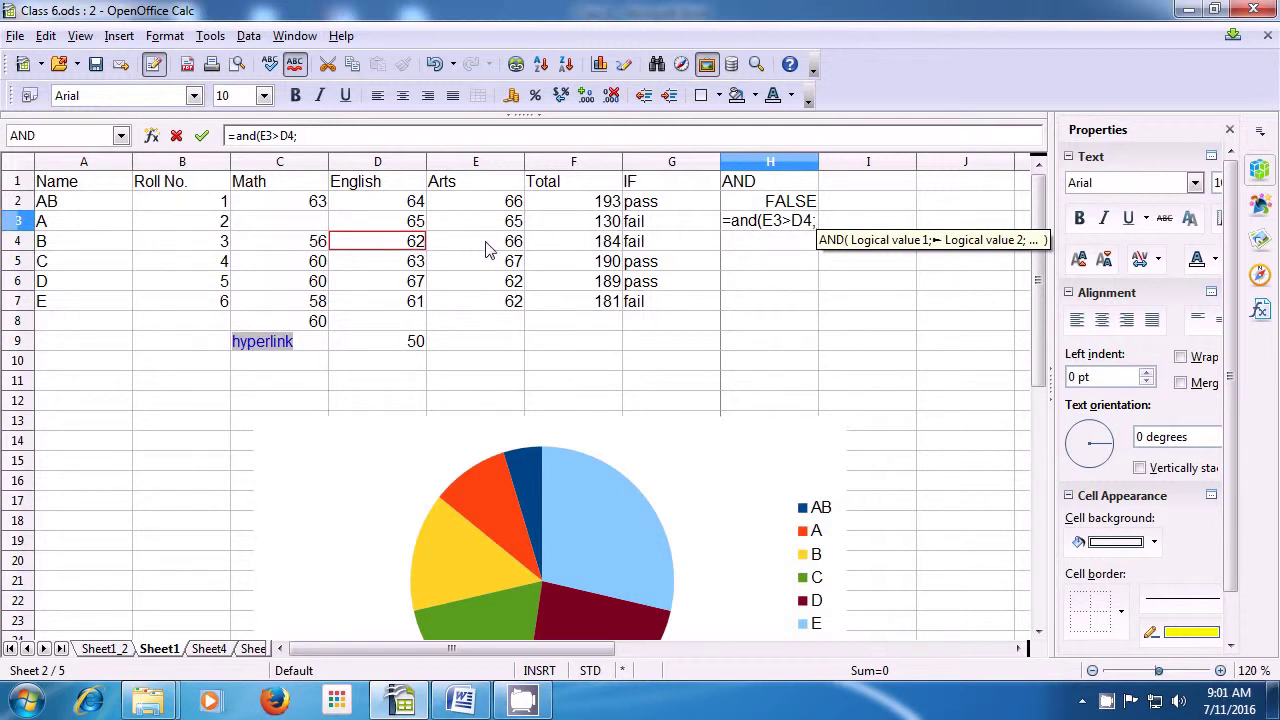
pyautogui.click(577, 230)
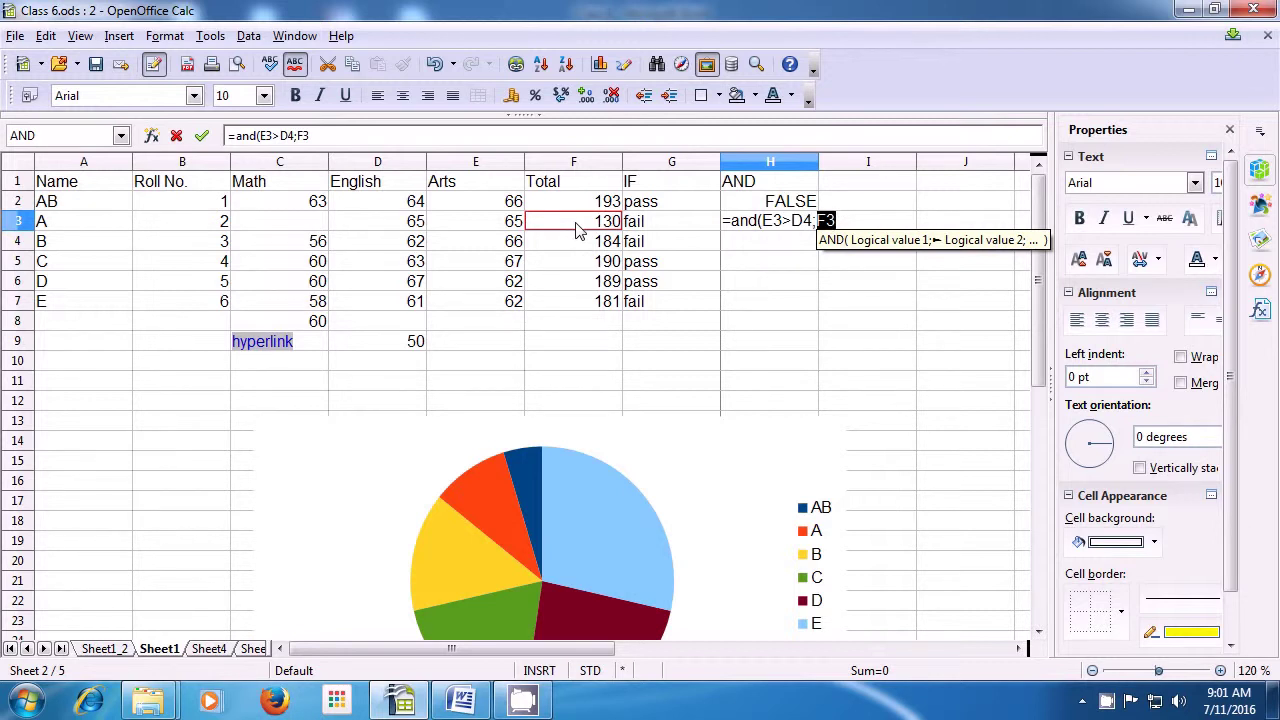
pyautogui.write('<')
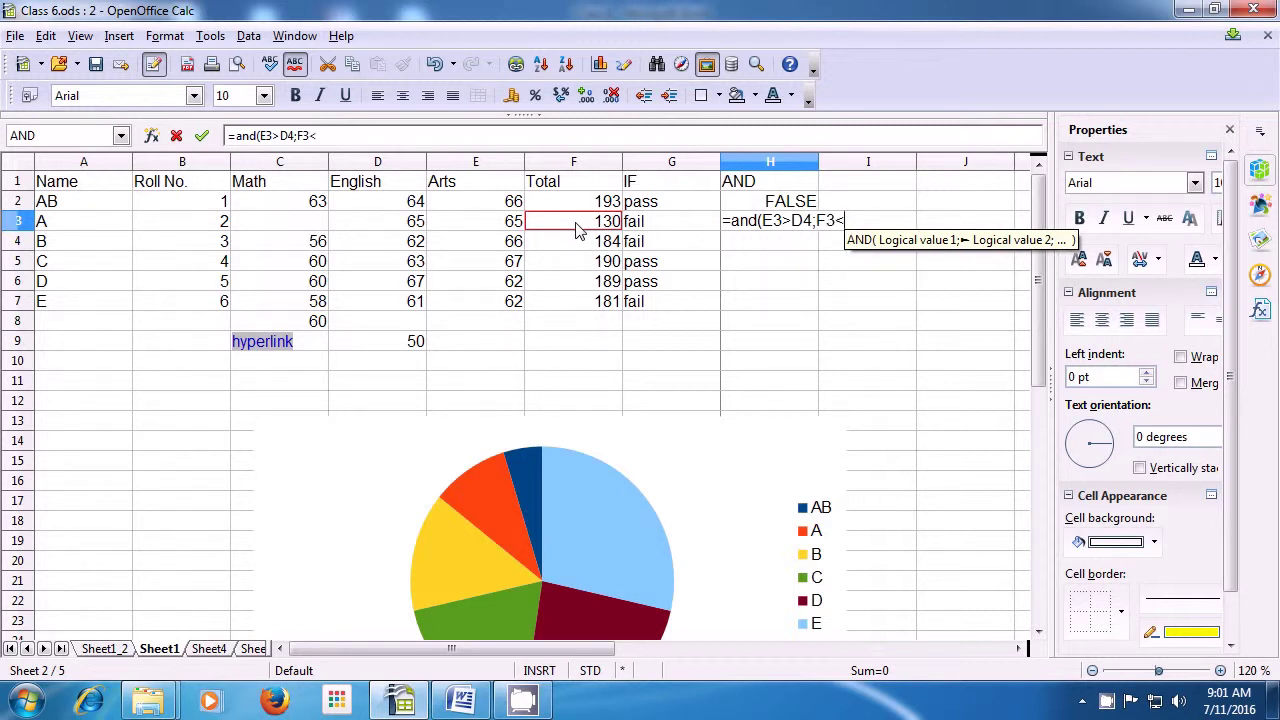
pyautogui.click(510, 226)
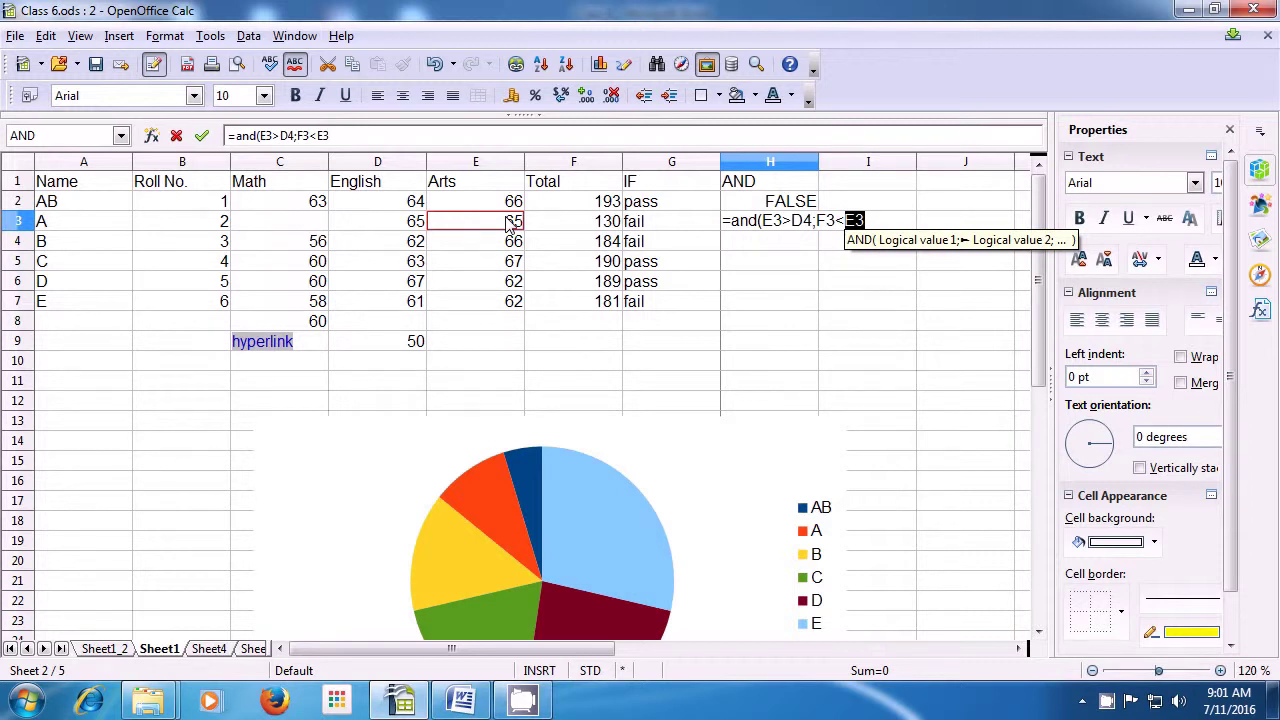
pyautogui.write(')')
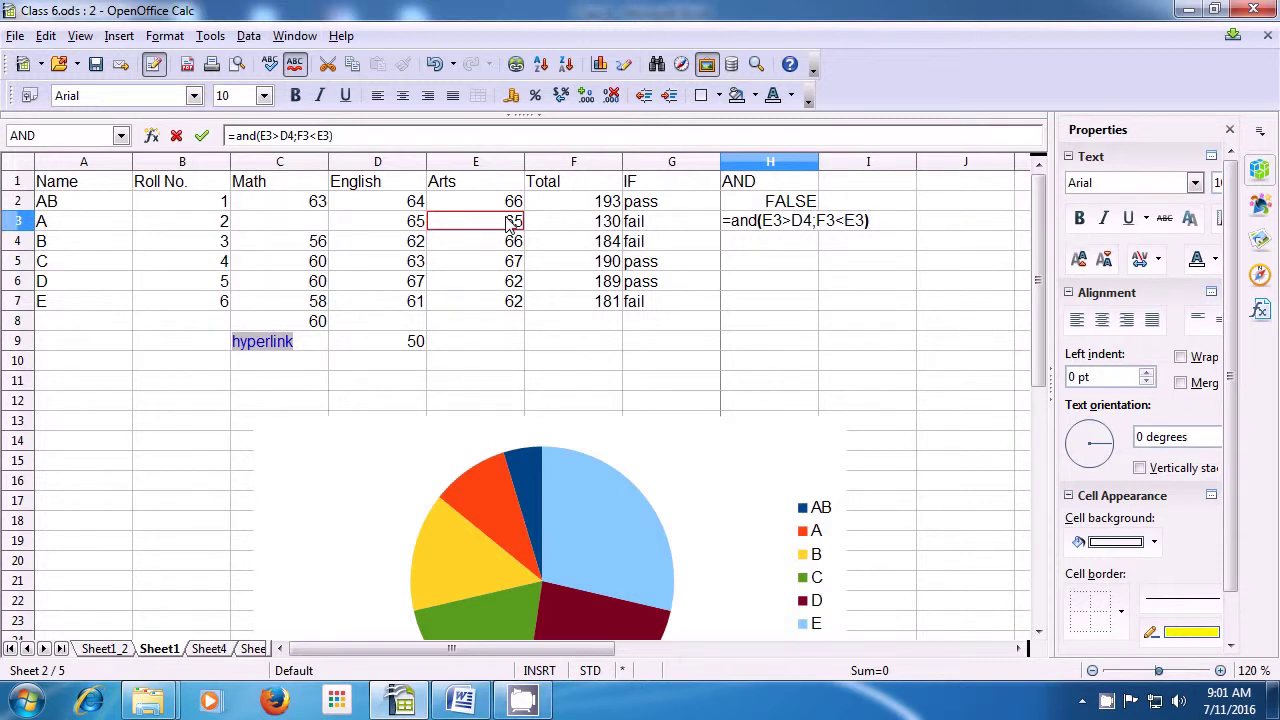
pyautogui.press('Return')
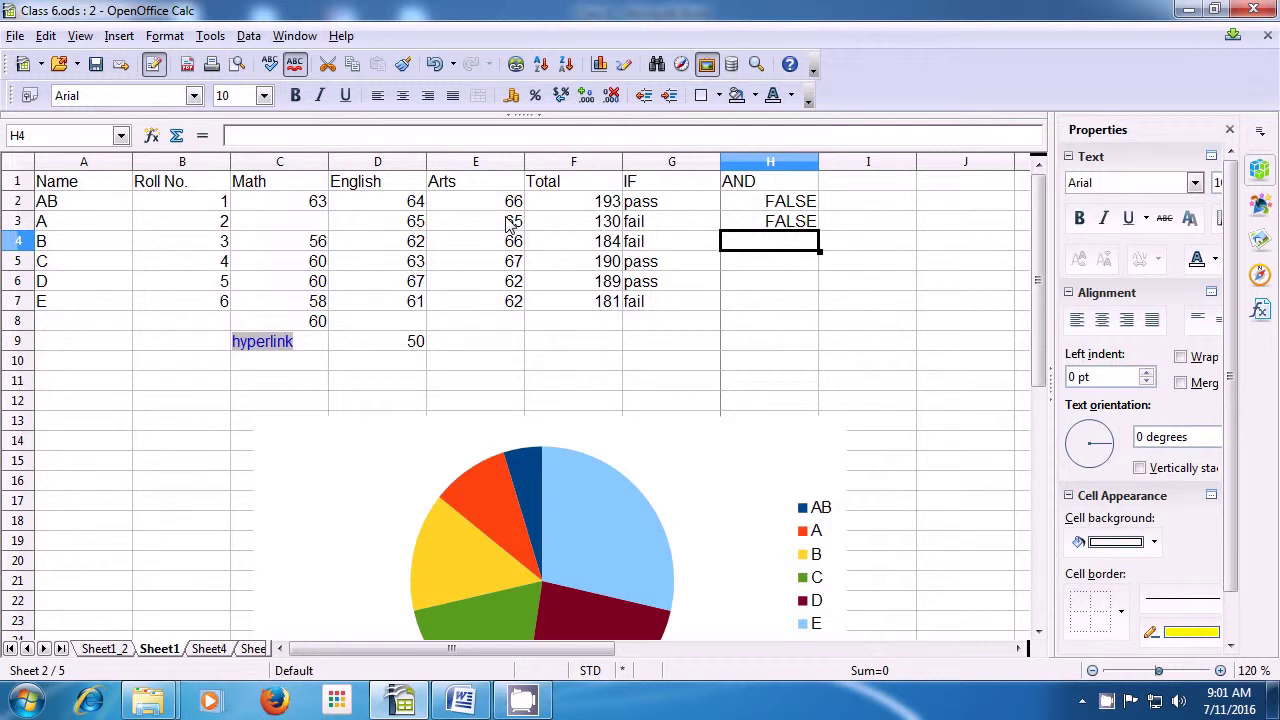
# Change the second condition of the AND formula in H3 to F3>E3 and reselect the cell.
pyautogui.press('Up')
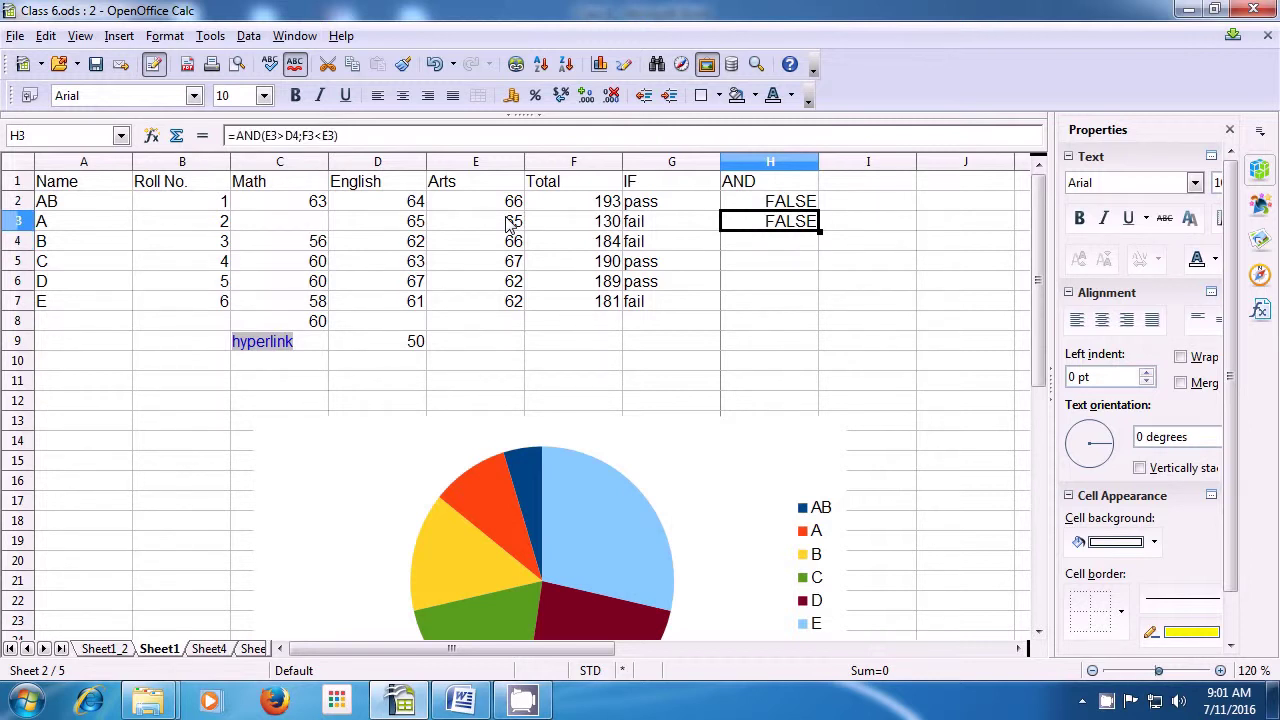
pyautogui.doubleClick(764, 232)
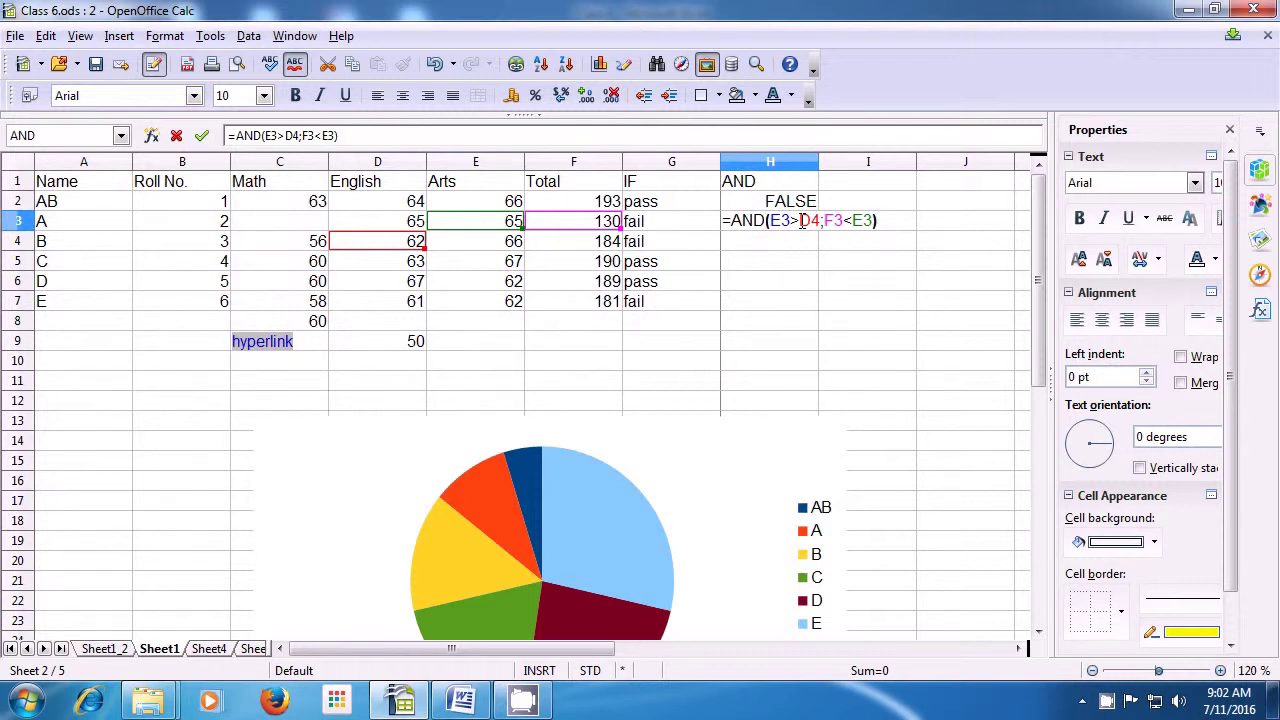
pyautogui.click(853, 222)
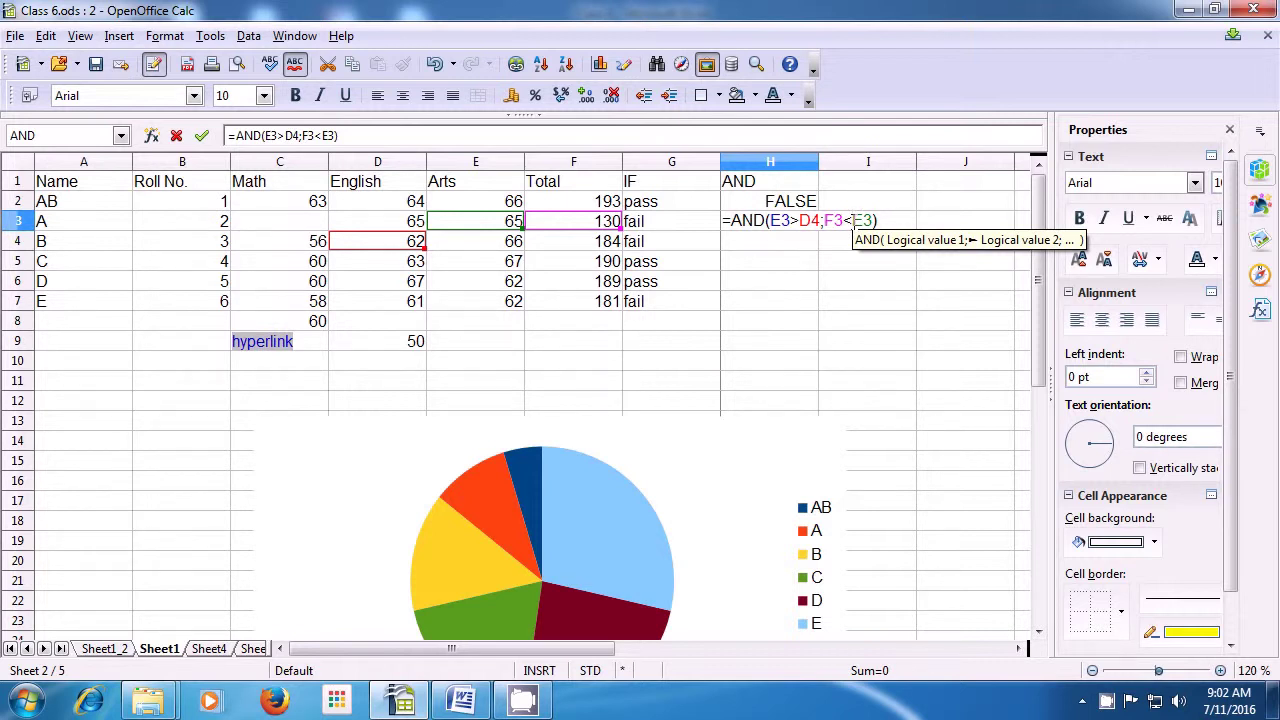
pyautogui.press('BackSpace')
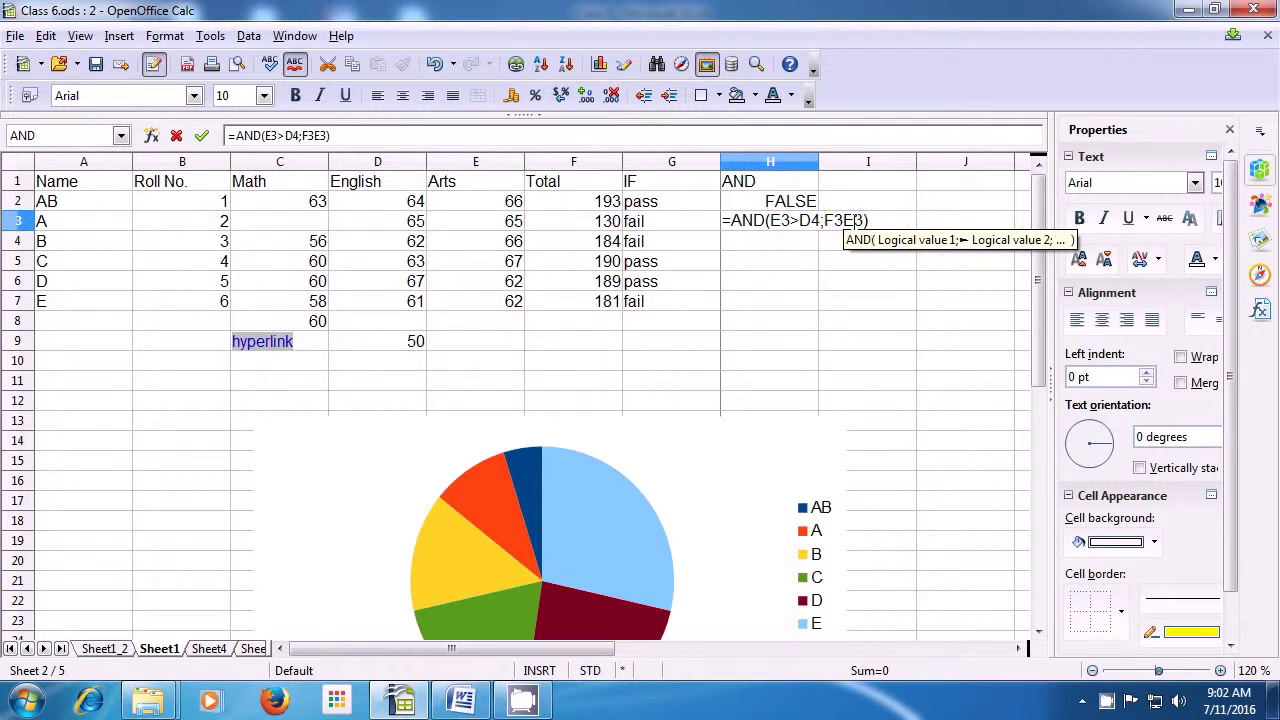
pyautogui.write('>')
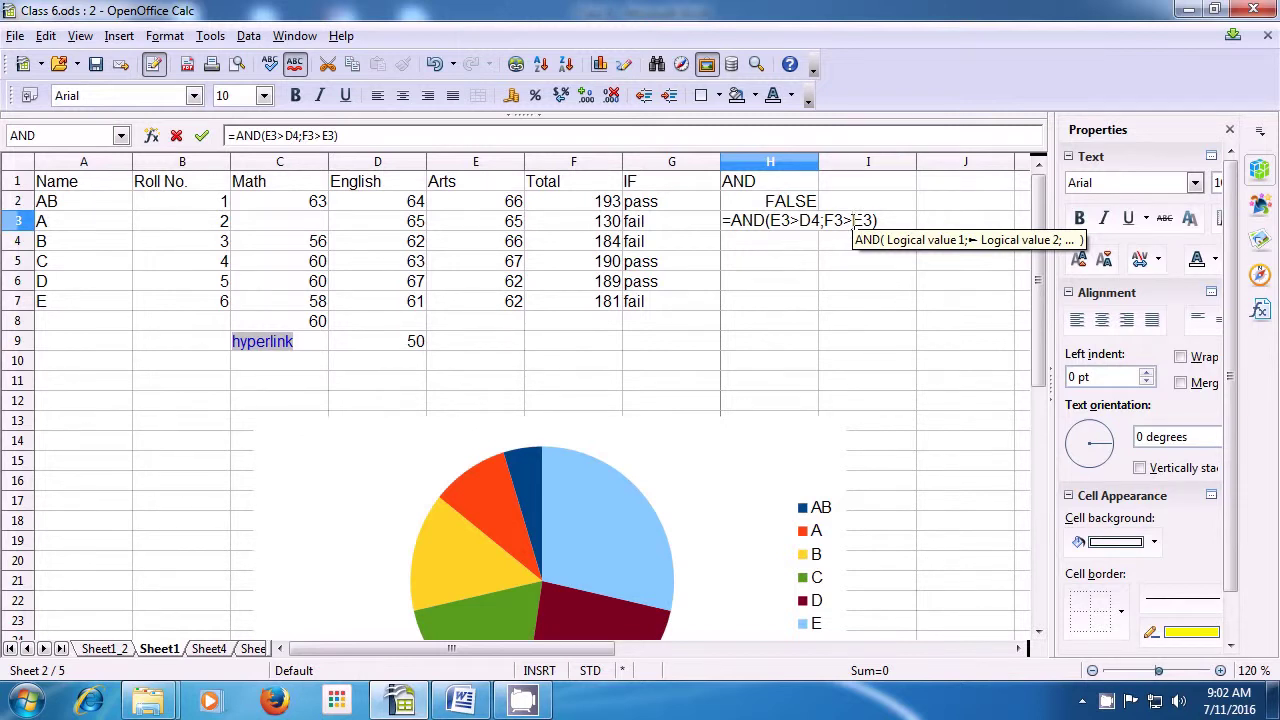
pyautogui.press('Return')
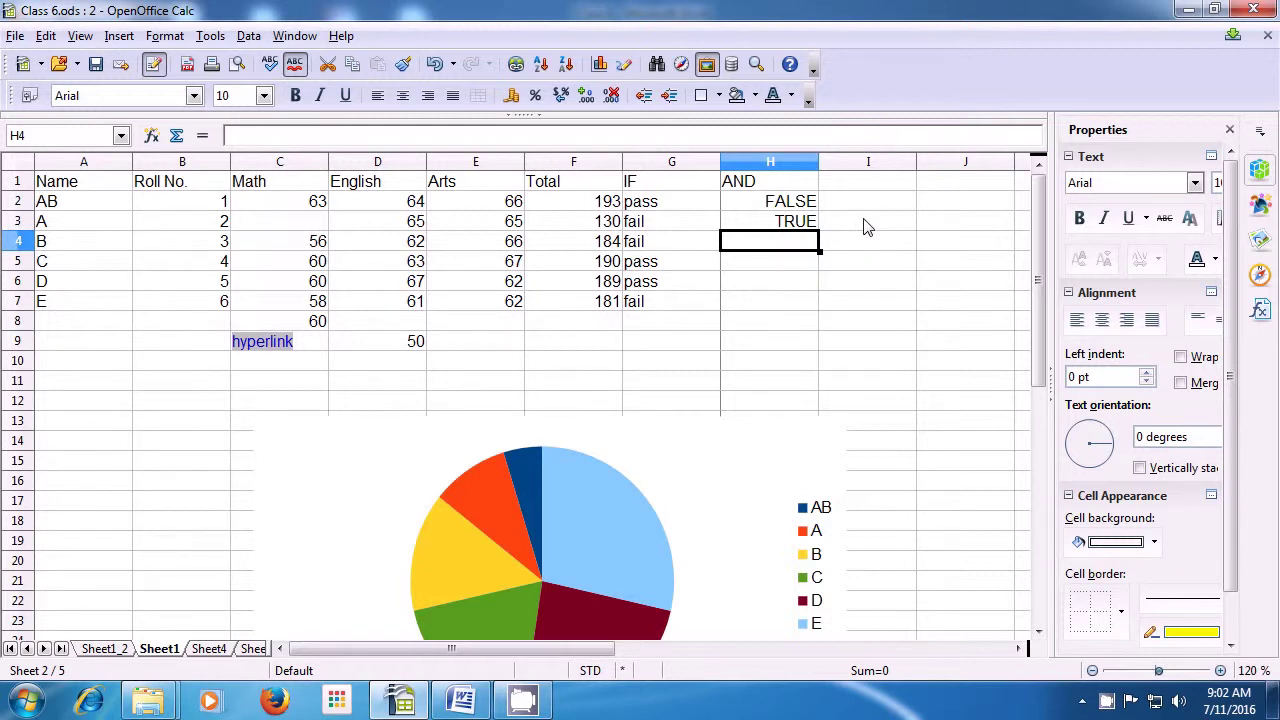
pyautogui.click(776, 226)
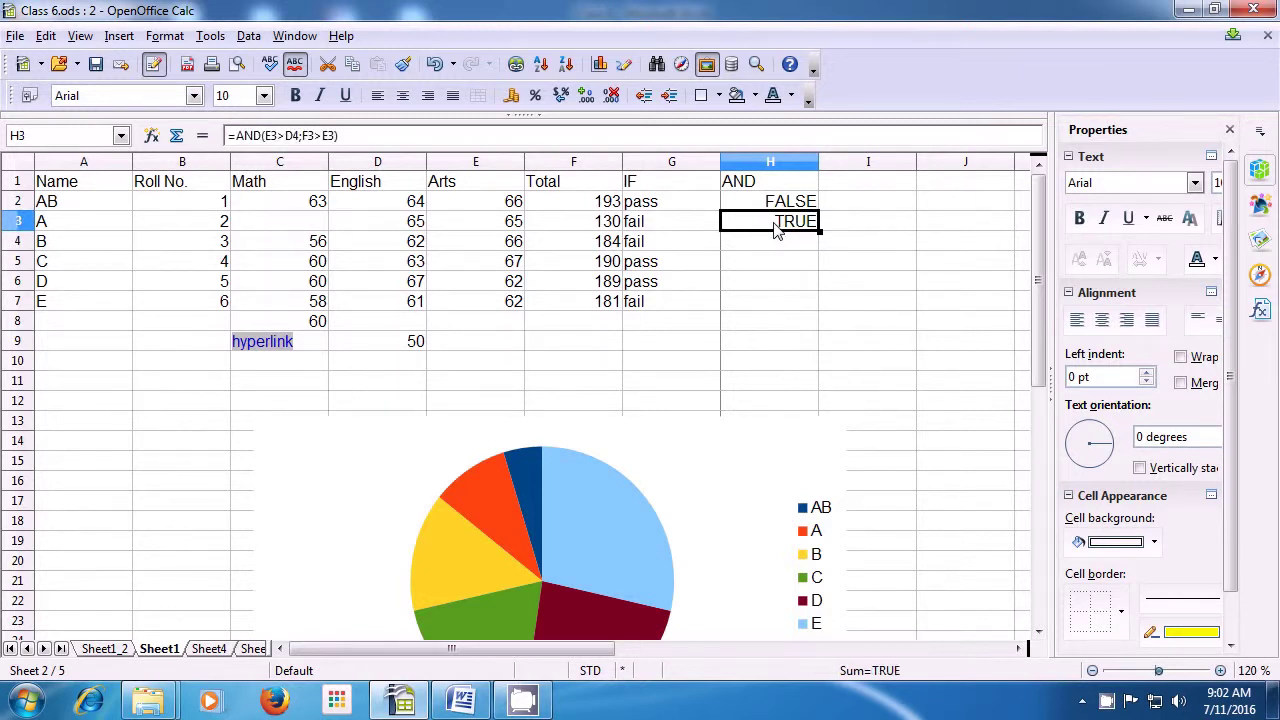
# Review the AND formula in H3 and enter the heading OR in cell I1, beside the AND column.
pyautogui.doubleClick(776, 226)
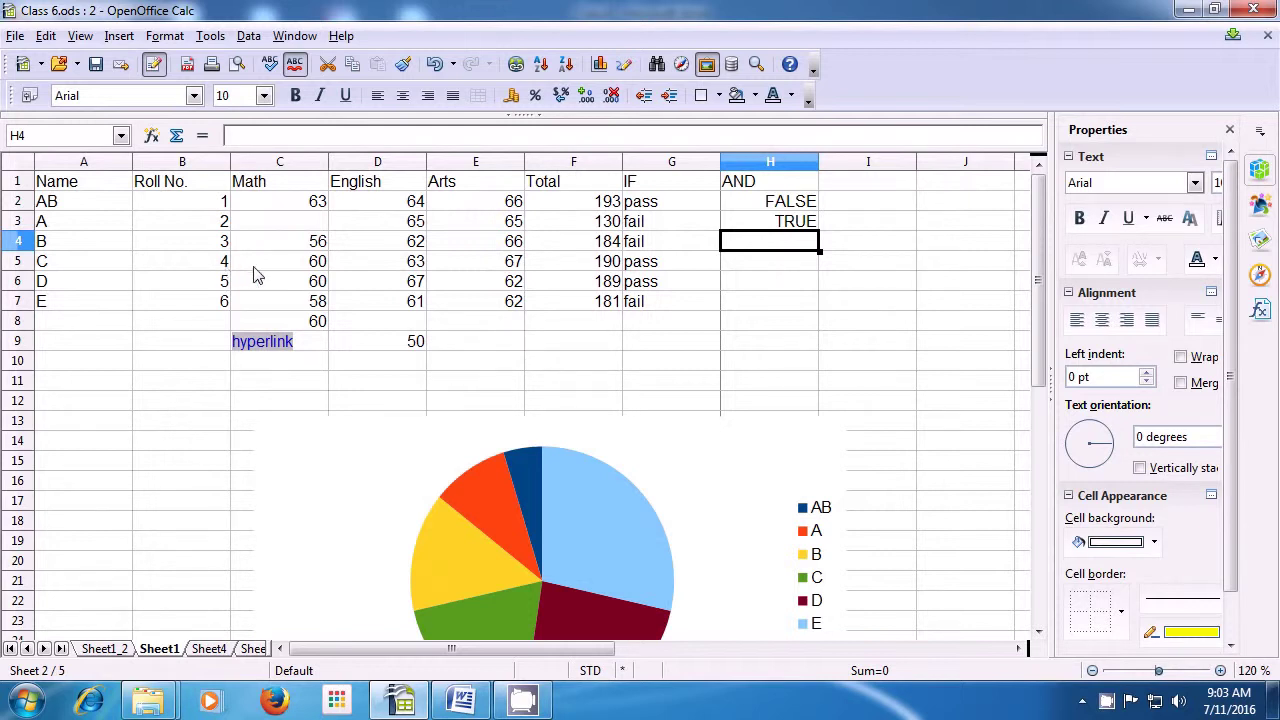
pyautogui.click(869, 190)
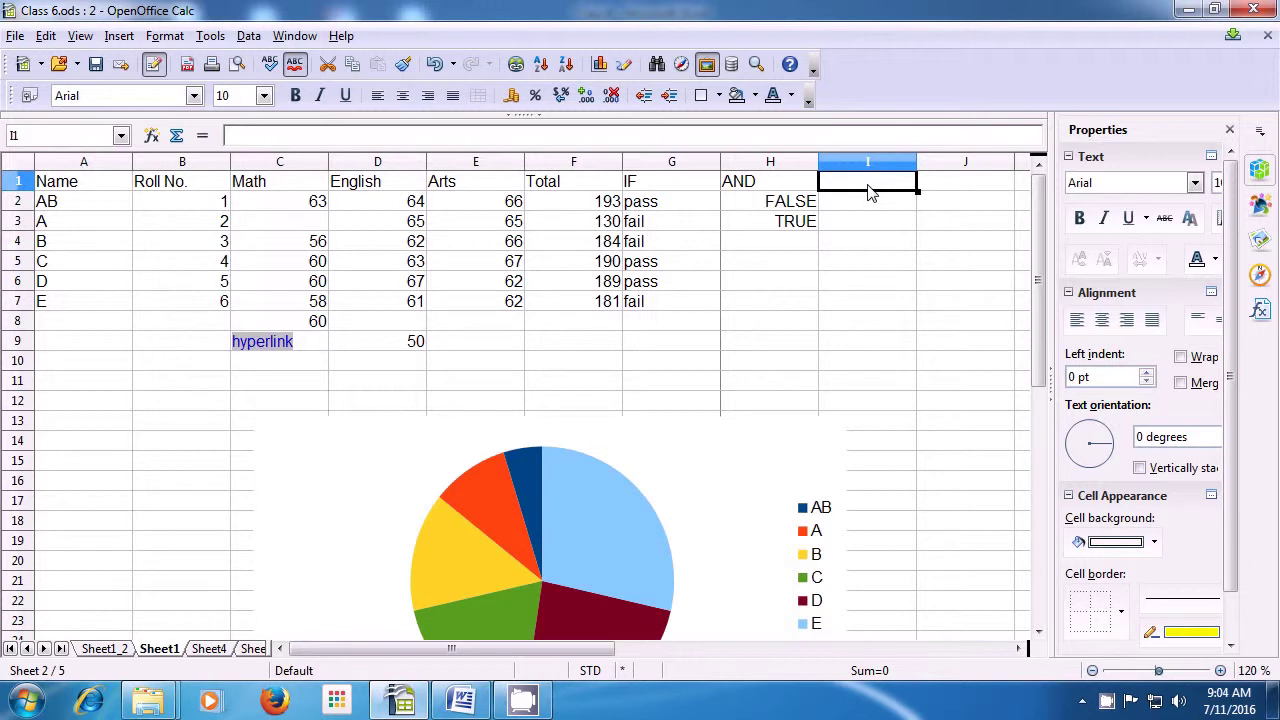
pyautogui.write('OR')
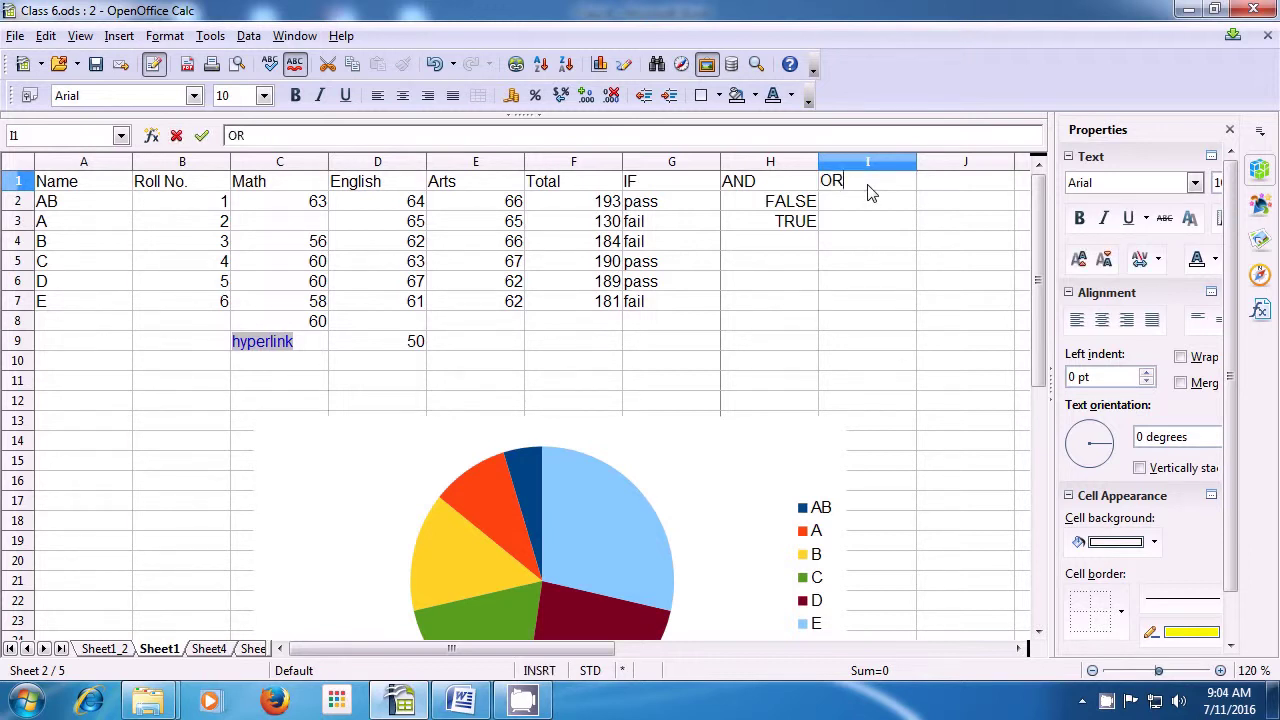
pyautogui.press('Return')
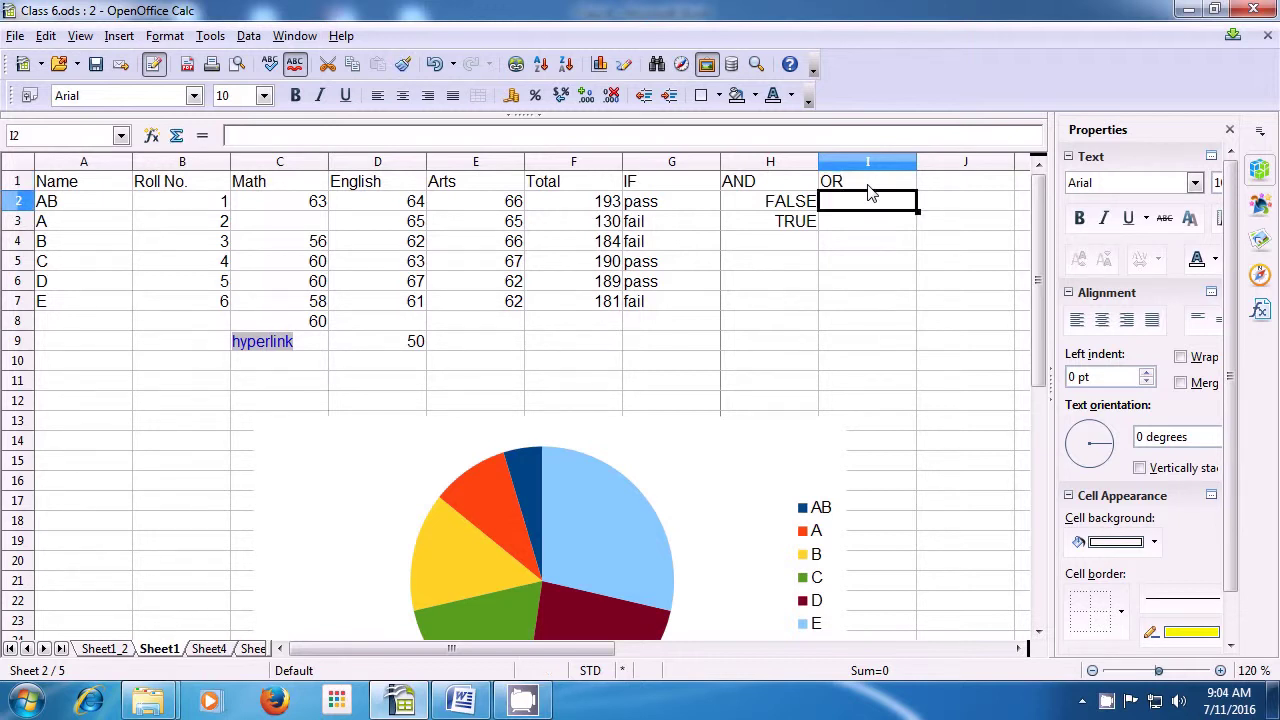
# Enter =OR(F2>E2;F2<E2) in cell I2 to compare the first student's Total with the Arts mark.
pyautogui.write('=')
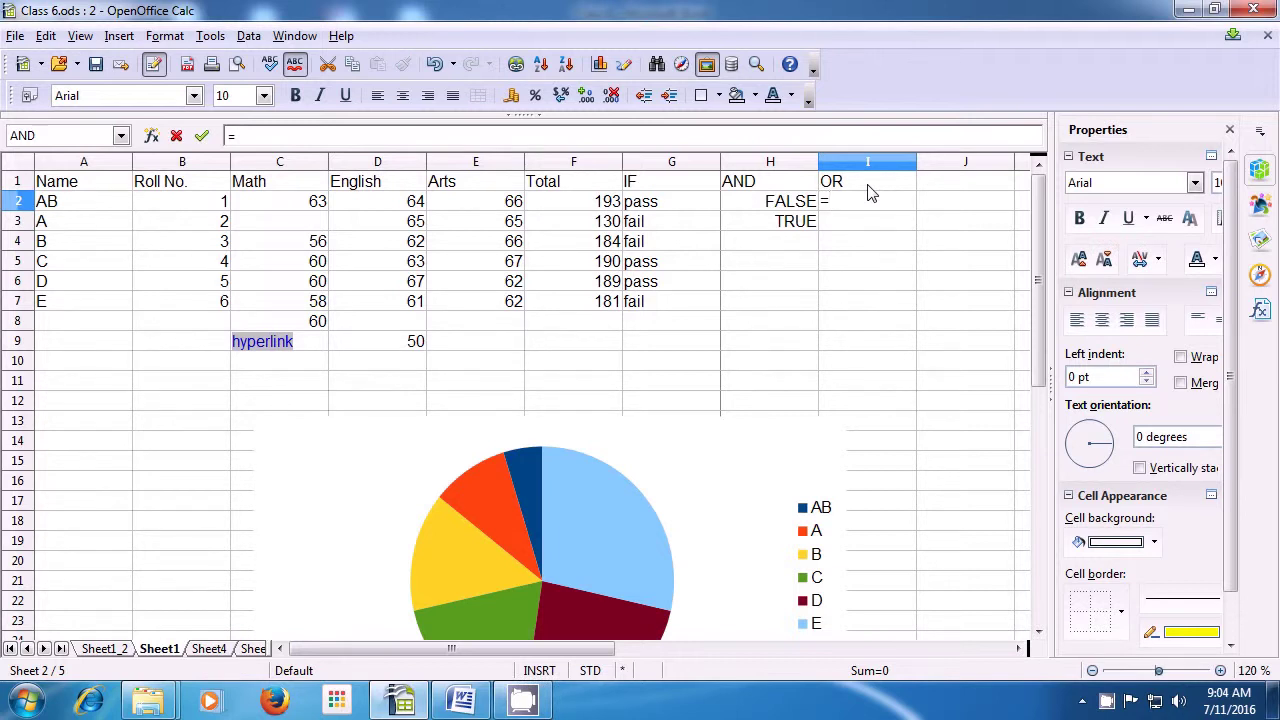
pyautogui.write('or')
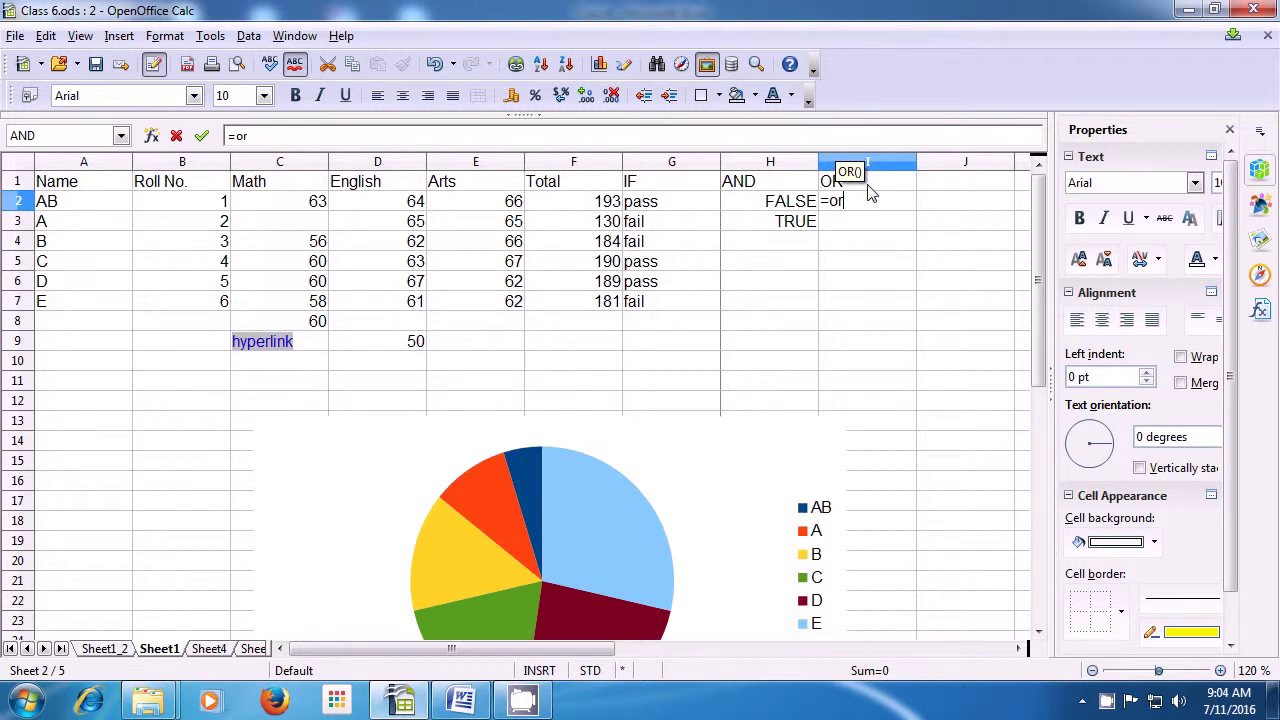
pyautogui.write('(')
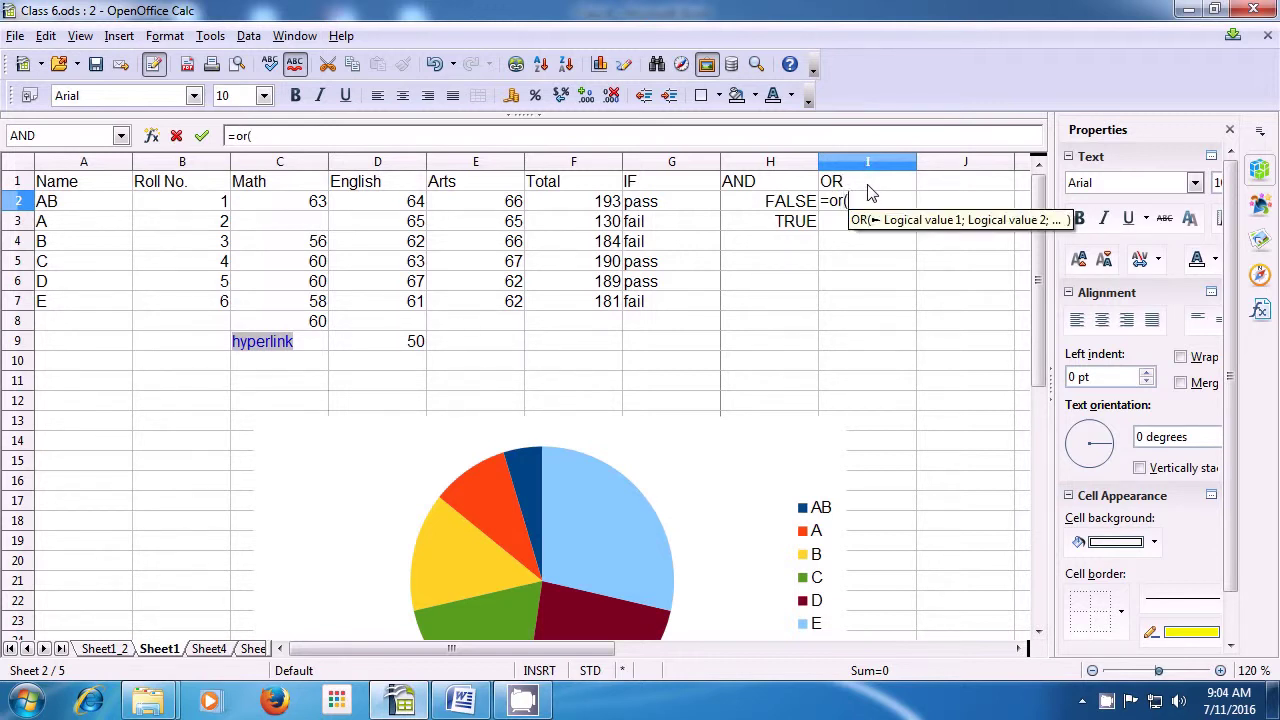
pyautogui.click(597, 208)
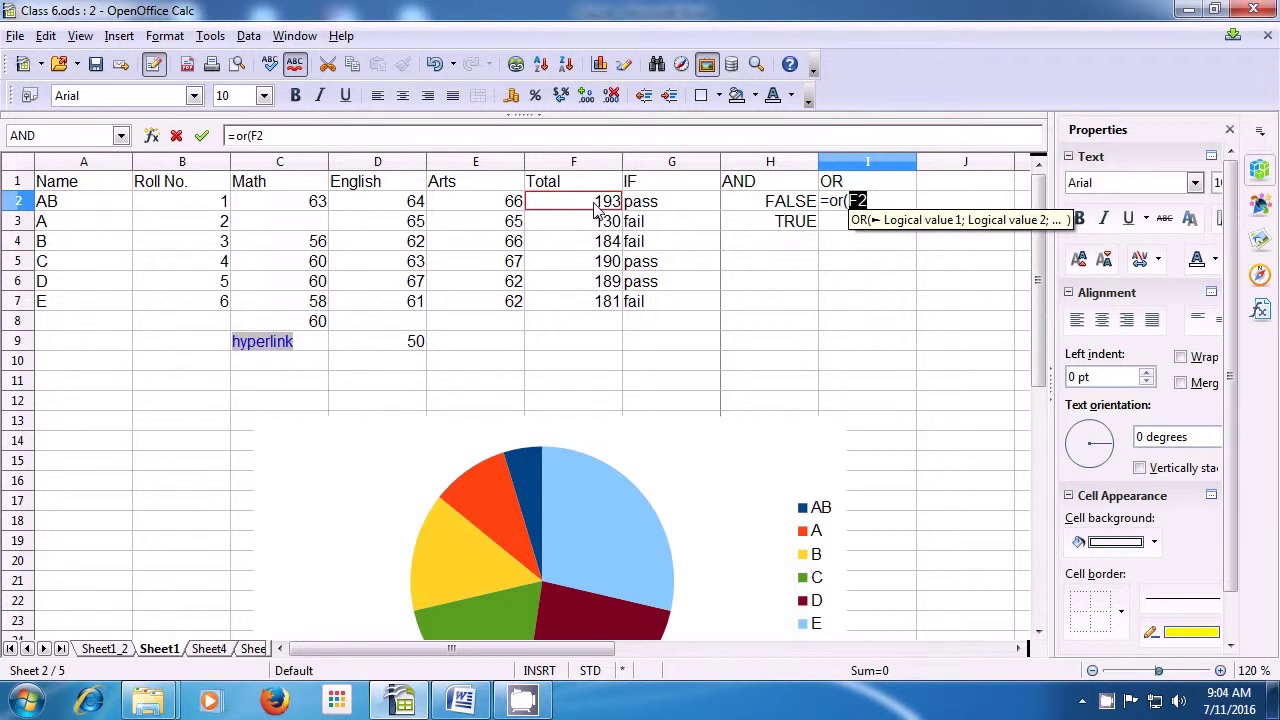
pyautogui.write('>')
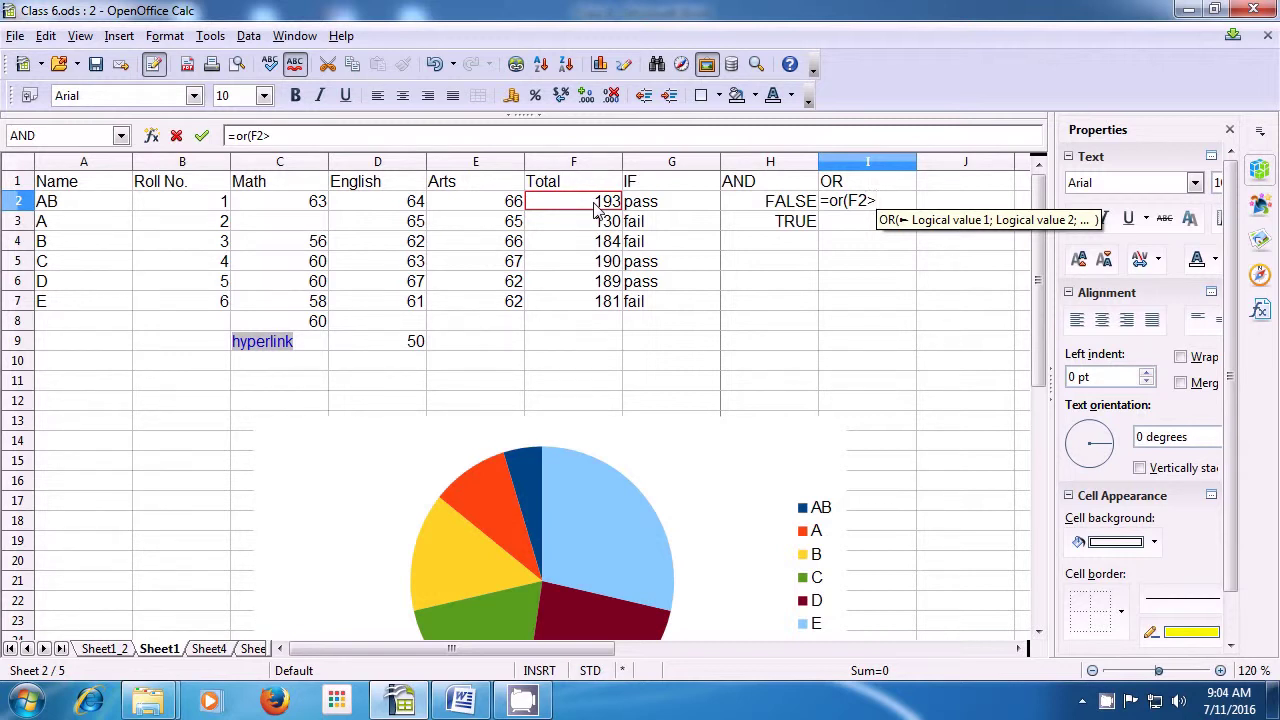
pyautogui.click(498, 208)
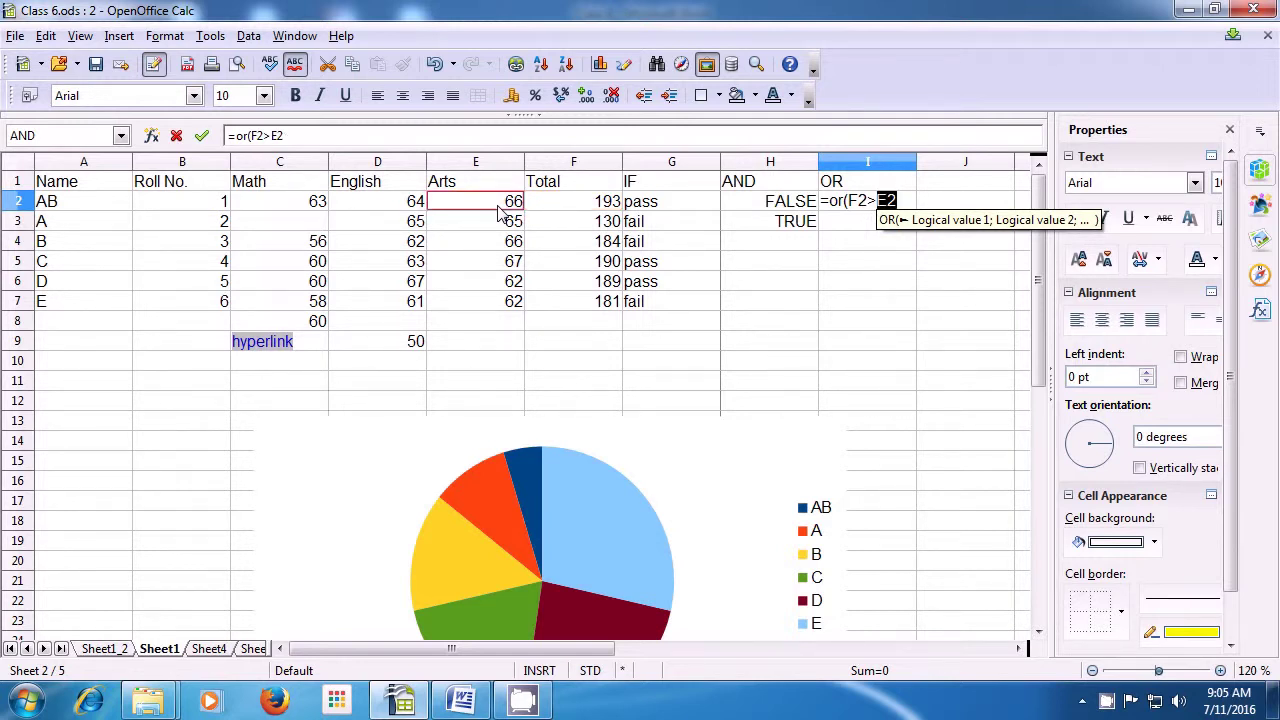
pyautogui.write(';')
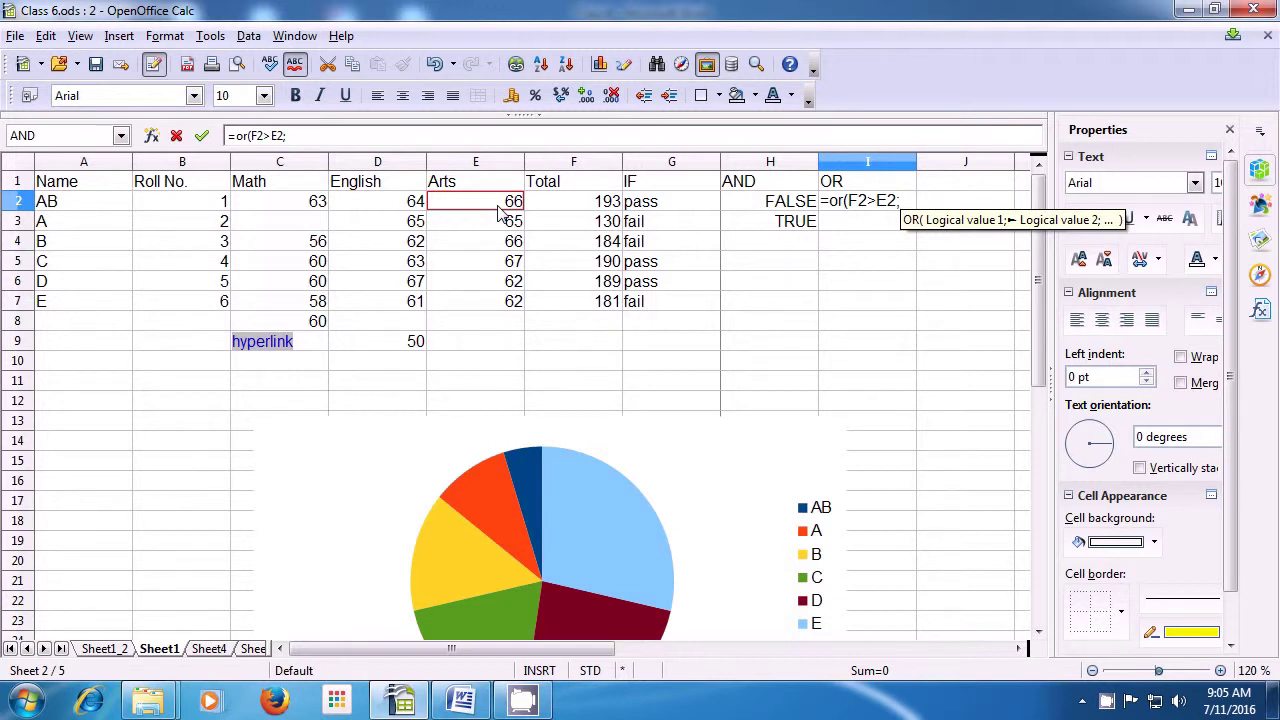
pyautogui.click(563, 204)
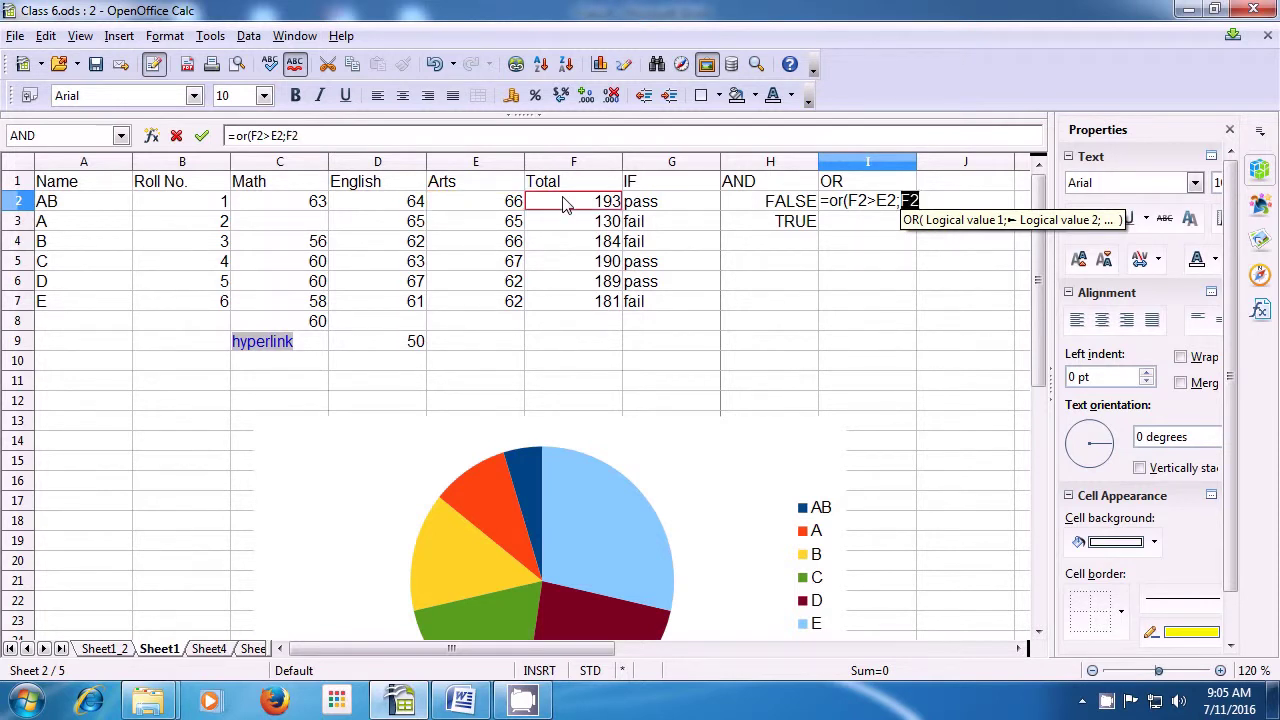
pyautogui.write('<')
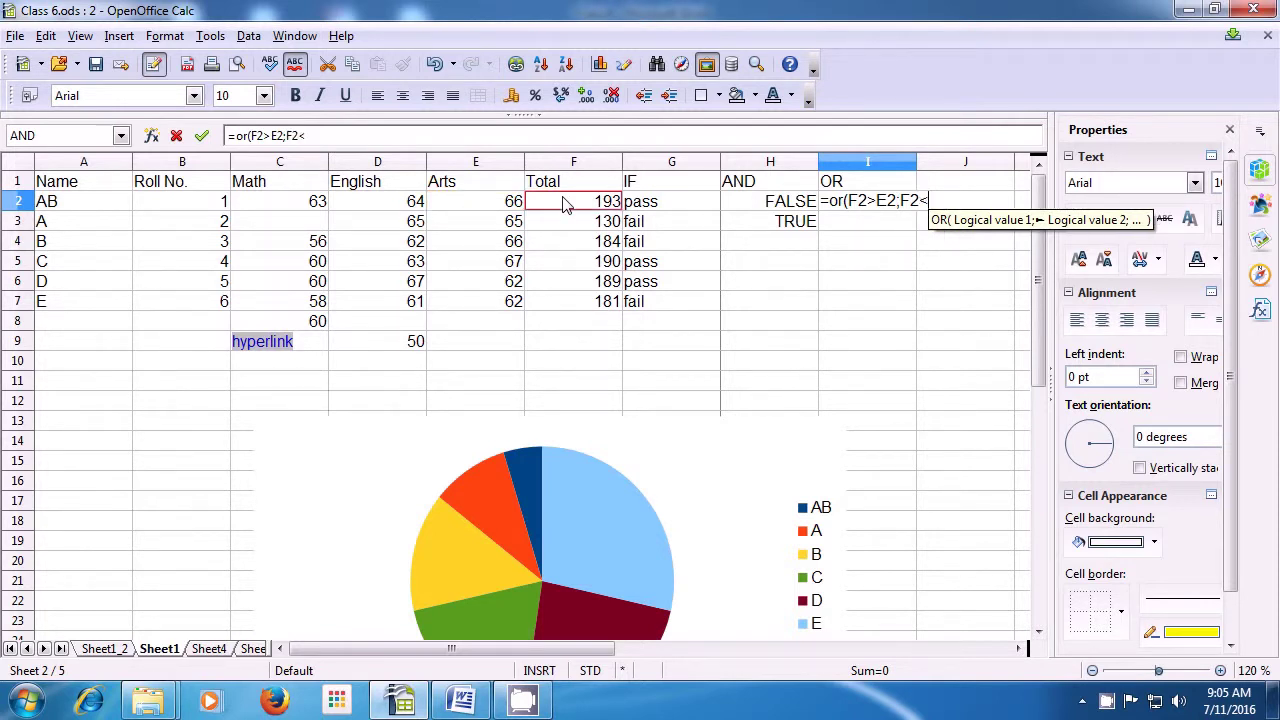
pyautogui.click(490, 208)
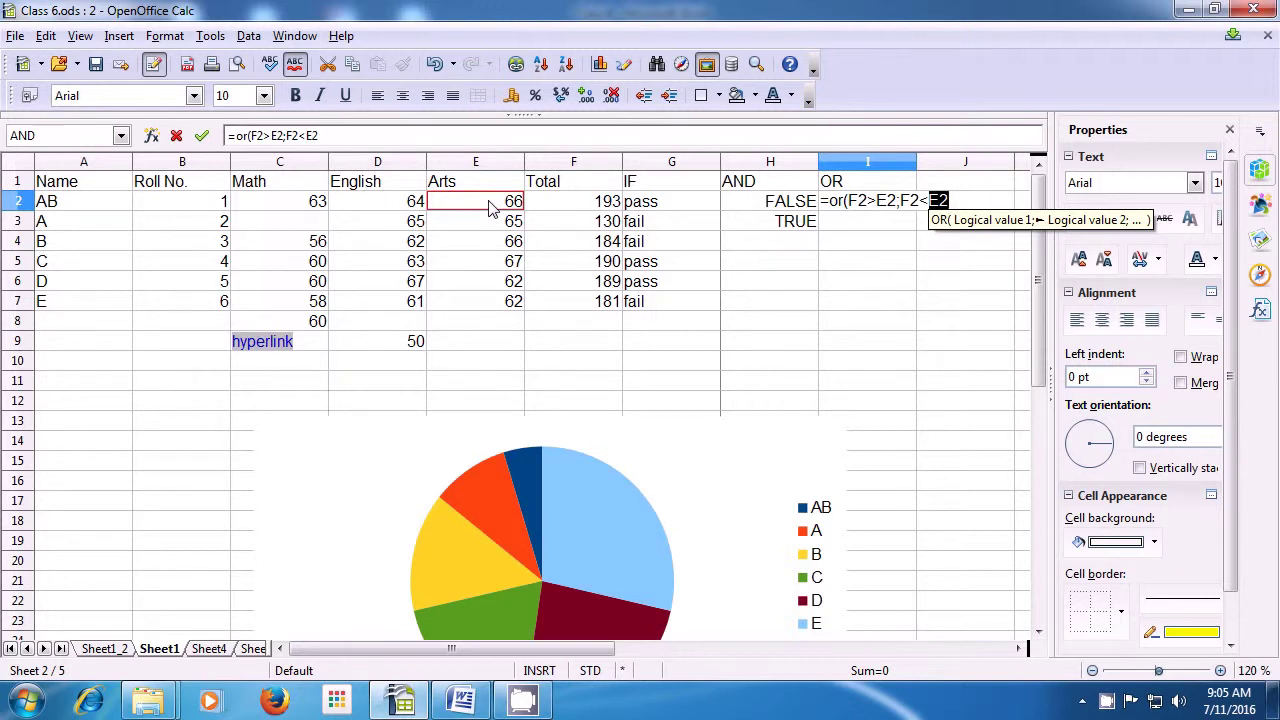
pyautogui.write(')')
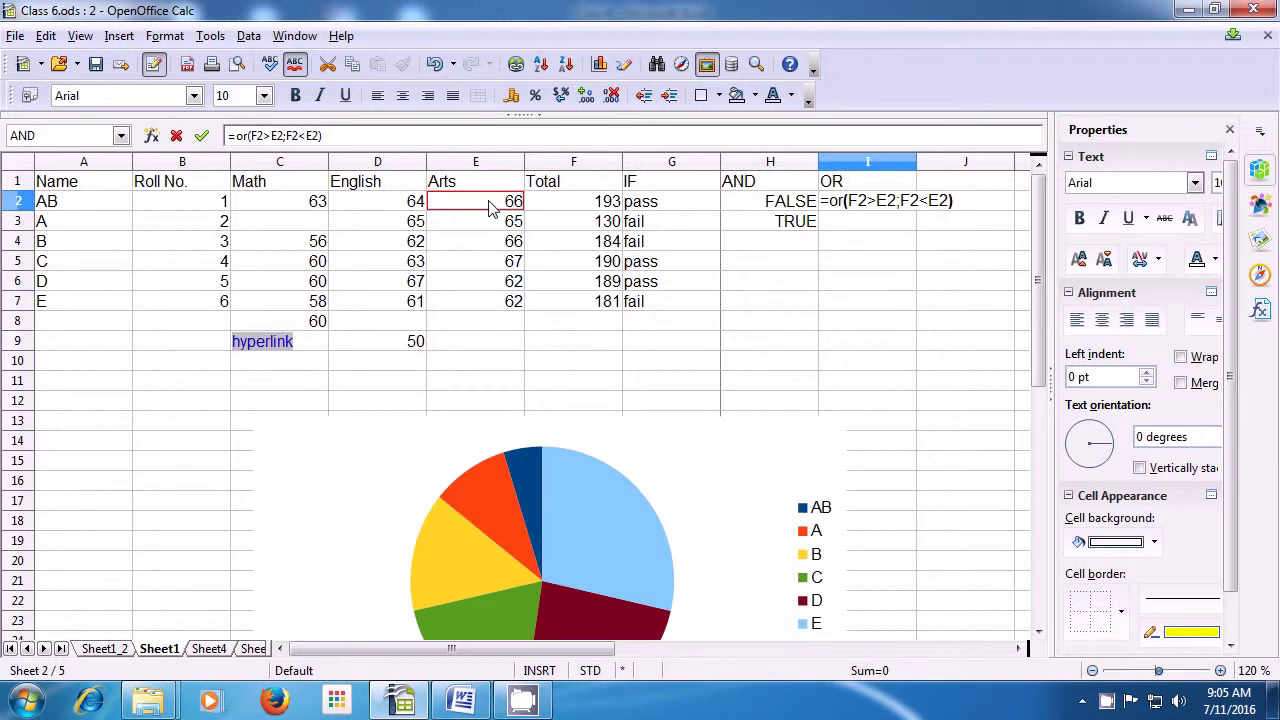
pyautogui.press('Return')
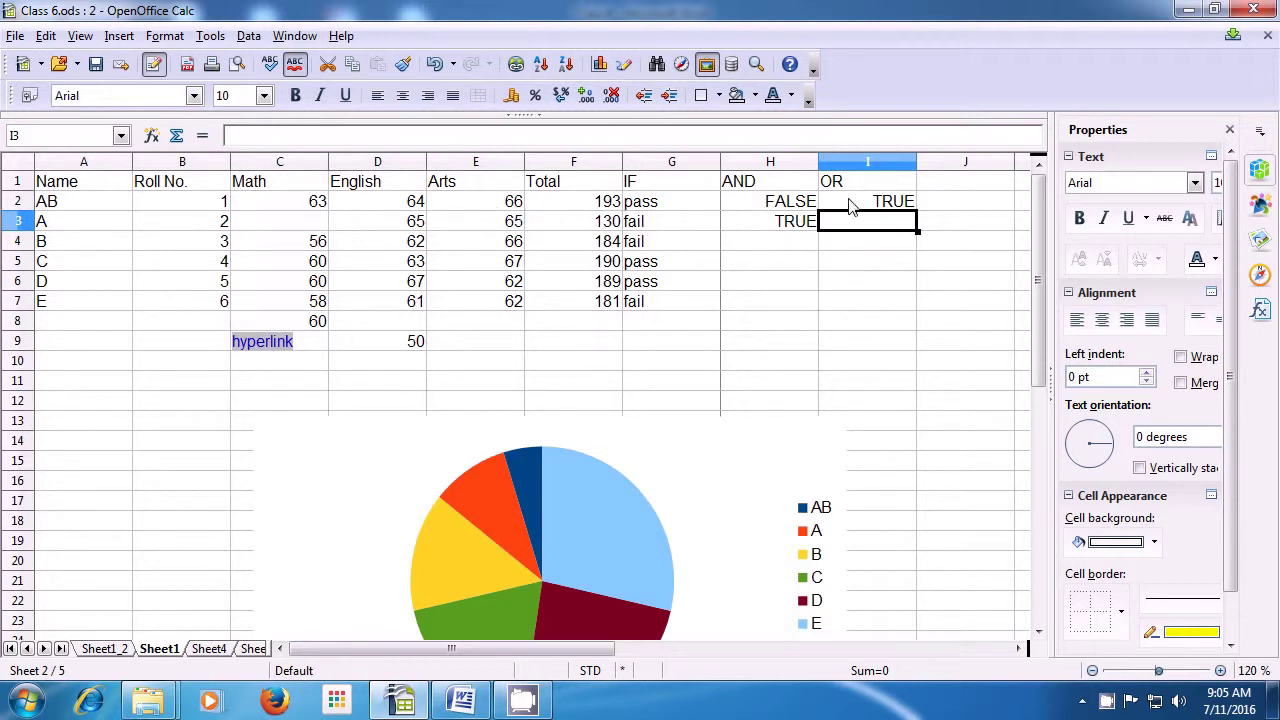
# Reopen the OR formula in cell I2 to check its conditions and referenced cells.
pyautogui.click(850, 205)
pyautogui.doubleClick(850, 203)
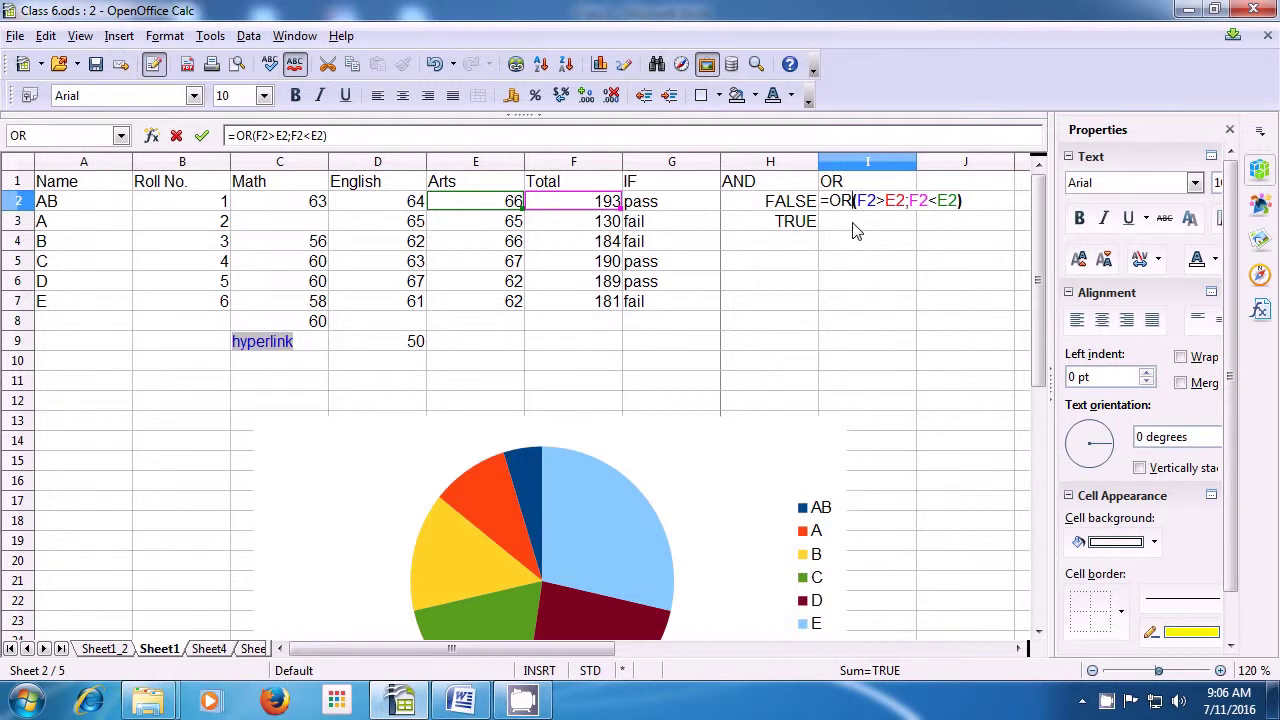
pyautogui.press('Return')
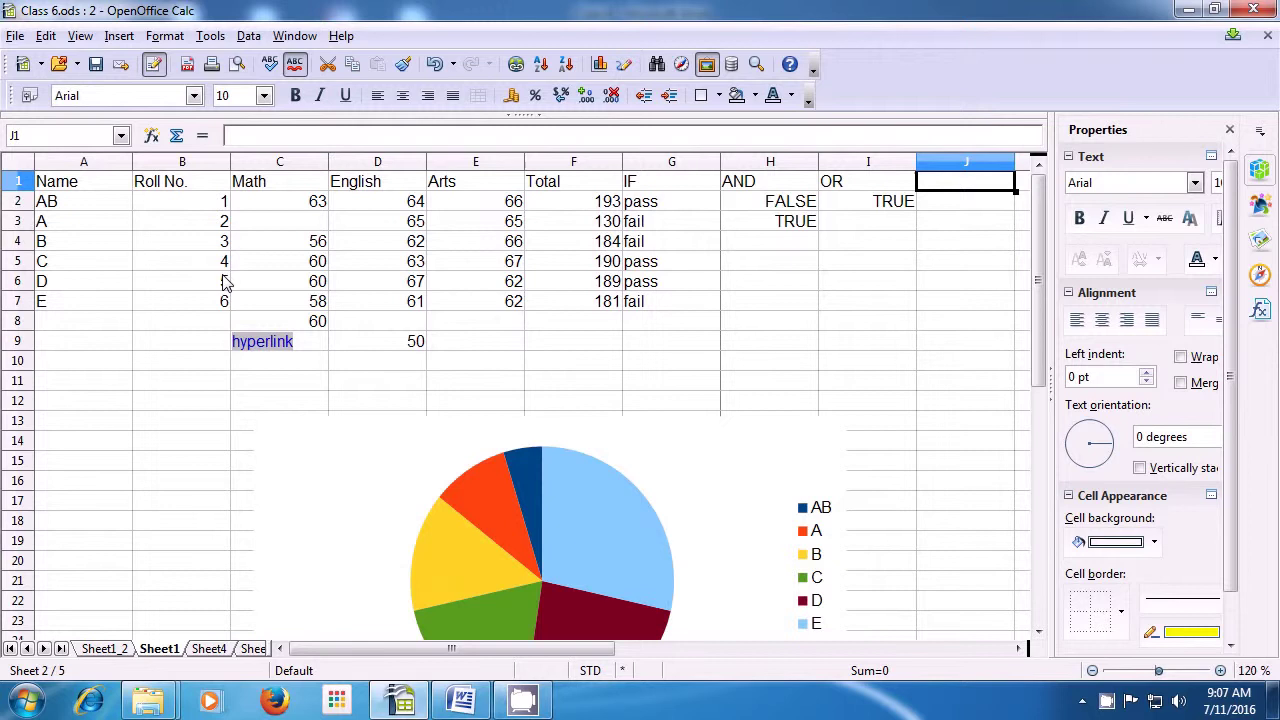
# Enter the heading COUNT in cell J1, beside the OR column.
pyautogui.write('C')
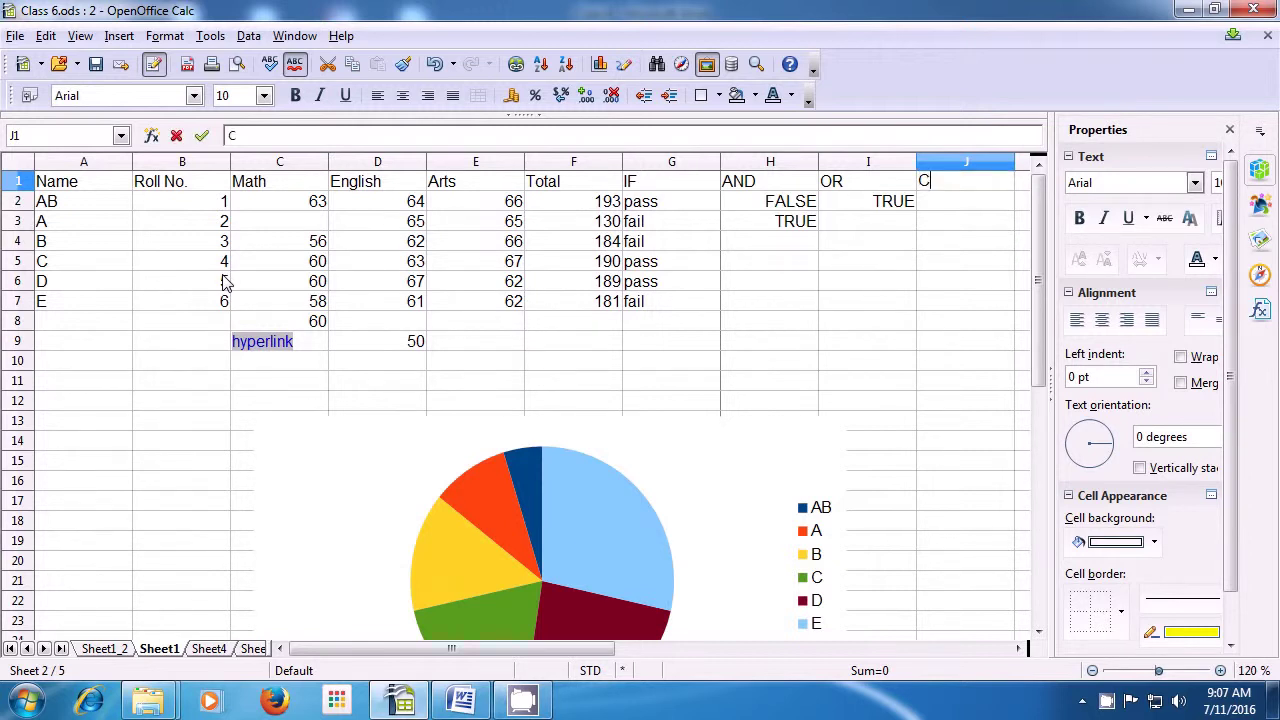
pyautogui.write('O')
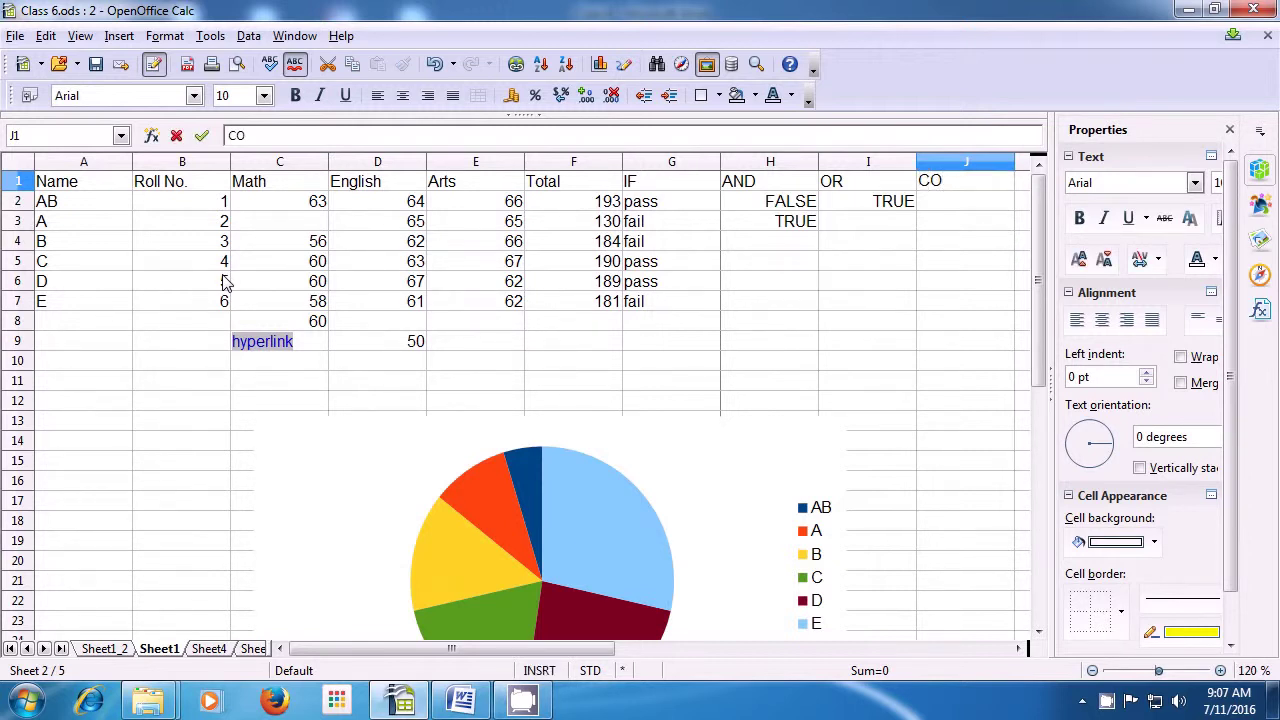
pyautogui.write('UNT')
pyautogui.press('Return')
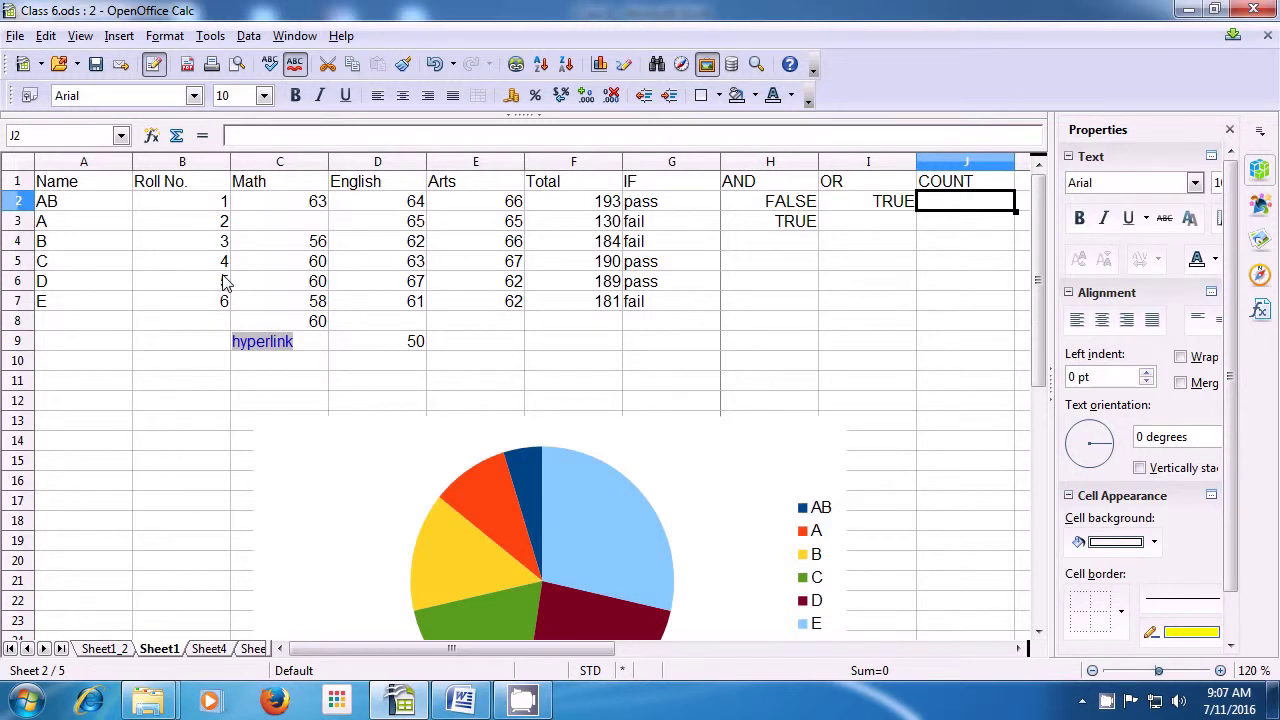
# Enter =COUNT(A1:G8) in cell J2 to count the numeric cells of the marks table.
pyautogui.write('=')
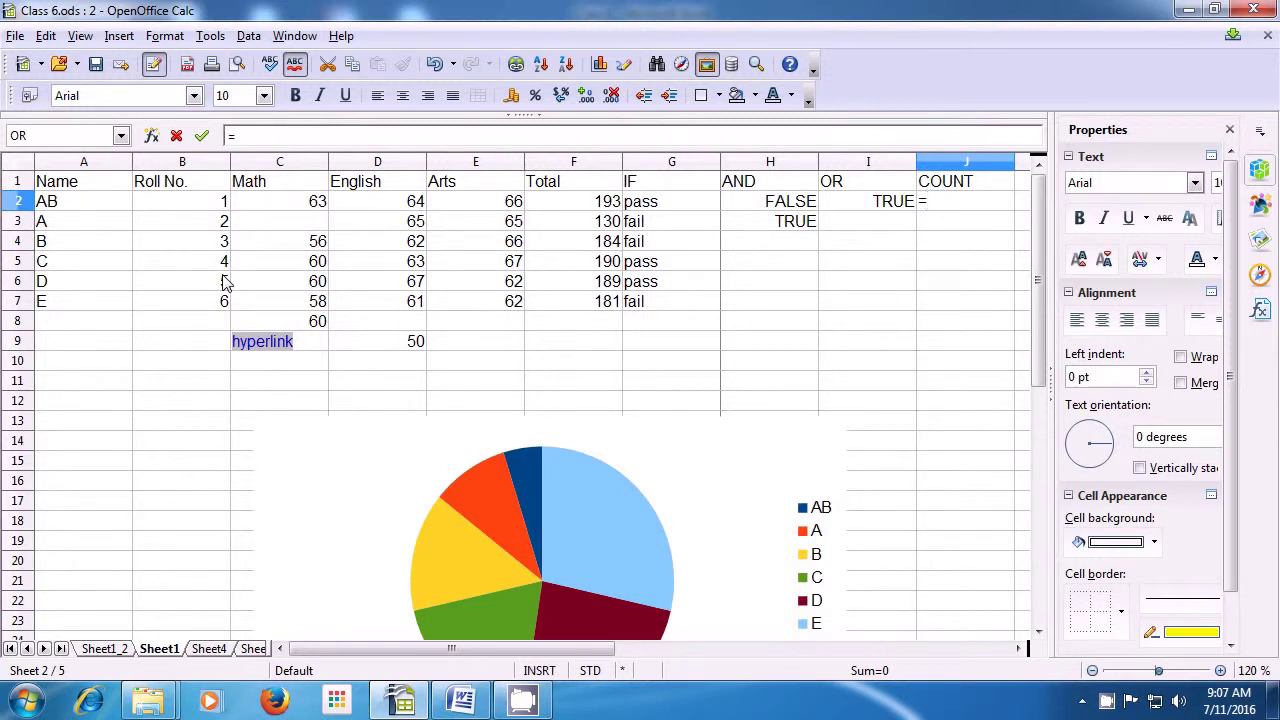
pyautogui.write('count')
pyautogui.write('(')
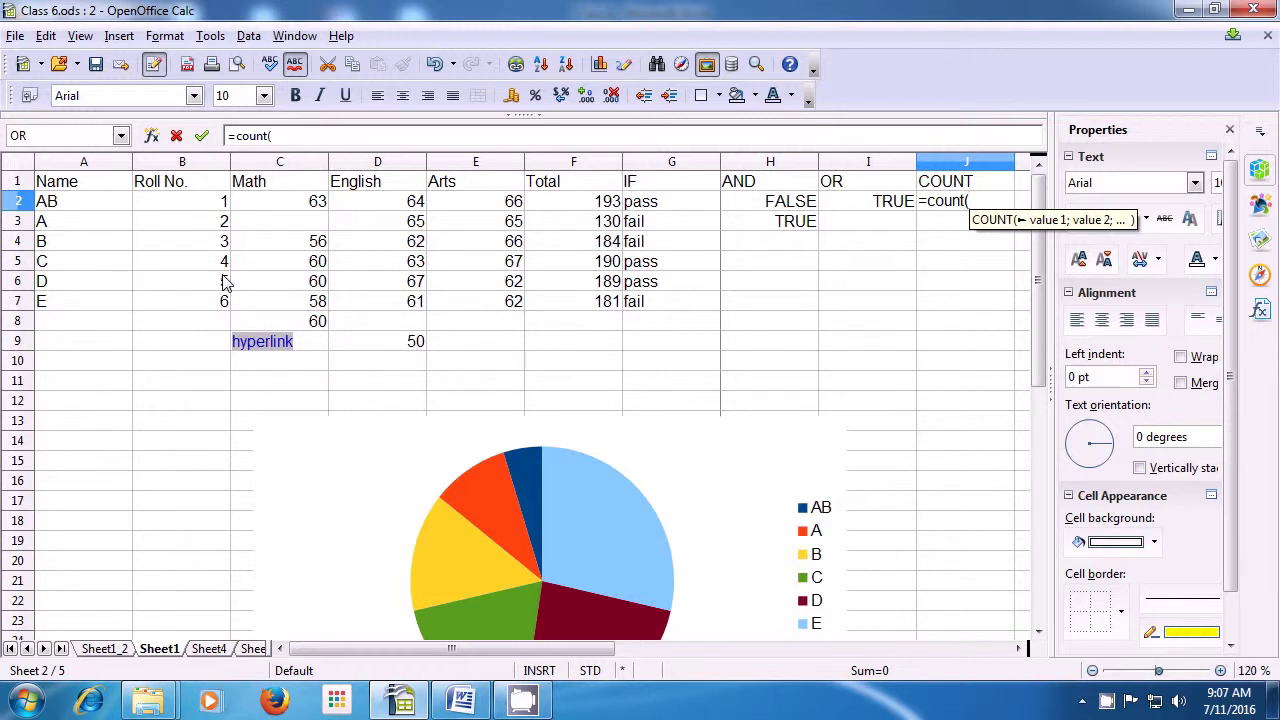
pyautogui.moveTo(104, 184); pyautogui.dragTo(692, 330)
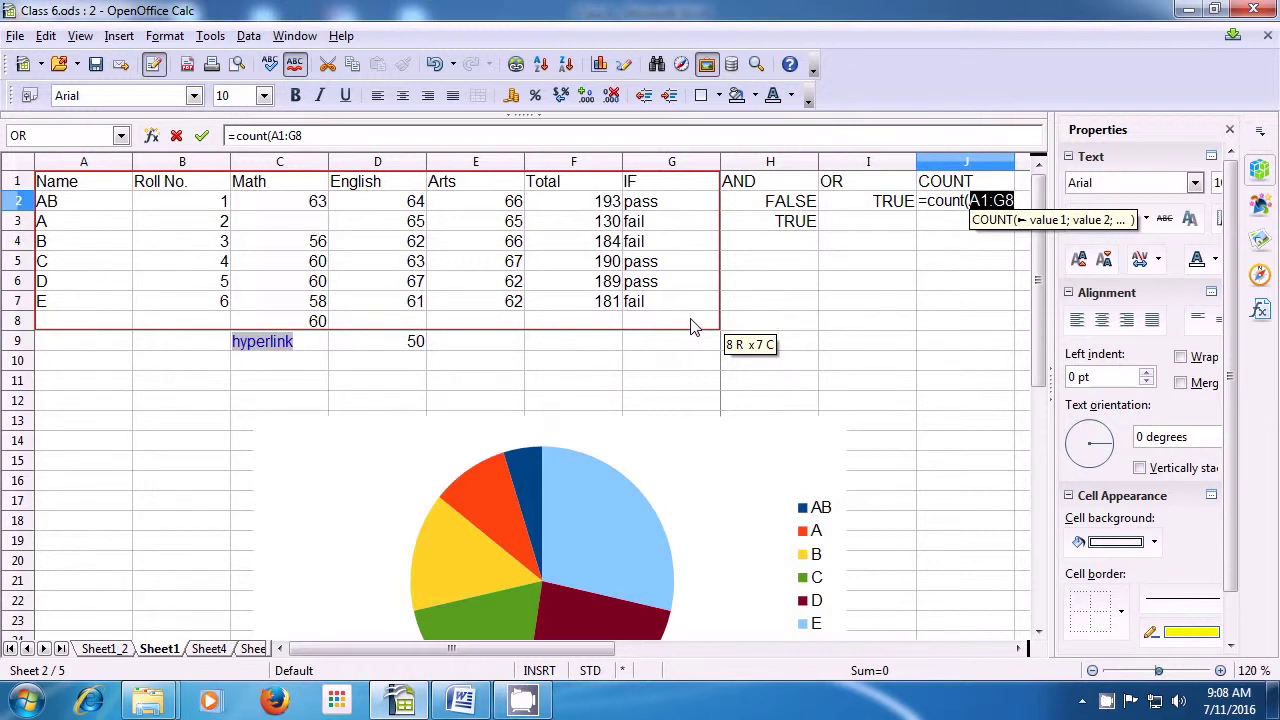
pyautogui.write(')')
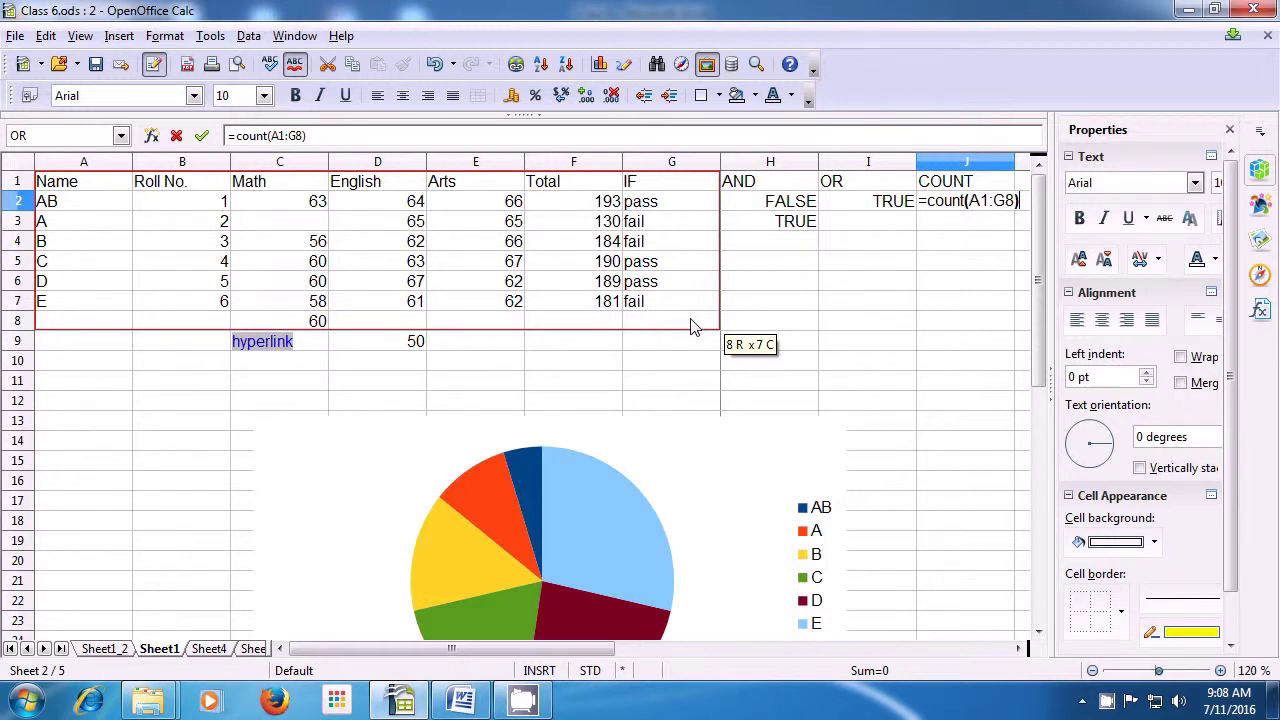
pyautogui.press('Return')
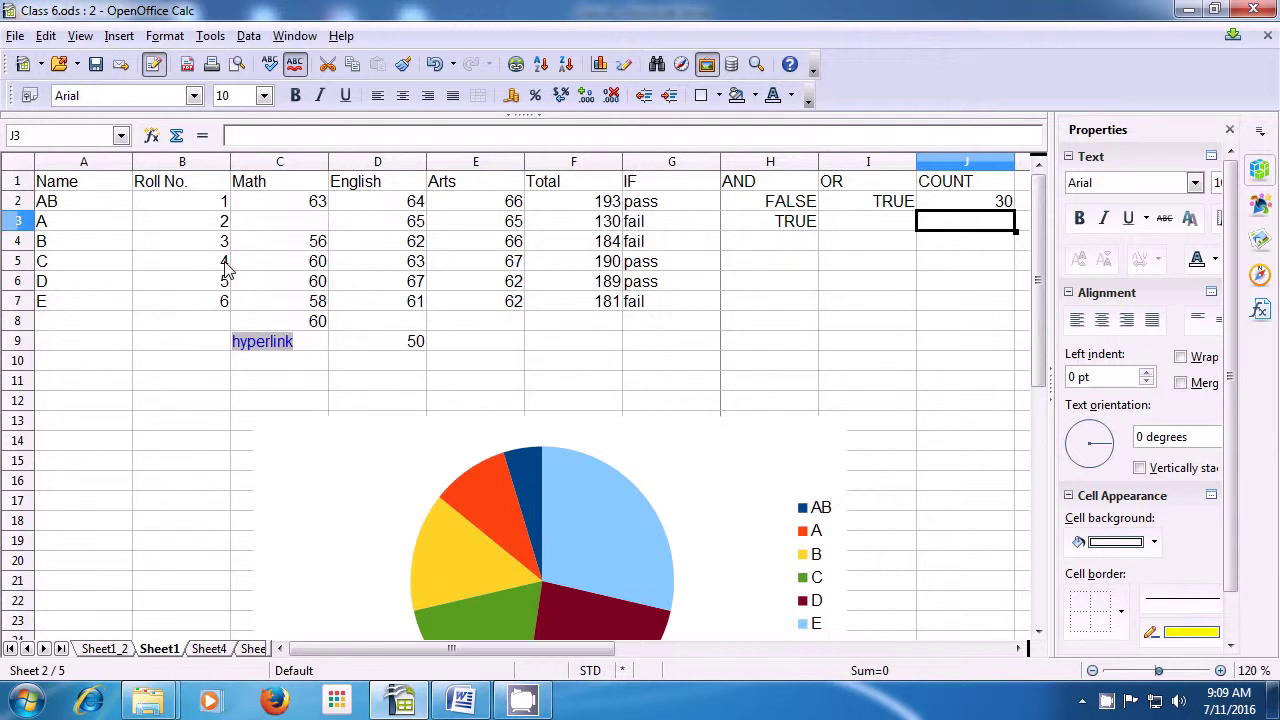
# Enter the heading CountBlank in cell K1, beside the COUNT column.
pyautogui.click(950, 187)
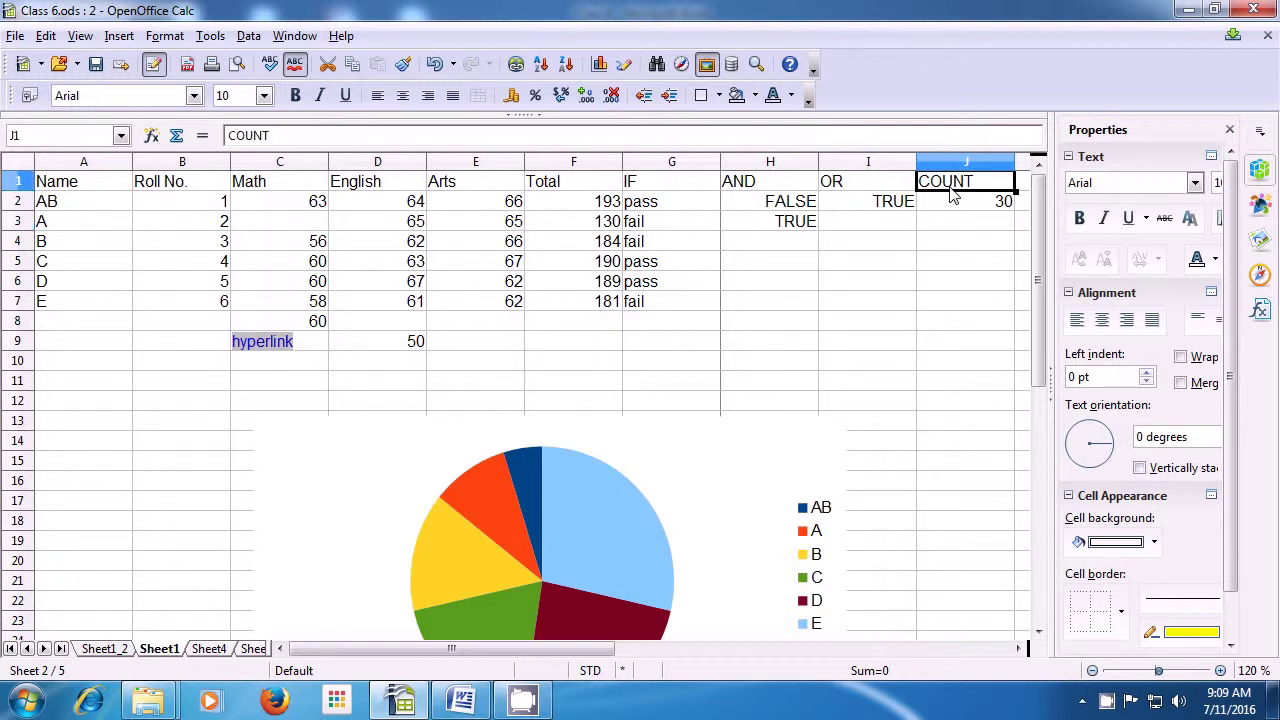
pyautogui.press('Right')
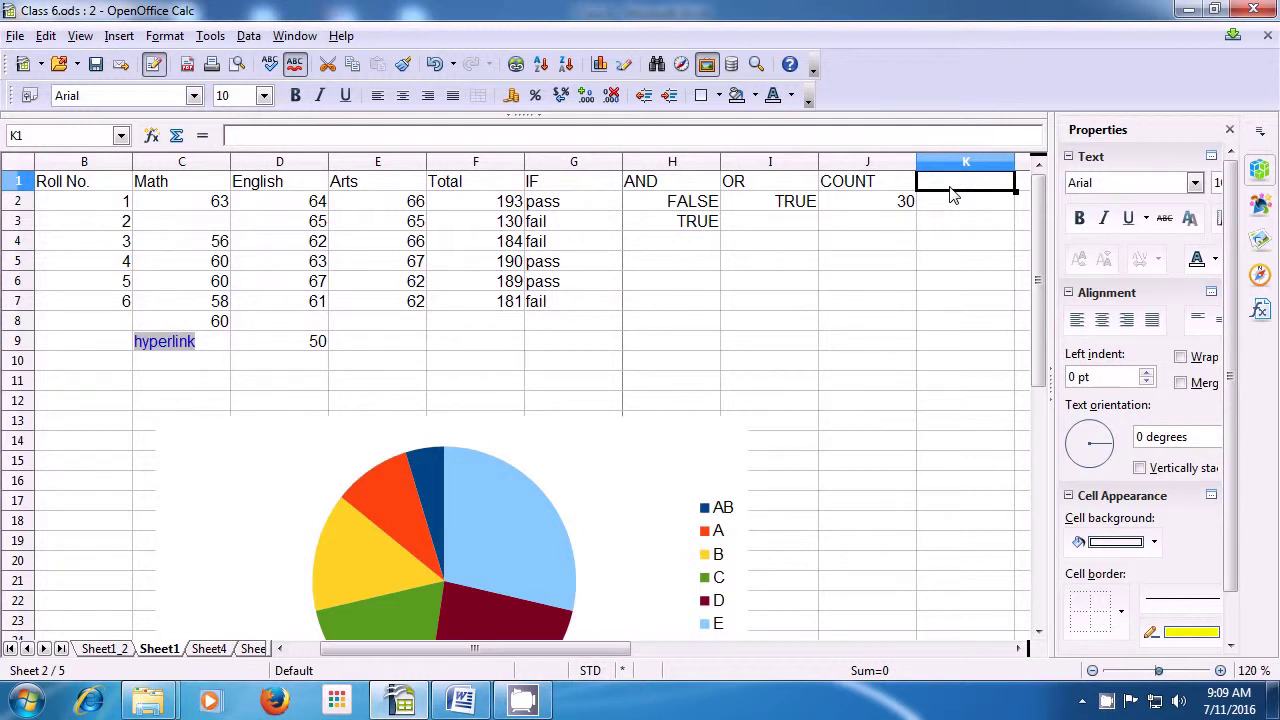
pyautogui.write('C')
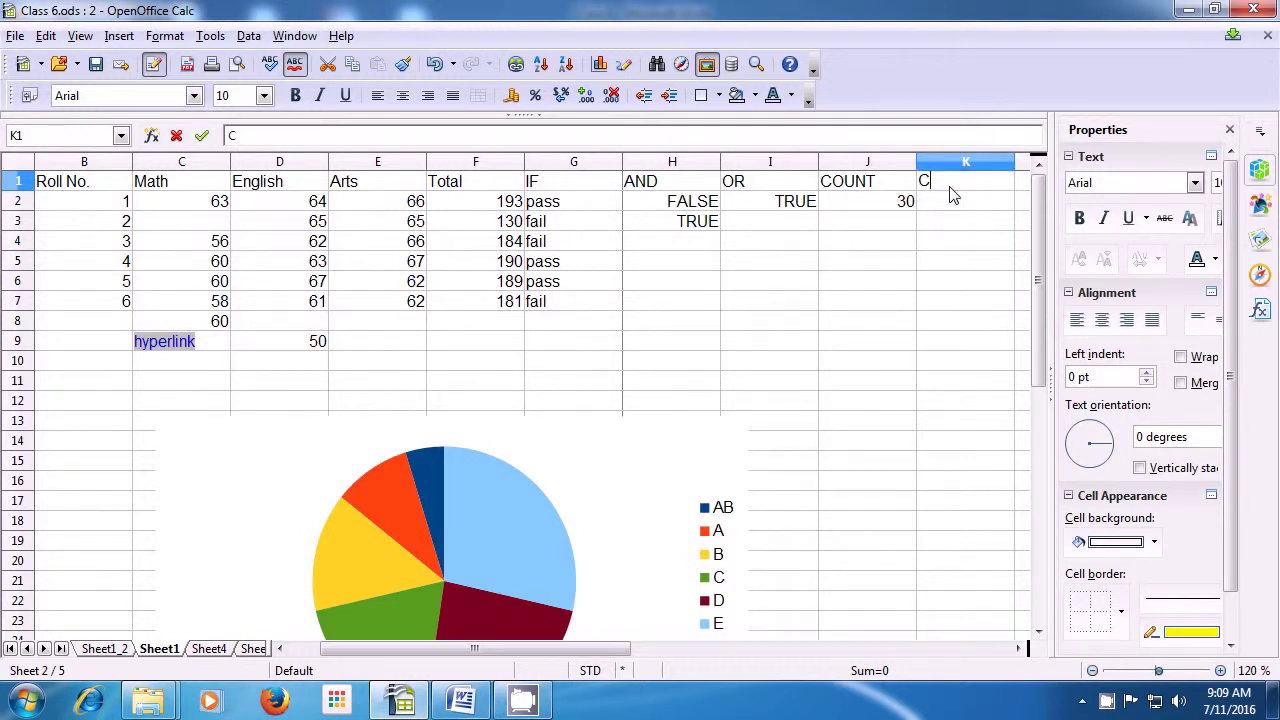
pyautogui.write('ountB')
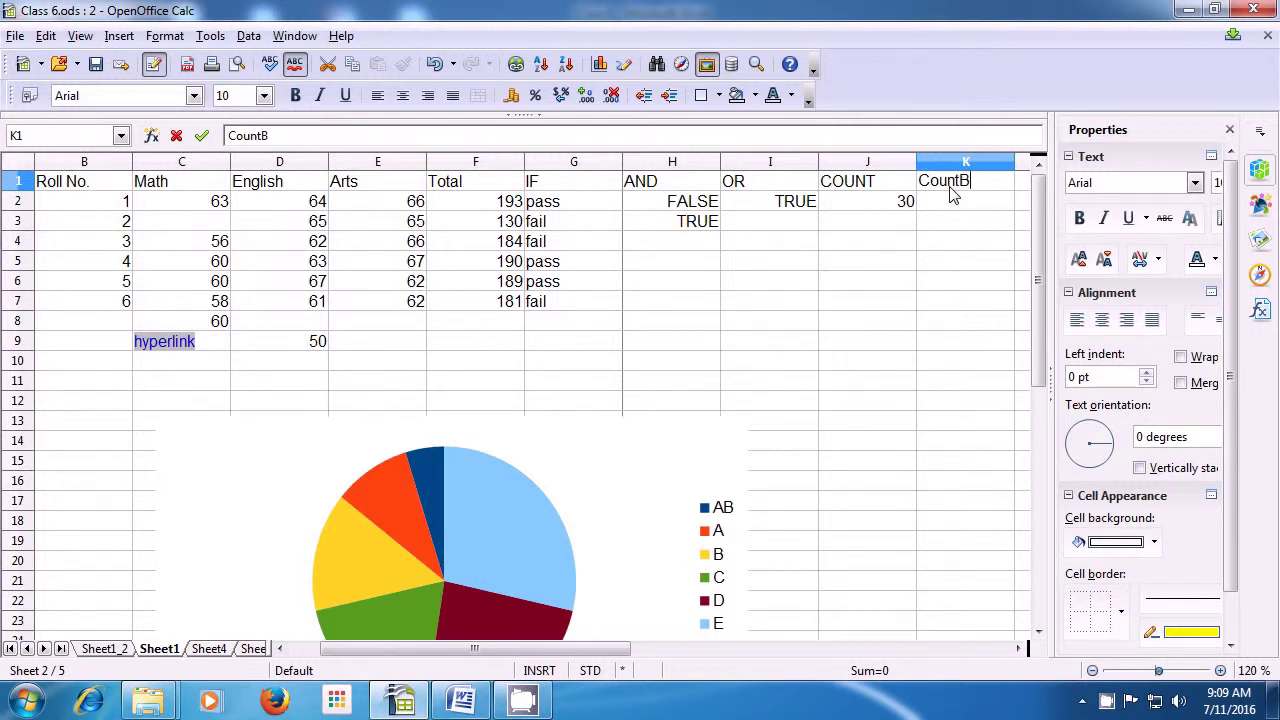
pyautogui.write('lank')
pyautogui.press('Return')
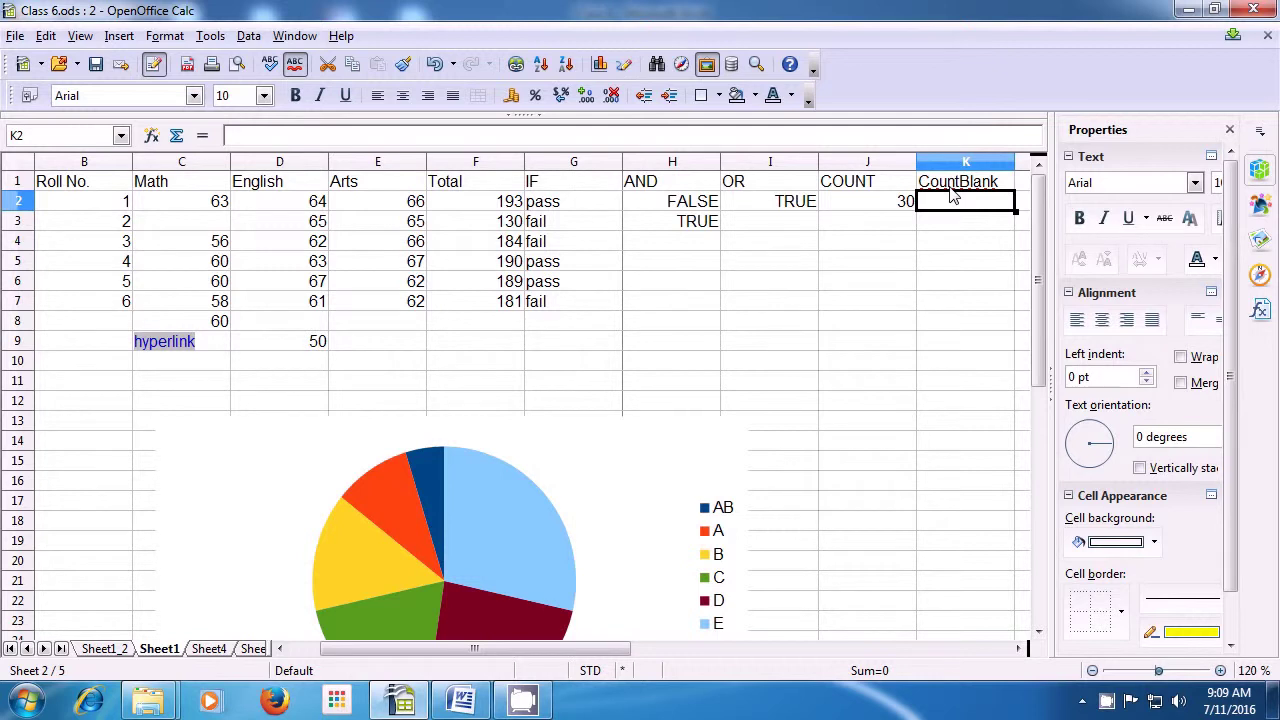
# Enter =COUNTBLANK(A1:G8) in cell K2 to count the empty cells of the marks table.
pyautogui.write('=')
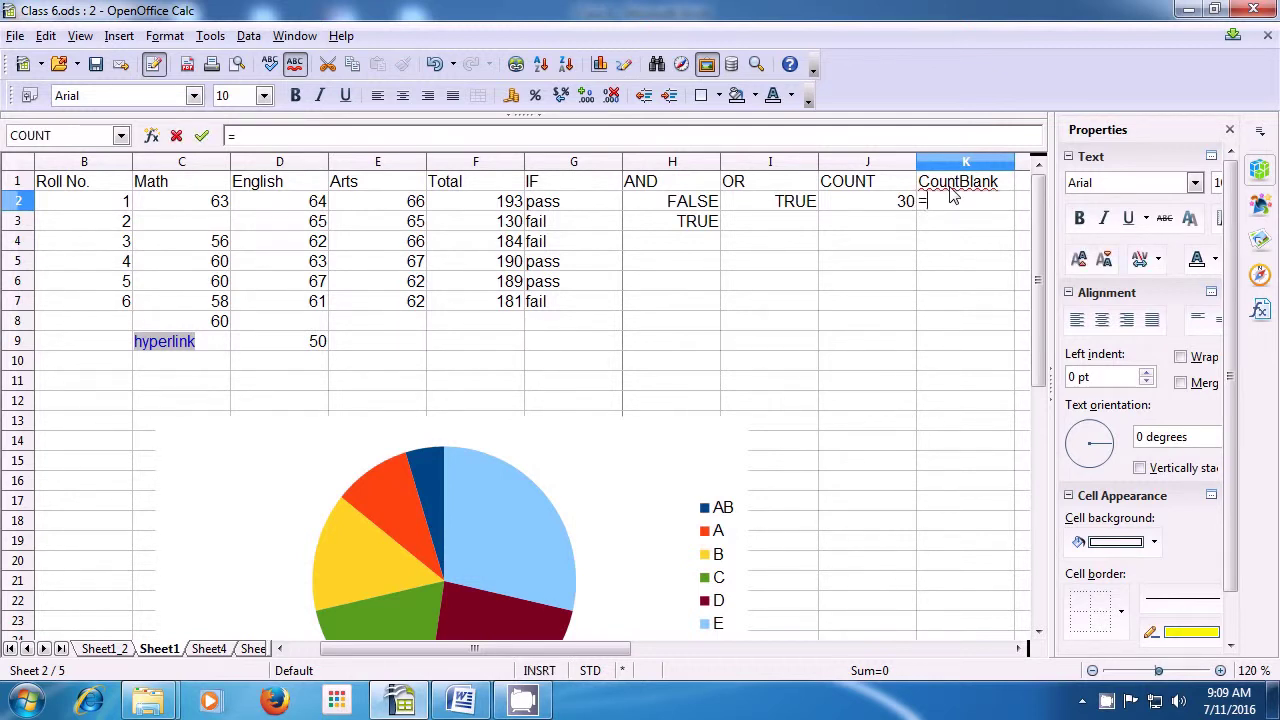
pyautogui.write('co')
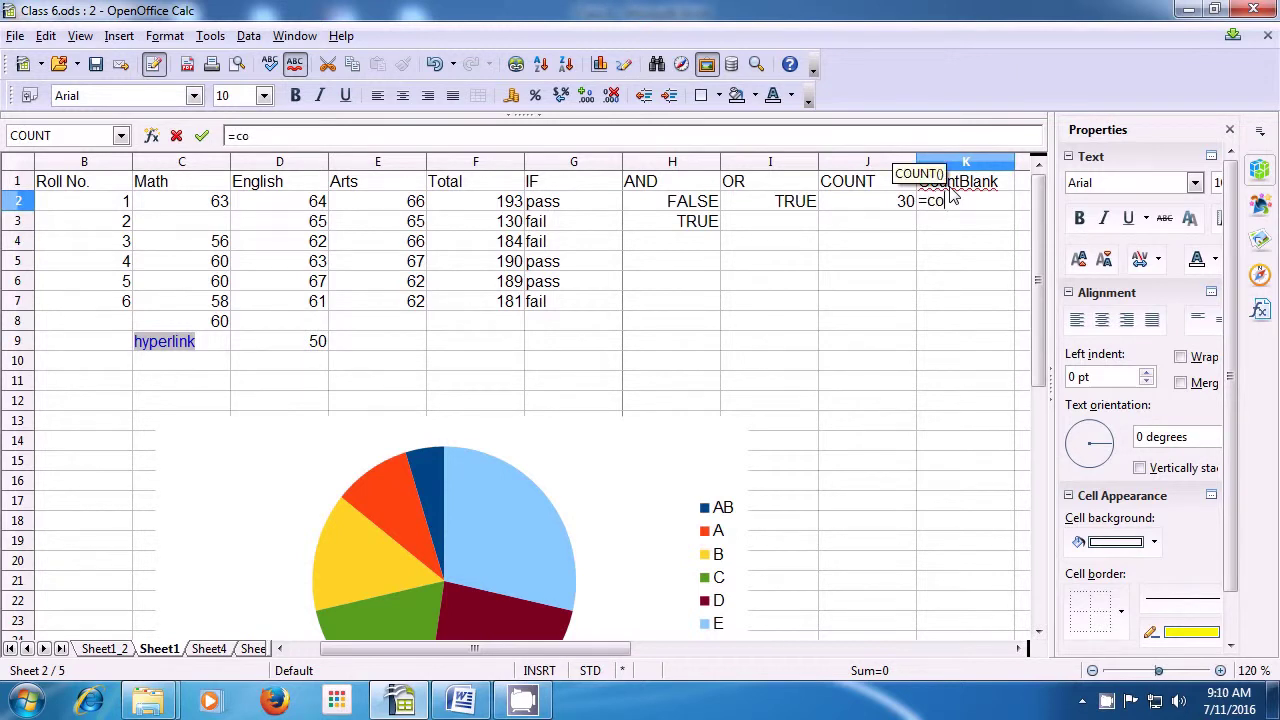
pyautogui.write('unt')
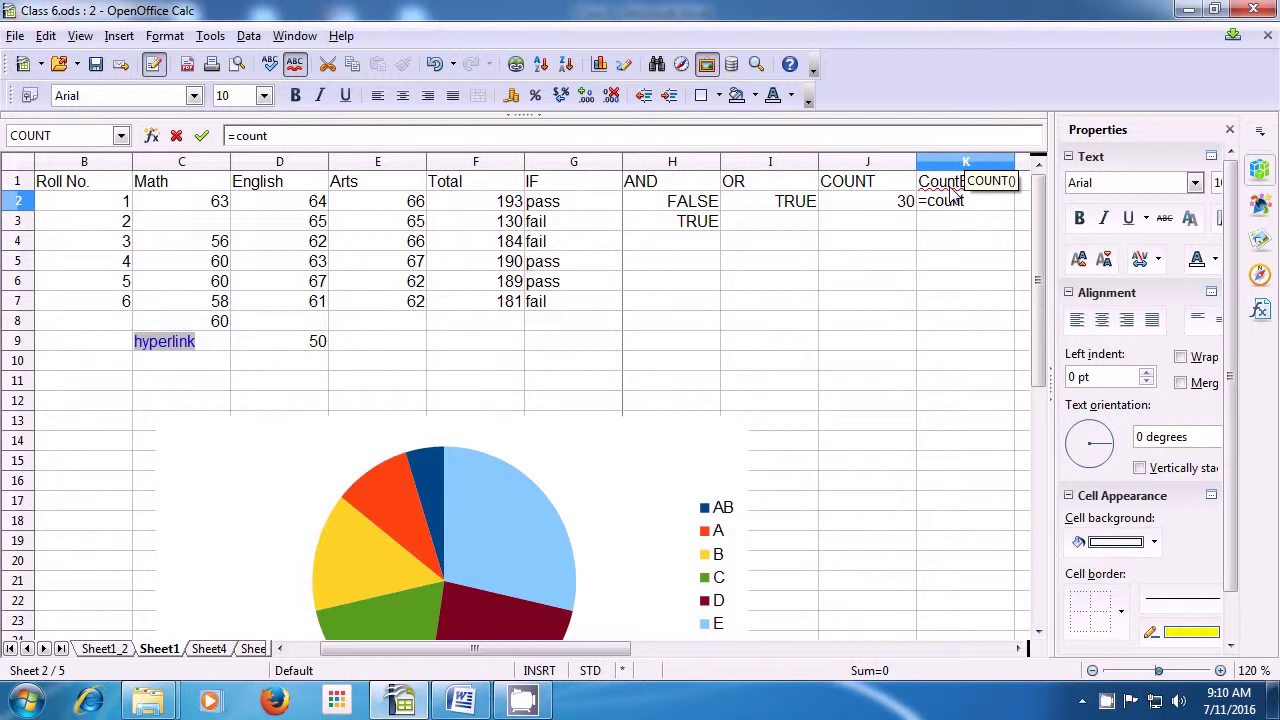
pyautogui.write('bl')
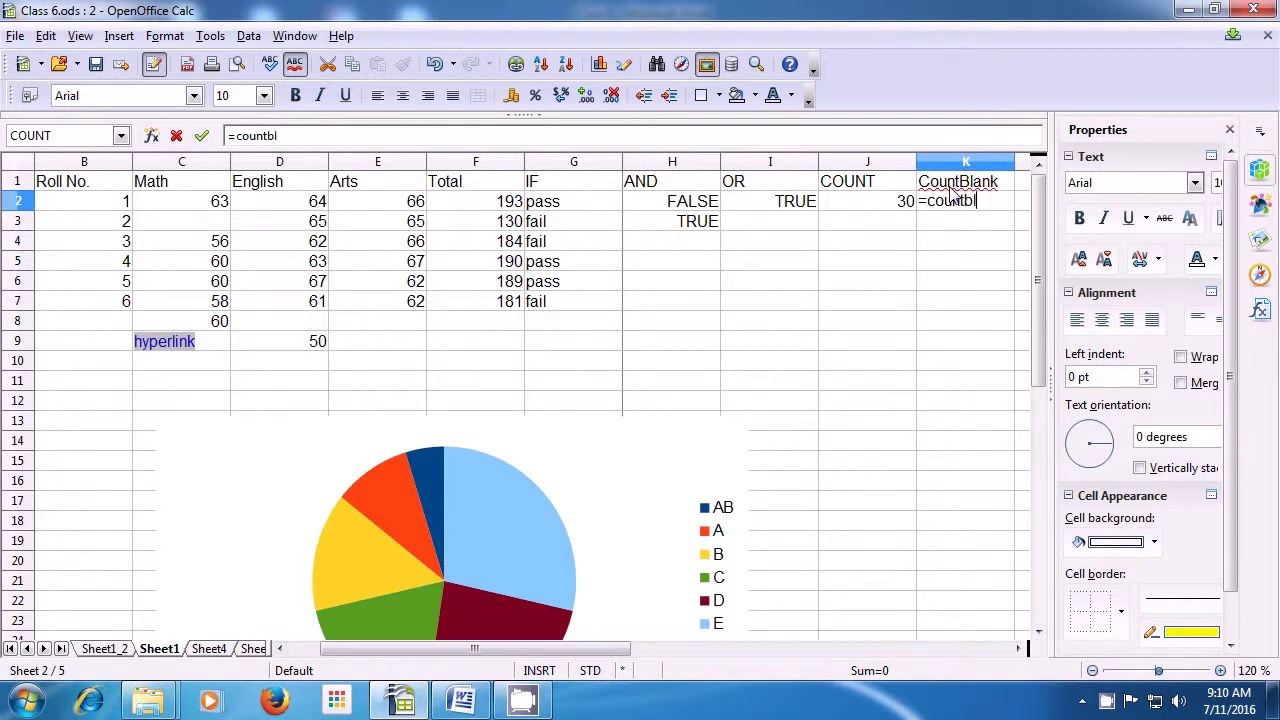
pyautogui.write('ank(')
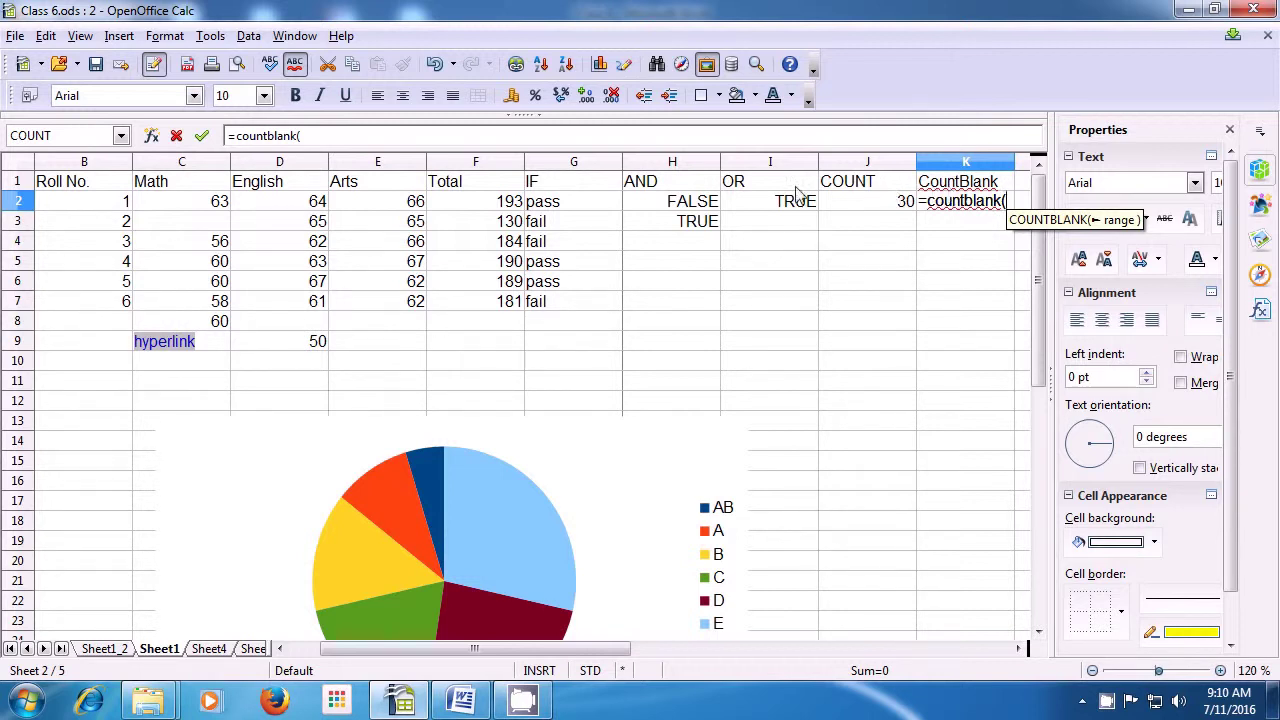
pyautogui.click(75, 190)
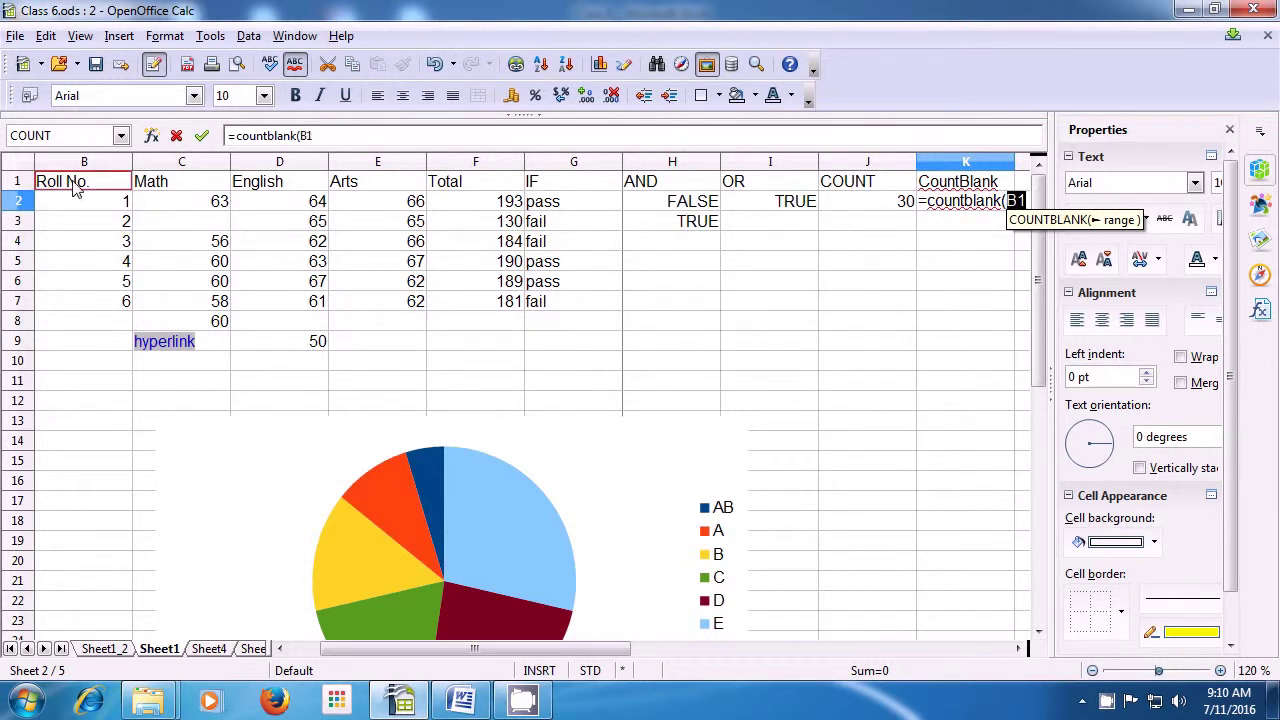
pyautogui.press('Left')
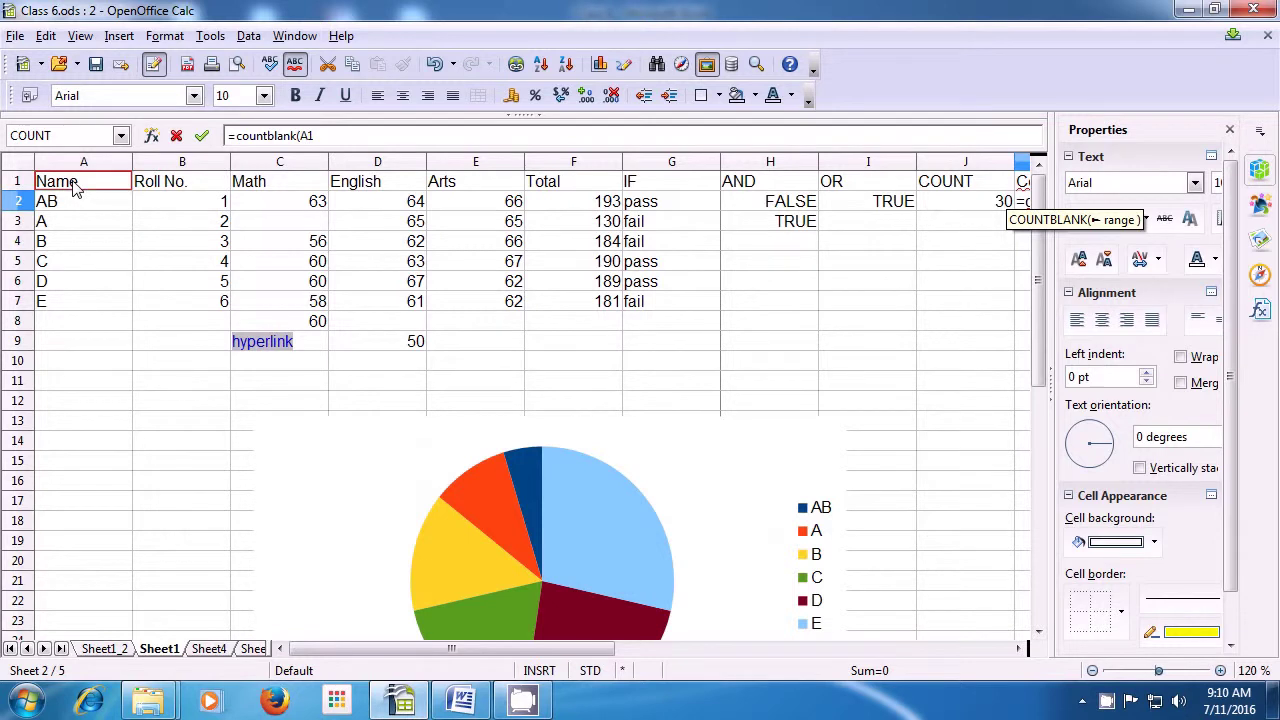
pyautogui.moveTo(75, 190); pyautogui.dragTo(697, 325)
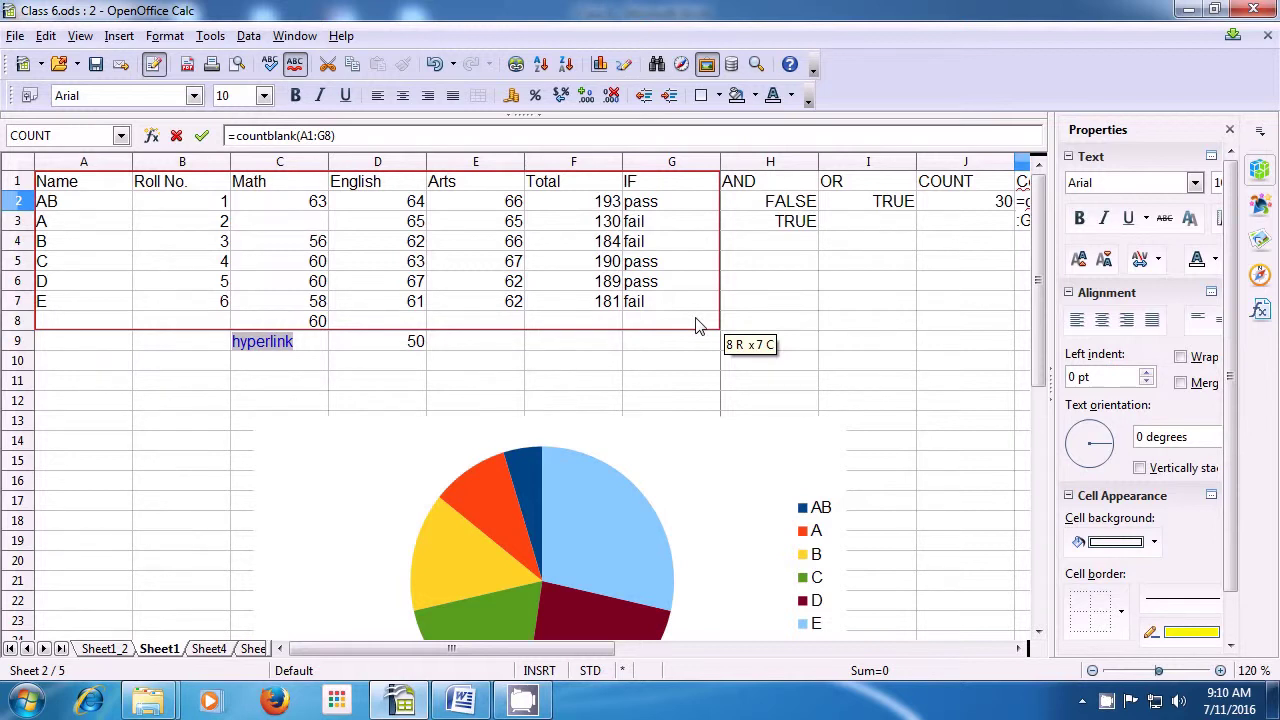
pyautogui.press('Return')
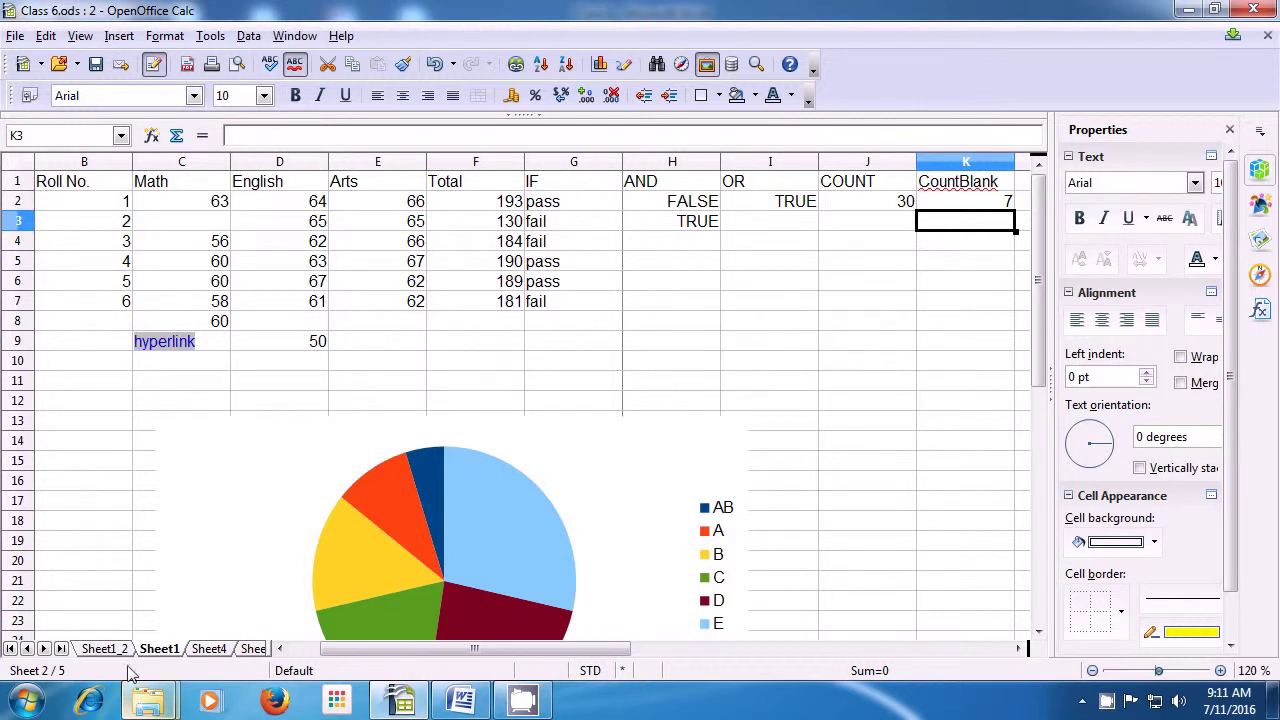
# Check the empty cells in row 8 of the marks table against the CountBlank result in K2.
pyautogui.click(86, 328)
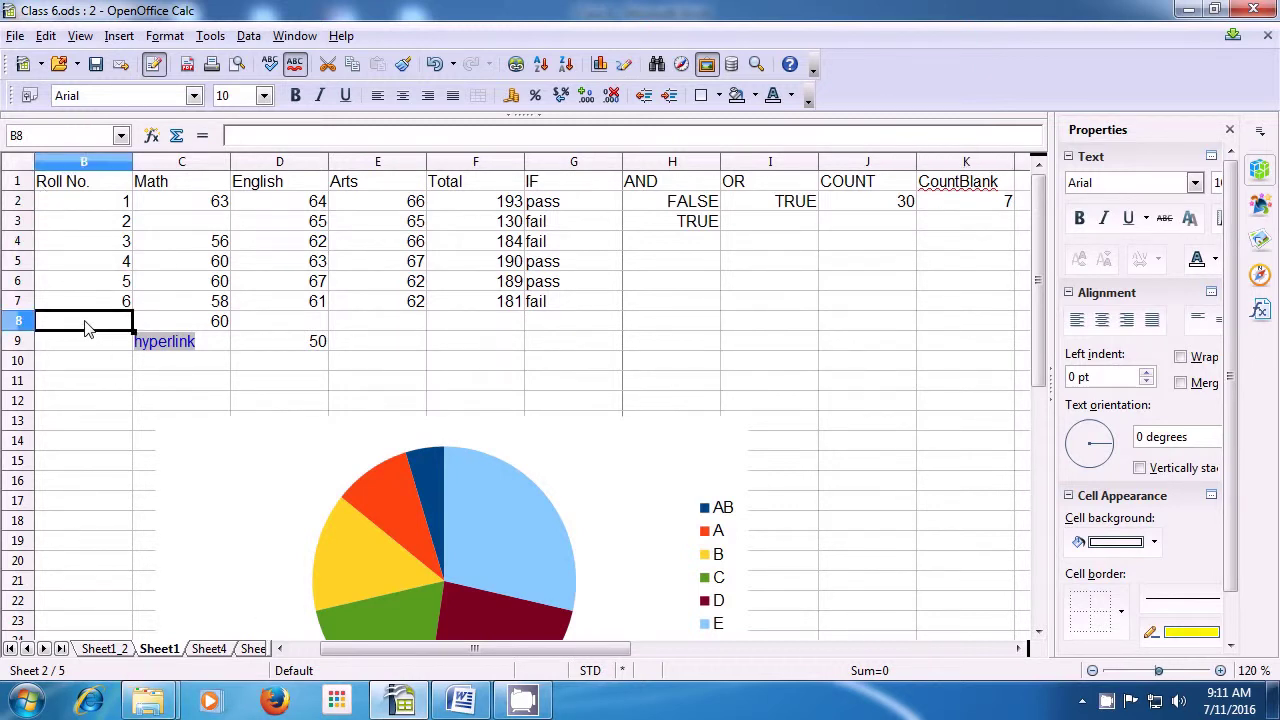
pyautogui.press('Left')
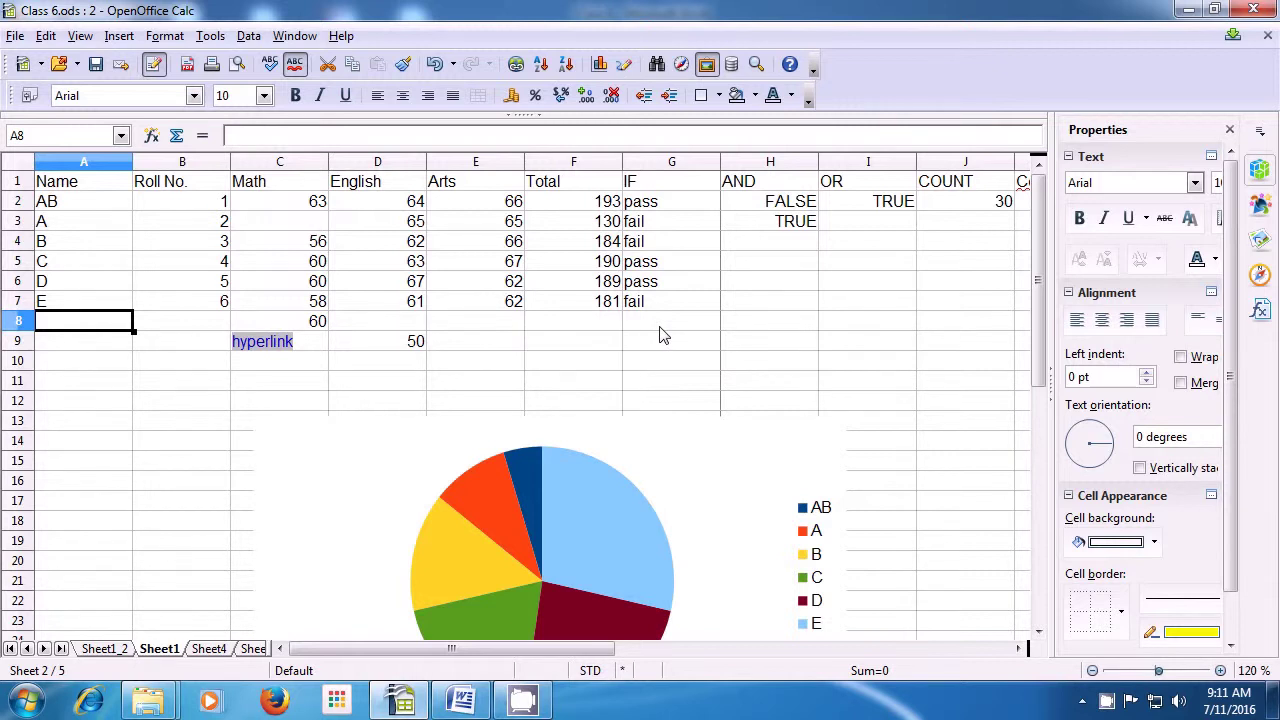
pyautogui.moveTo(594, 650); pyautogui.dragTo(662, 650)
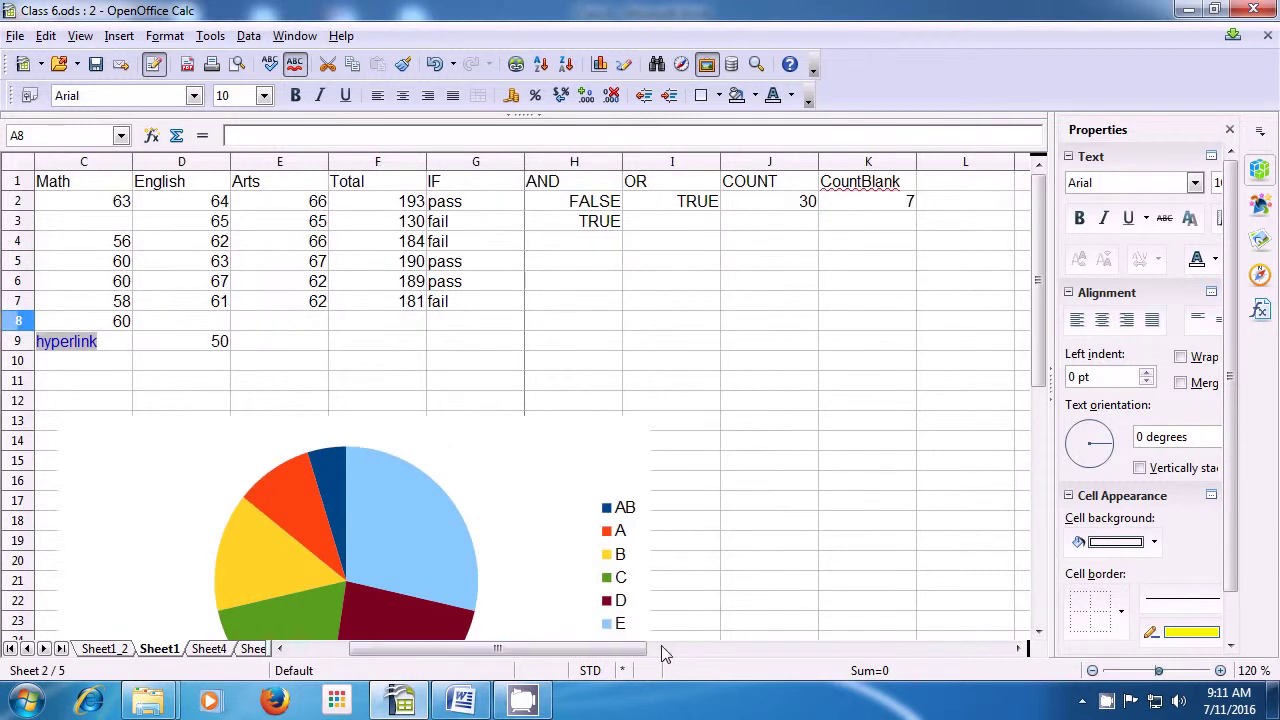
pyautogui.click(880, 212)
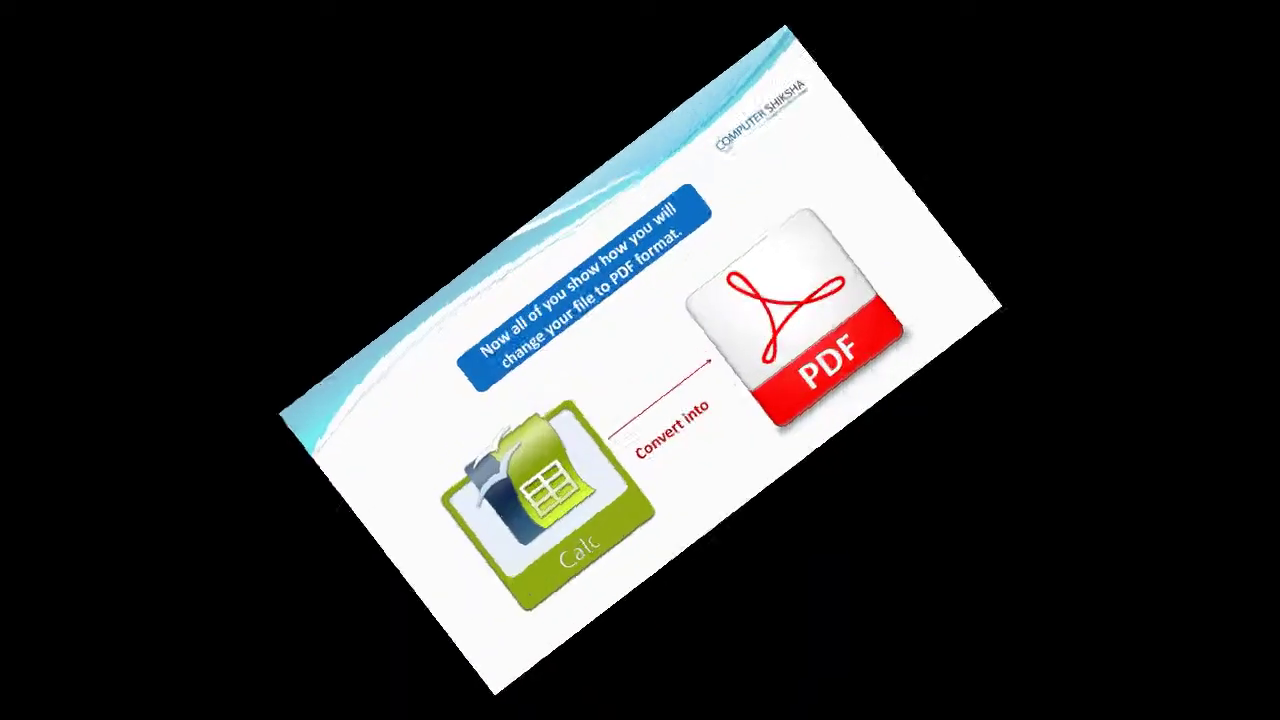